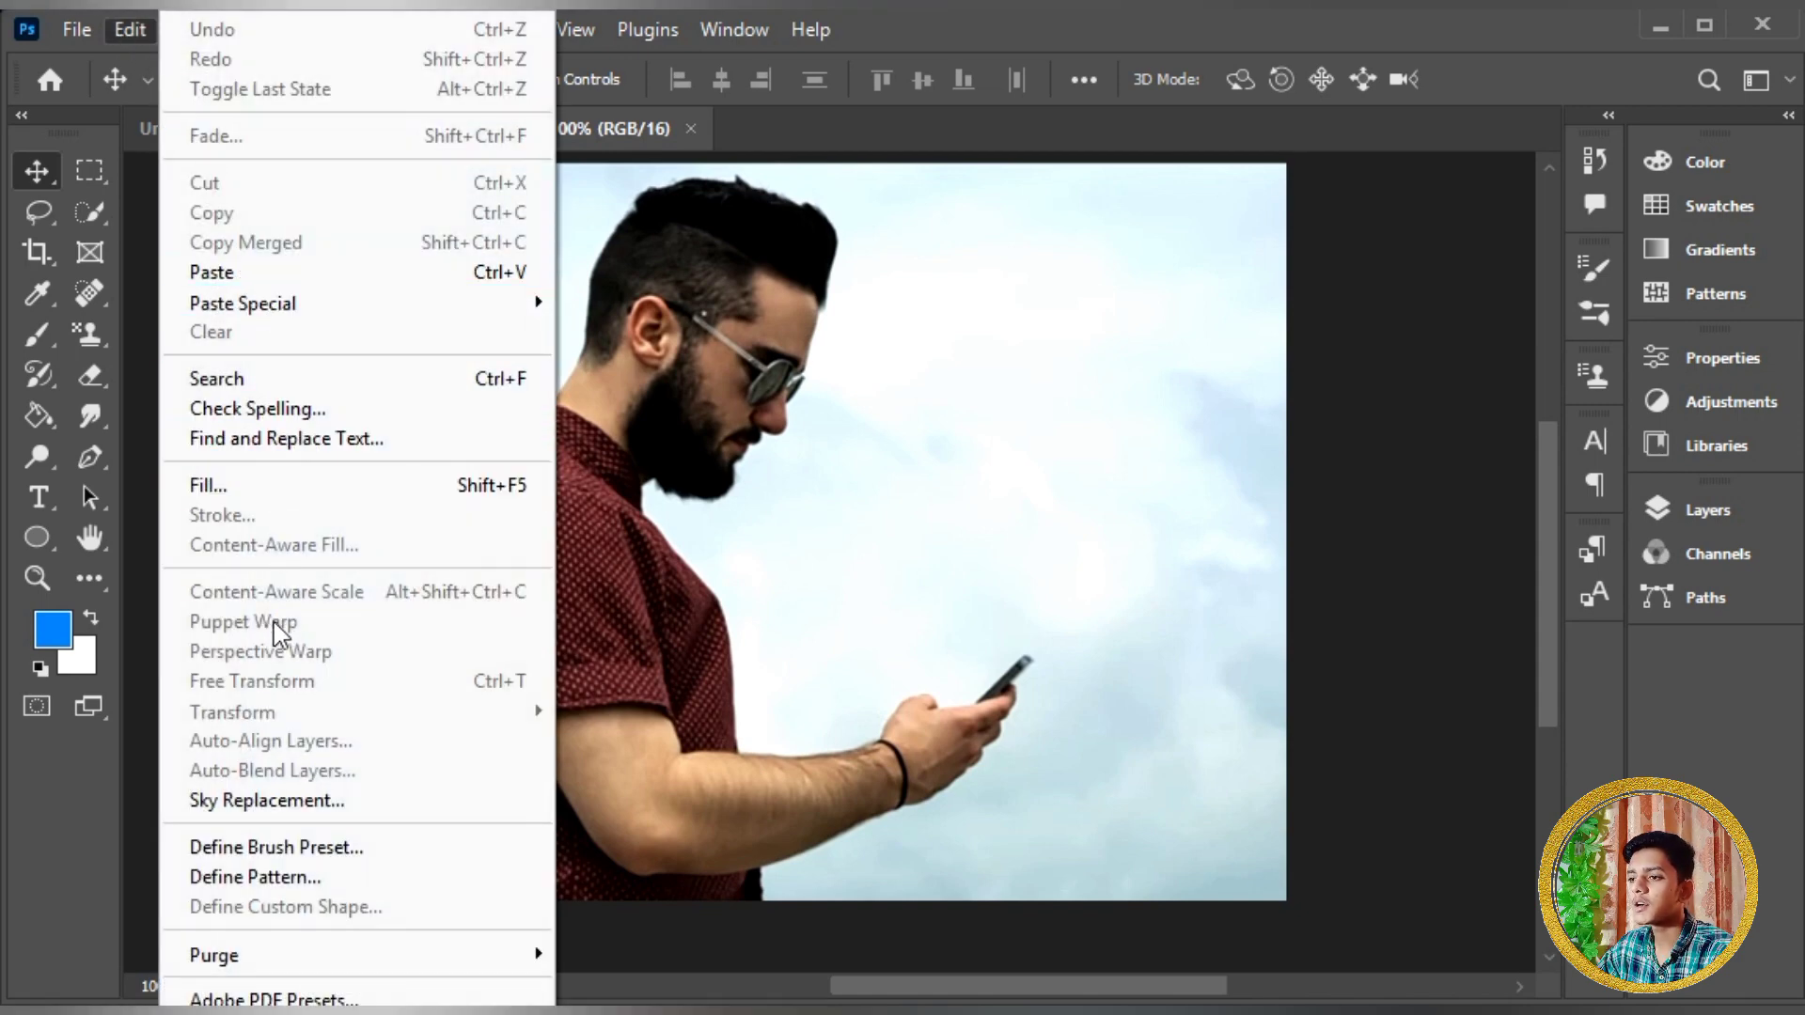
Unlock the Background layer of toturial.png and duplicate it.
left_click(866, 593)
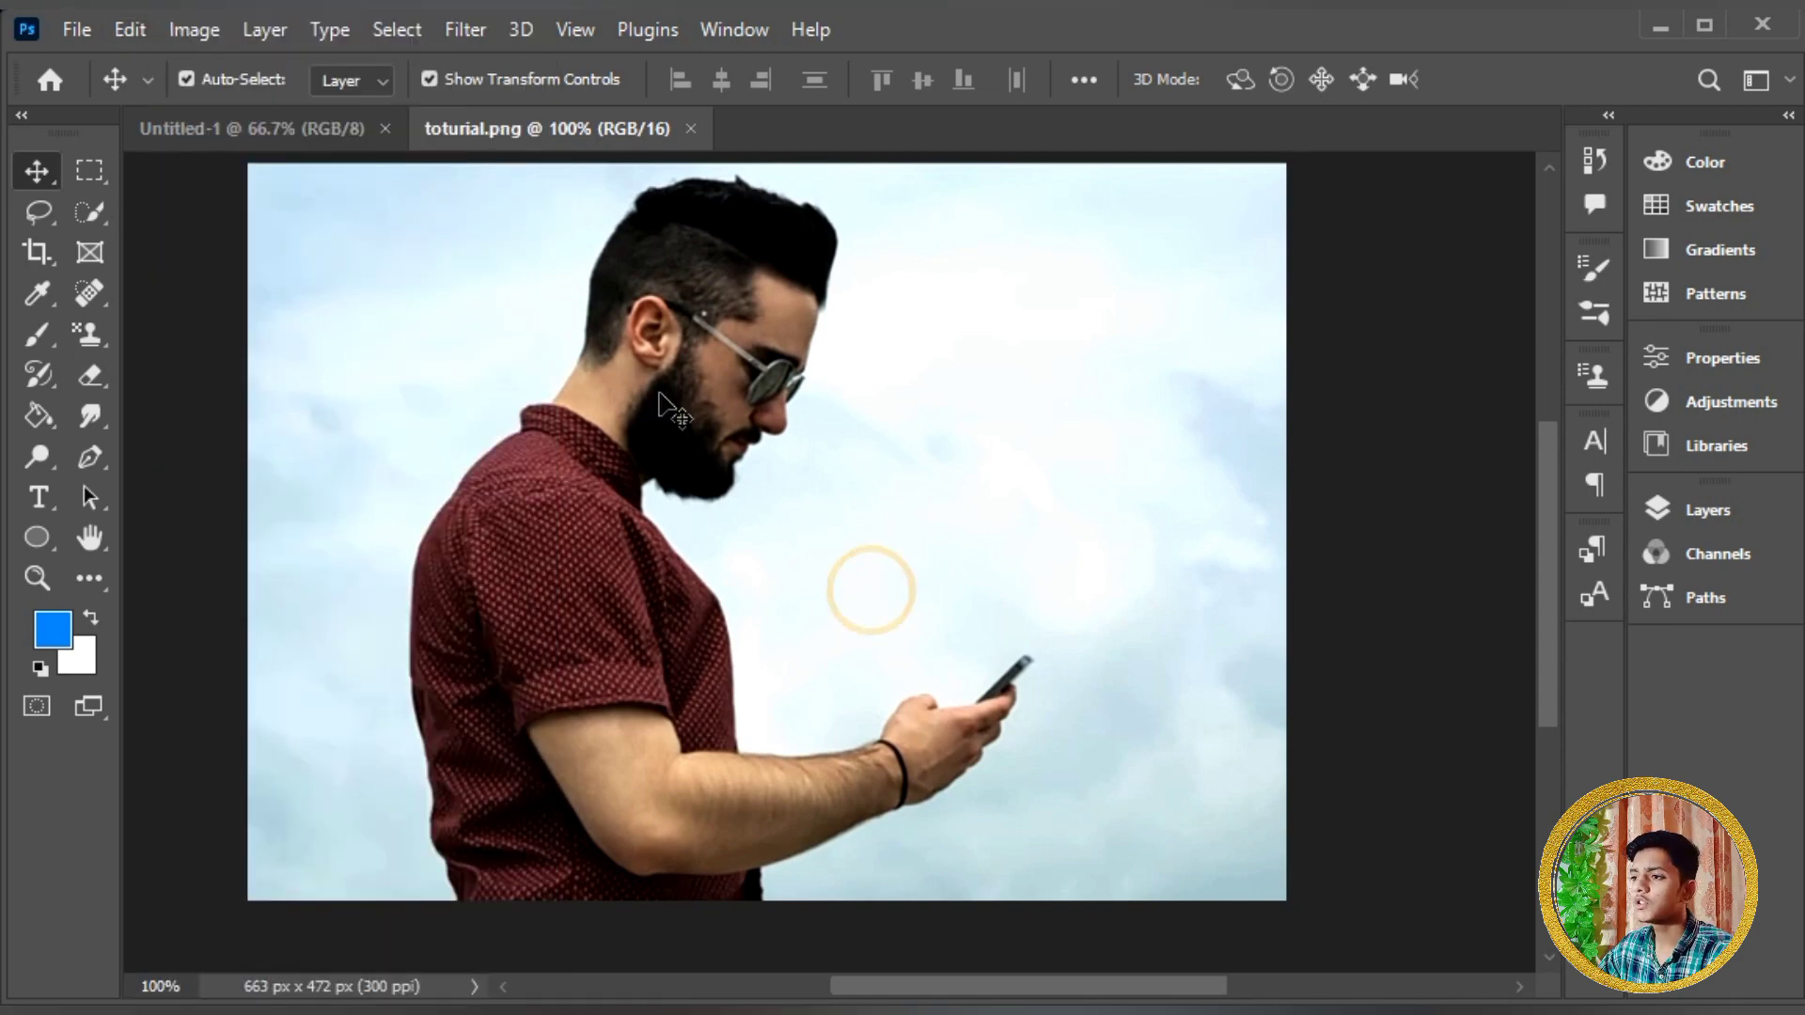
left_click(1674, 509)
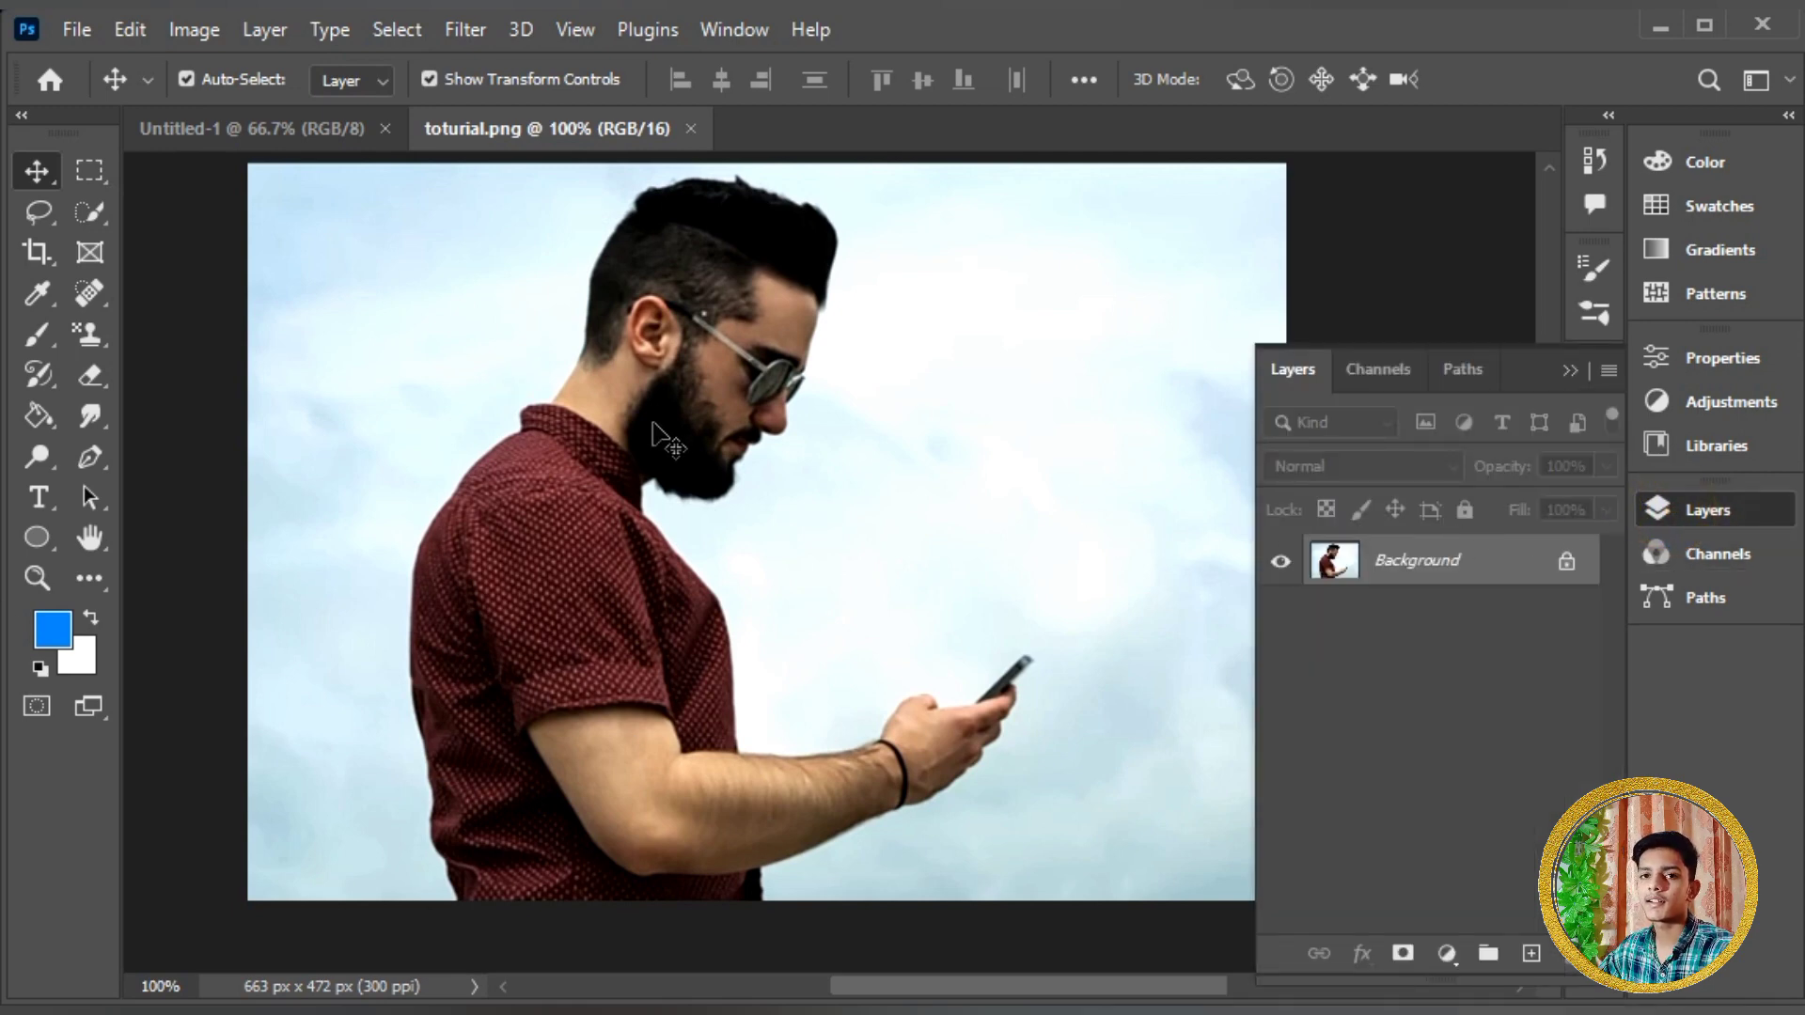
left_click(1568, 564)
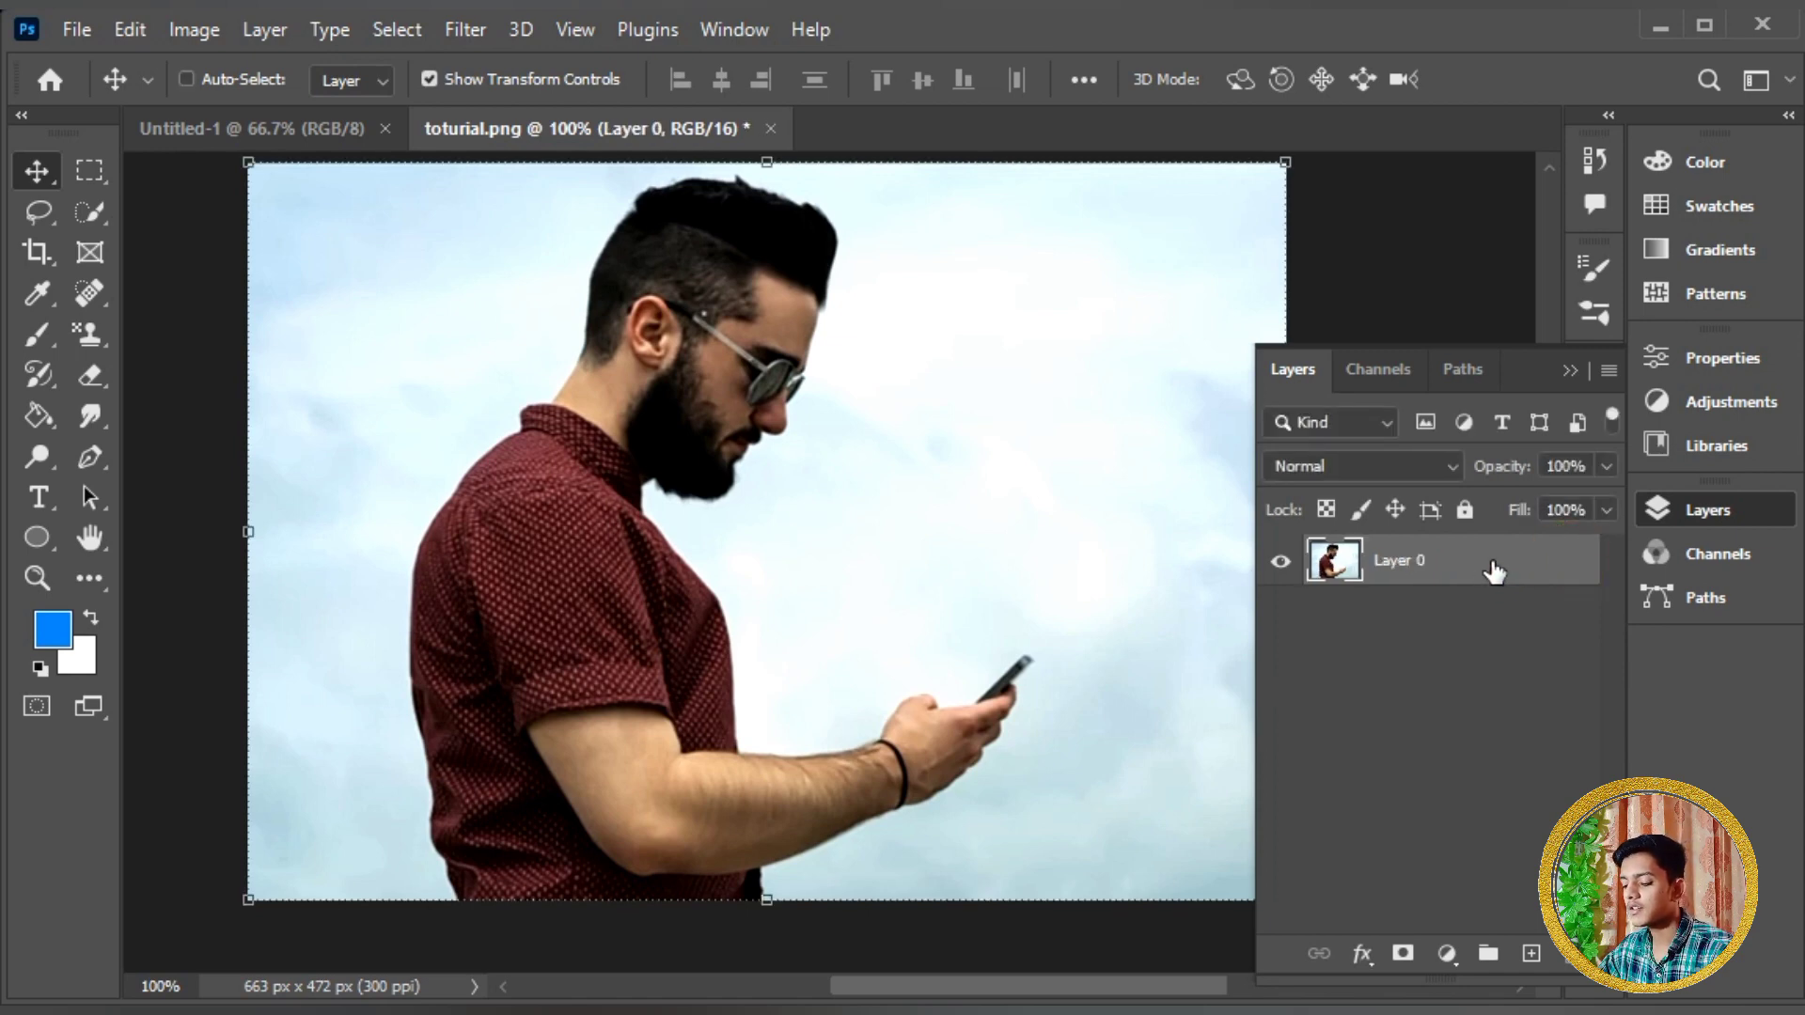
key("ctrl+j")
left_click(1572, 376)
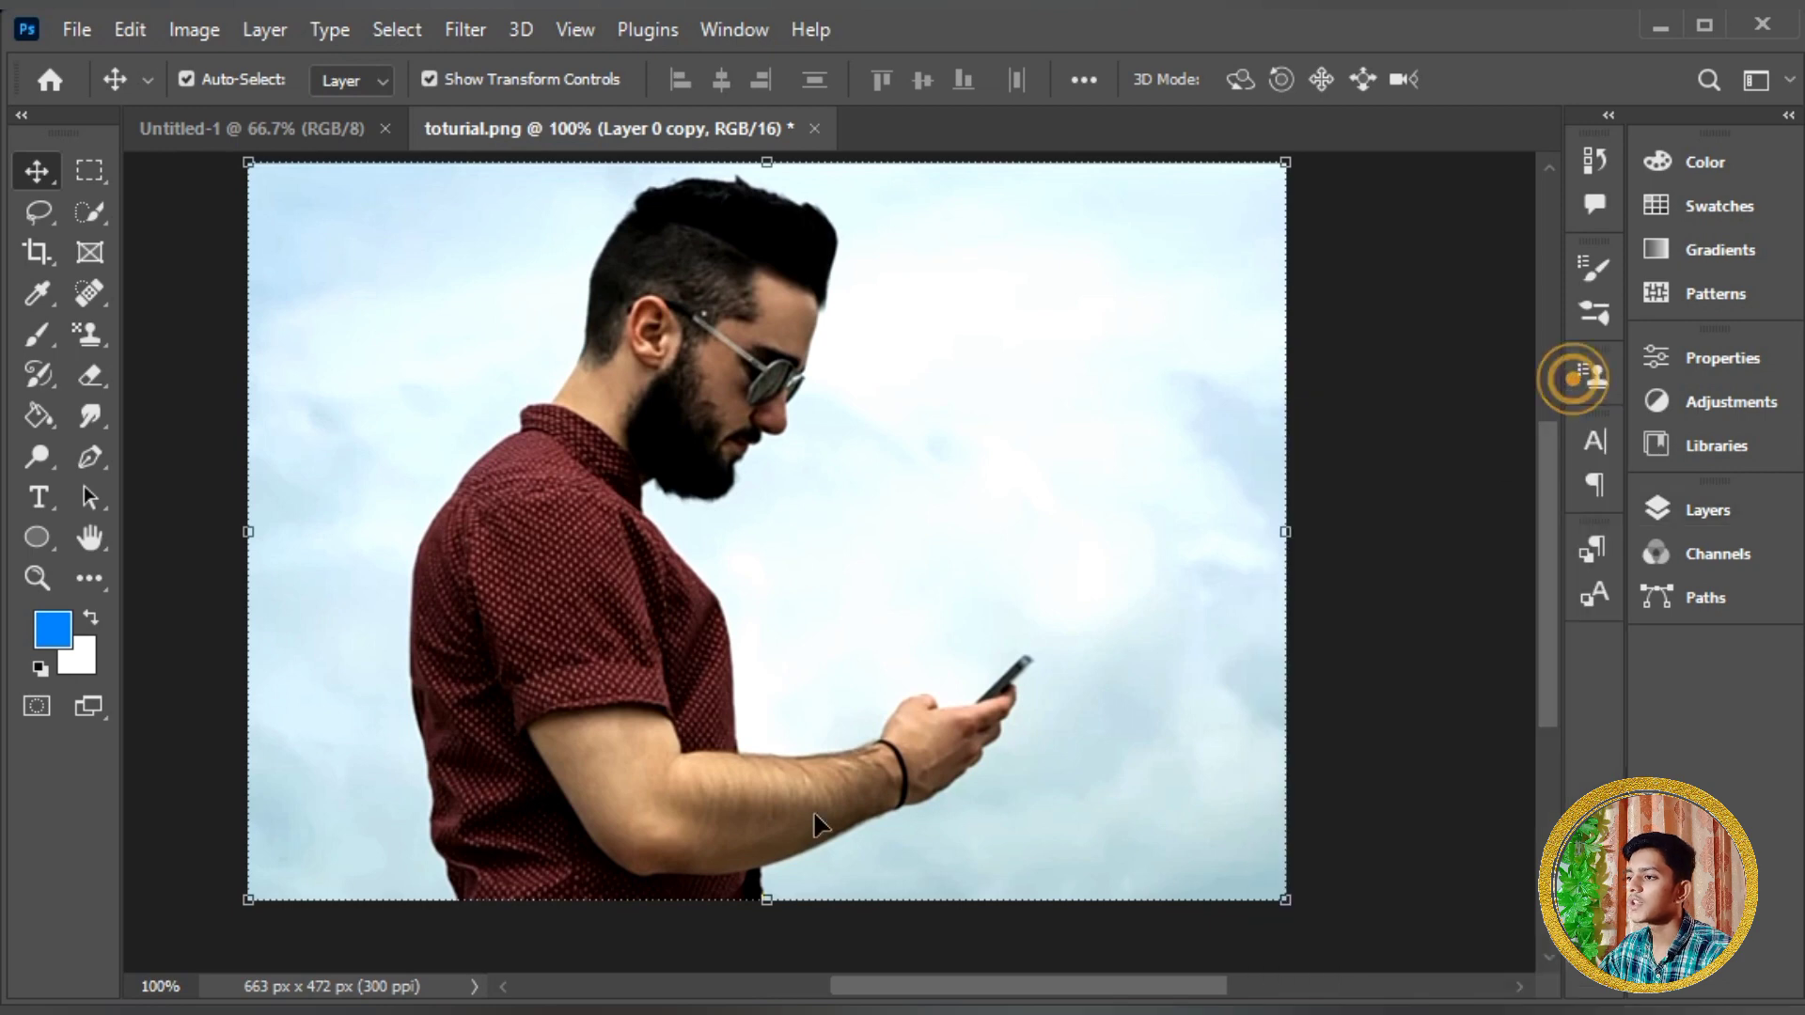
Activate the Quick Selection tool, hide Layer 0 copy and make the visible Layer 0 the active layer.
left_click(89, 212)
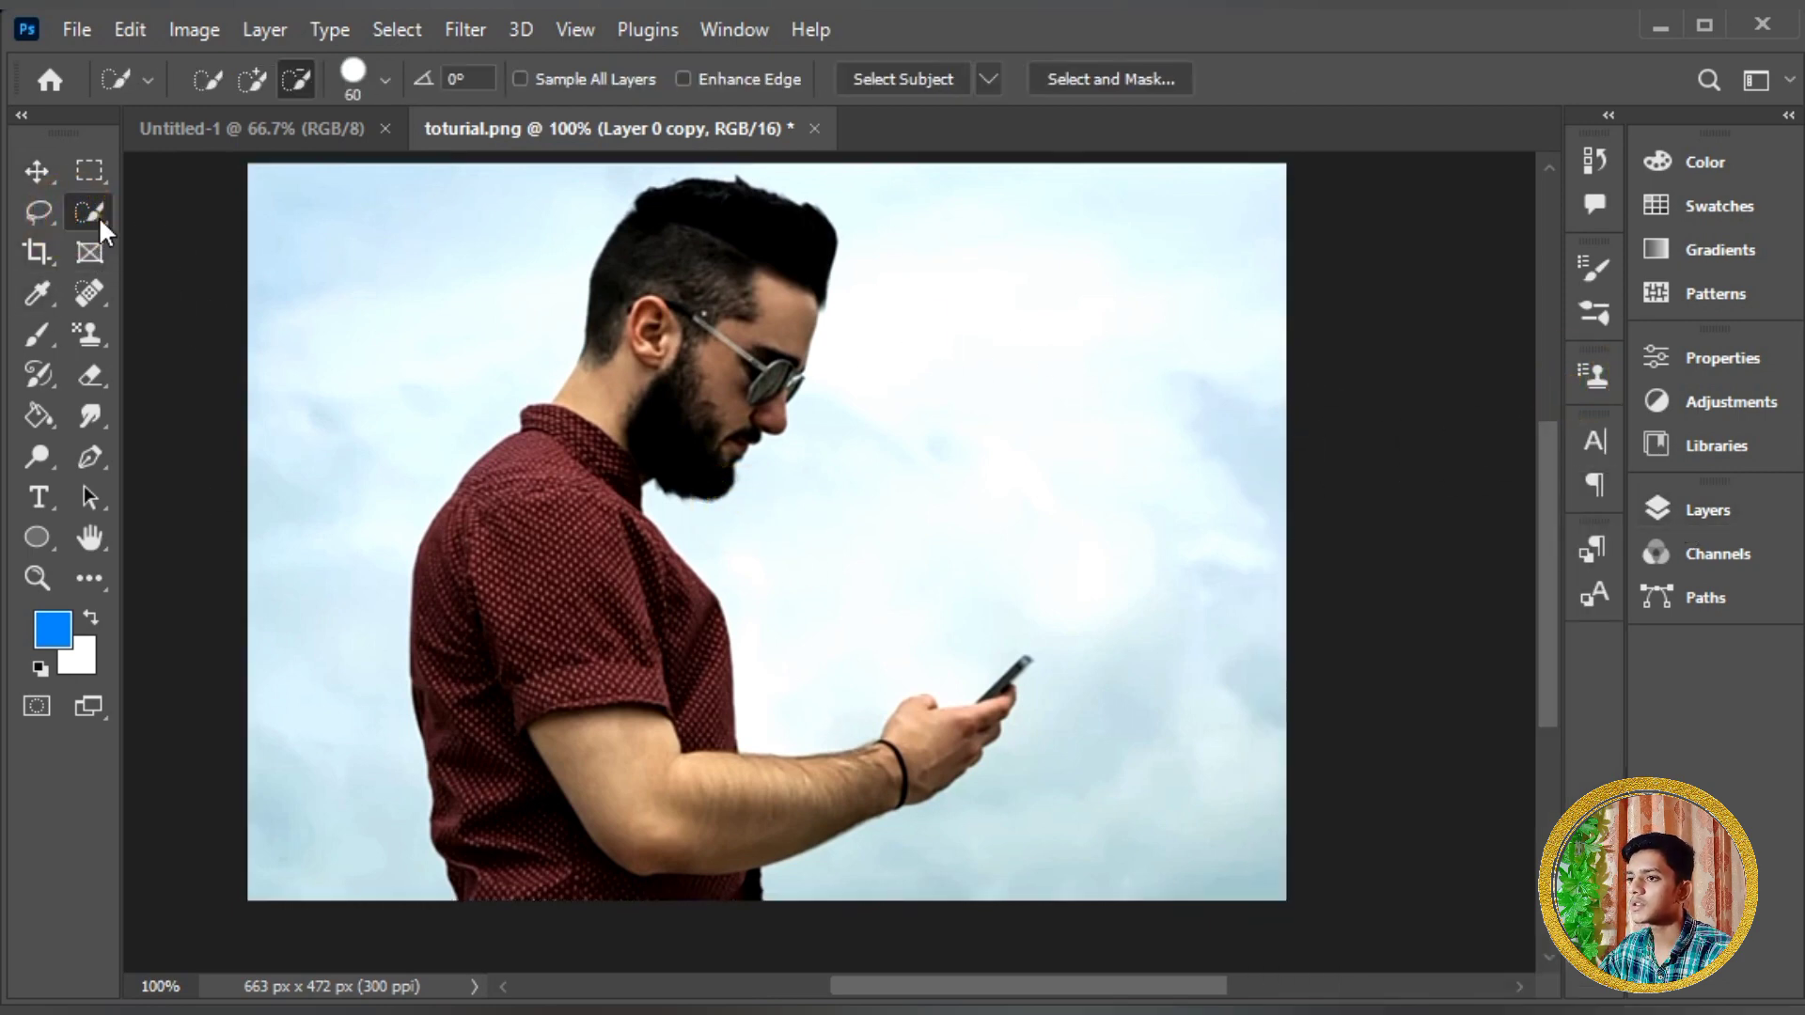
left_click(103, 229)
left_click(1696, 512)
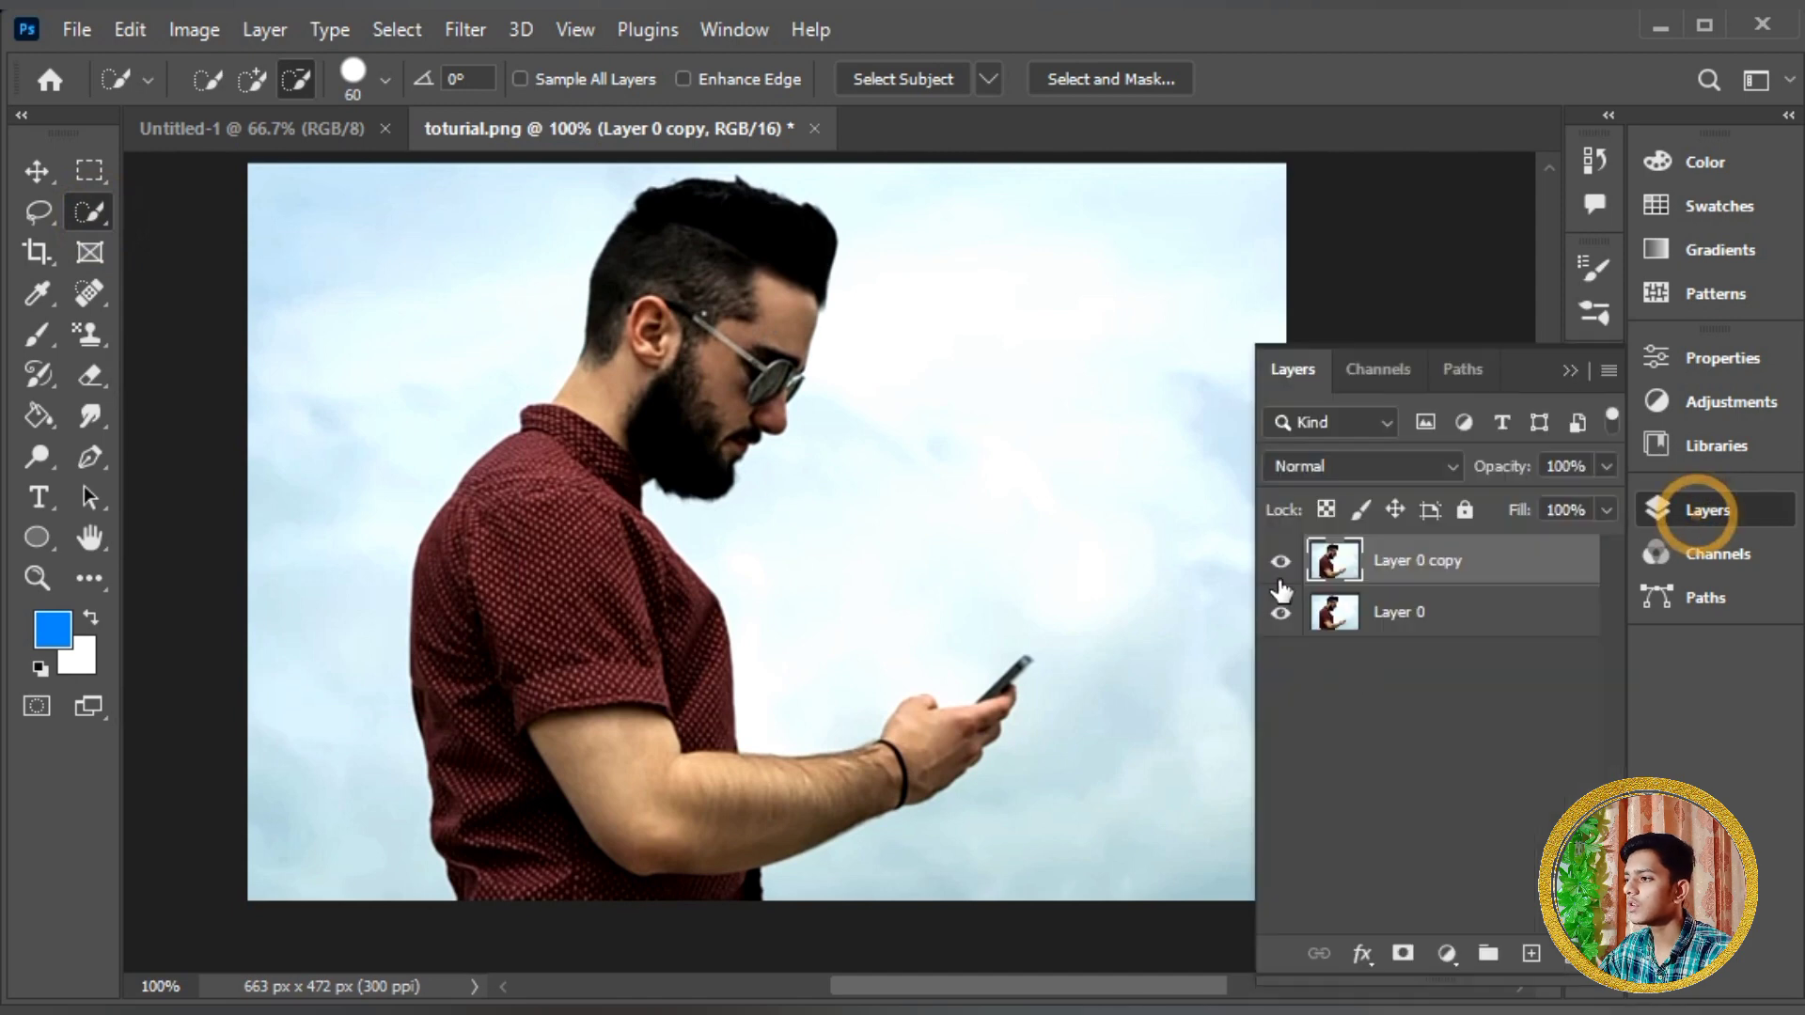
left_click(1433, 609)
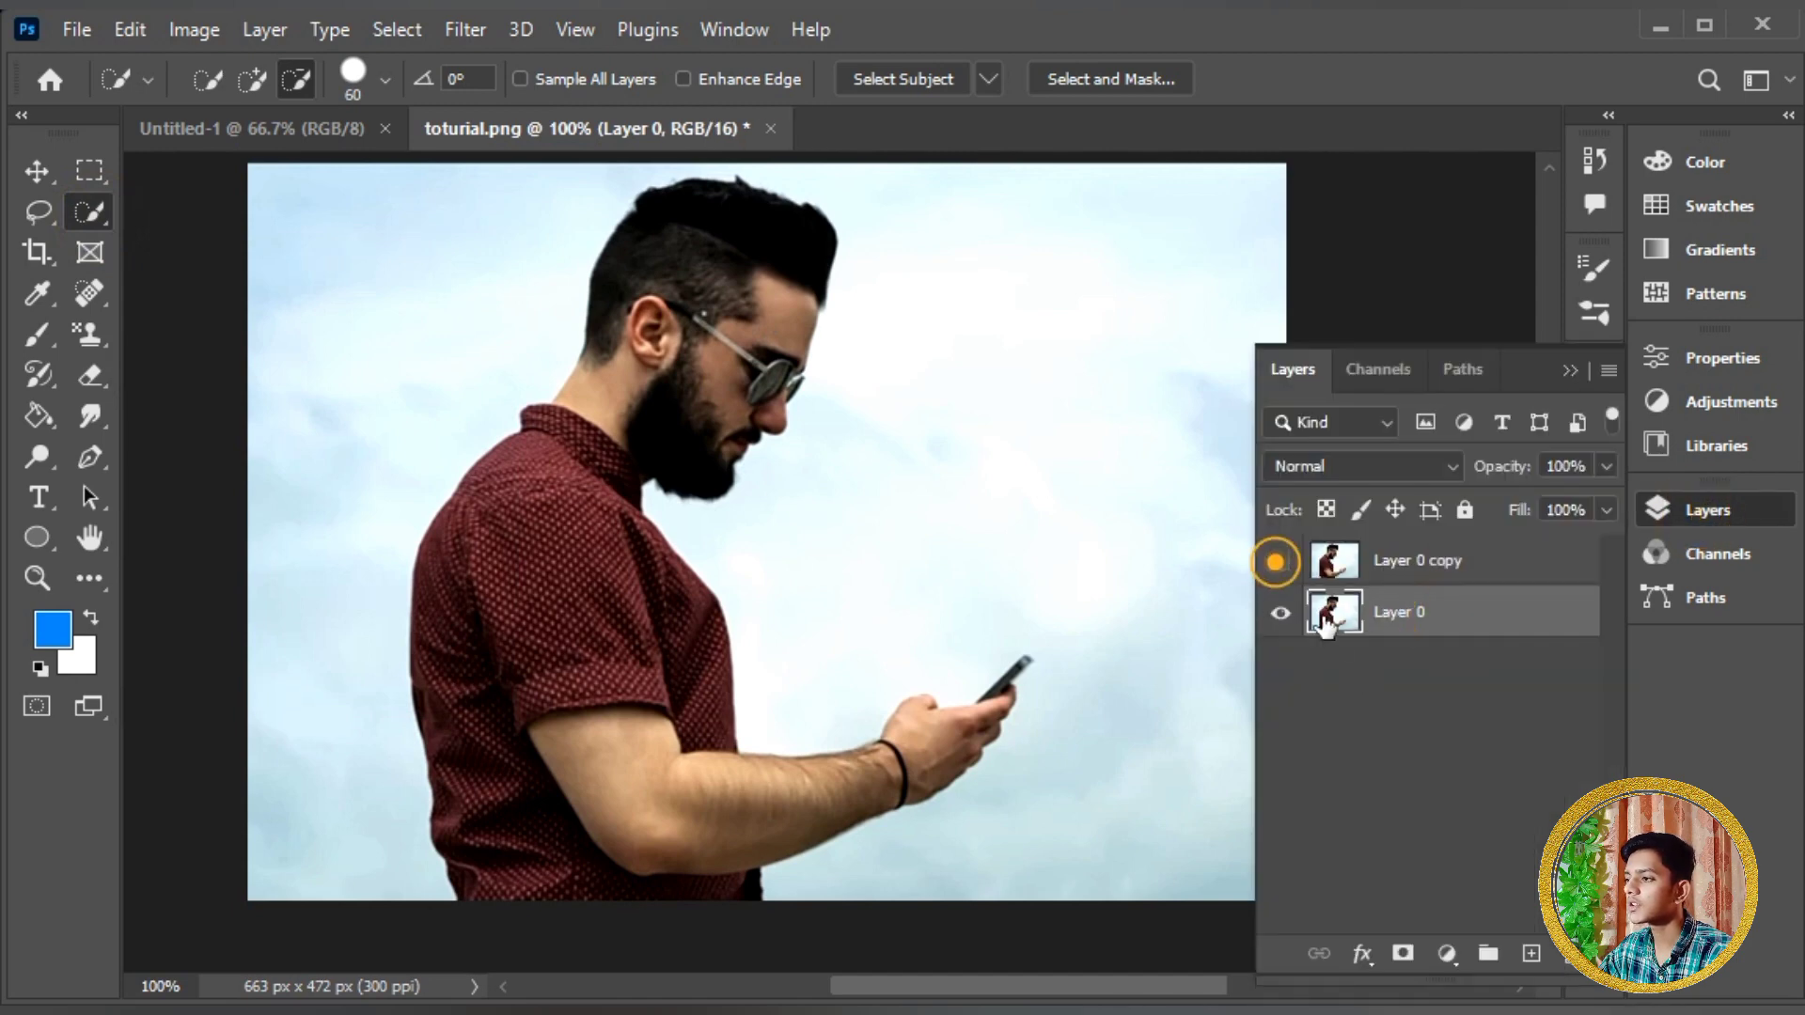
left_click(1281, 616)
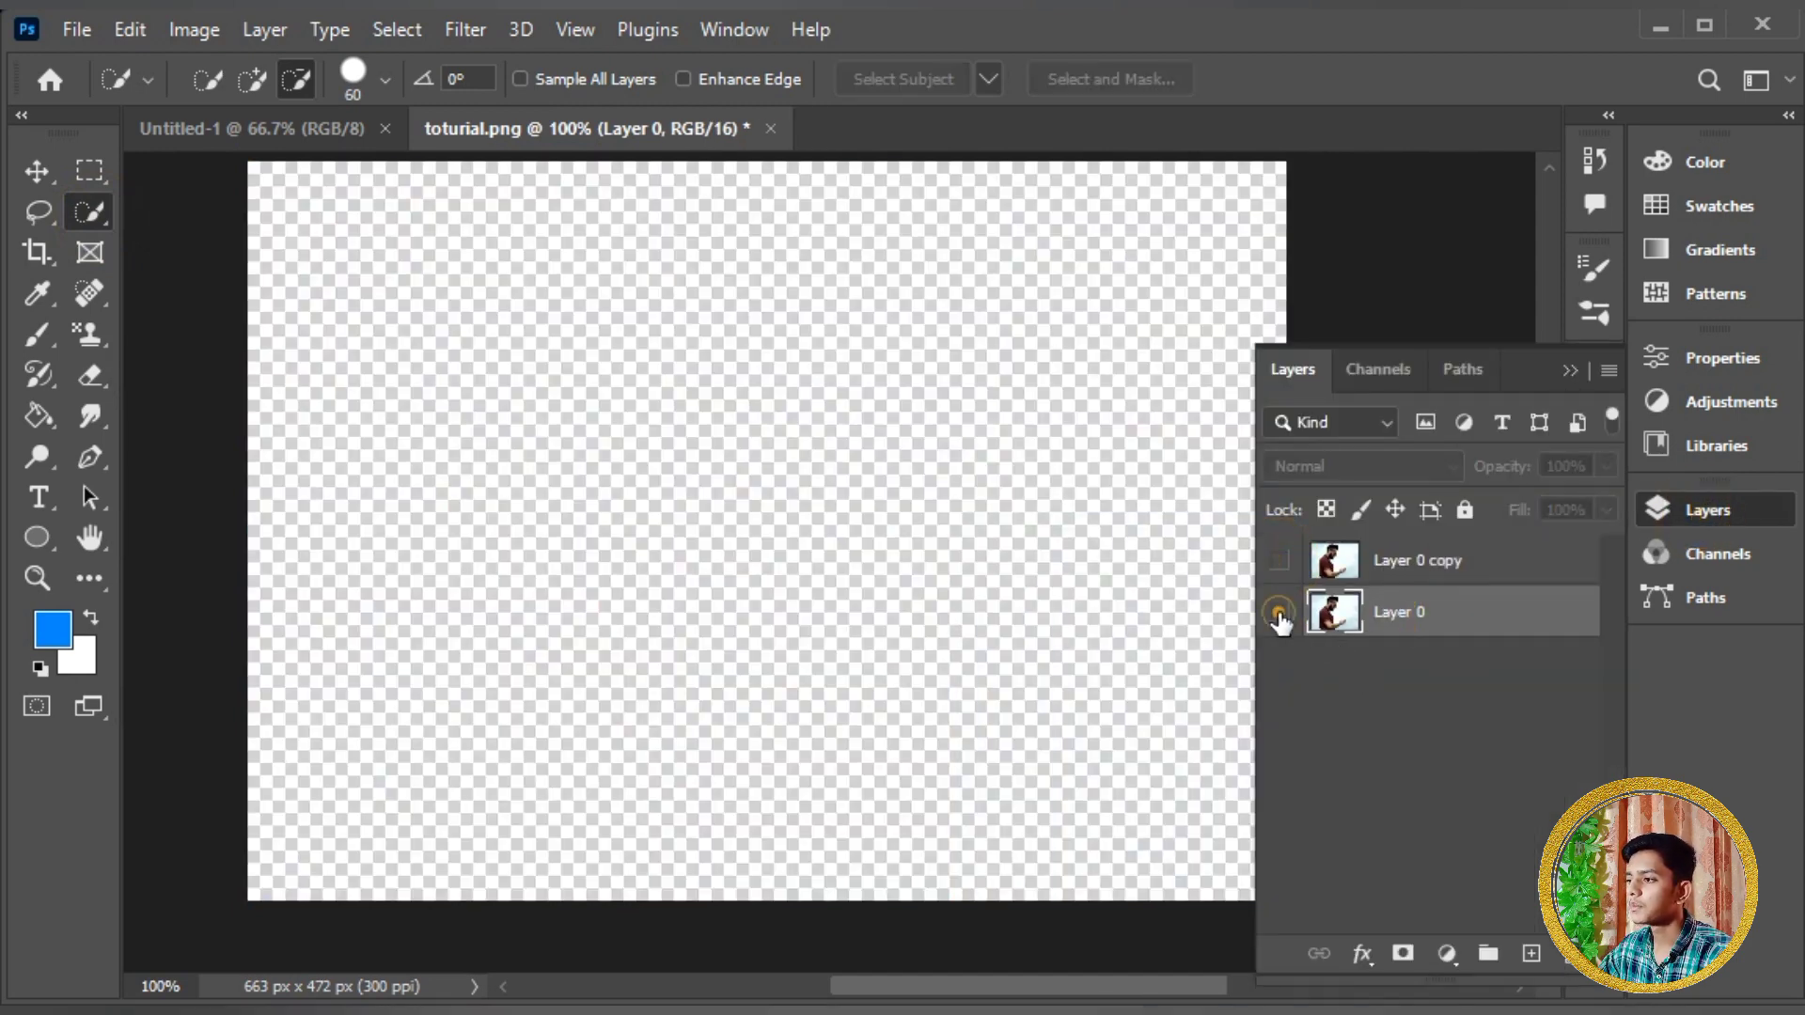
left_click(1281, 616)
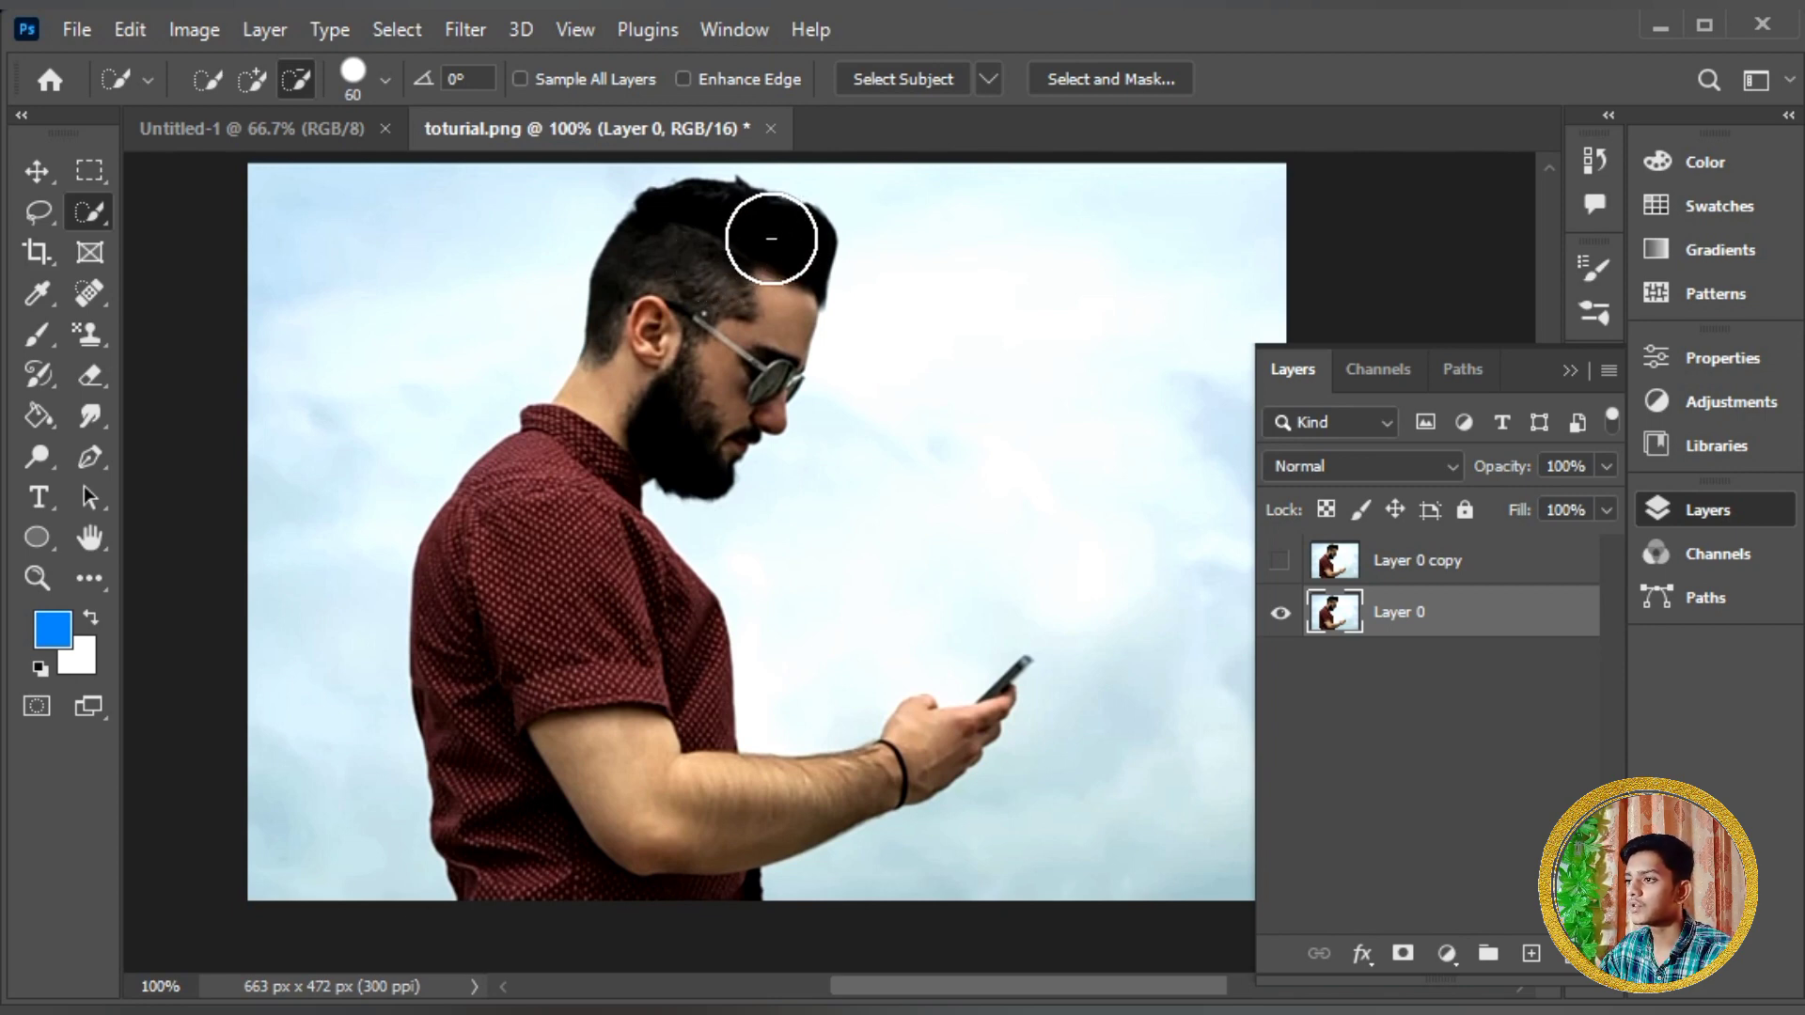
Make a rough quick selection over the man's head, shirt and arm, reducing the brush size to 25.
mouse_move(789, 254)
left_mouse_down()
mouse_move(717, 226)
mouse_move(673, 247)
mouse_move(577, 432)
mouse_move(543, 538)
mouse_move(543, 790)
left_mouse_up()
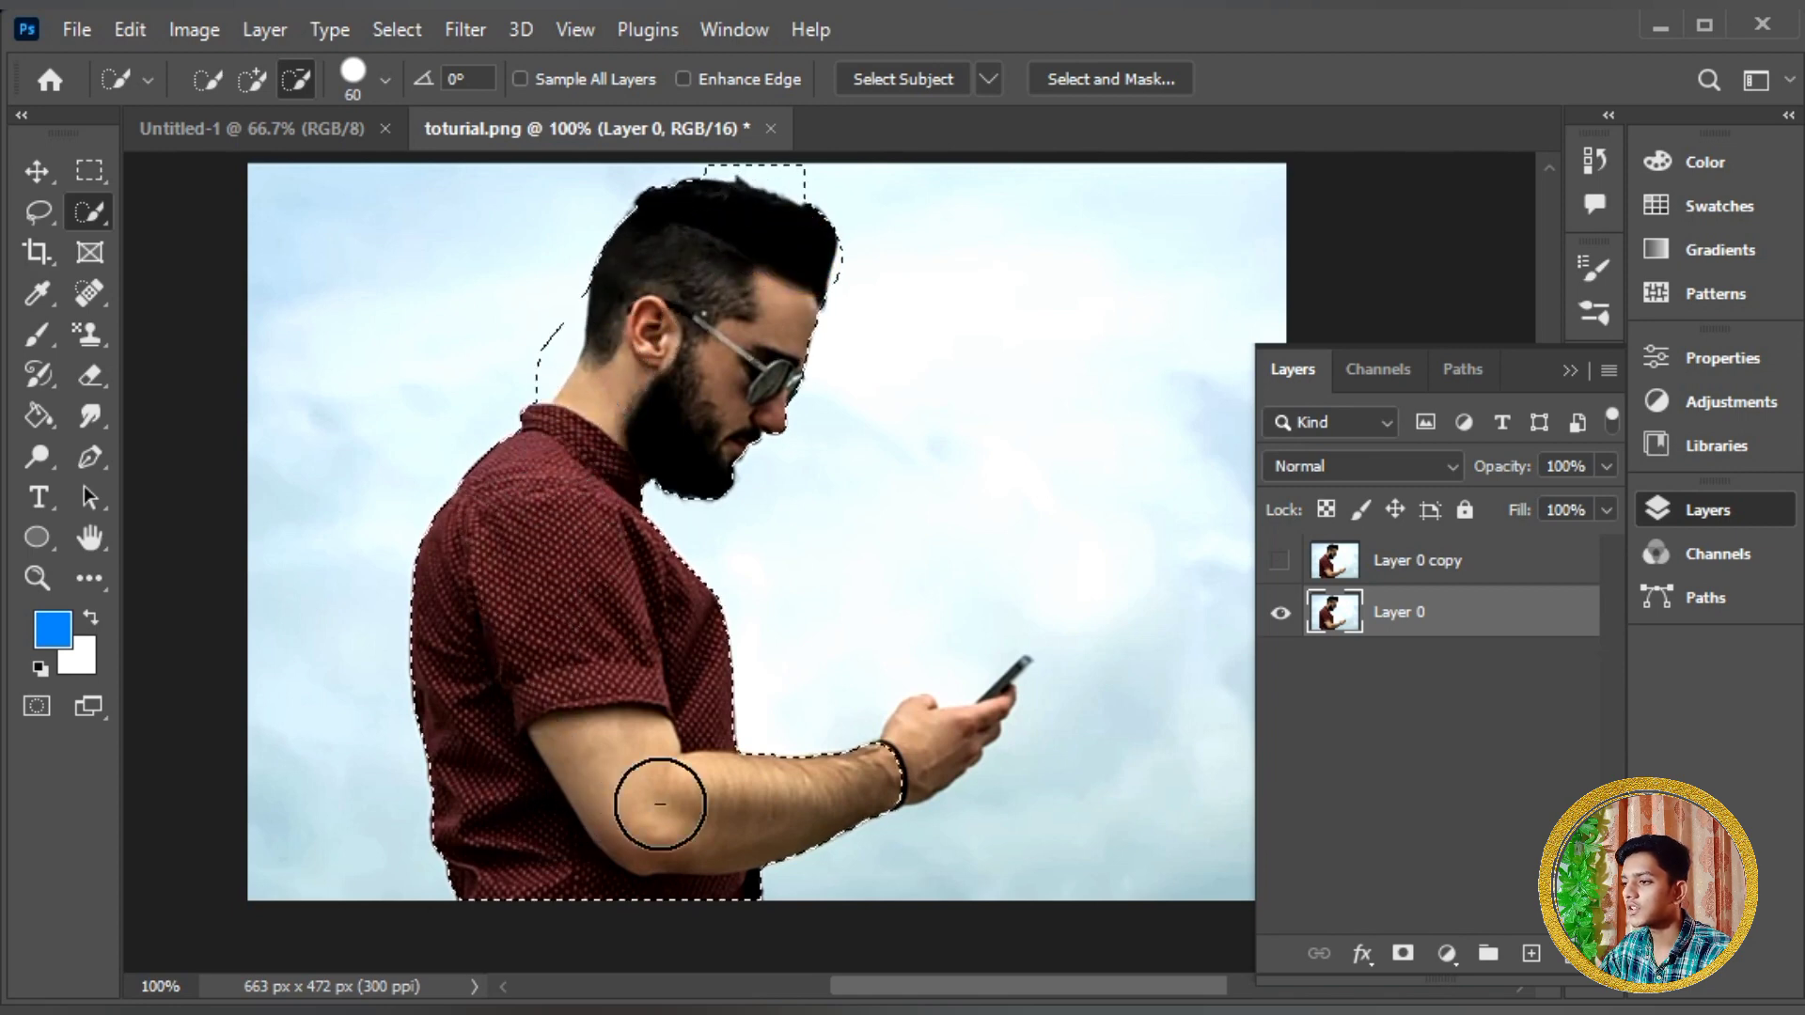
key("bracketleft")
key("bracketleft")
key("bracketleft")
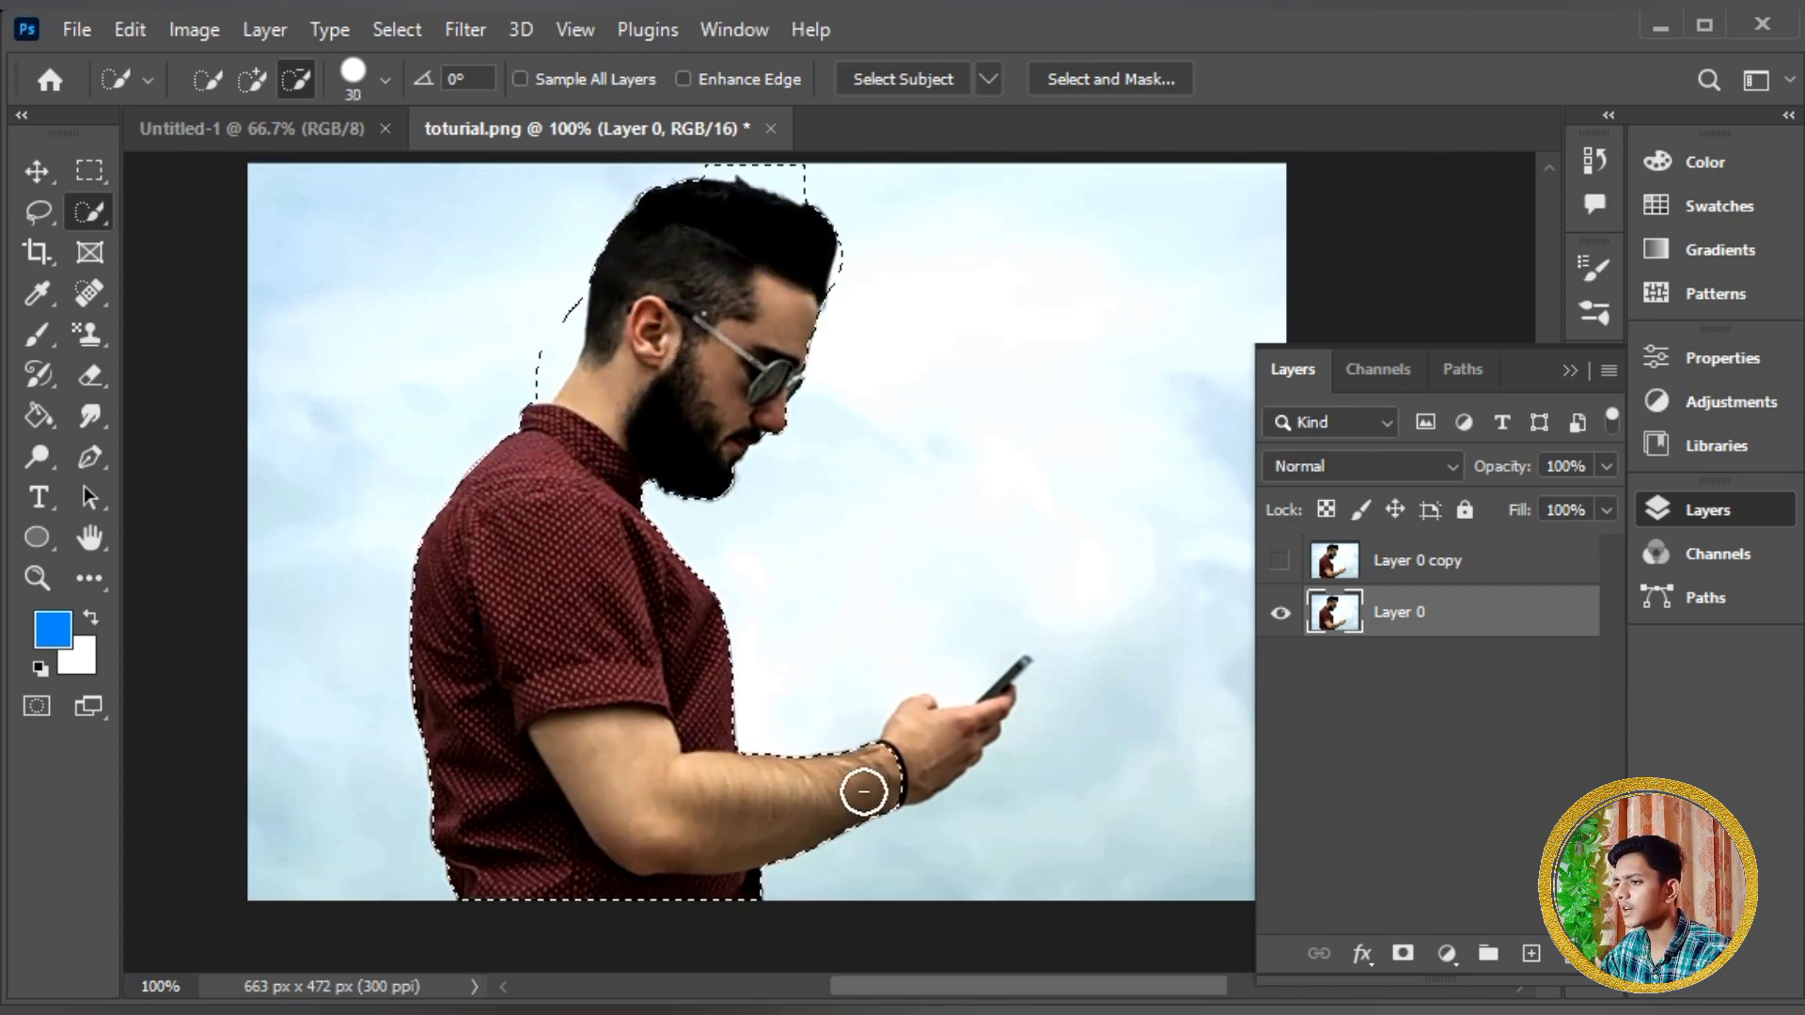
left_click(860, 782)
key("bracketleft")
key("bracketleft")
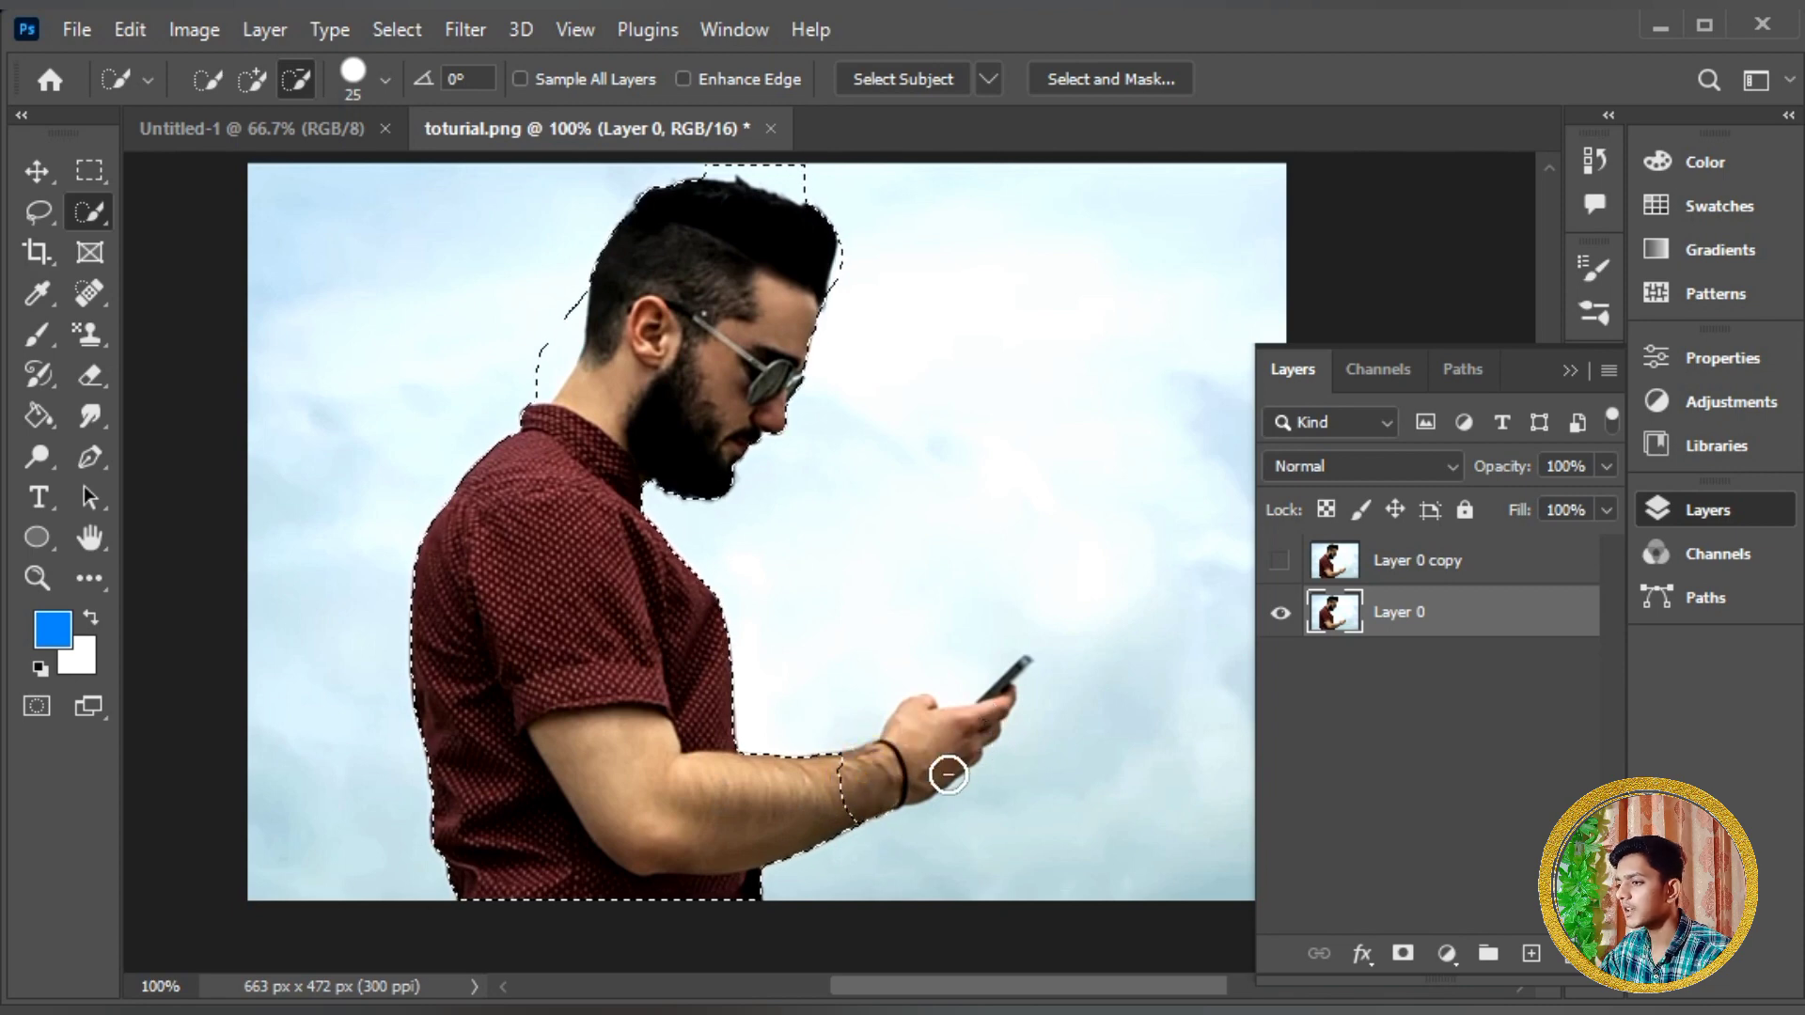
Add the man's wrist, hand and phone to the selection with the Quick Selection tool.
key("ctrl+plus")
key("ctrl+plus")
left_click_drag(982, 783, 805, 238)
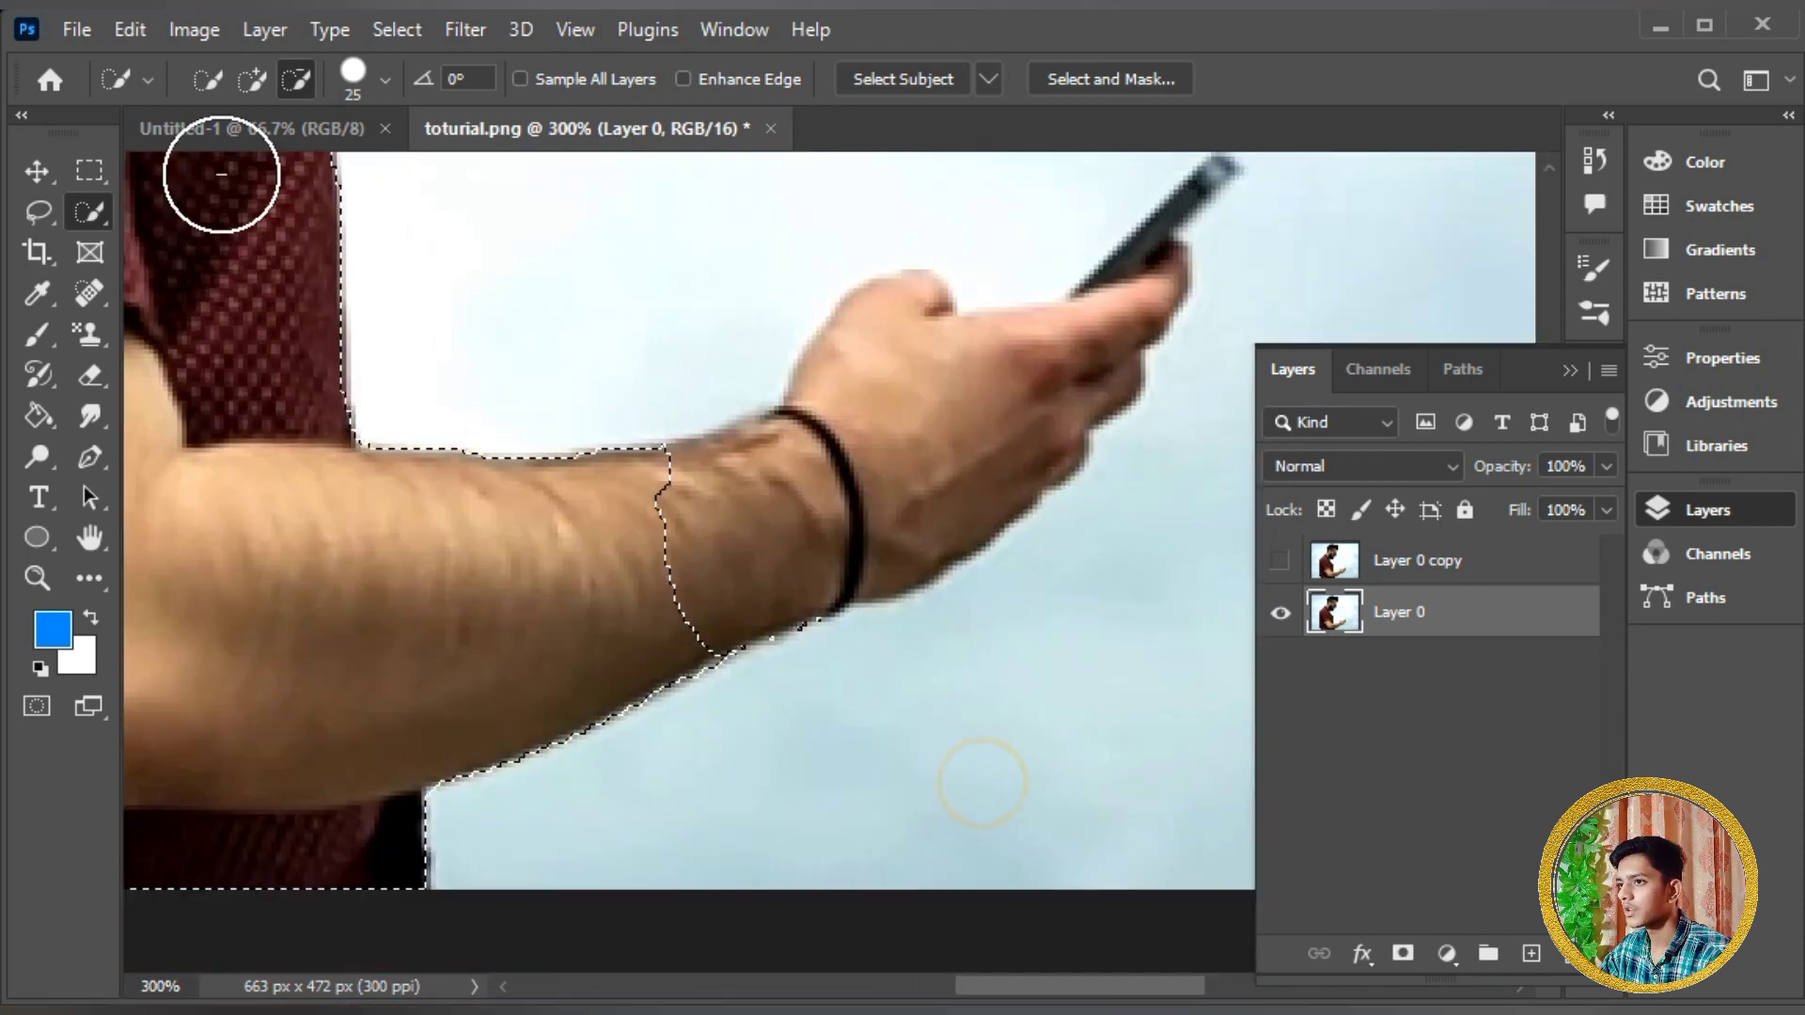
left_click(252, 79)
left_click(645, 564)
left_click_drag(857, 458, 1128, 290)
left_click_drag(1084, 380, 952, 547)
Reduce the selection brush to size 8 and subtract the sky behind the man's neck from the selection.
key("bracketleft")
key("bracketleft")
key("bracketleft")
key("bracketleft")
key("bracketleft")
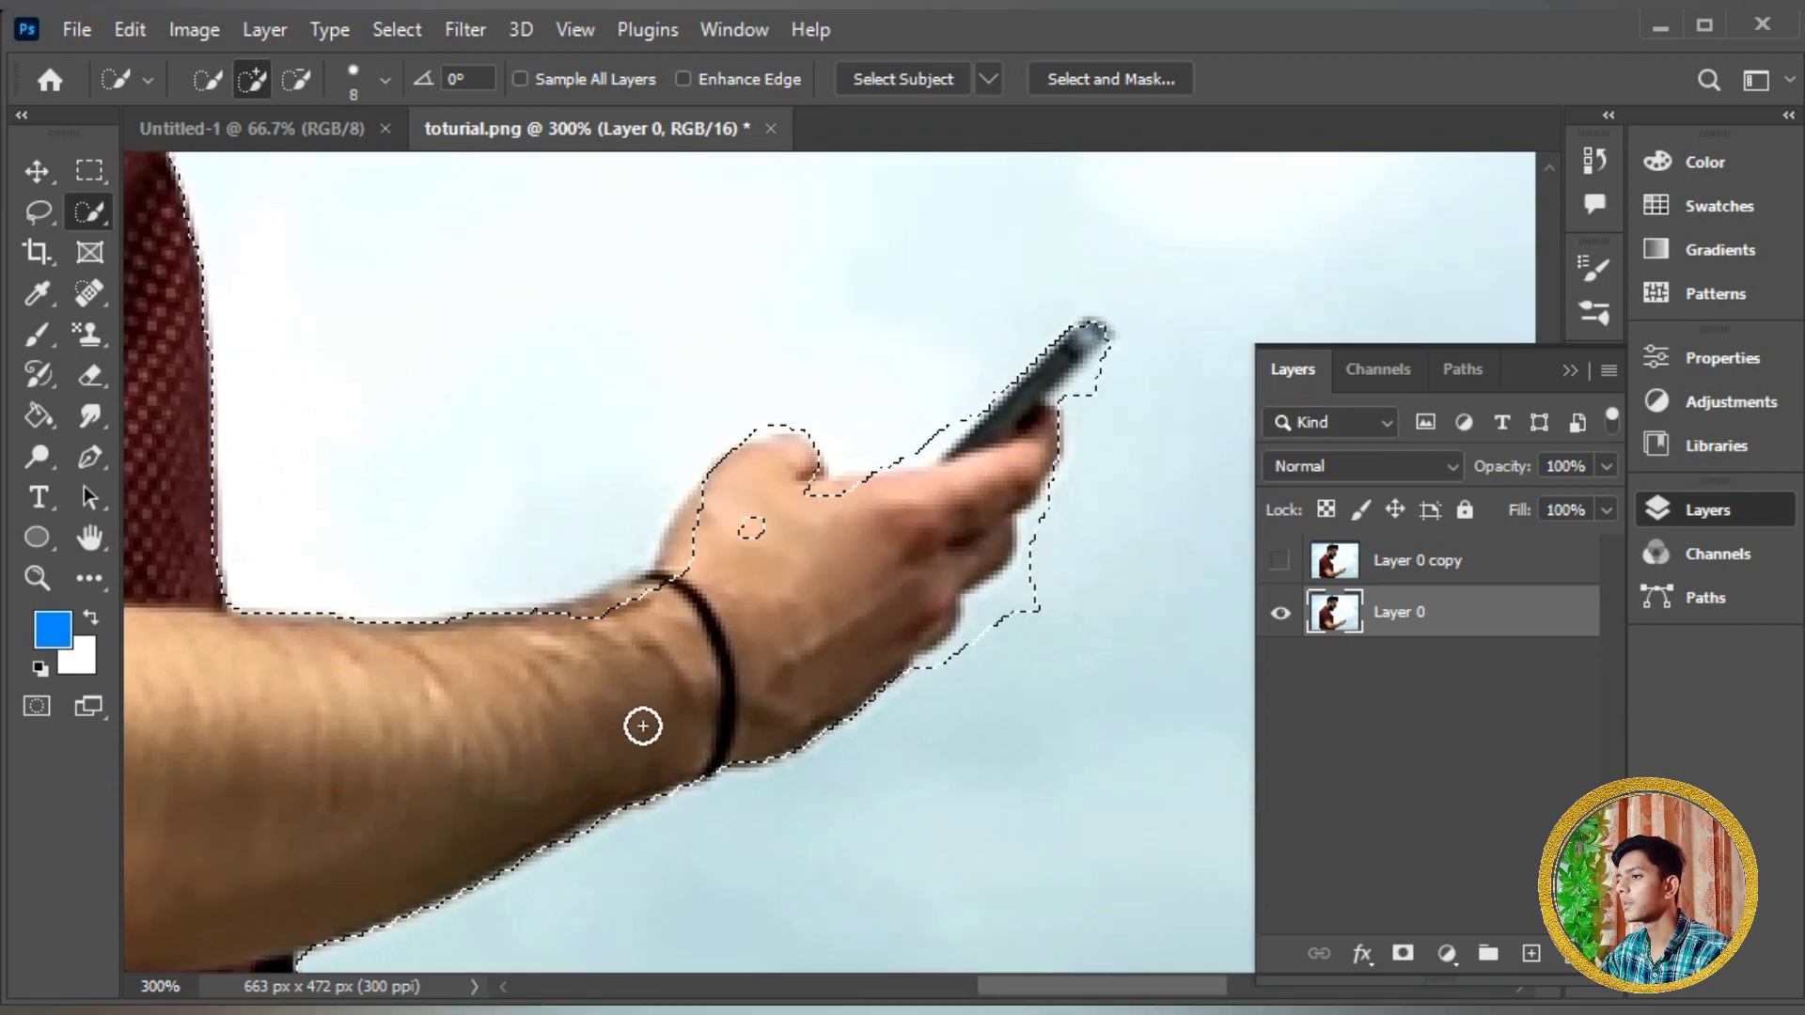
left_click_drag(640, 726, 998, 812)
left_click_drag(226, 228, 460, 565)
left_click_drag(406, 350, 408, 725)
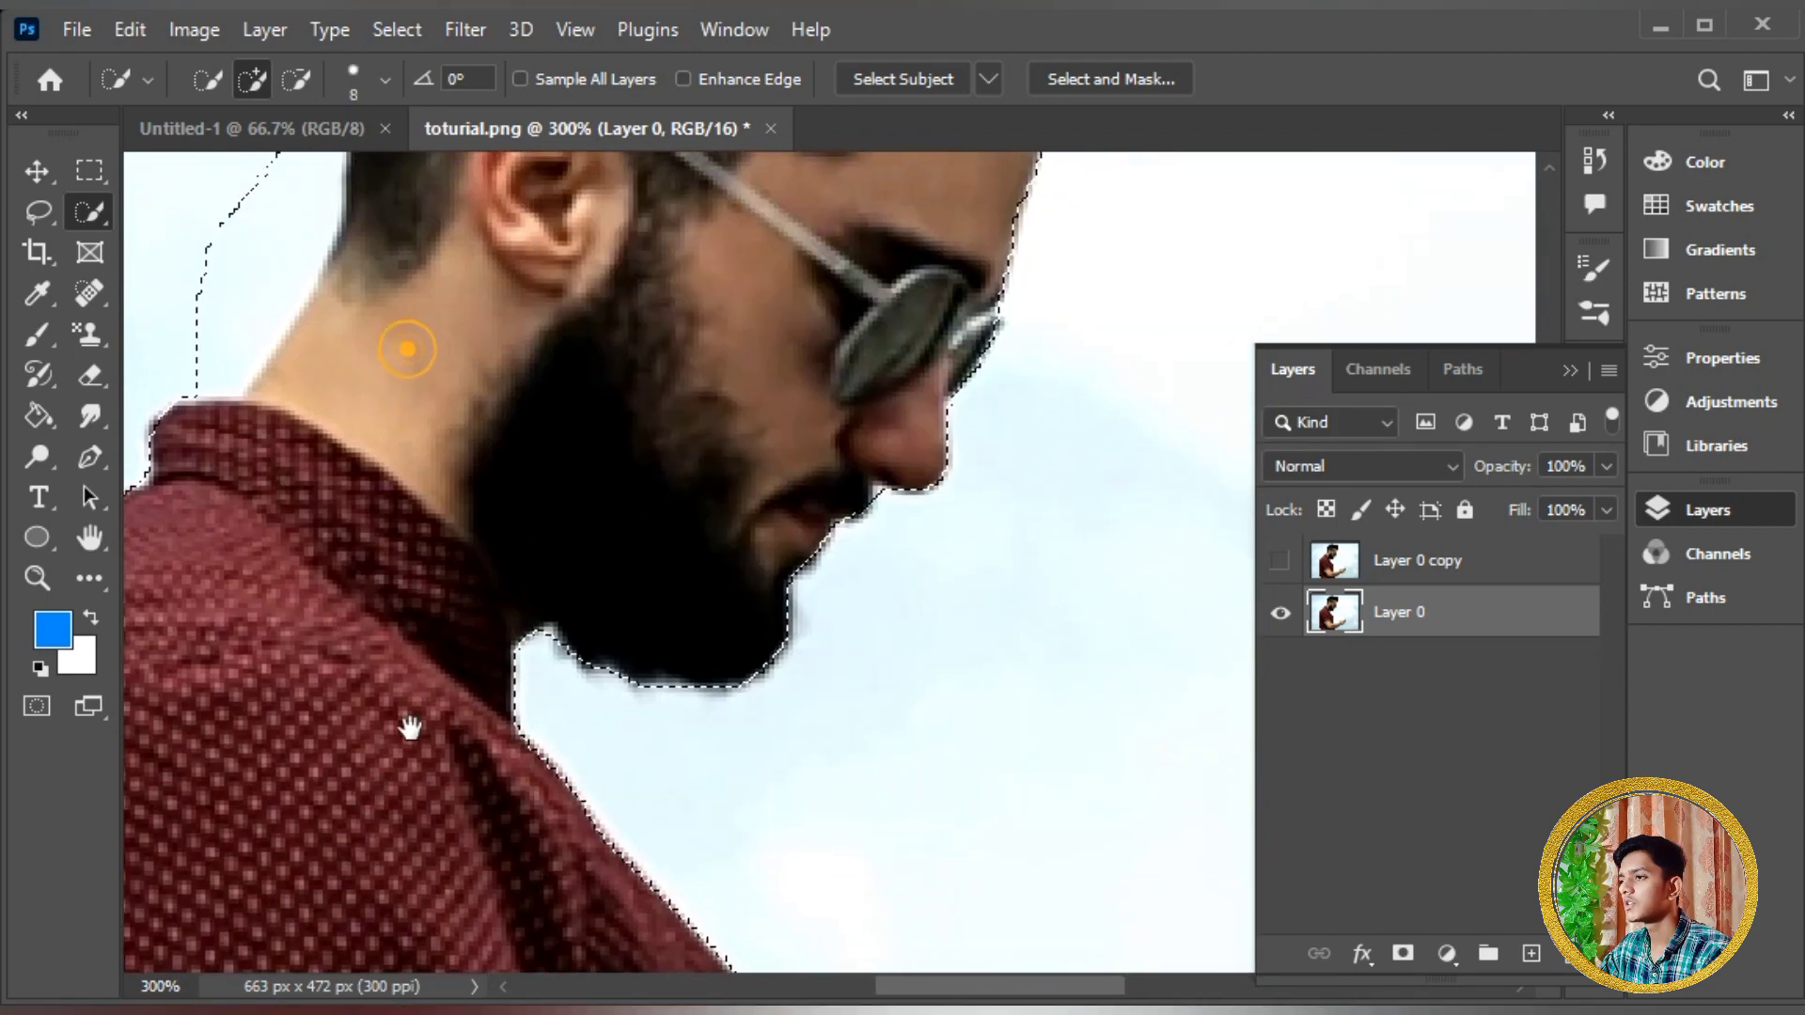
left_click_drag(774, 455, 1099, 585)
left_click(299, 83)
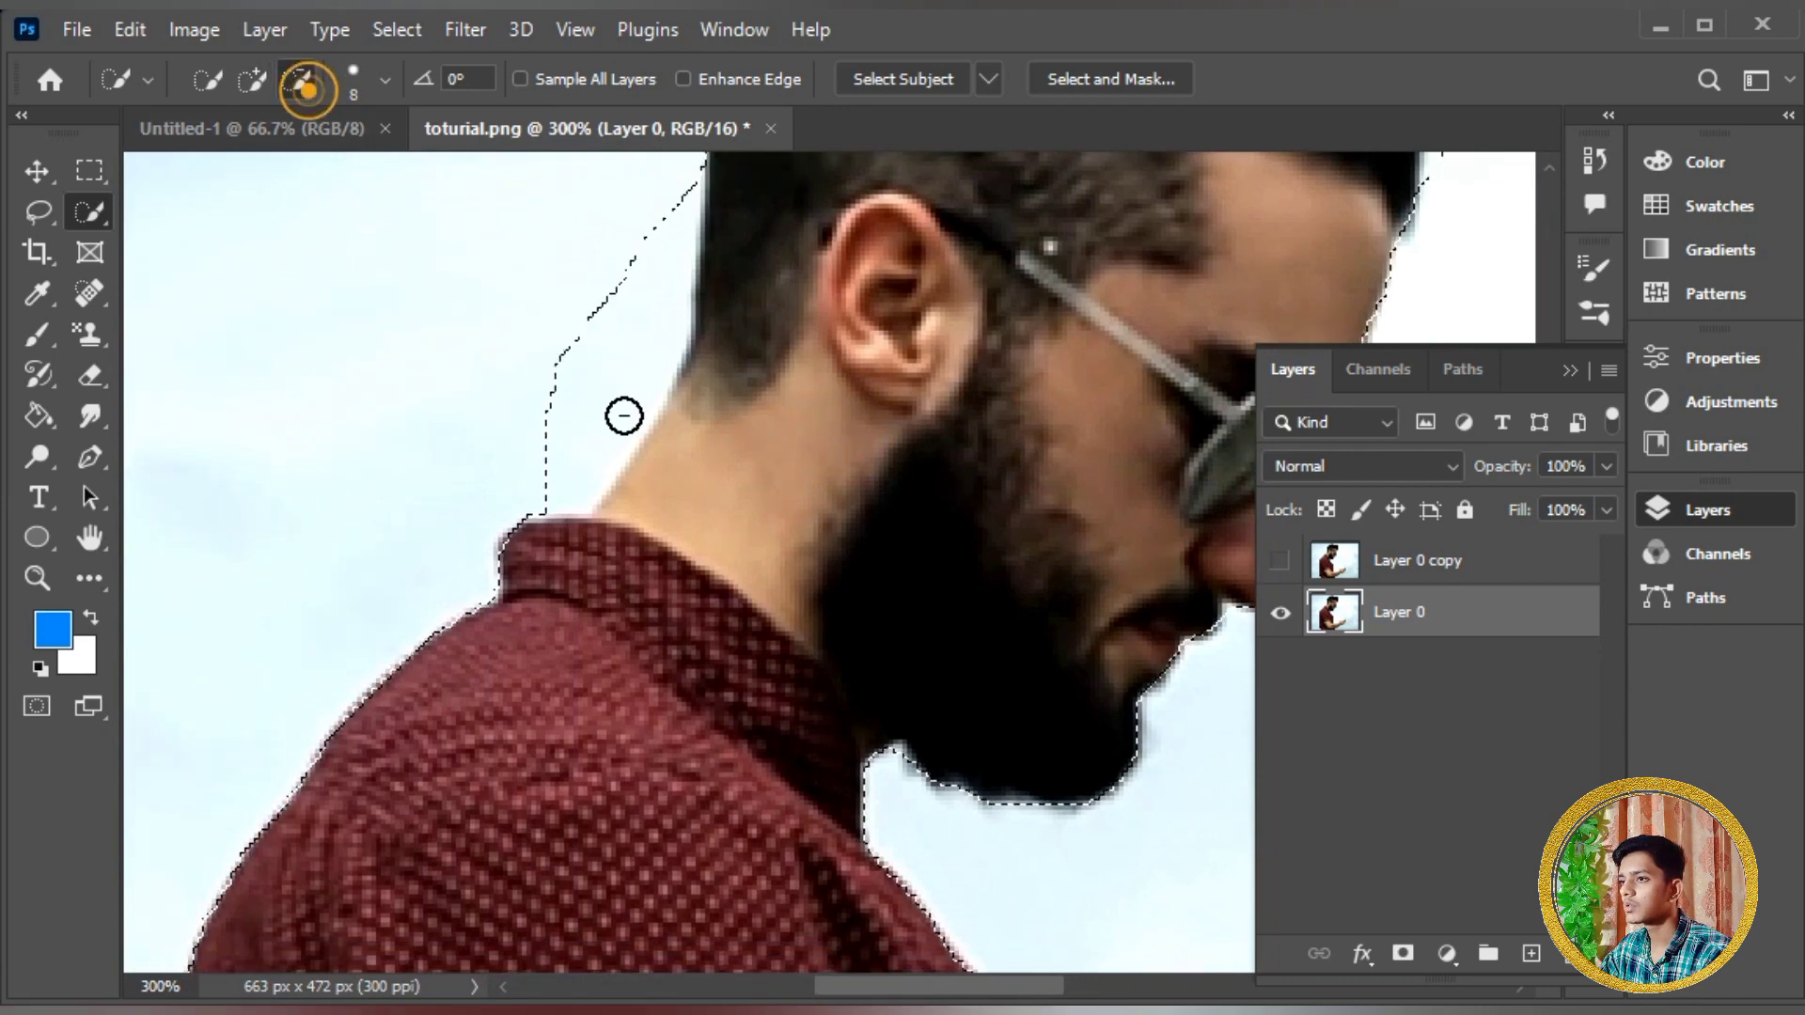
mouse_move(525, 478)
left_mouse_down()
mouse_move(536, 487)
mouse_move(584, 427)
mouse_move(630, 300)
left_mouse_up()
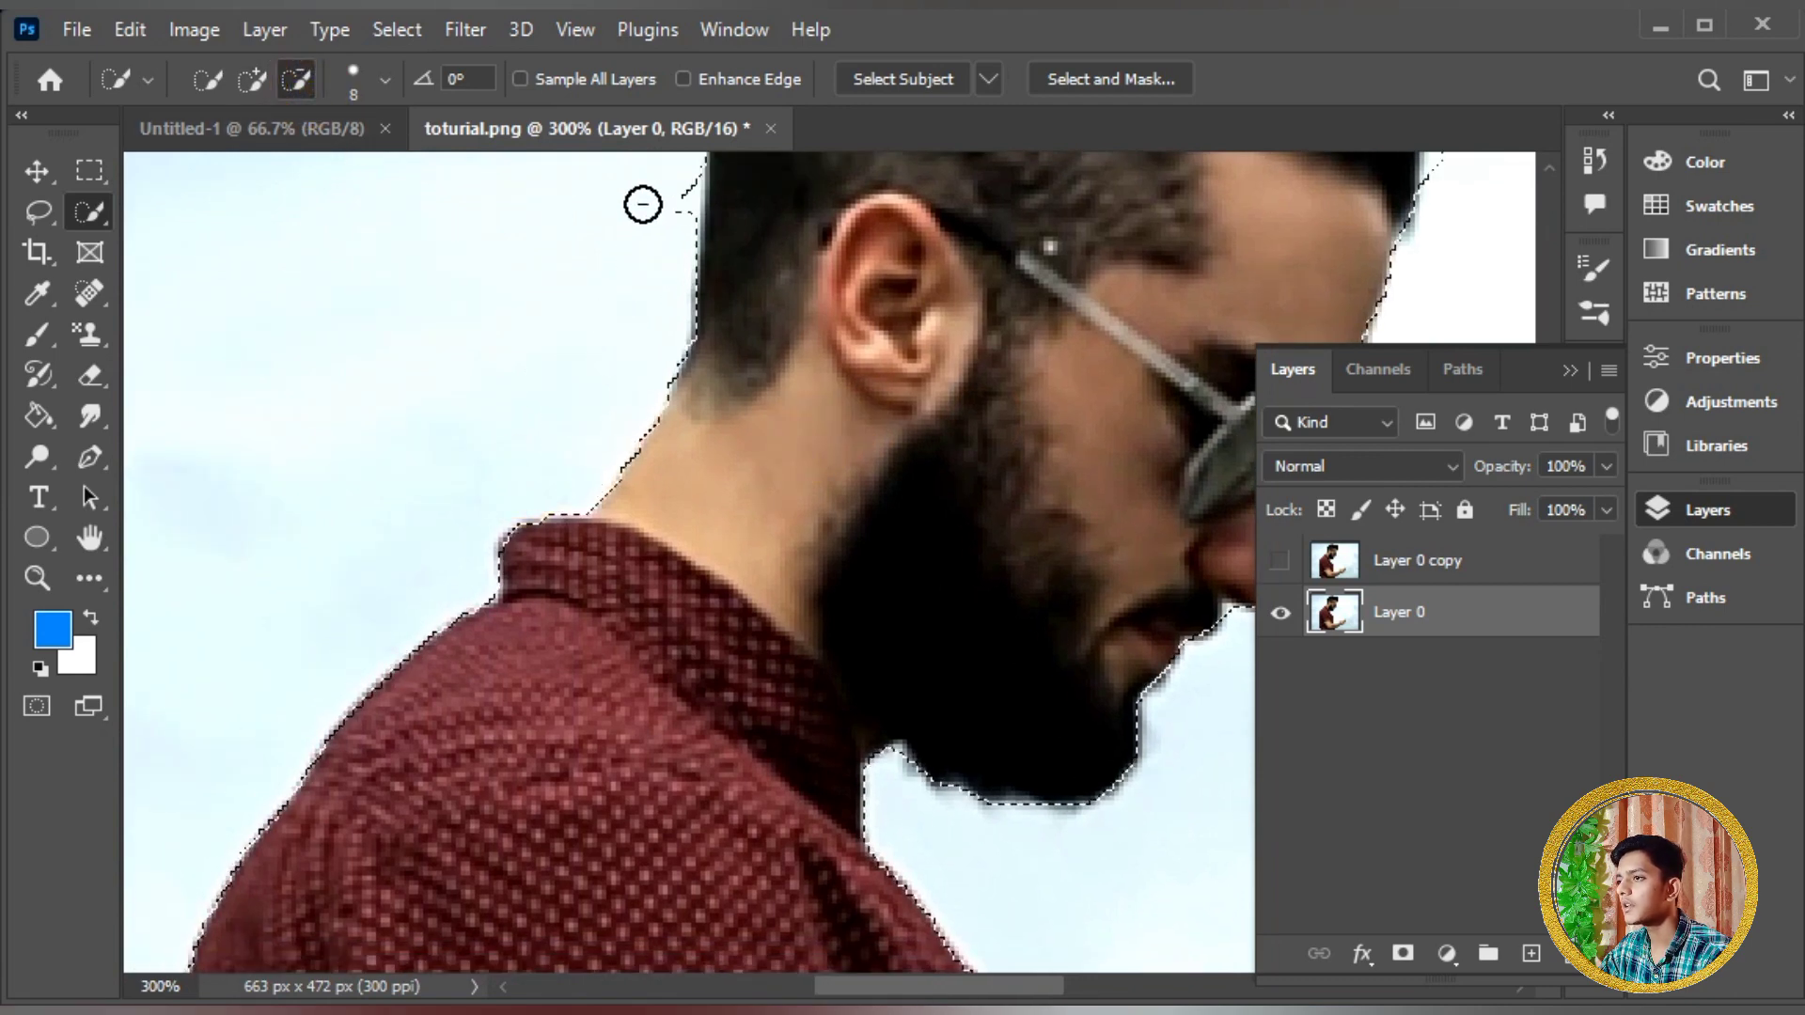
Subtract the sky above the man's hair and in front of his forehead from the selection.
left_click_drag(657, 201, 584, 692)
left_click_drag(852, 424, 470, 310)
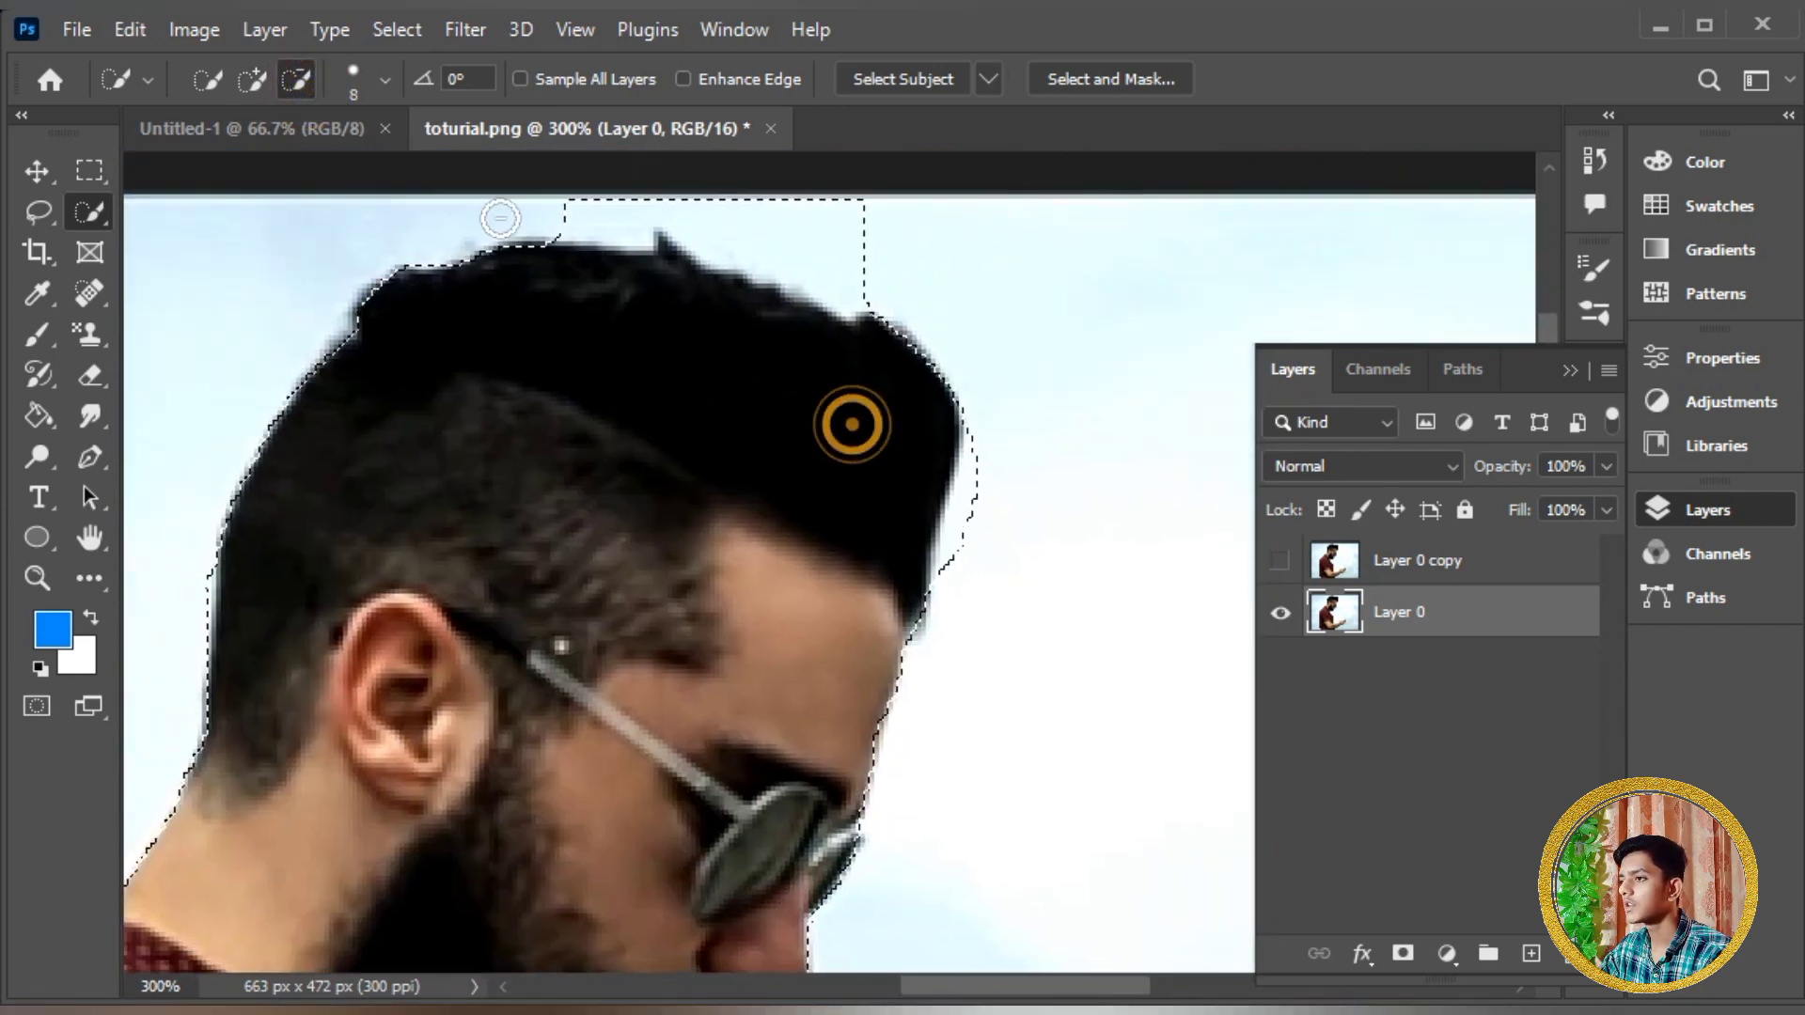
mouse_move(532, 222)
left_mouse_down()
mouse_move(631, 195)
mouse_move(781, 197)
mouse_move(918, 258)
mouse_move(820, 189)
left_mouse_up()
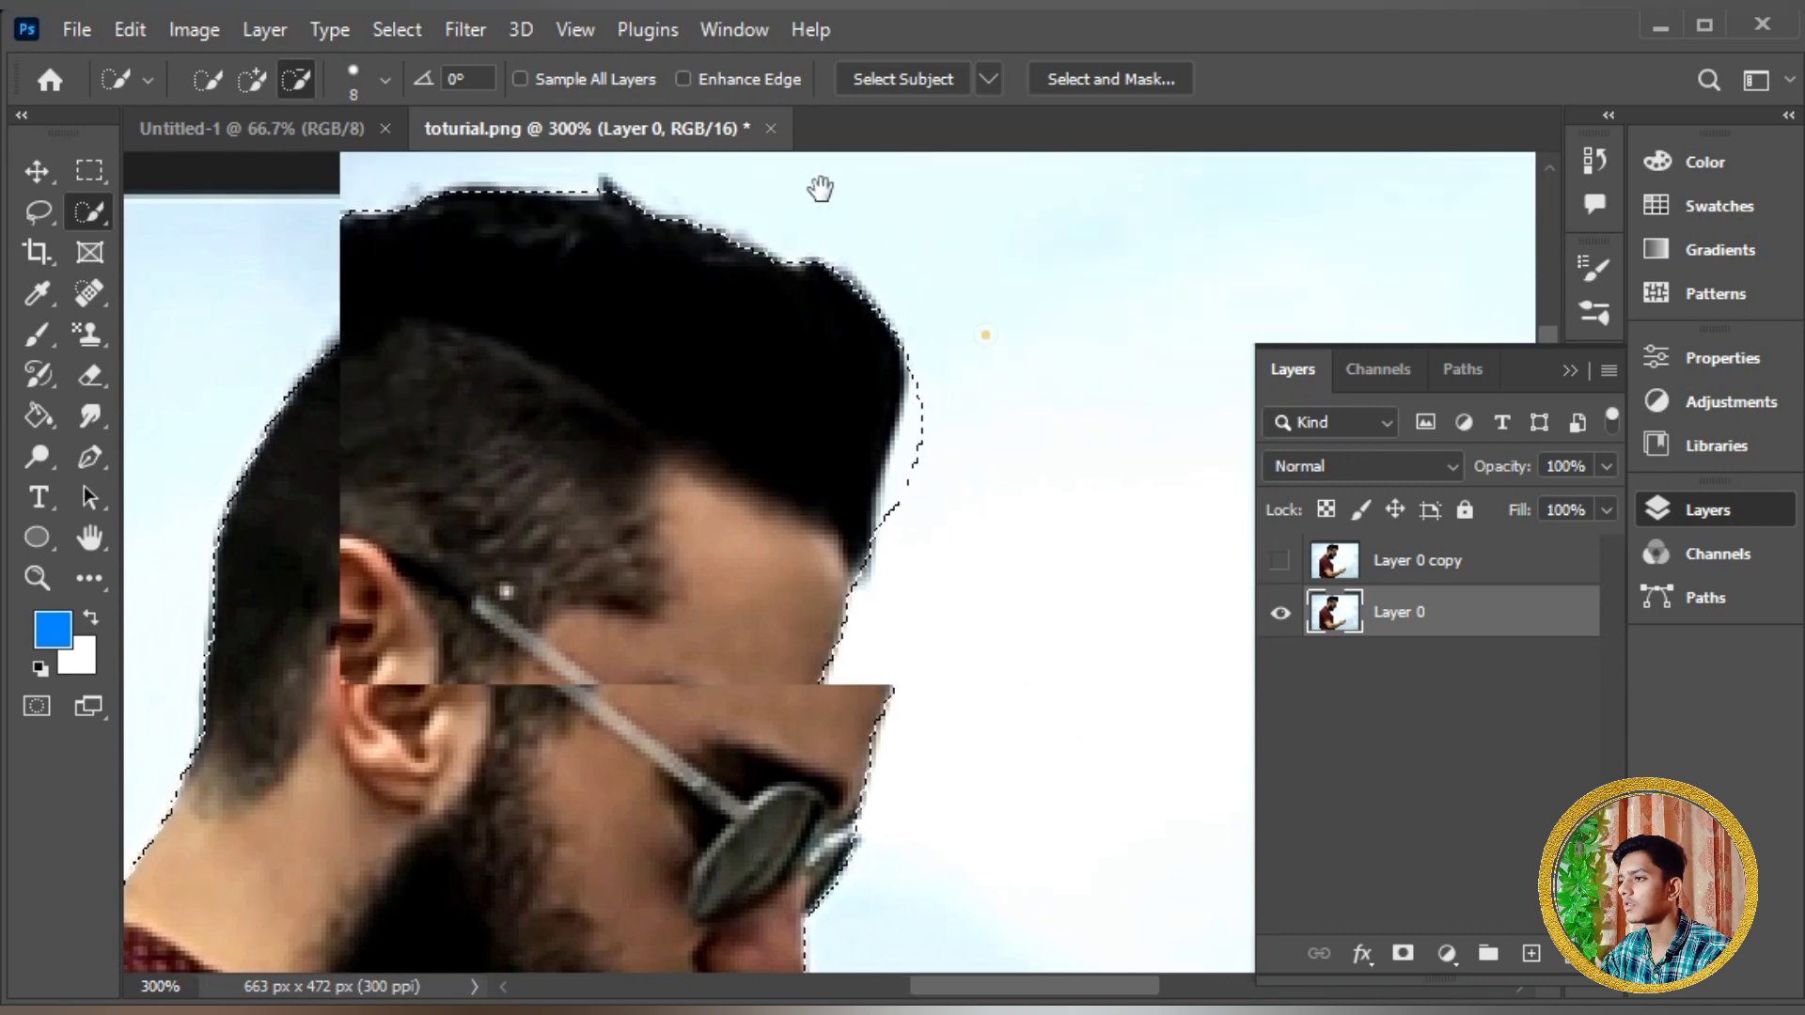
left_click_drag(818, 274, 798, 414)
Fill in the unselected patches on the back of the hand, beside the thumb and along the knuckles in the selection.
left_click_drag(806, 543, 791, 241)
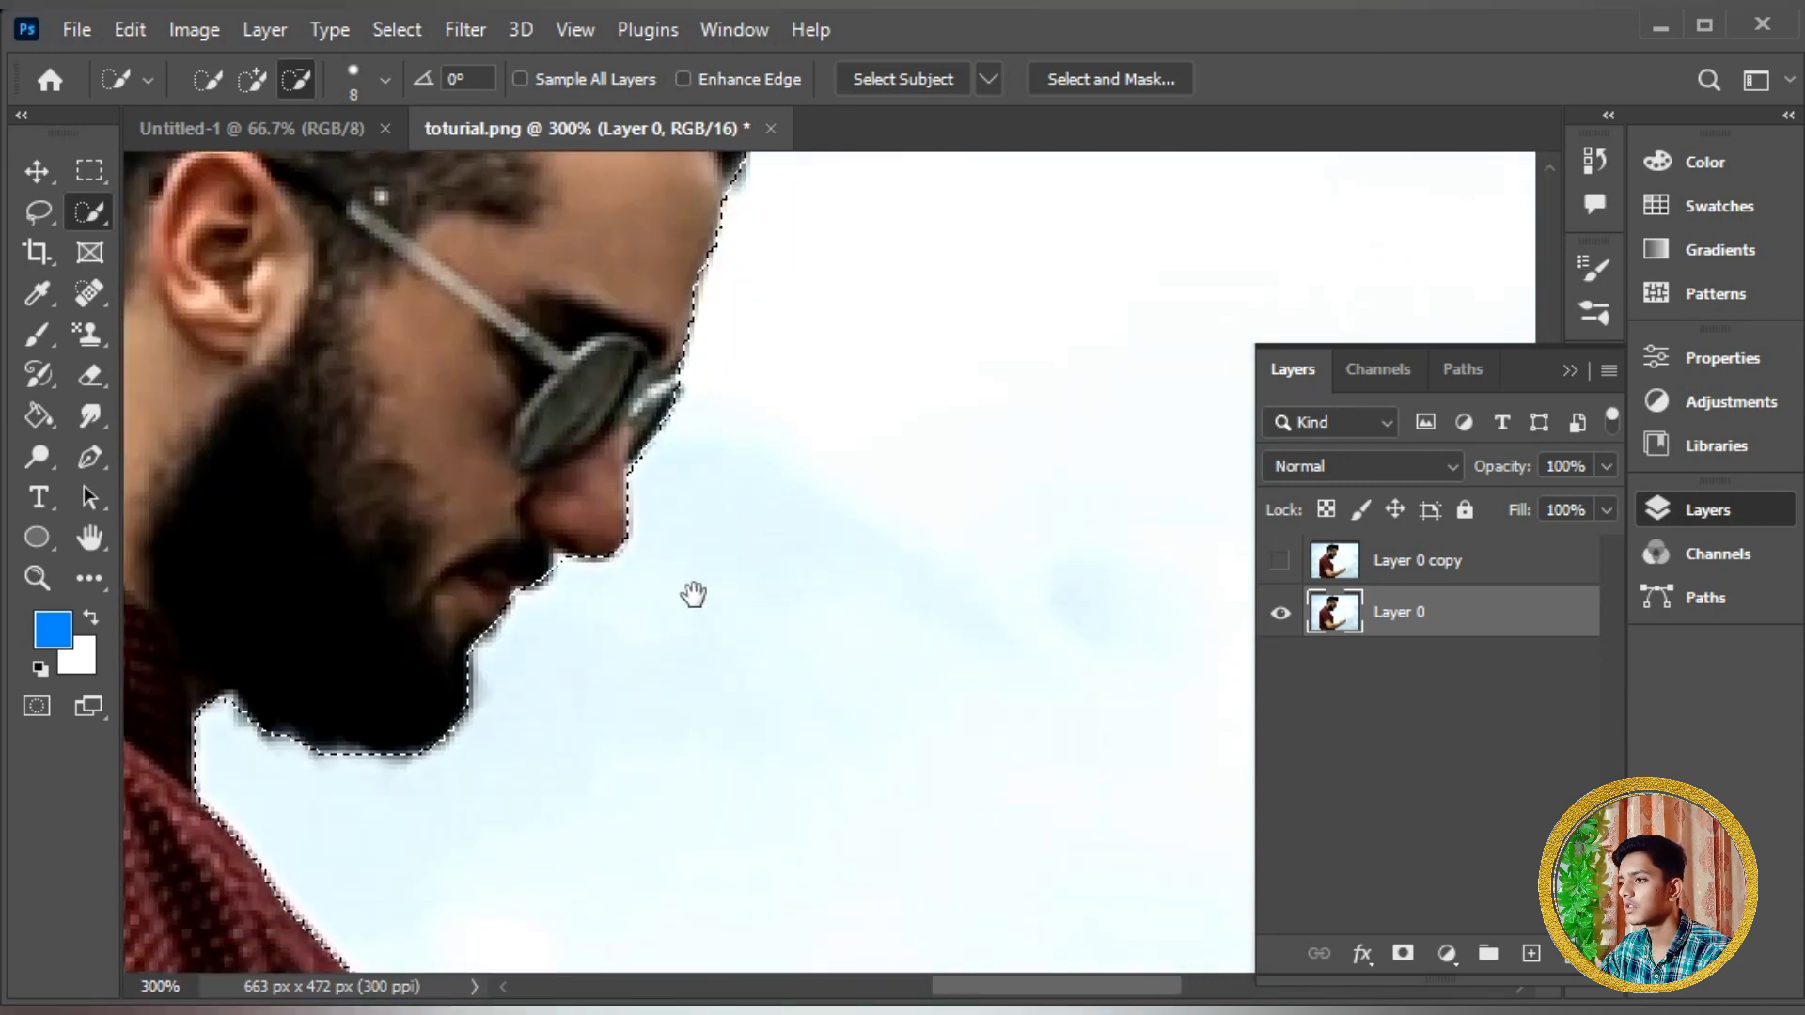
left_click_drag(693, 594, 818, 252)
left_click_drag(616, 484, 601, 290)
left_click_drag(802, 729, 658, 310)
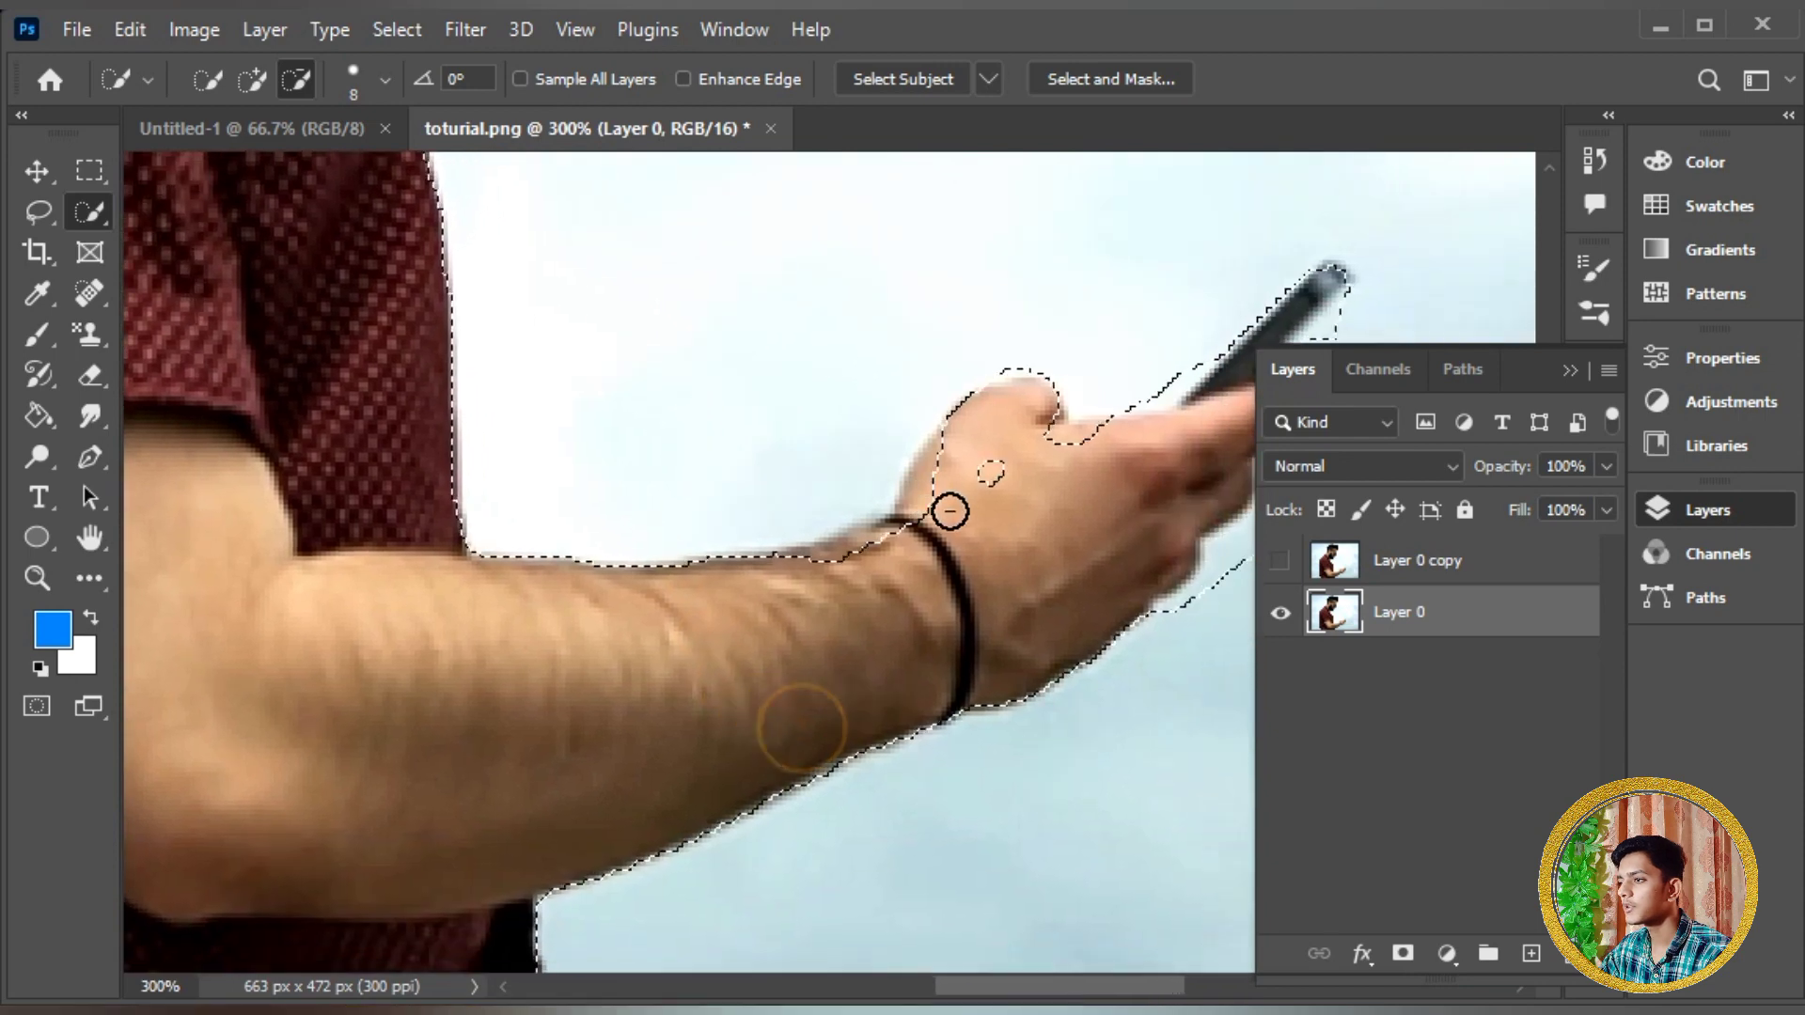
left_click(988, 478)
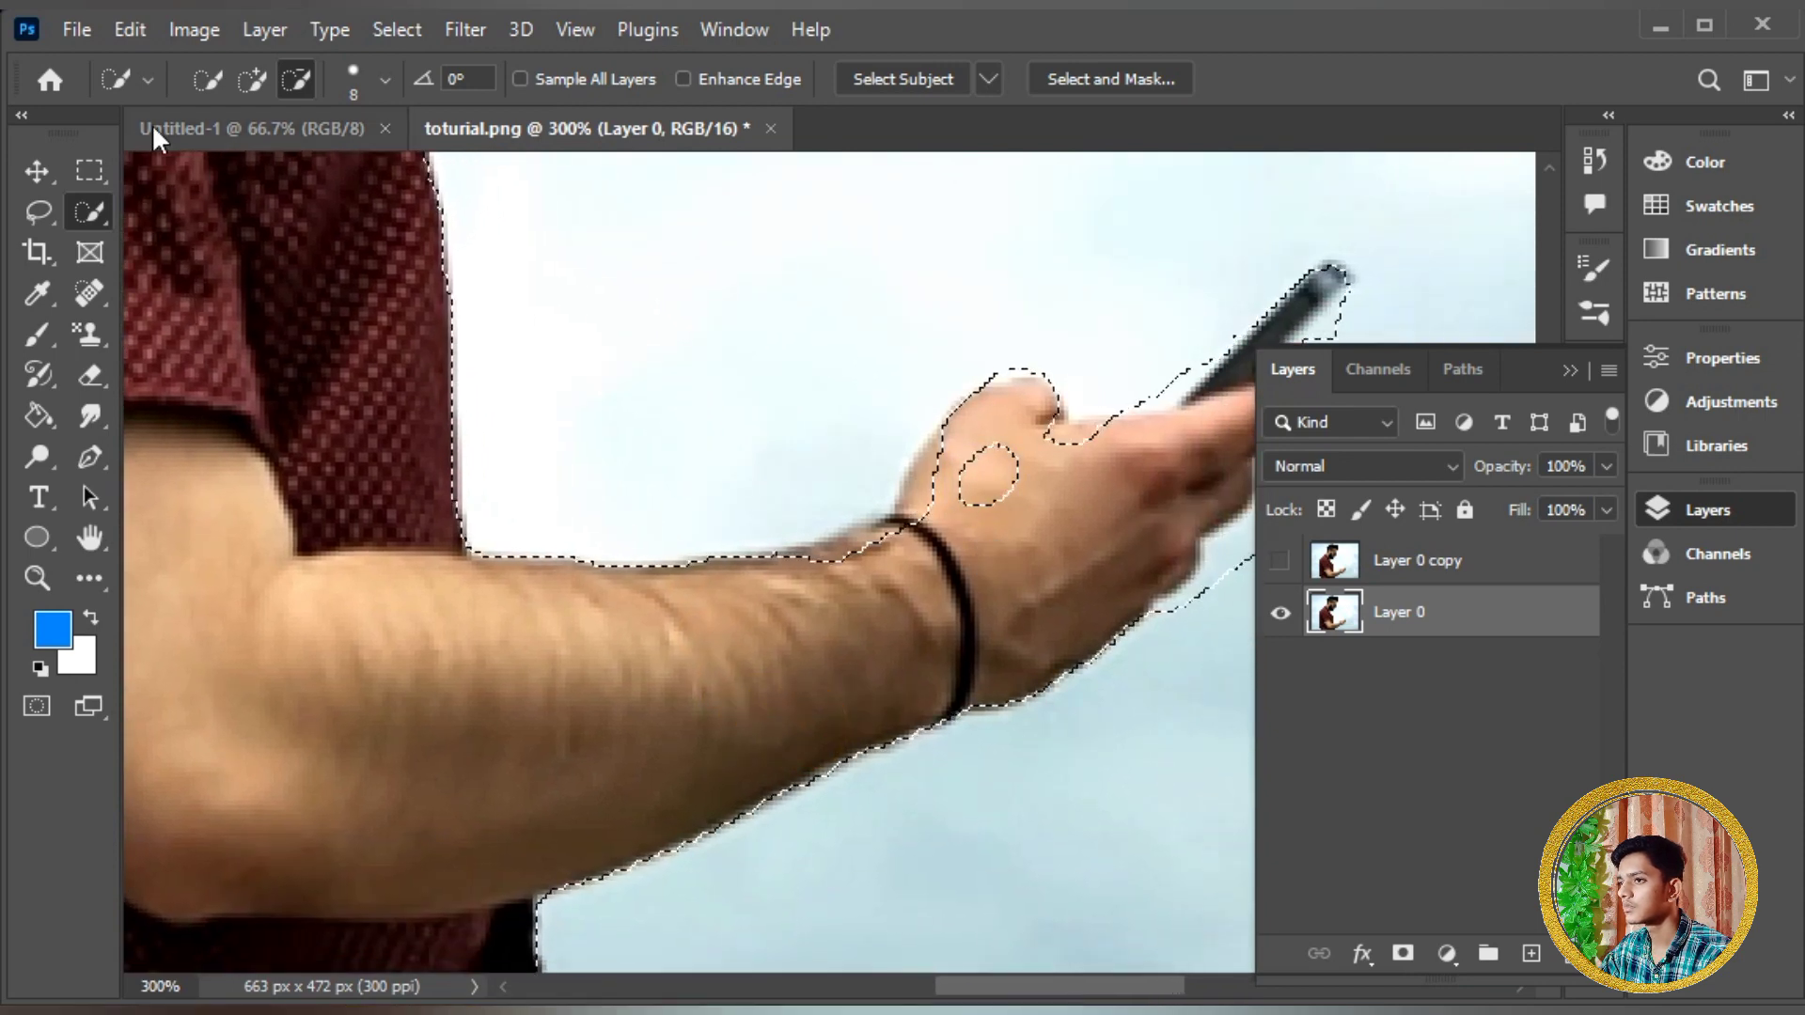
left_click(252, 79)
left_click_drag(1004, 546, 980, 476)
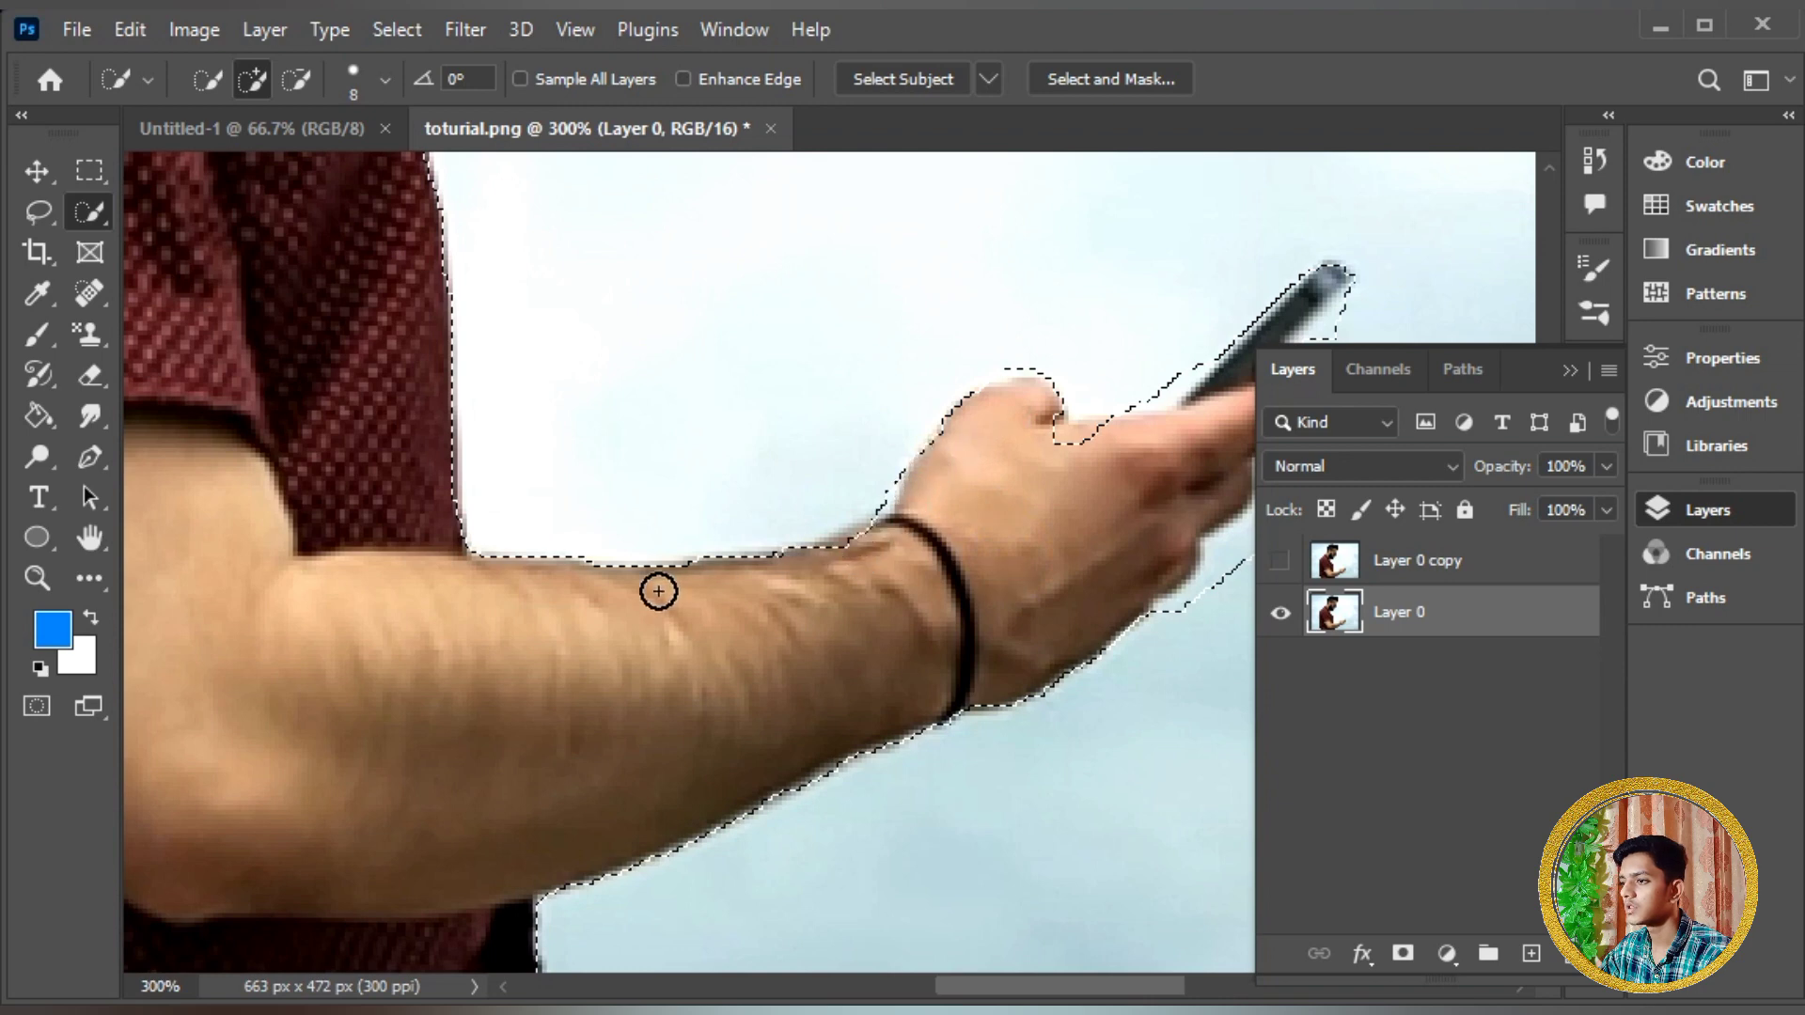
left_click_drag(891, 564, 451, 547)
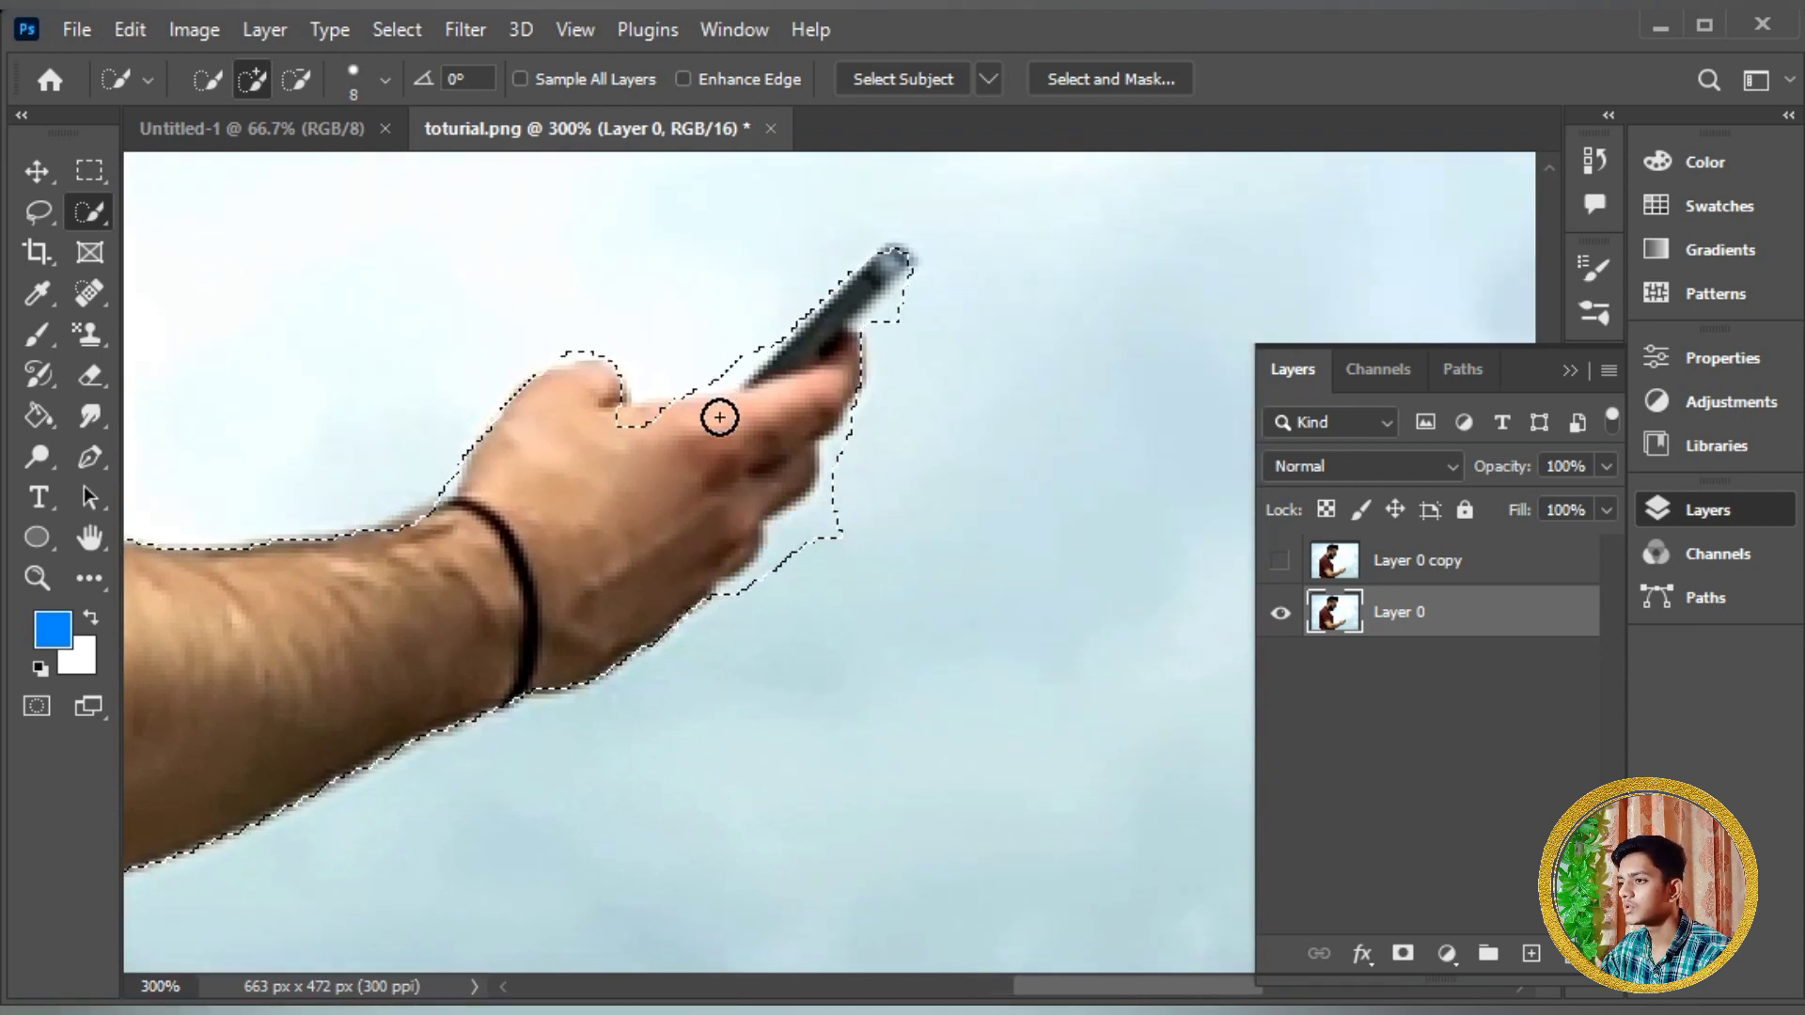
left_click_drag(604, 415, 693, 414)
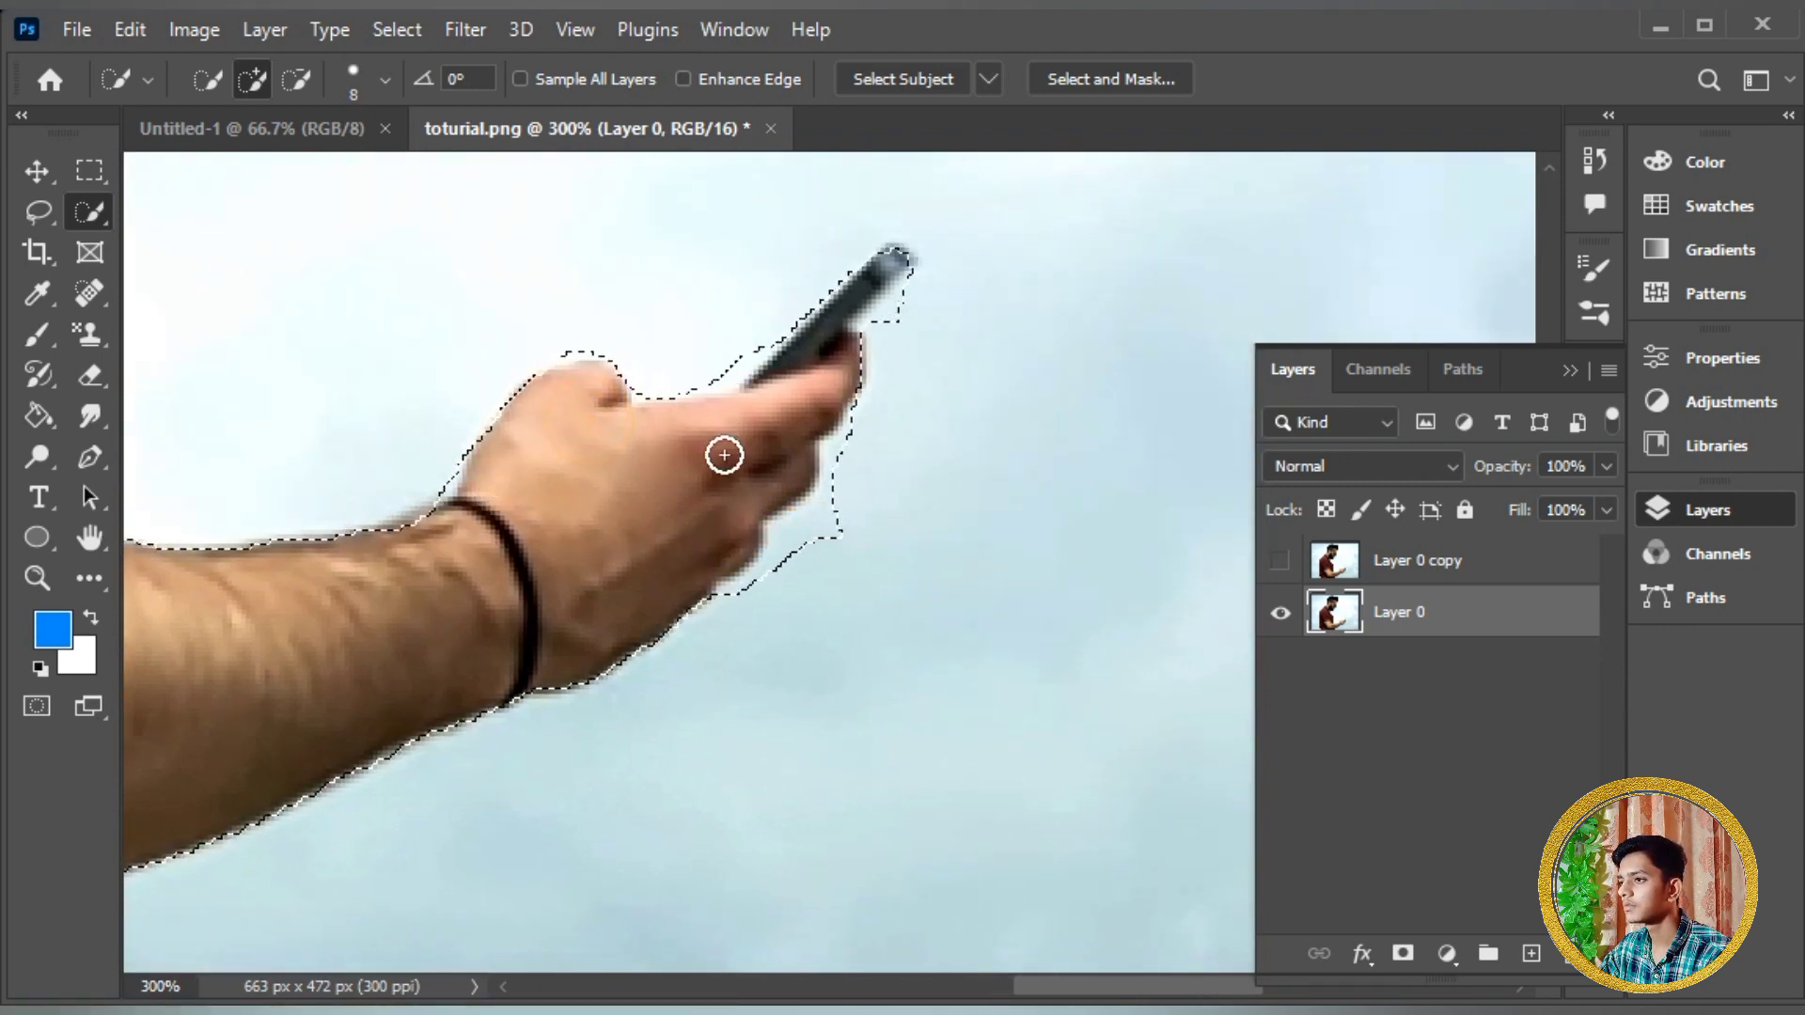
Subtract the sky around the fingers, phone and thumb from the selection.
right_click(790, 476)
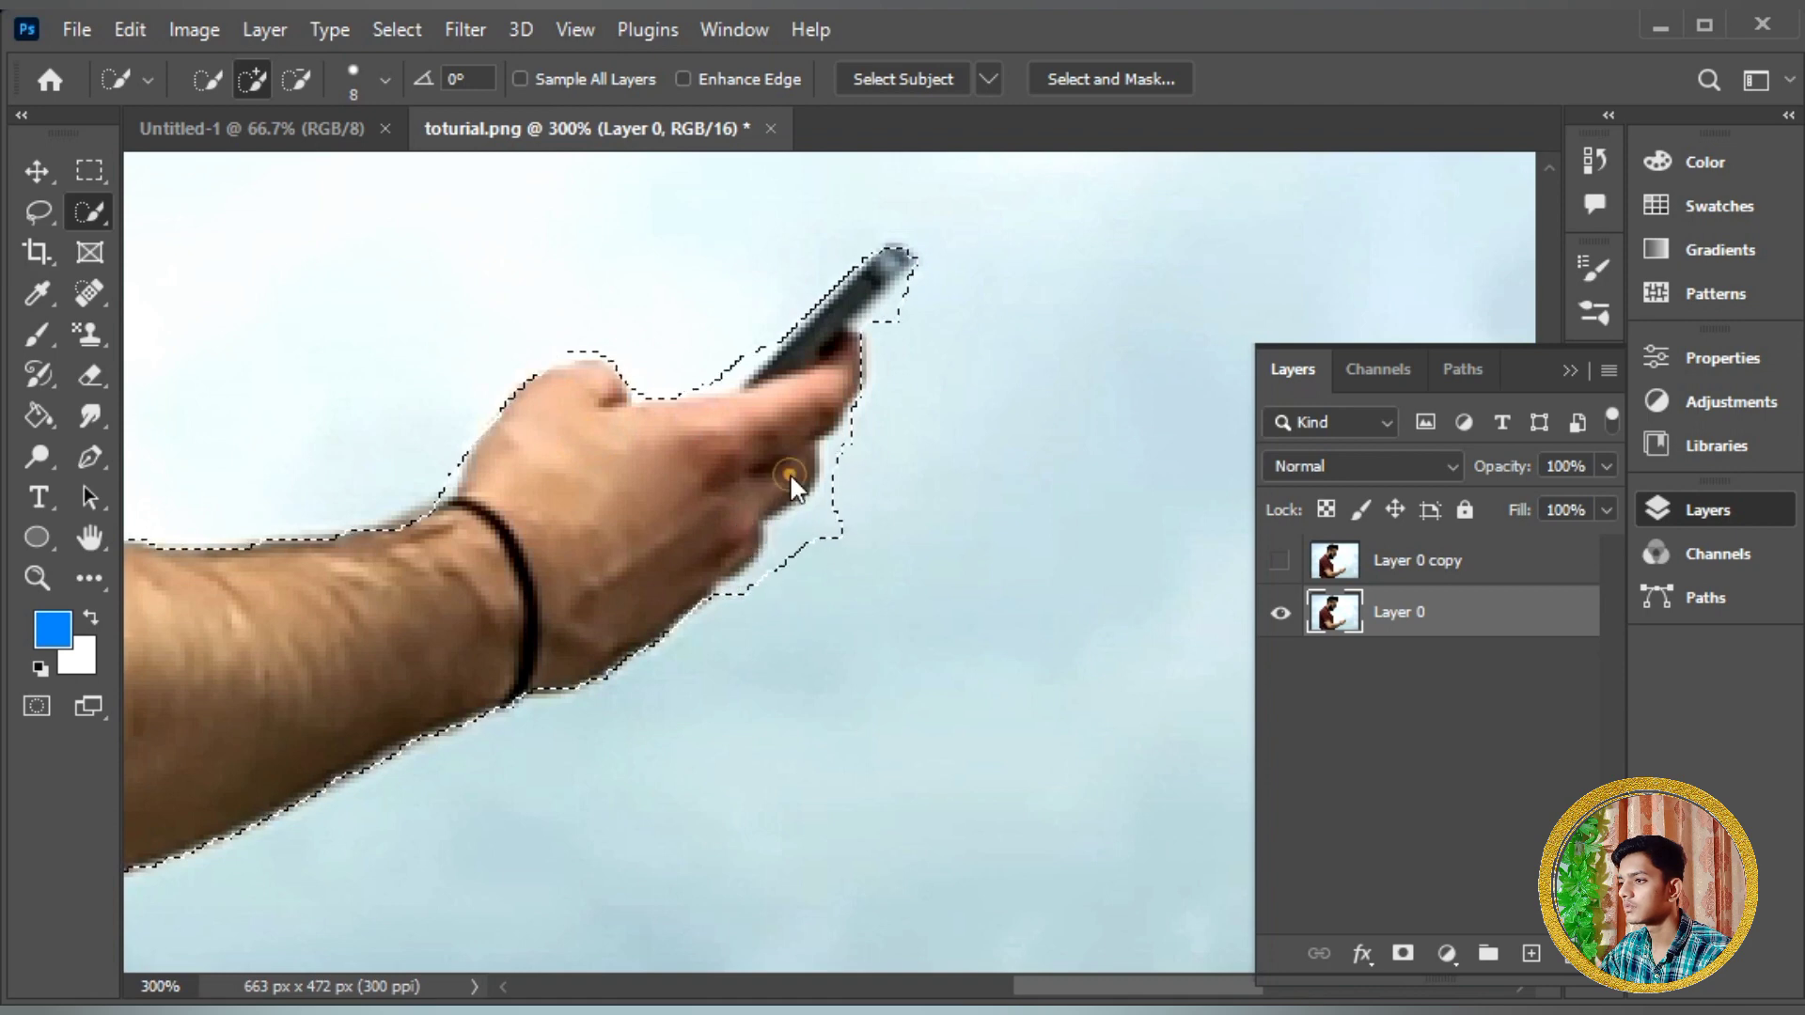
left_click(295, 79)
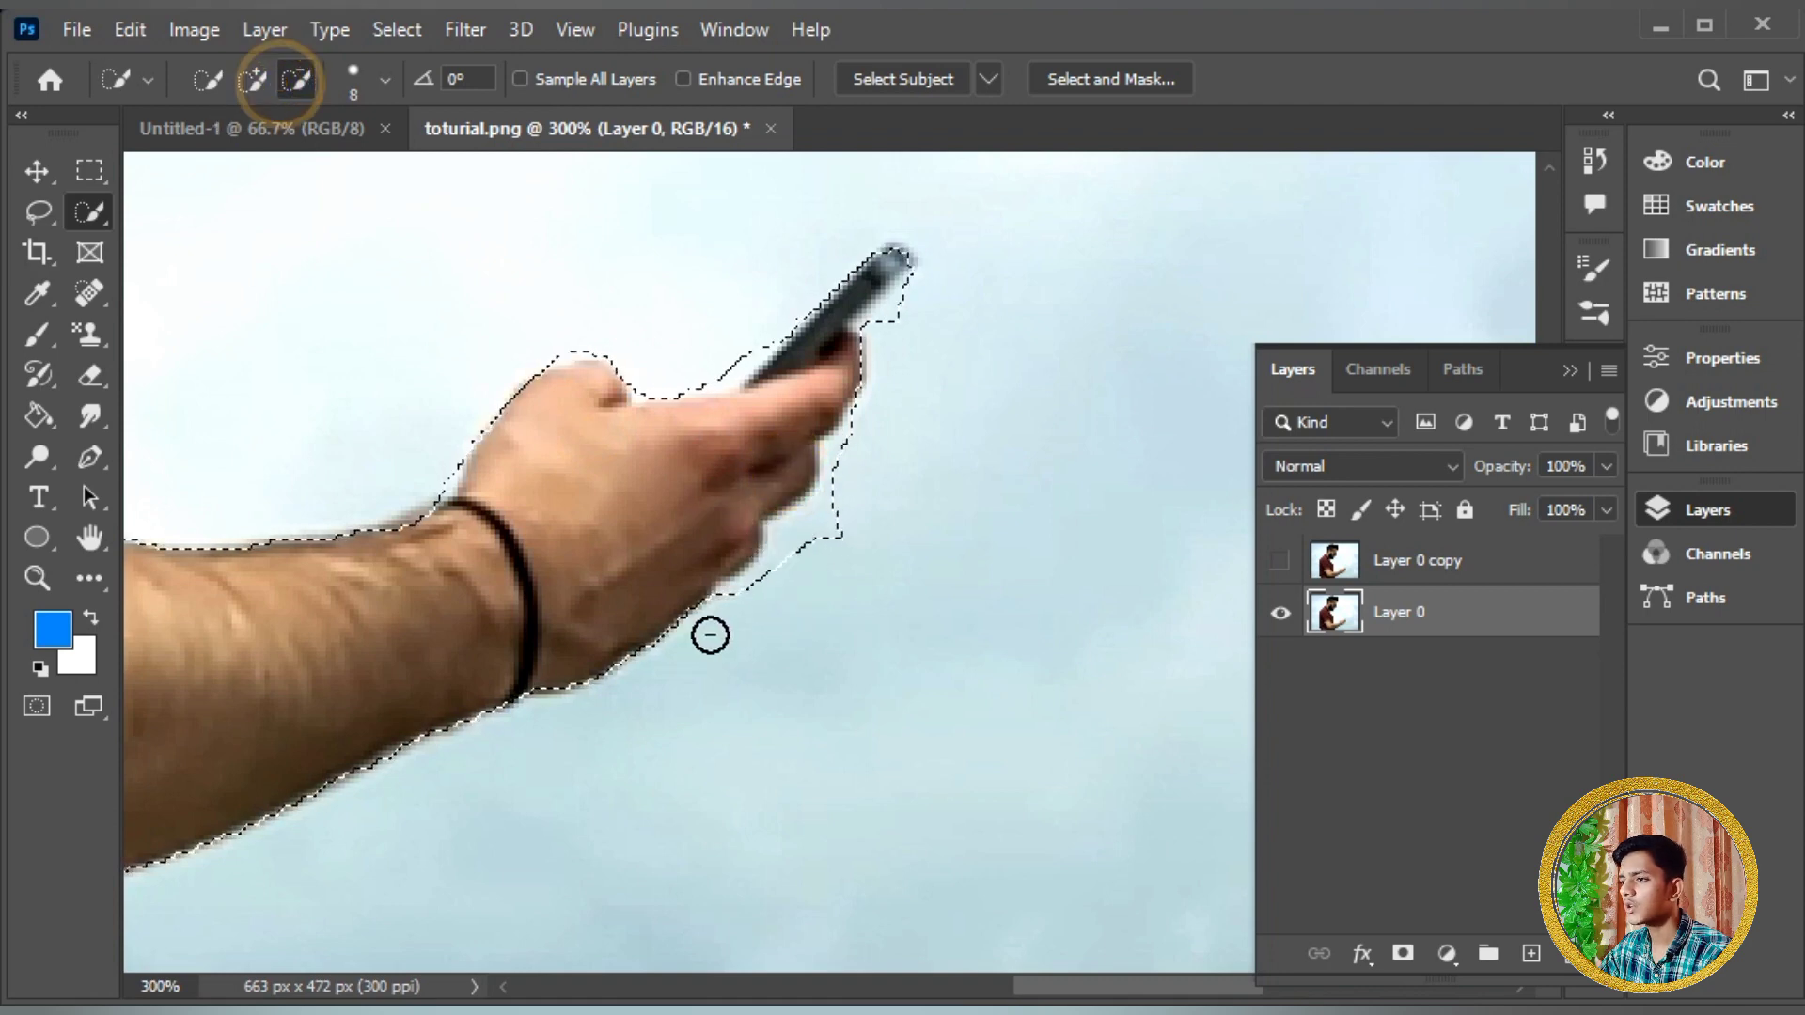
left_click_drag(717, 622, 753, 589)
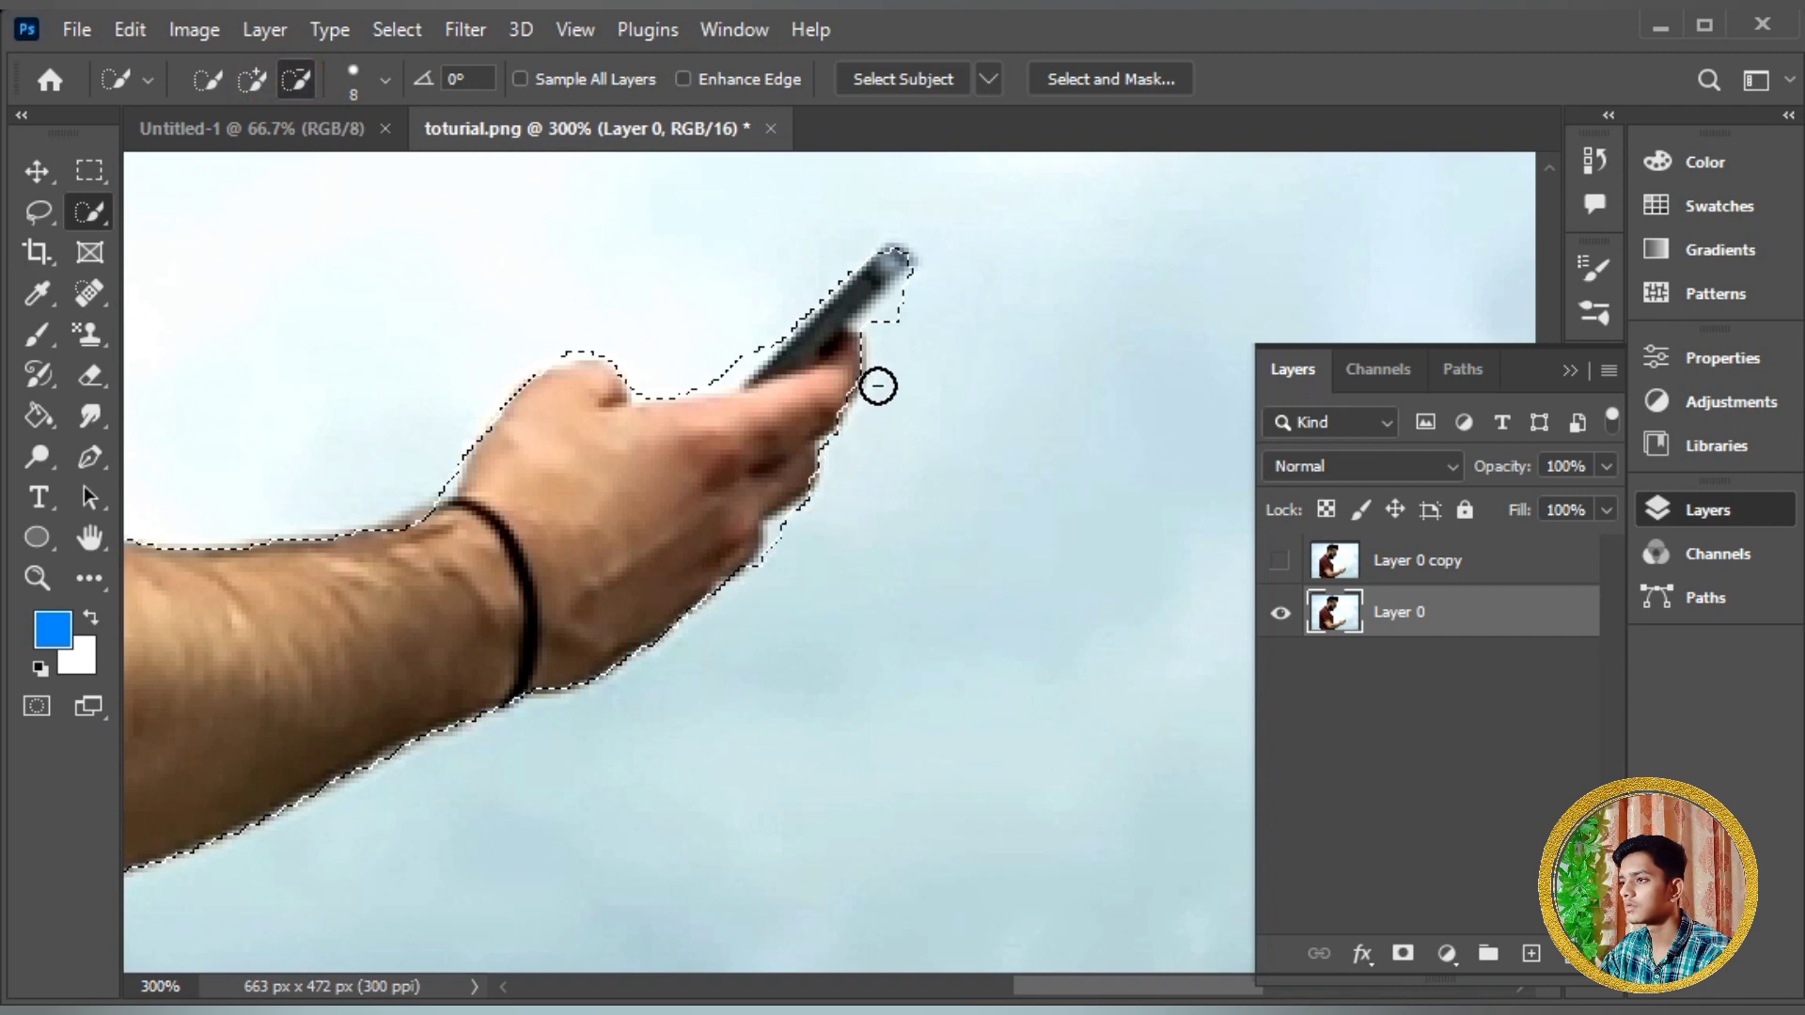
left_click(725, 356)
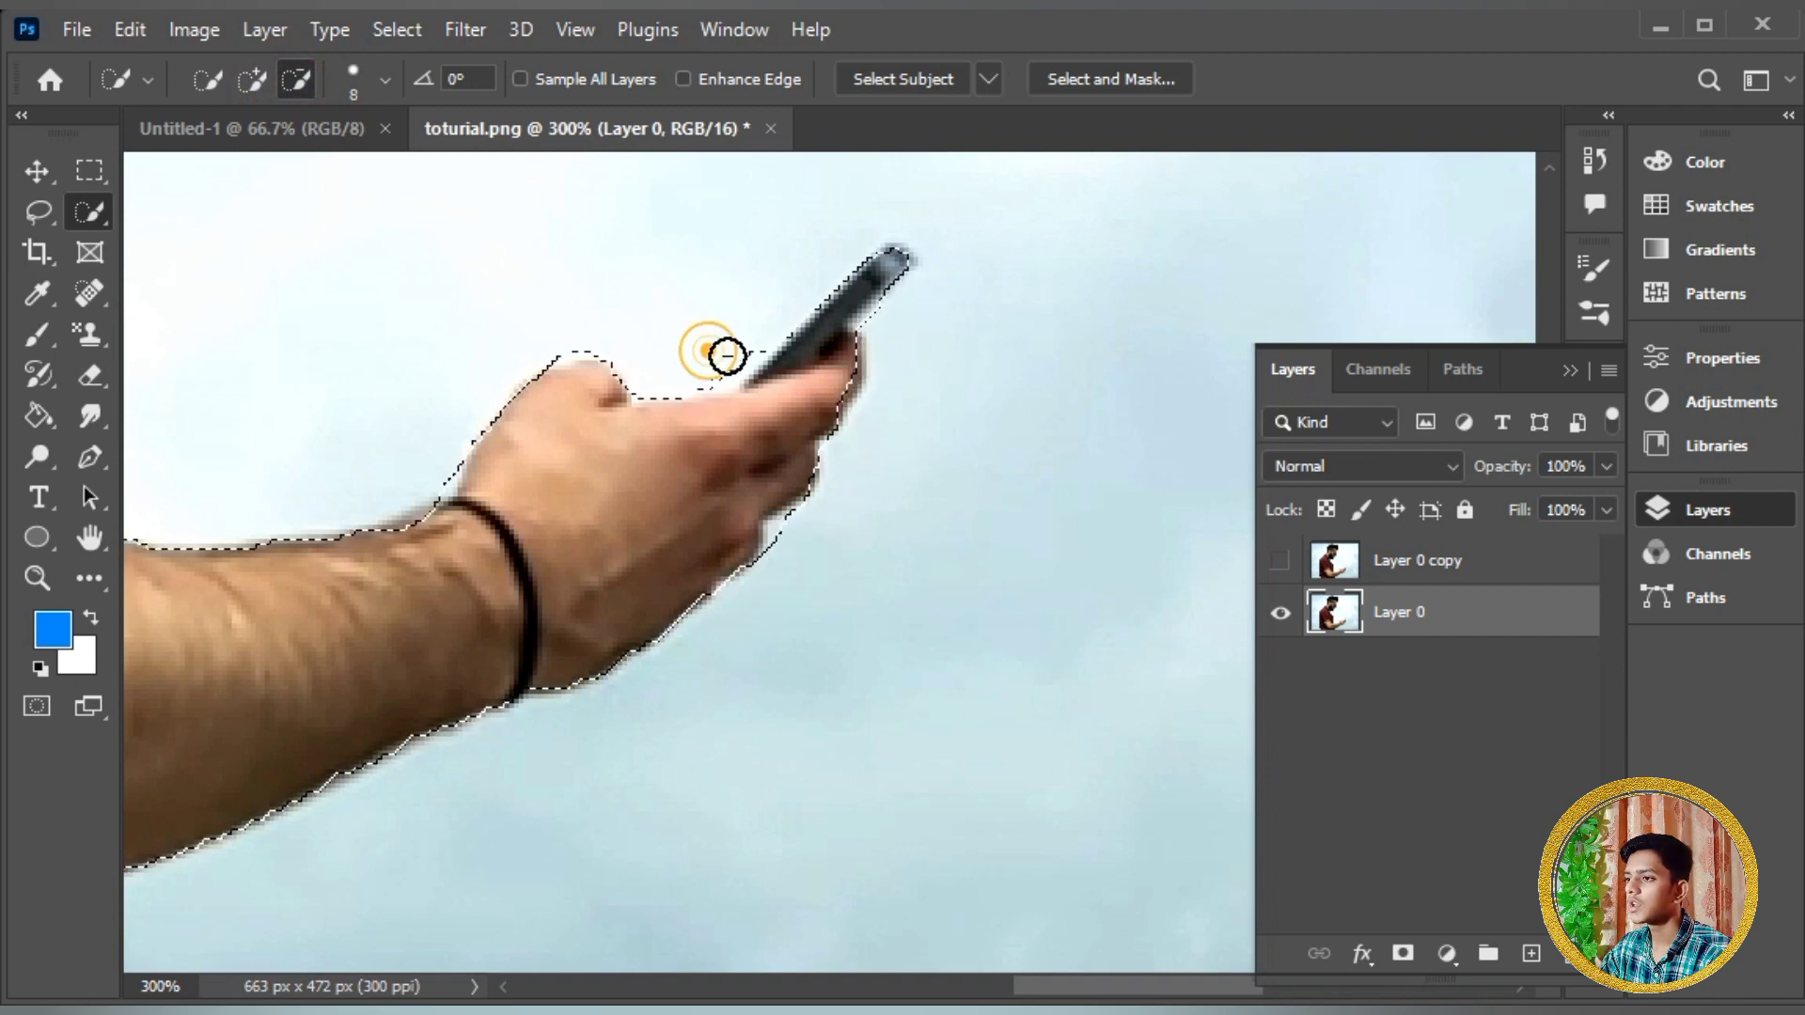
left_click(568, 335)
Fill the selected man on Layer 0 with Content-Aware contents.
key("ctrl+minus")
key("ctrl+minus")
key("ctrl+minus")
key("ctrl+minus")
left_click_drag(673, 414, 673, 512)
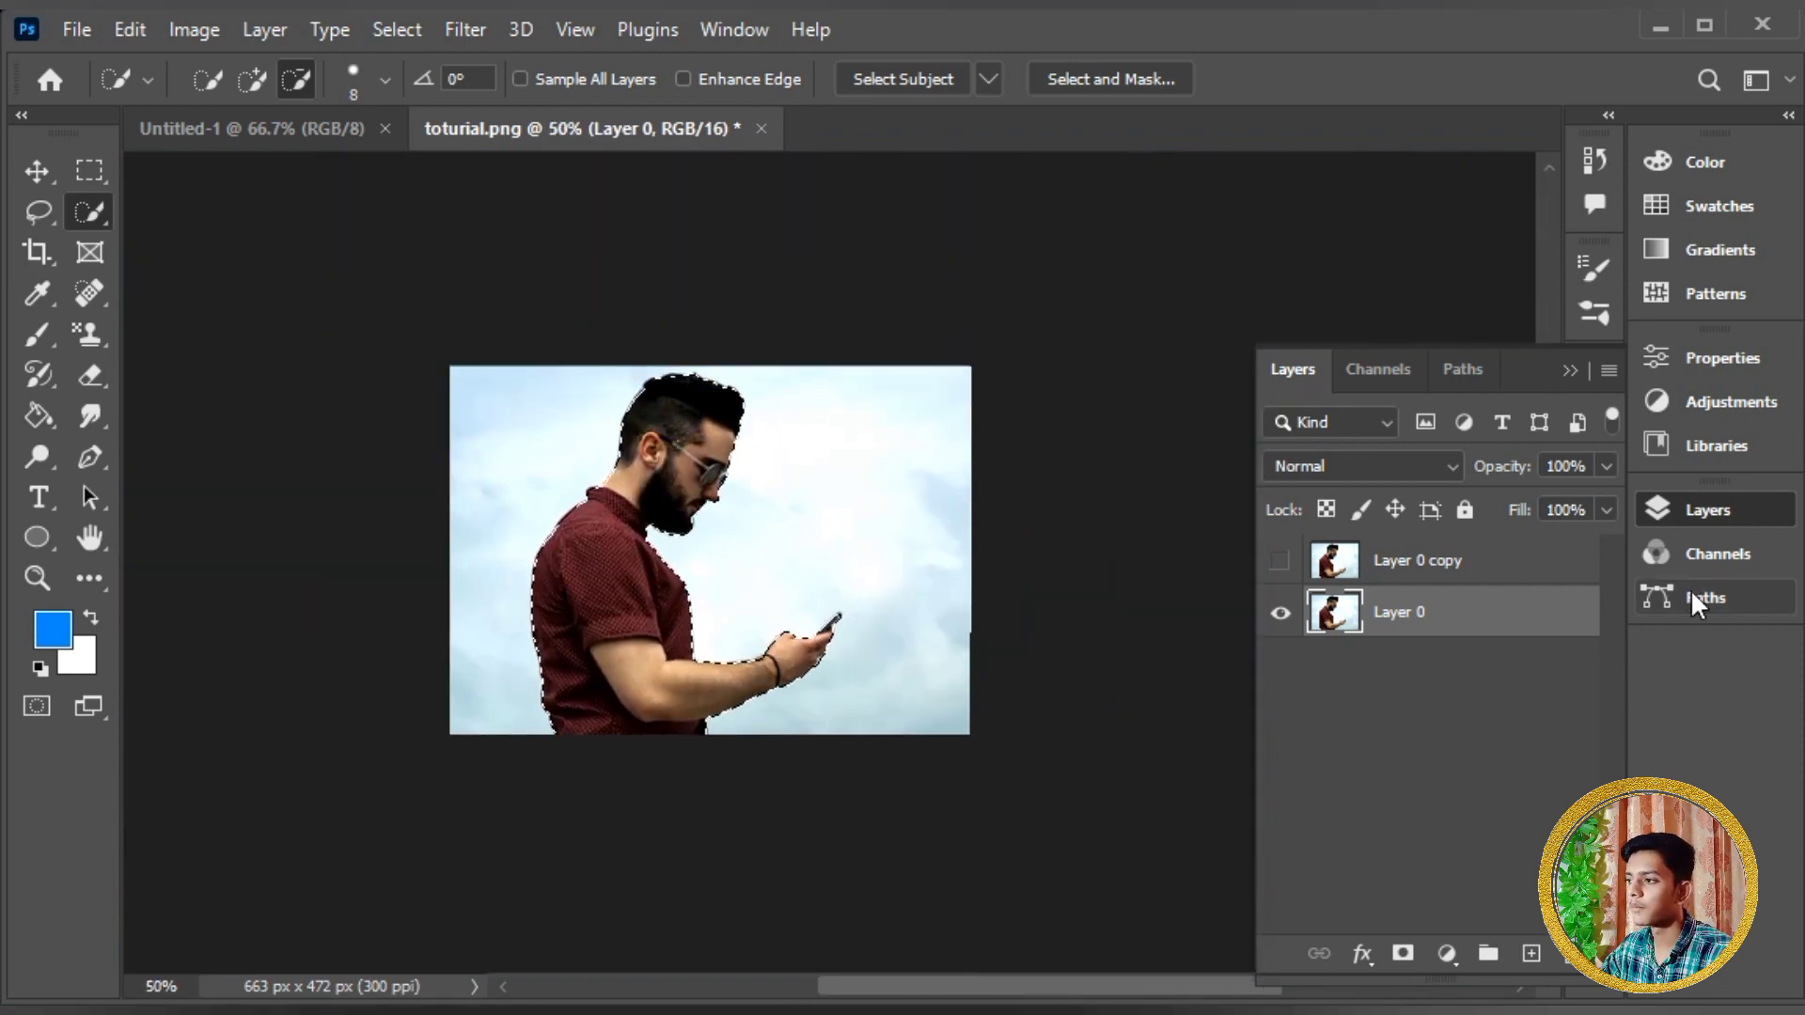
left_click(201, 32)
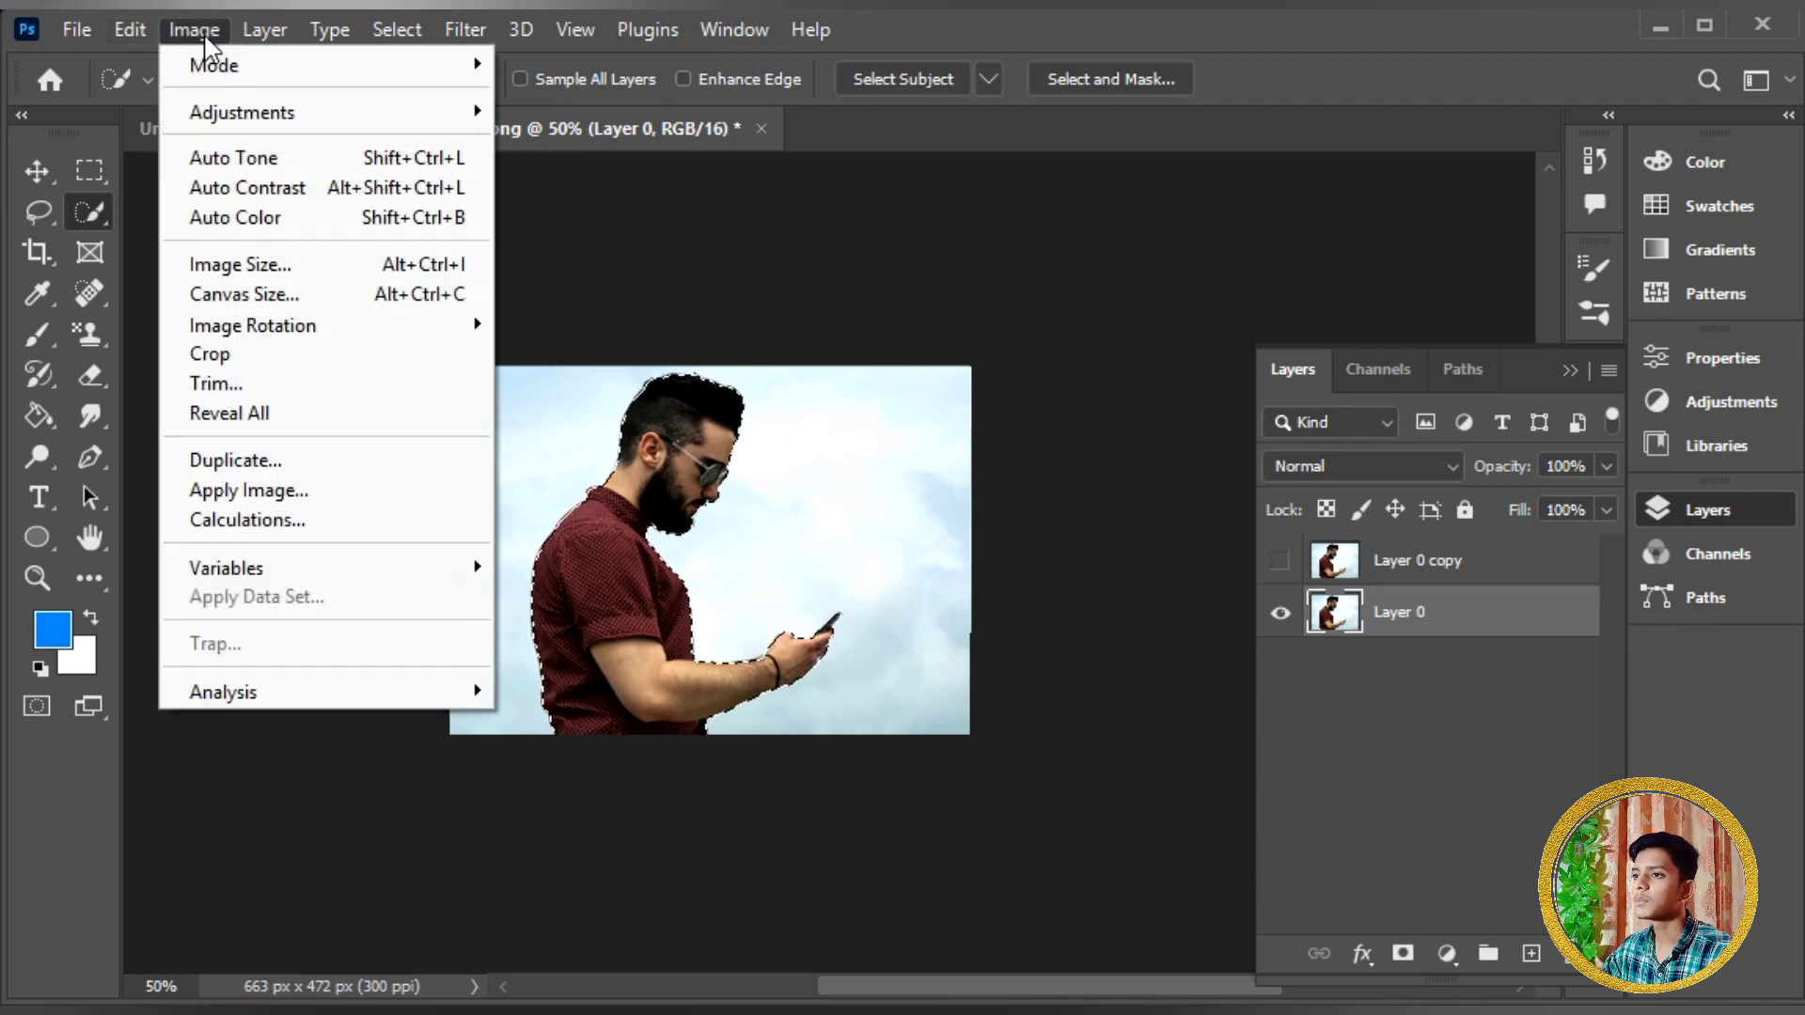
mouse_move(127, 29)
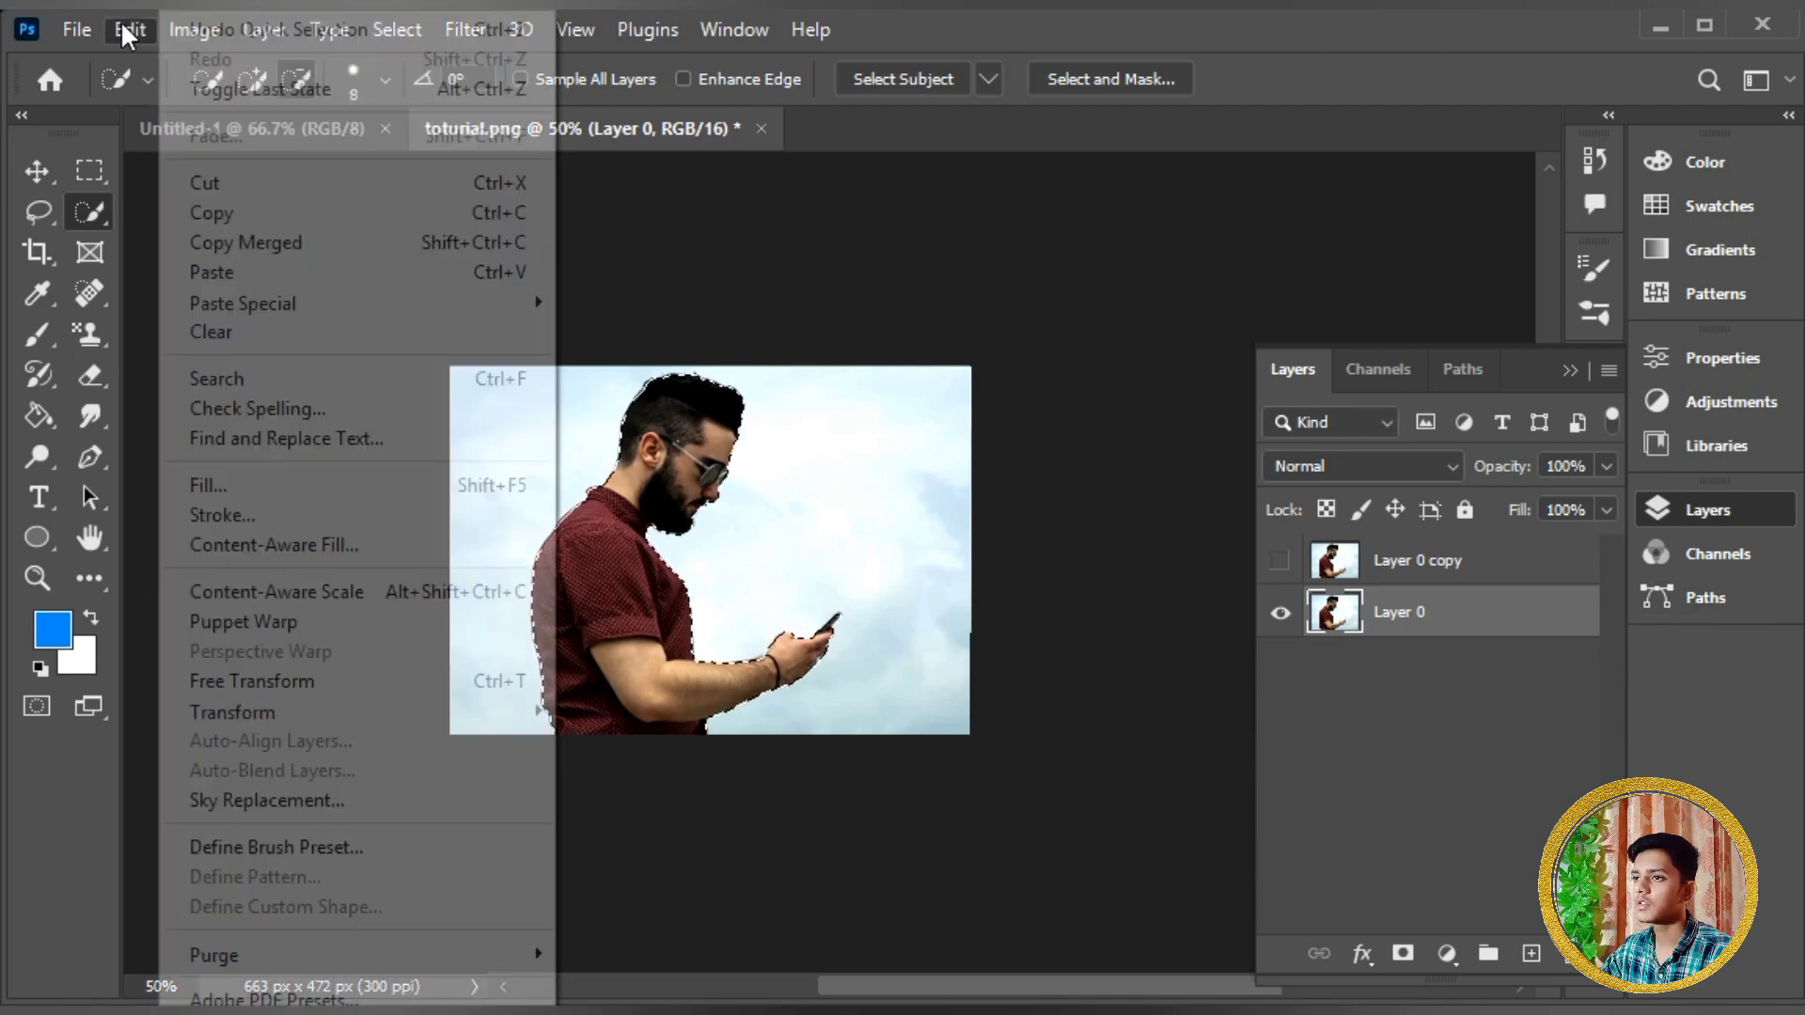
left_click(240, 477)
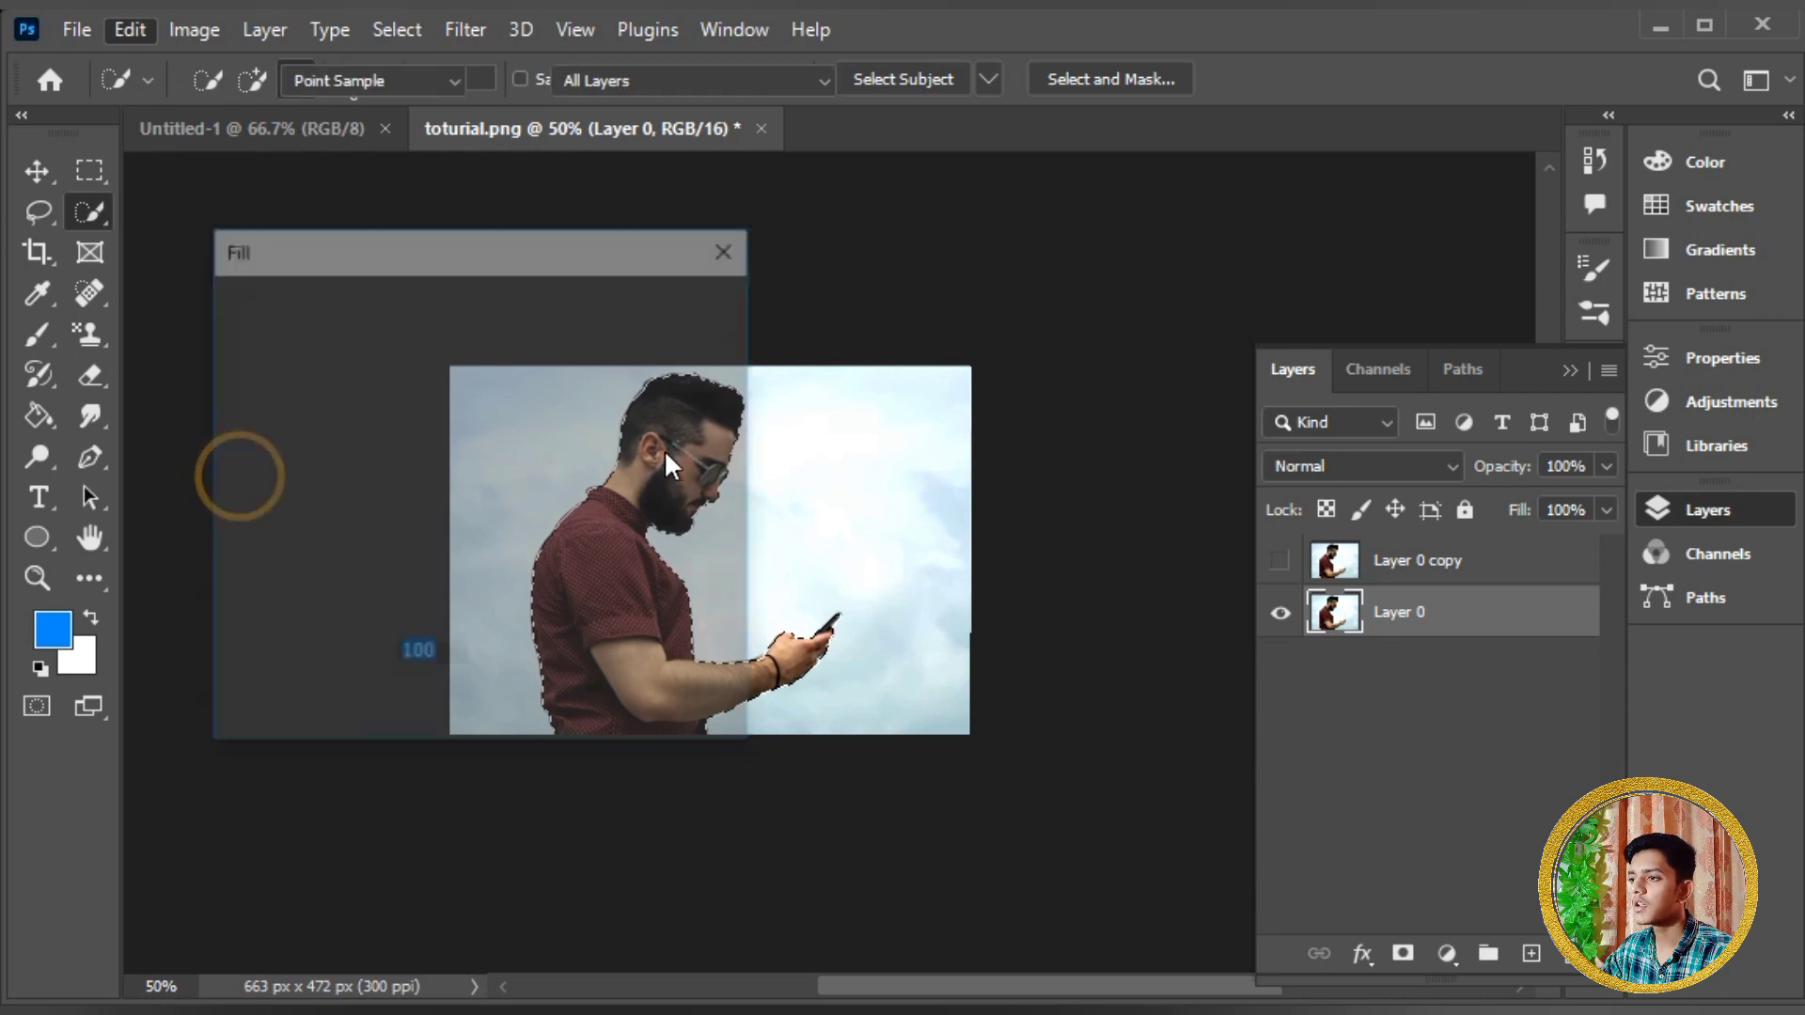
left_click(510, 308)
left_click(521, 438)
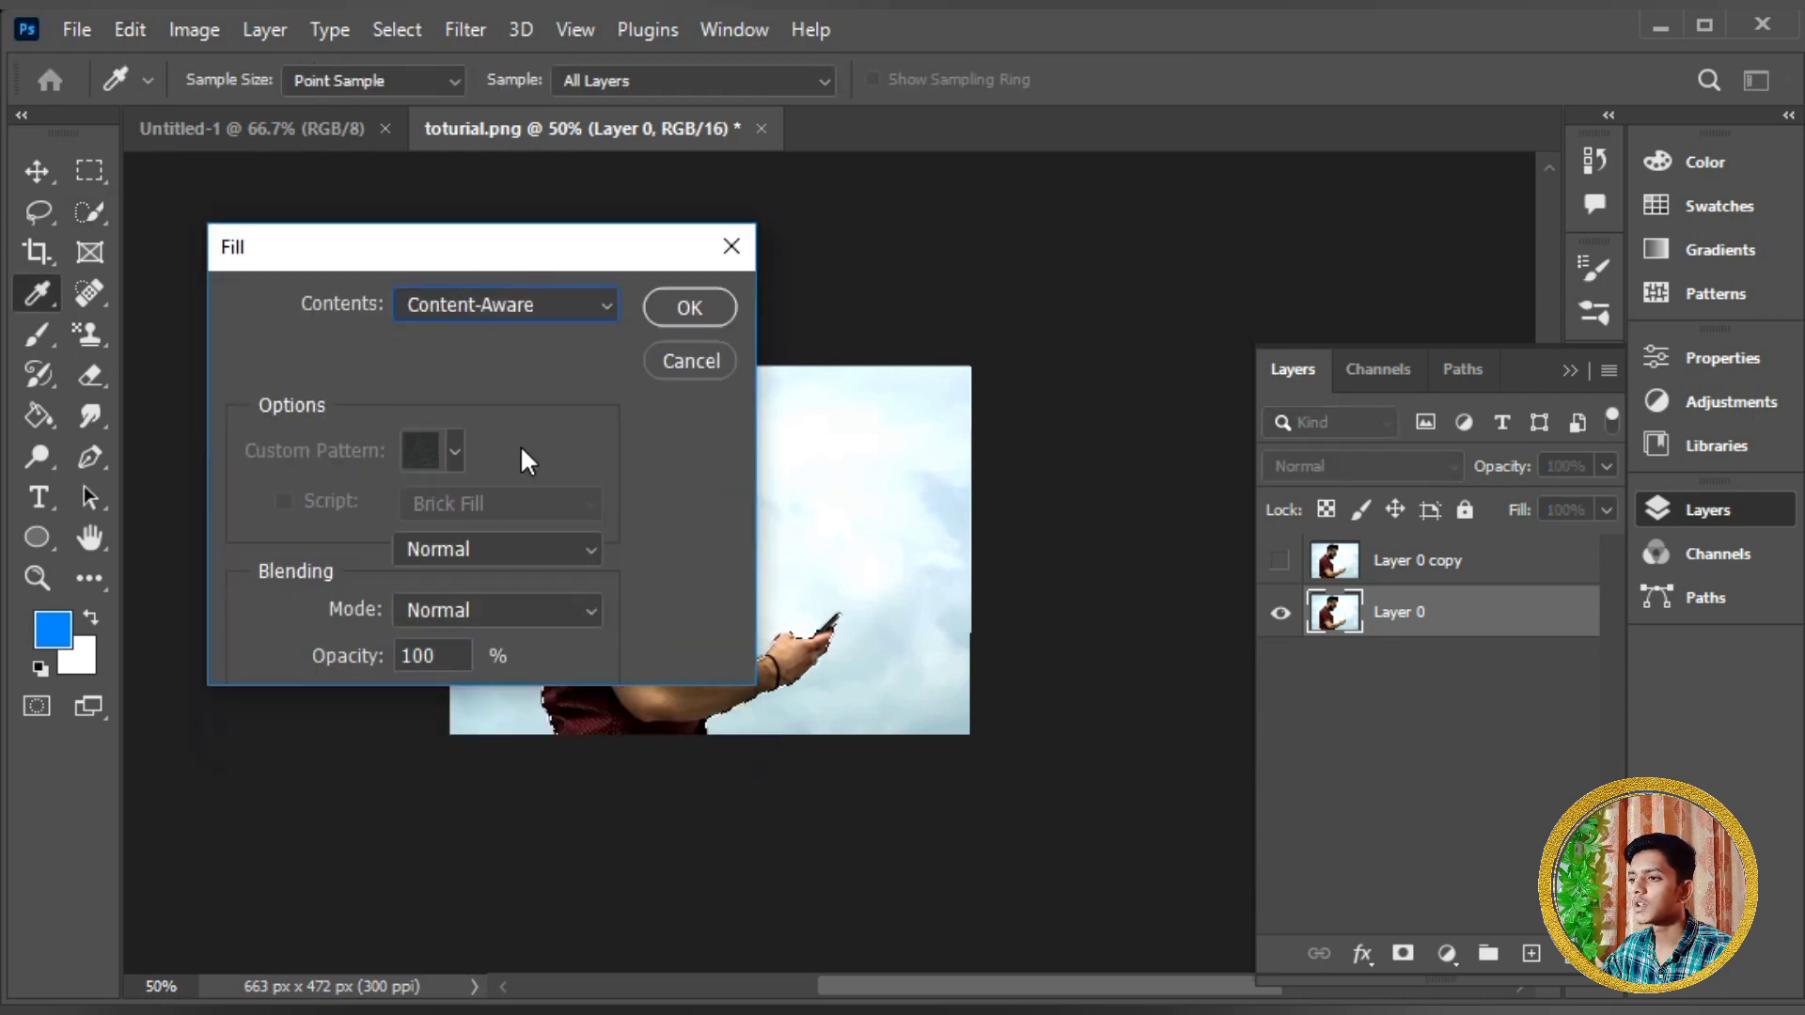
left_click_drag(532, 238, 1221, 122)
left_click(1405, 192)
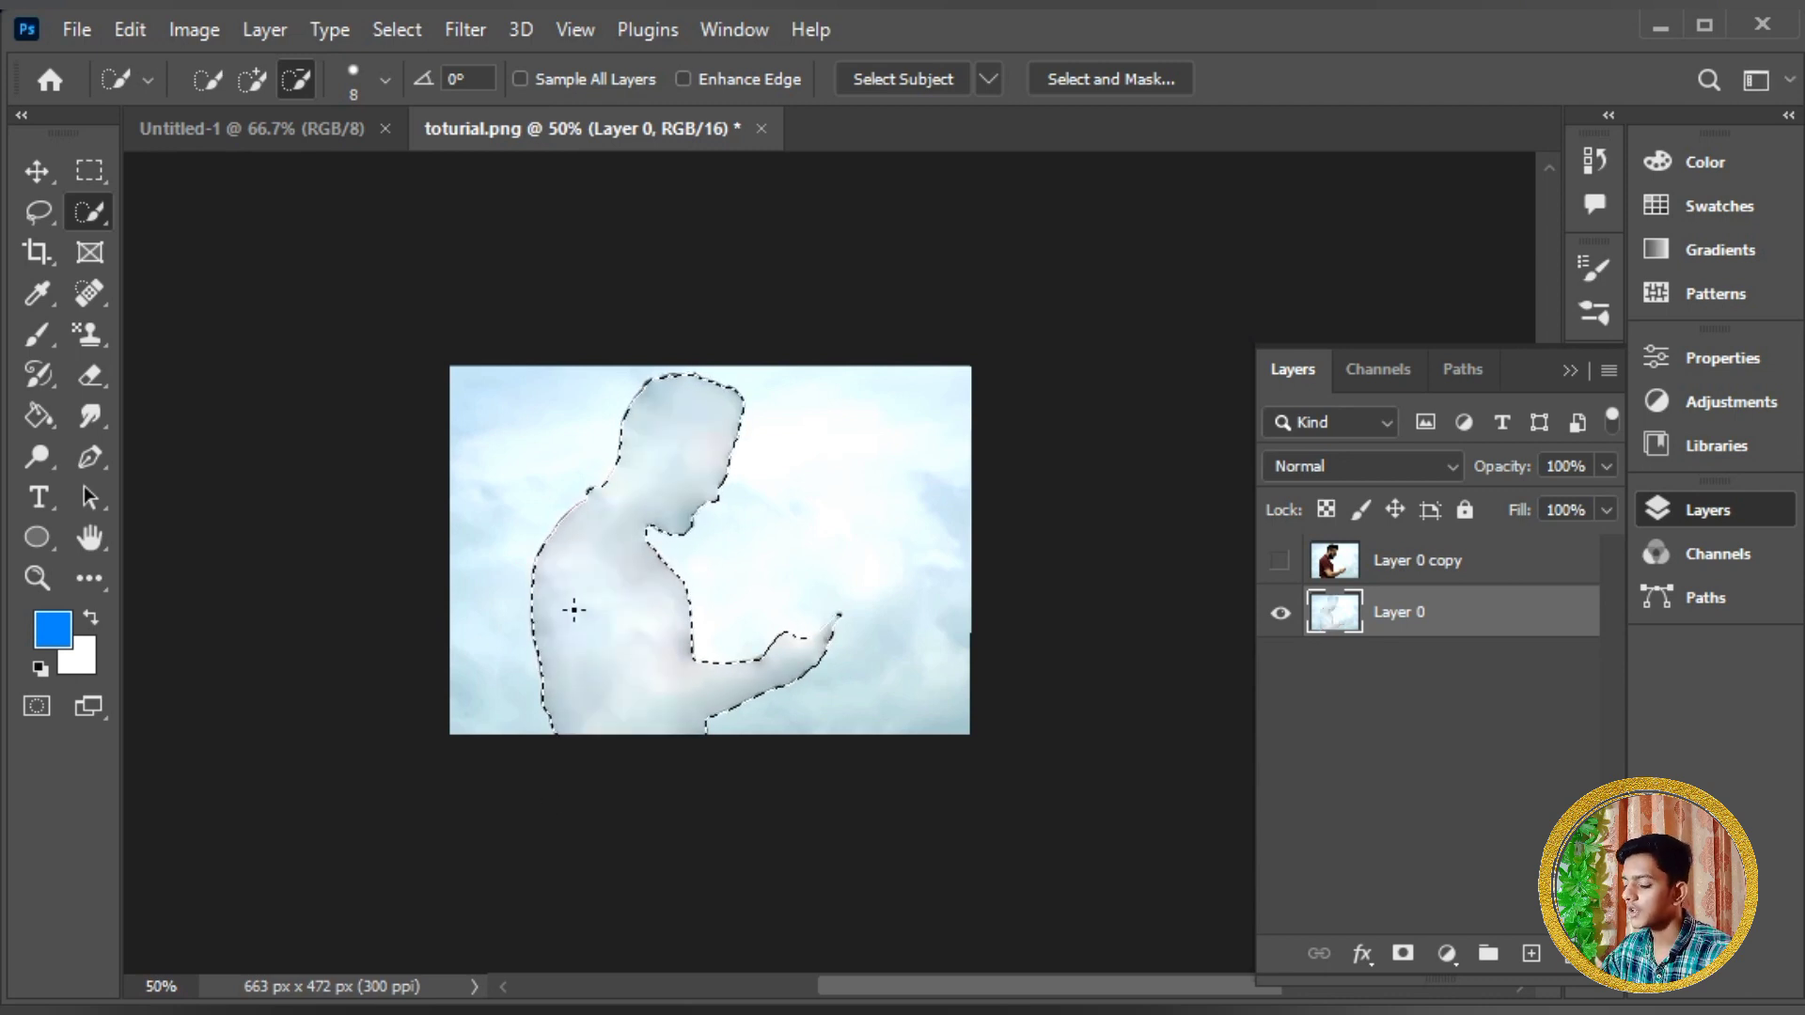
Undo the Content-Aware fill of the man on Layer 0.
scroll(583, 609, "up", 3)
scroll(583, 609, "down", 1)
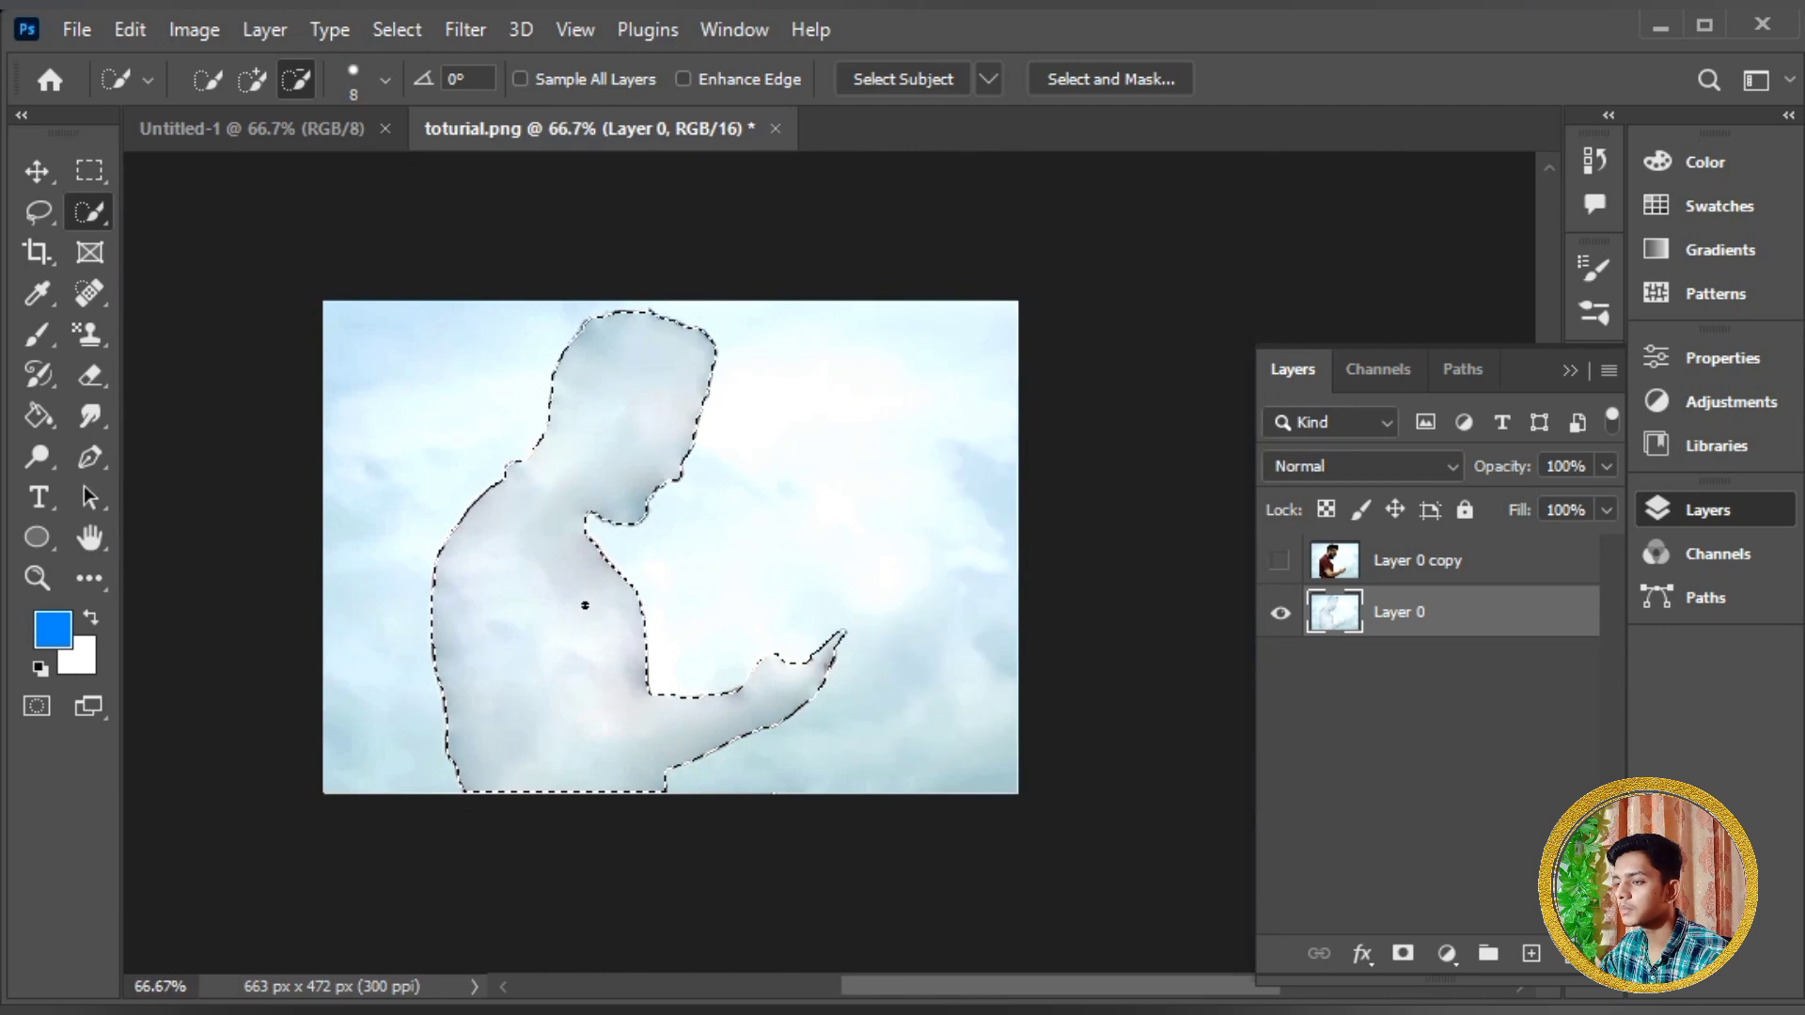
key("ctrl+z")
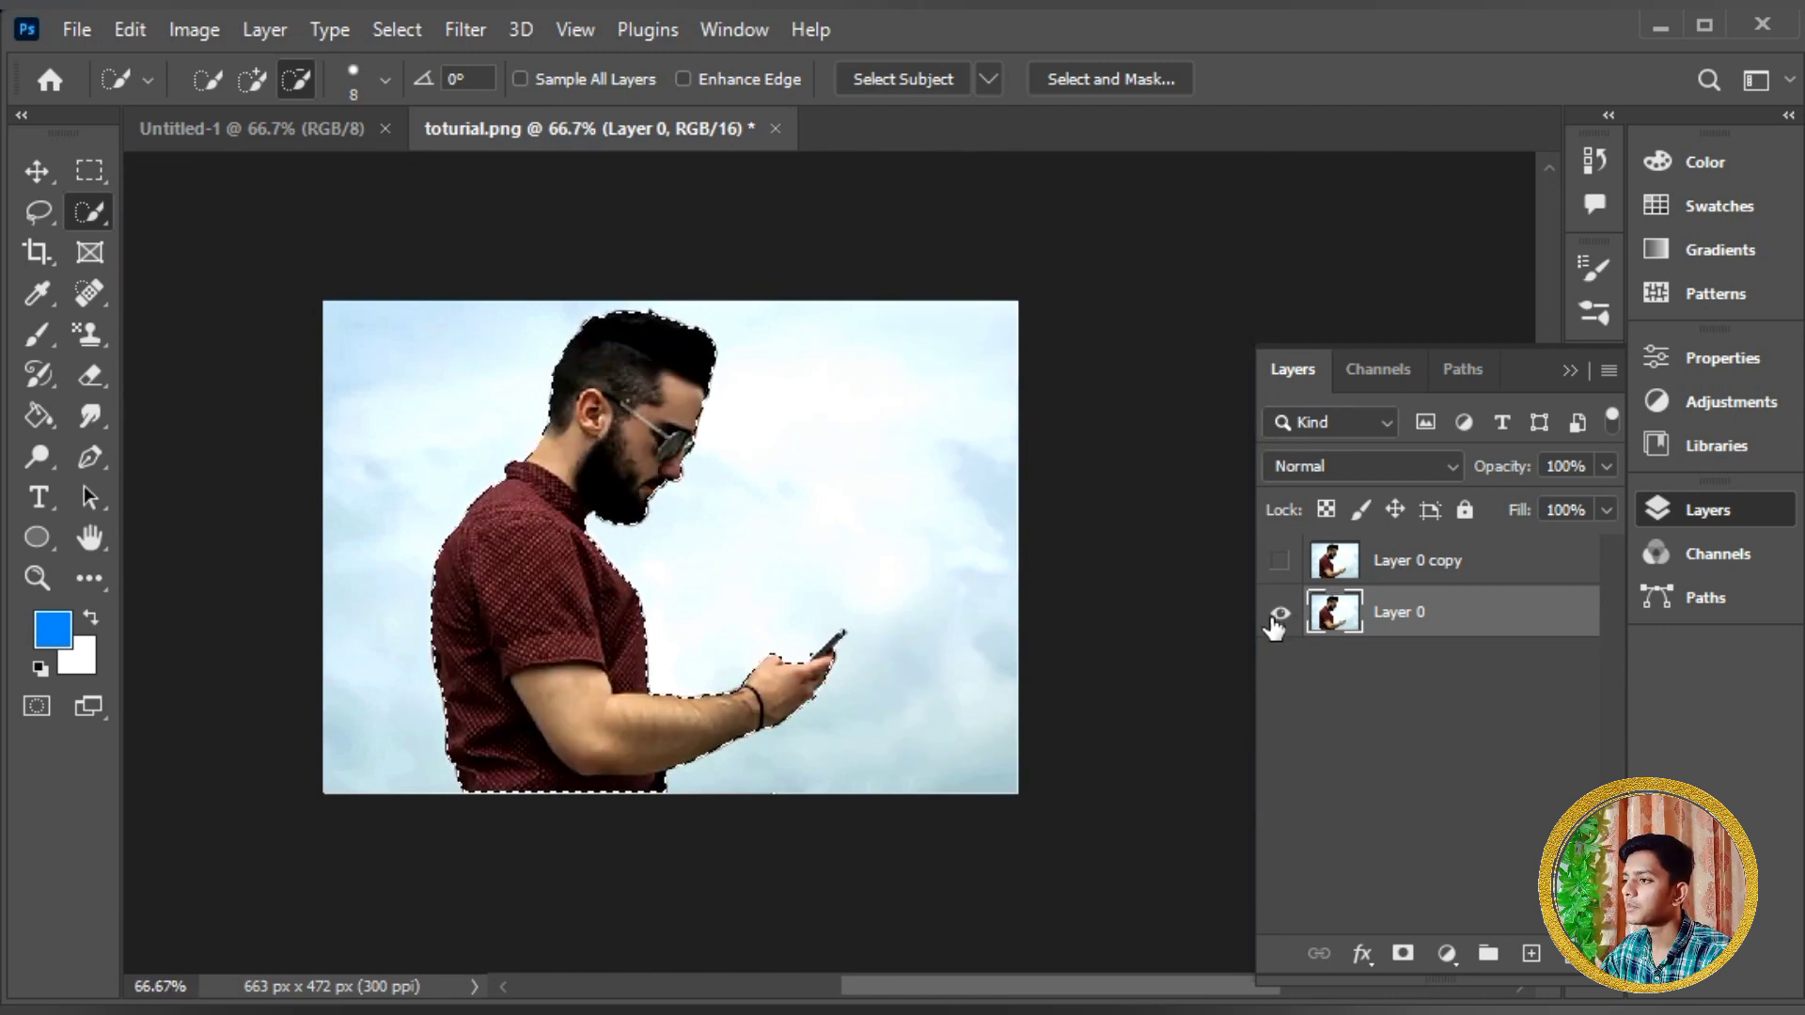
Expand the selection around the man by 20 pixels.
left_click(397, 29)
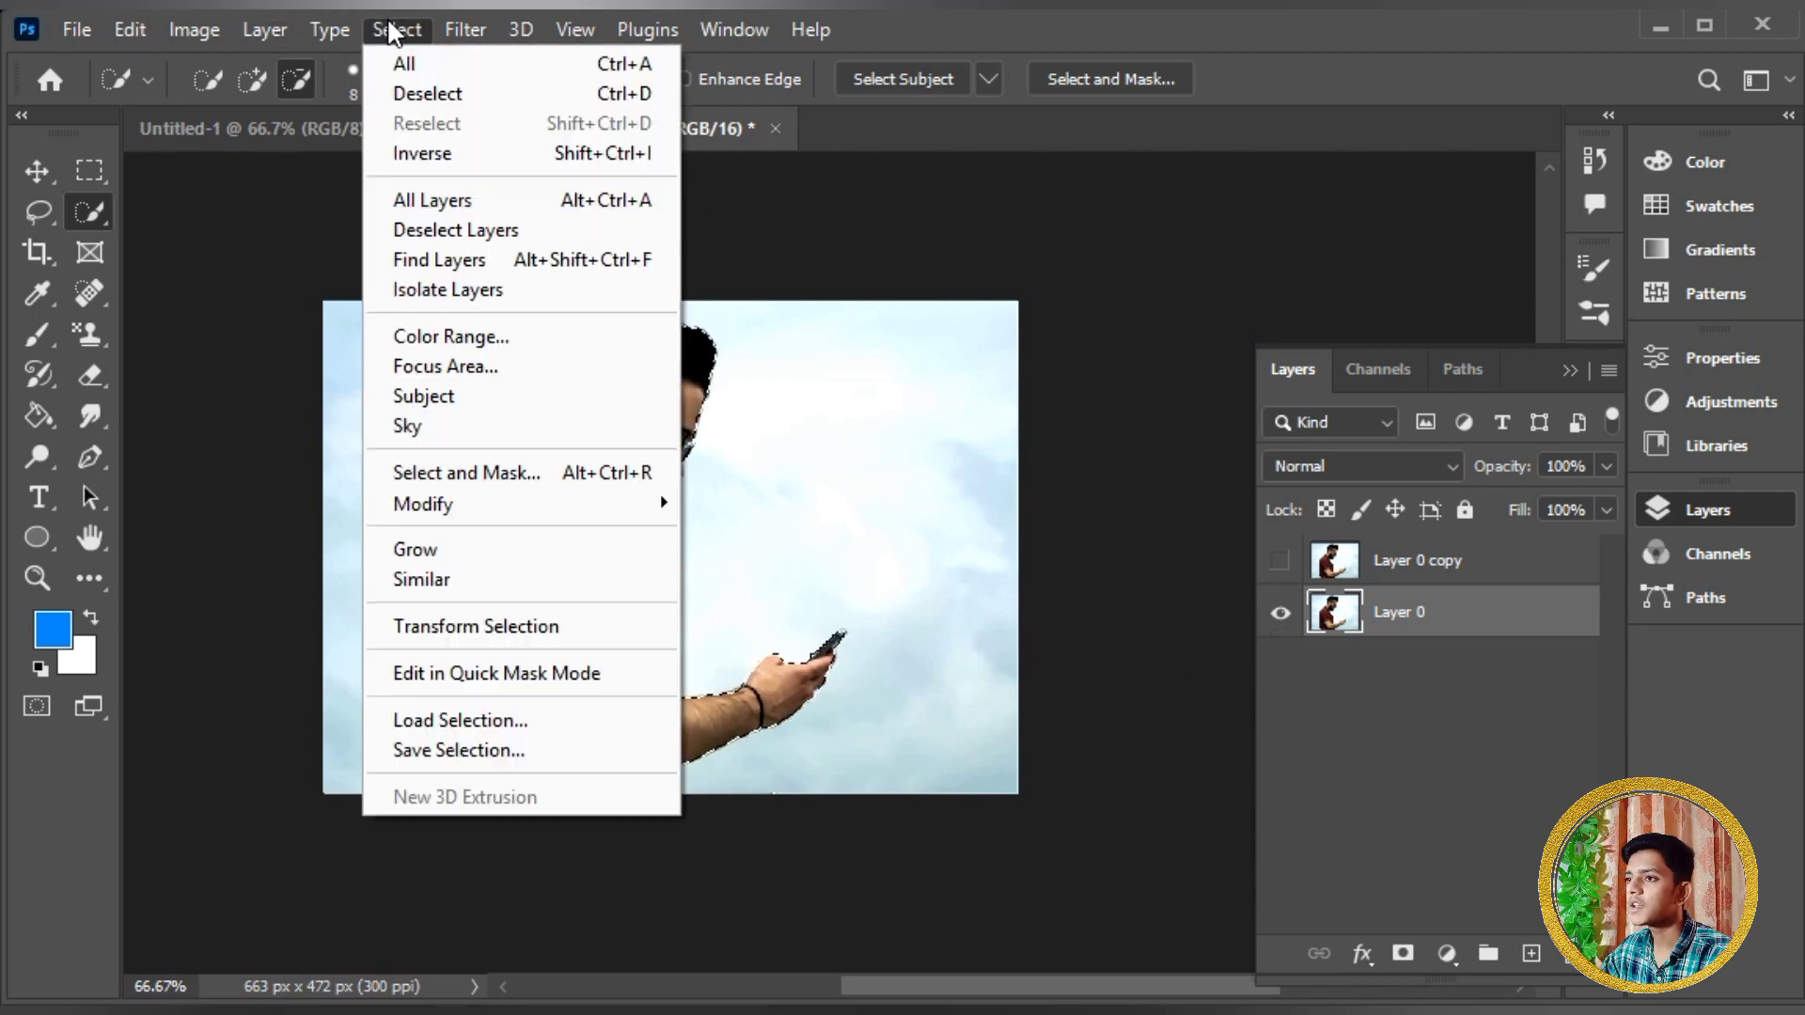
mouse_move(451, 515)
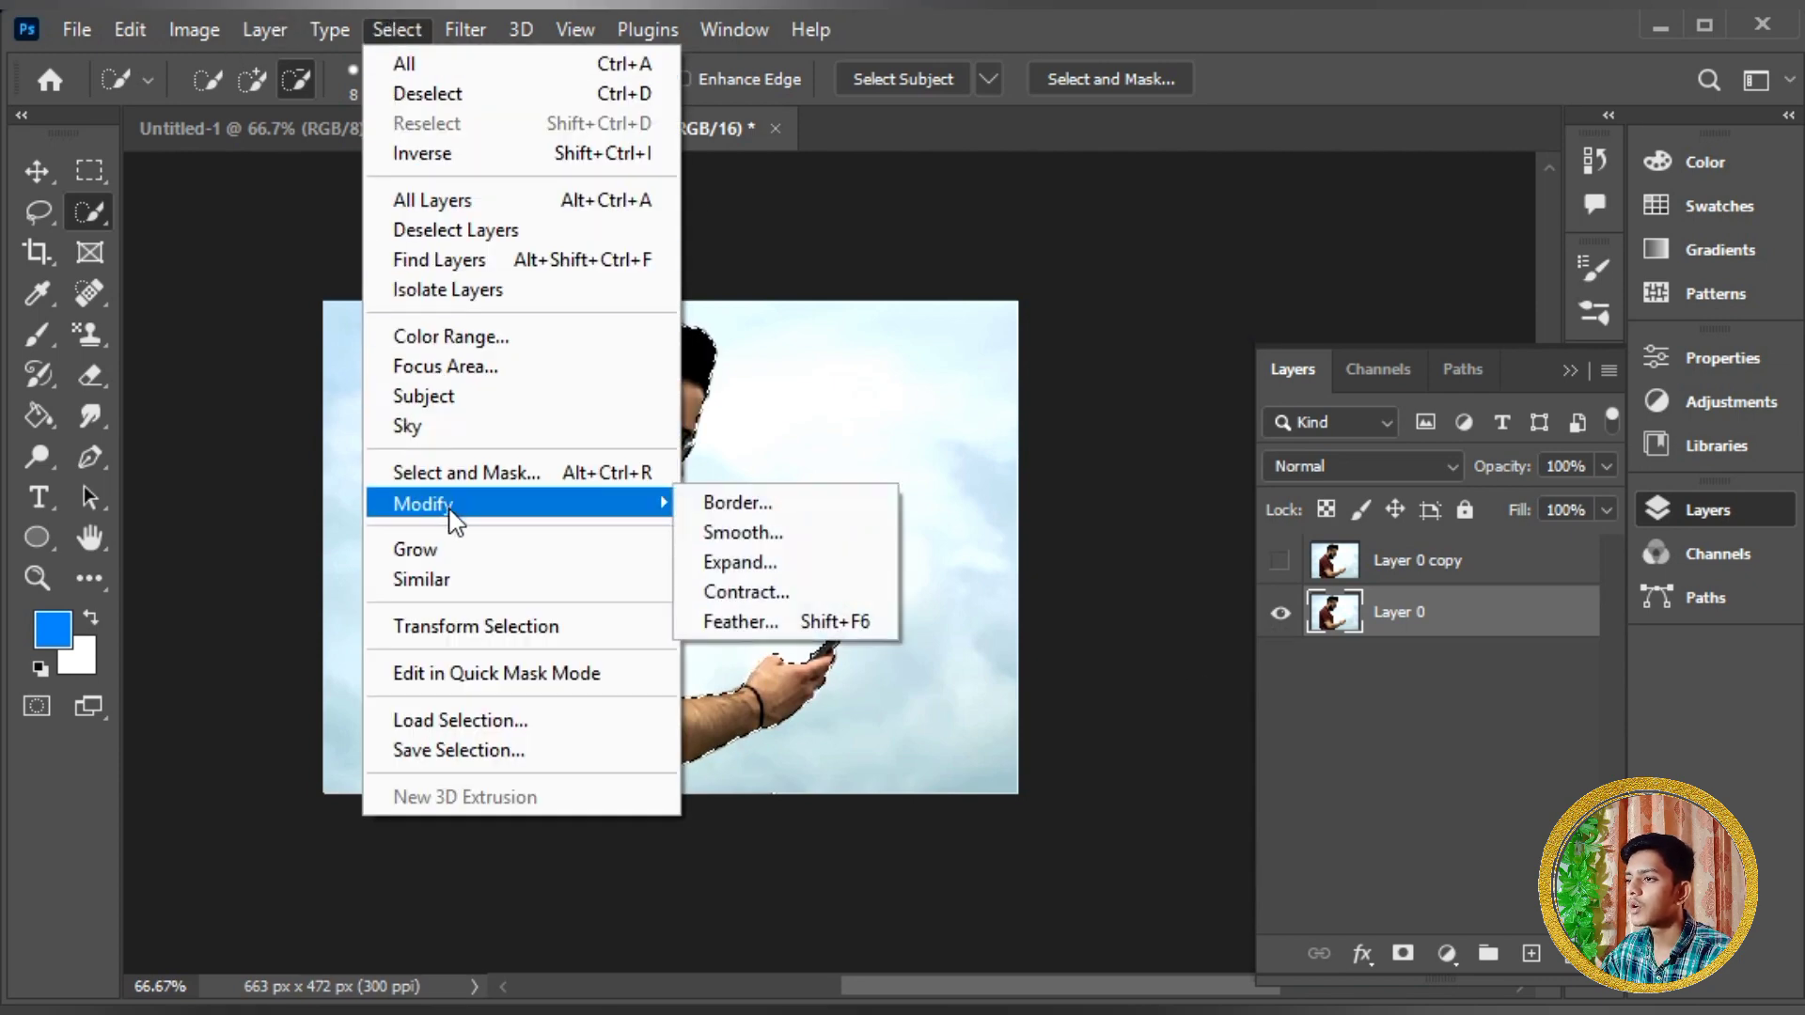
left_click(742, 565)
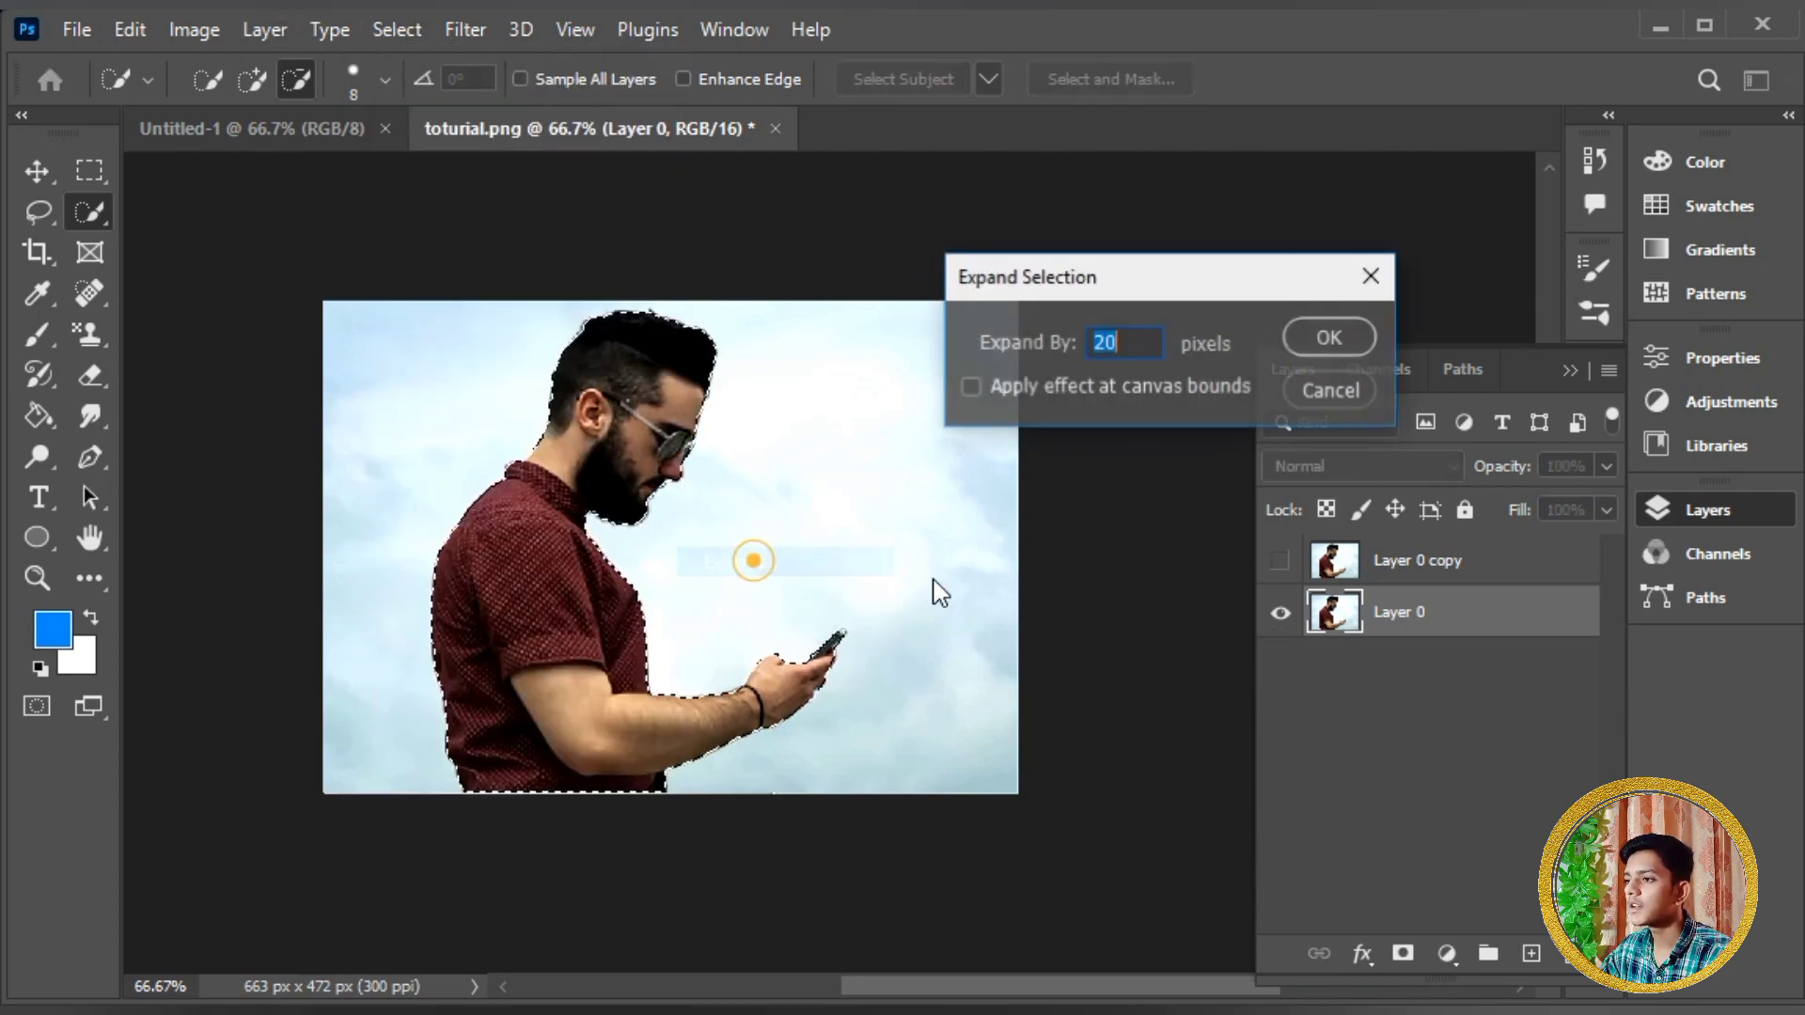
left_click(1340, 338)
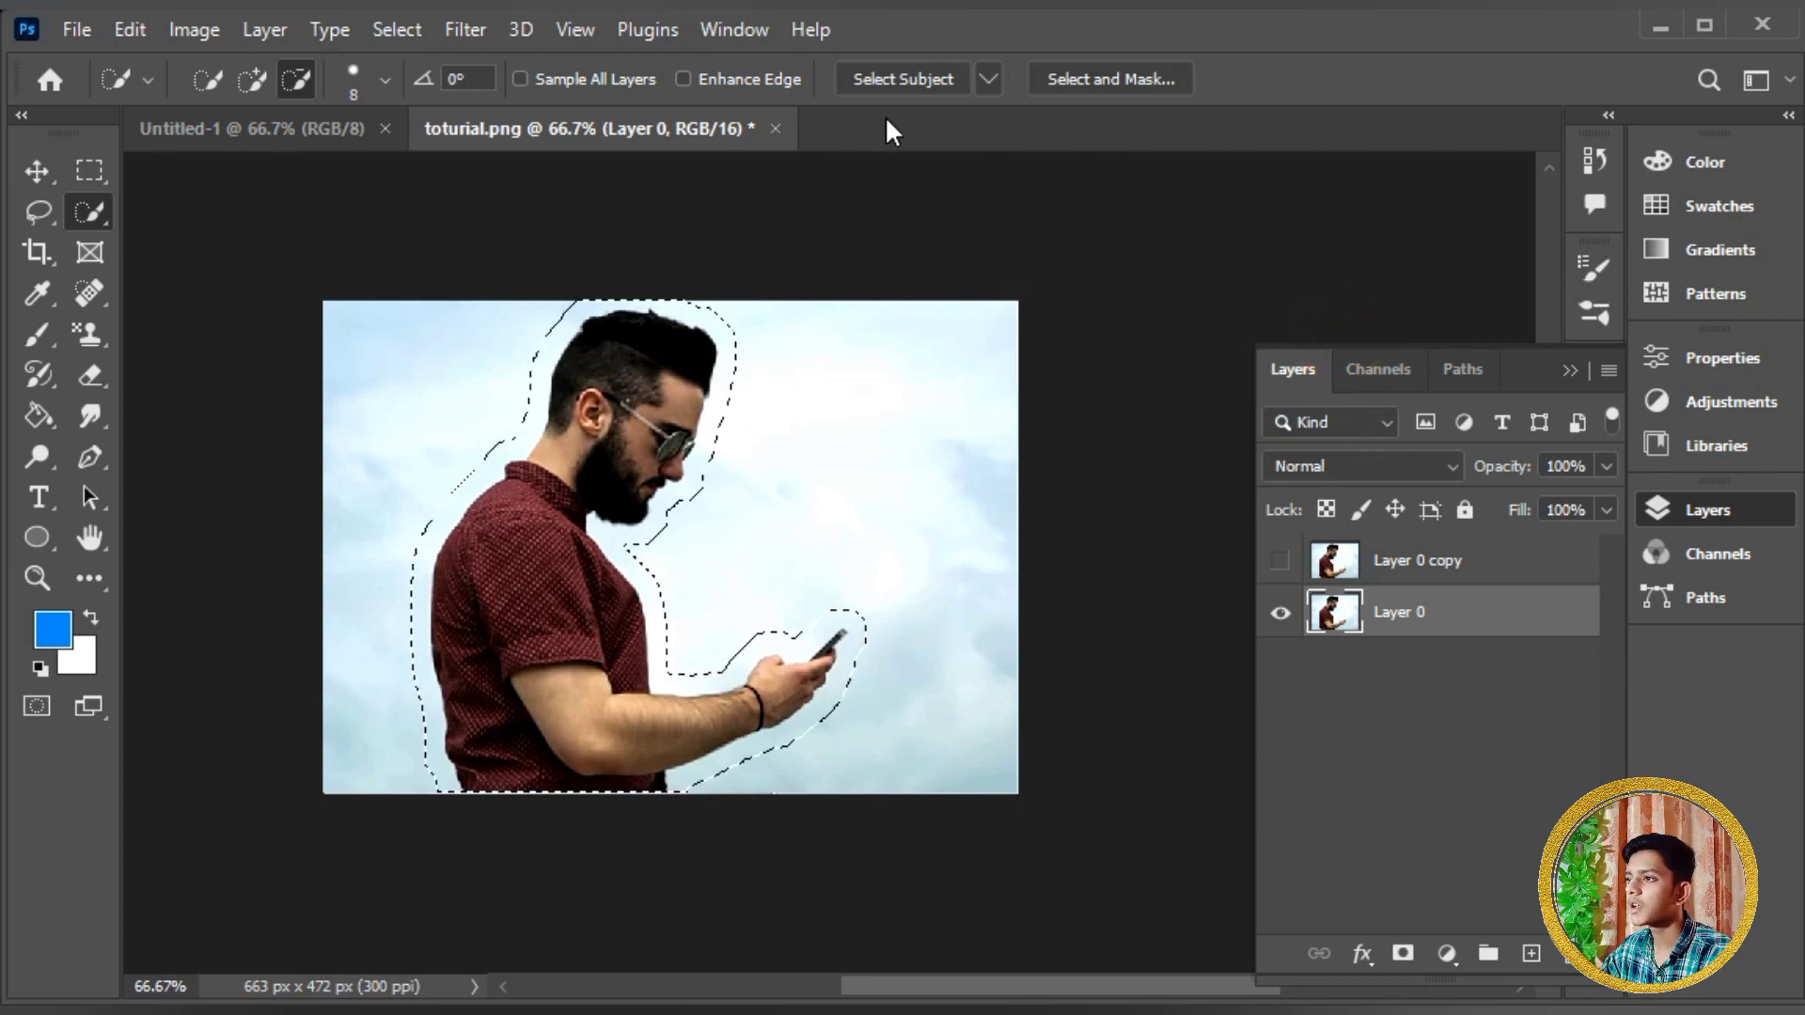
Output the expanded selection to a new layer with Select and Mask, leaving the refinement settings at their defaults.
left_click(1080, 83)
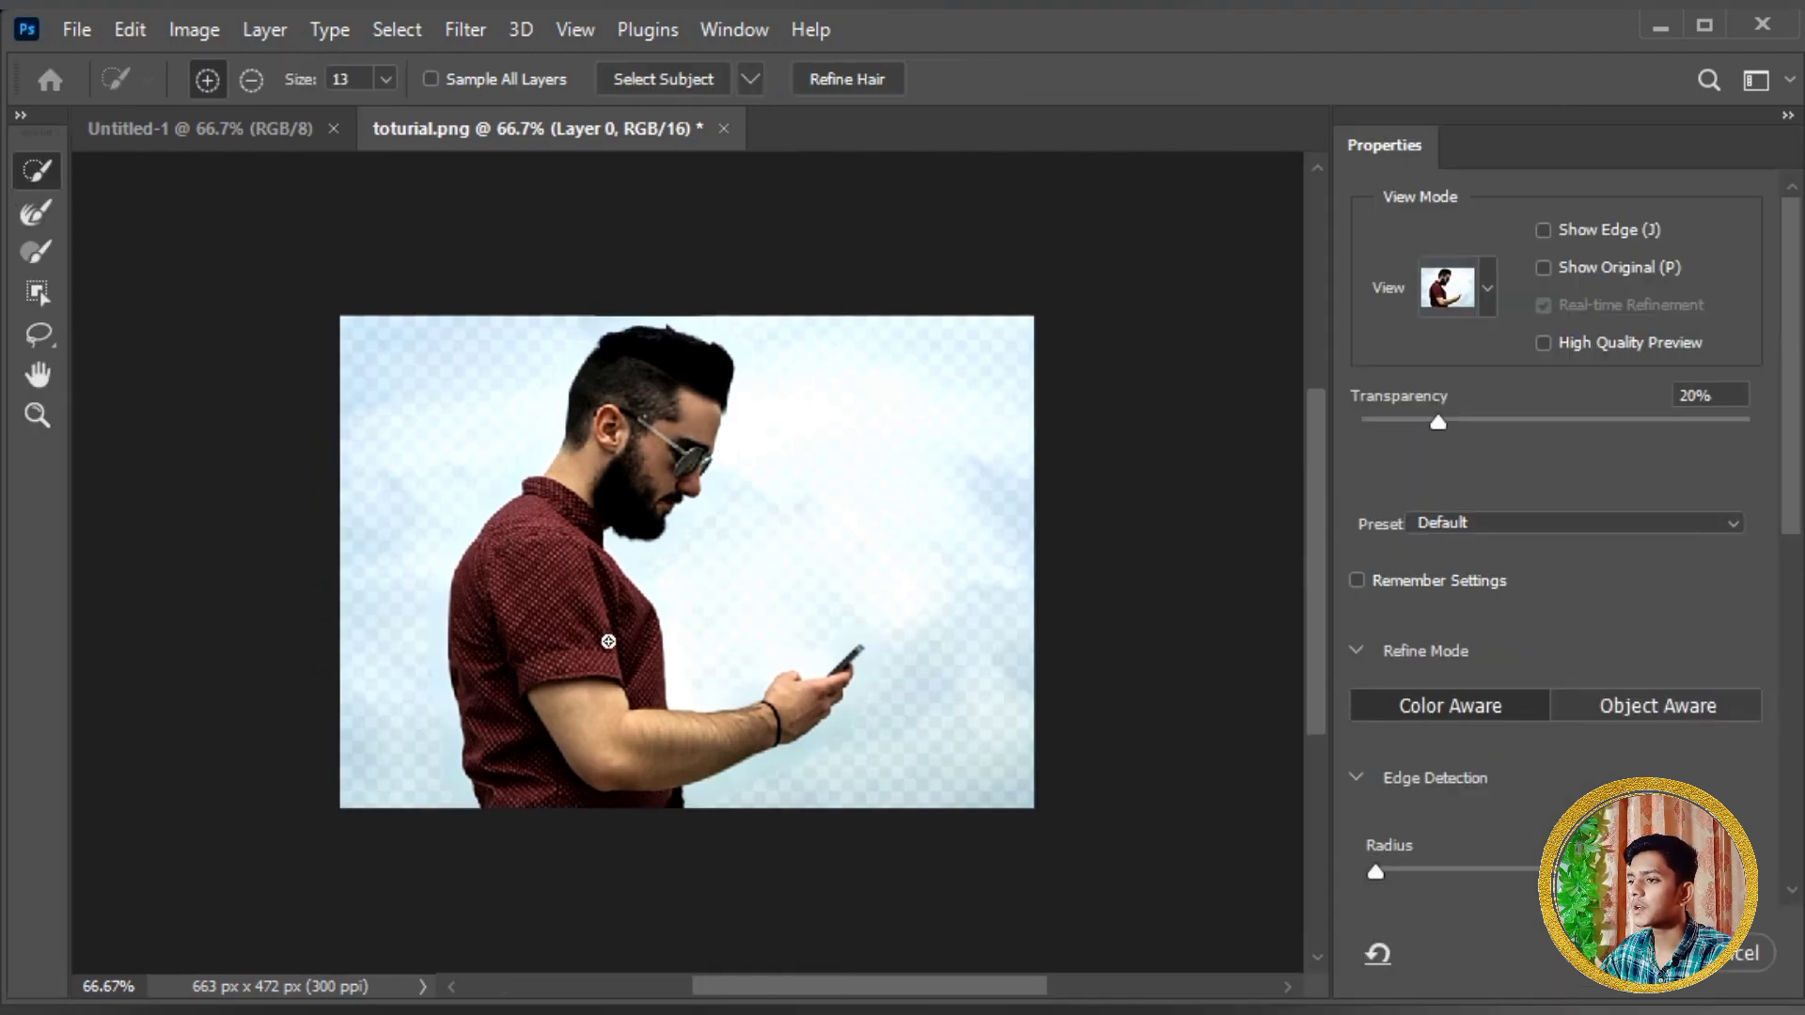
left_click_drag(1793, 379, 1797, 799)
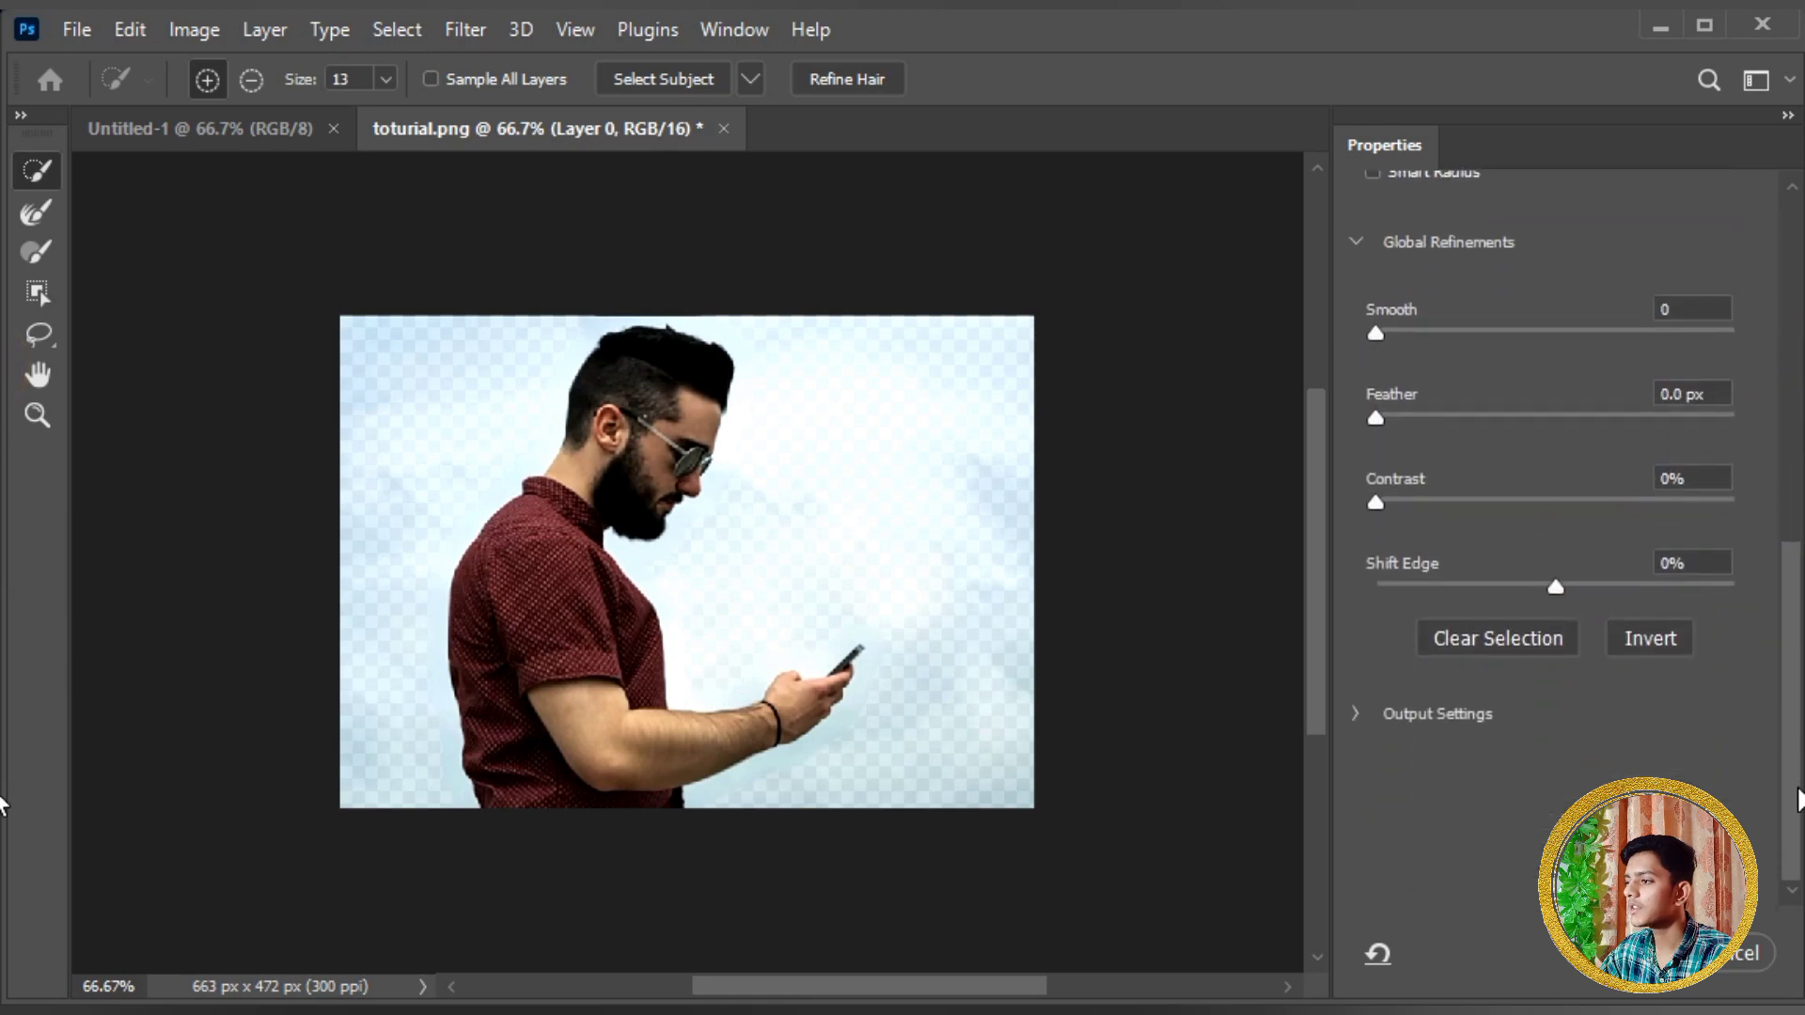
left_click(1352, 716)
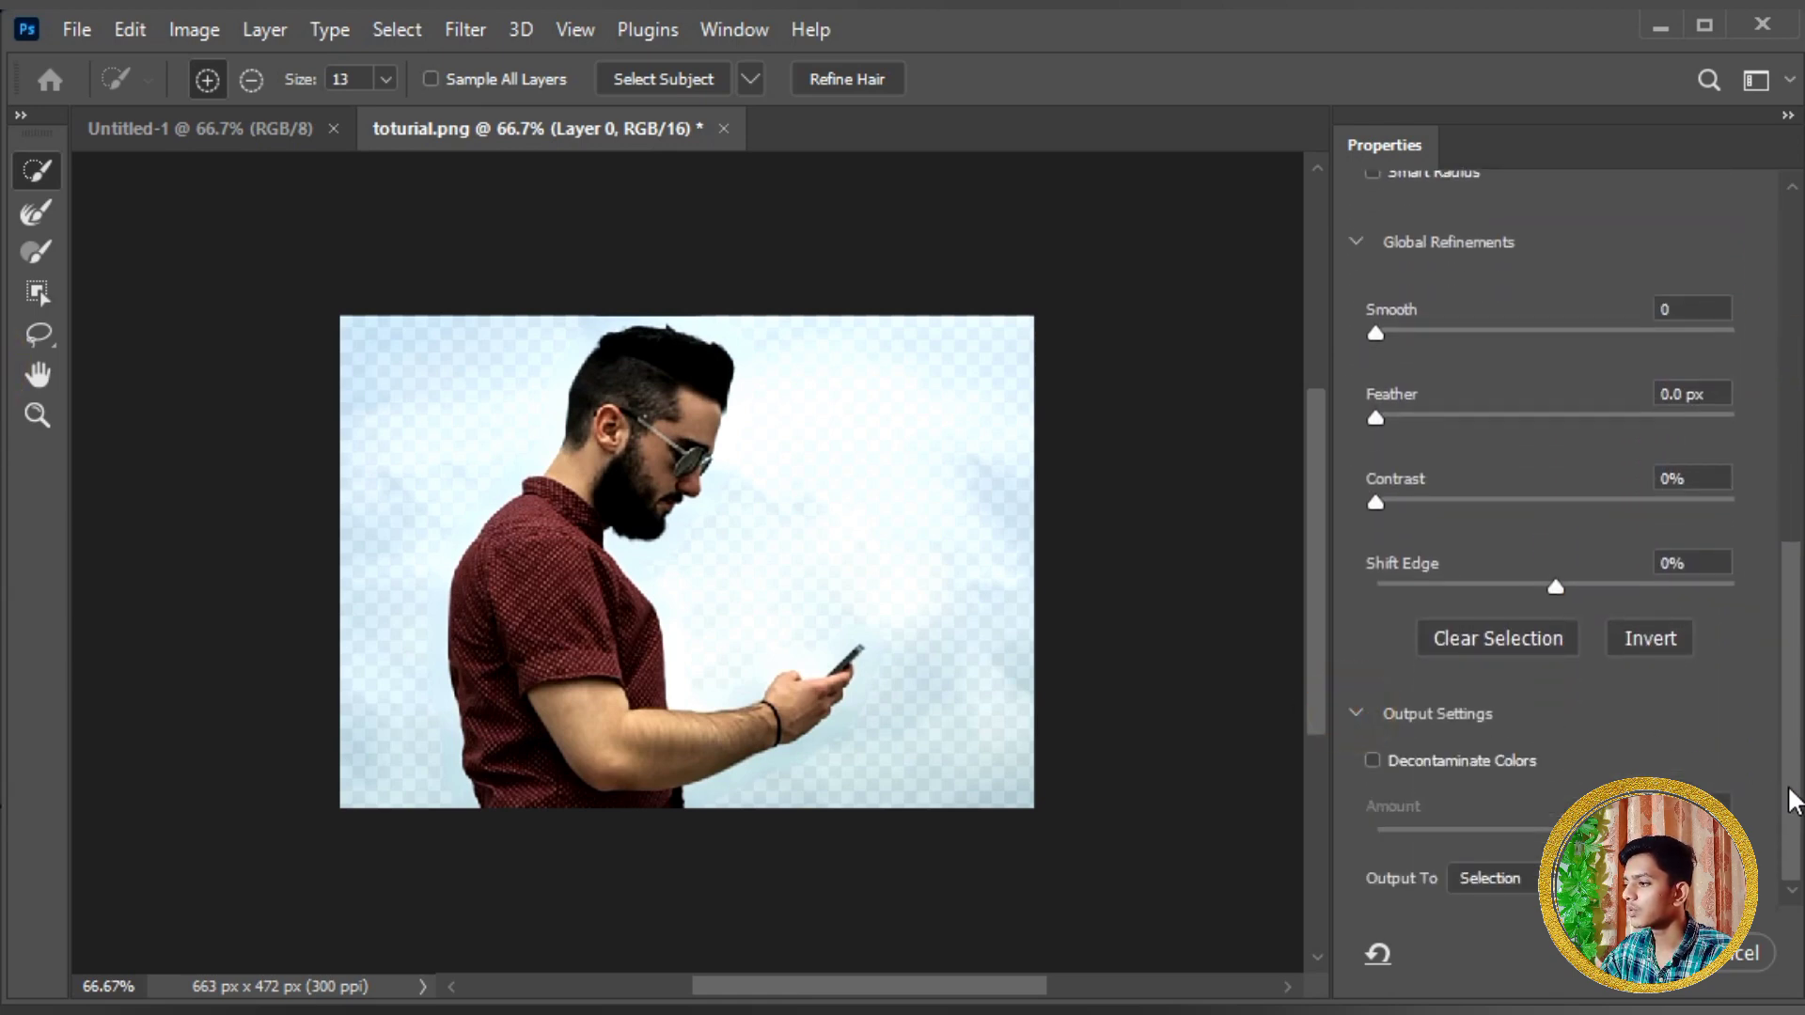
left_click(1505, 879)
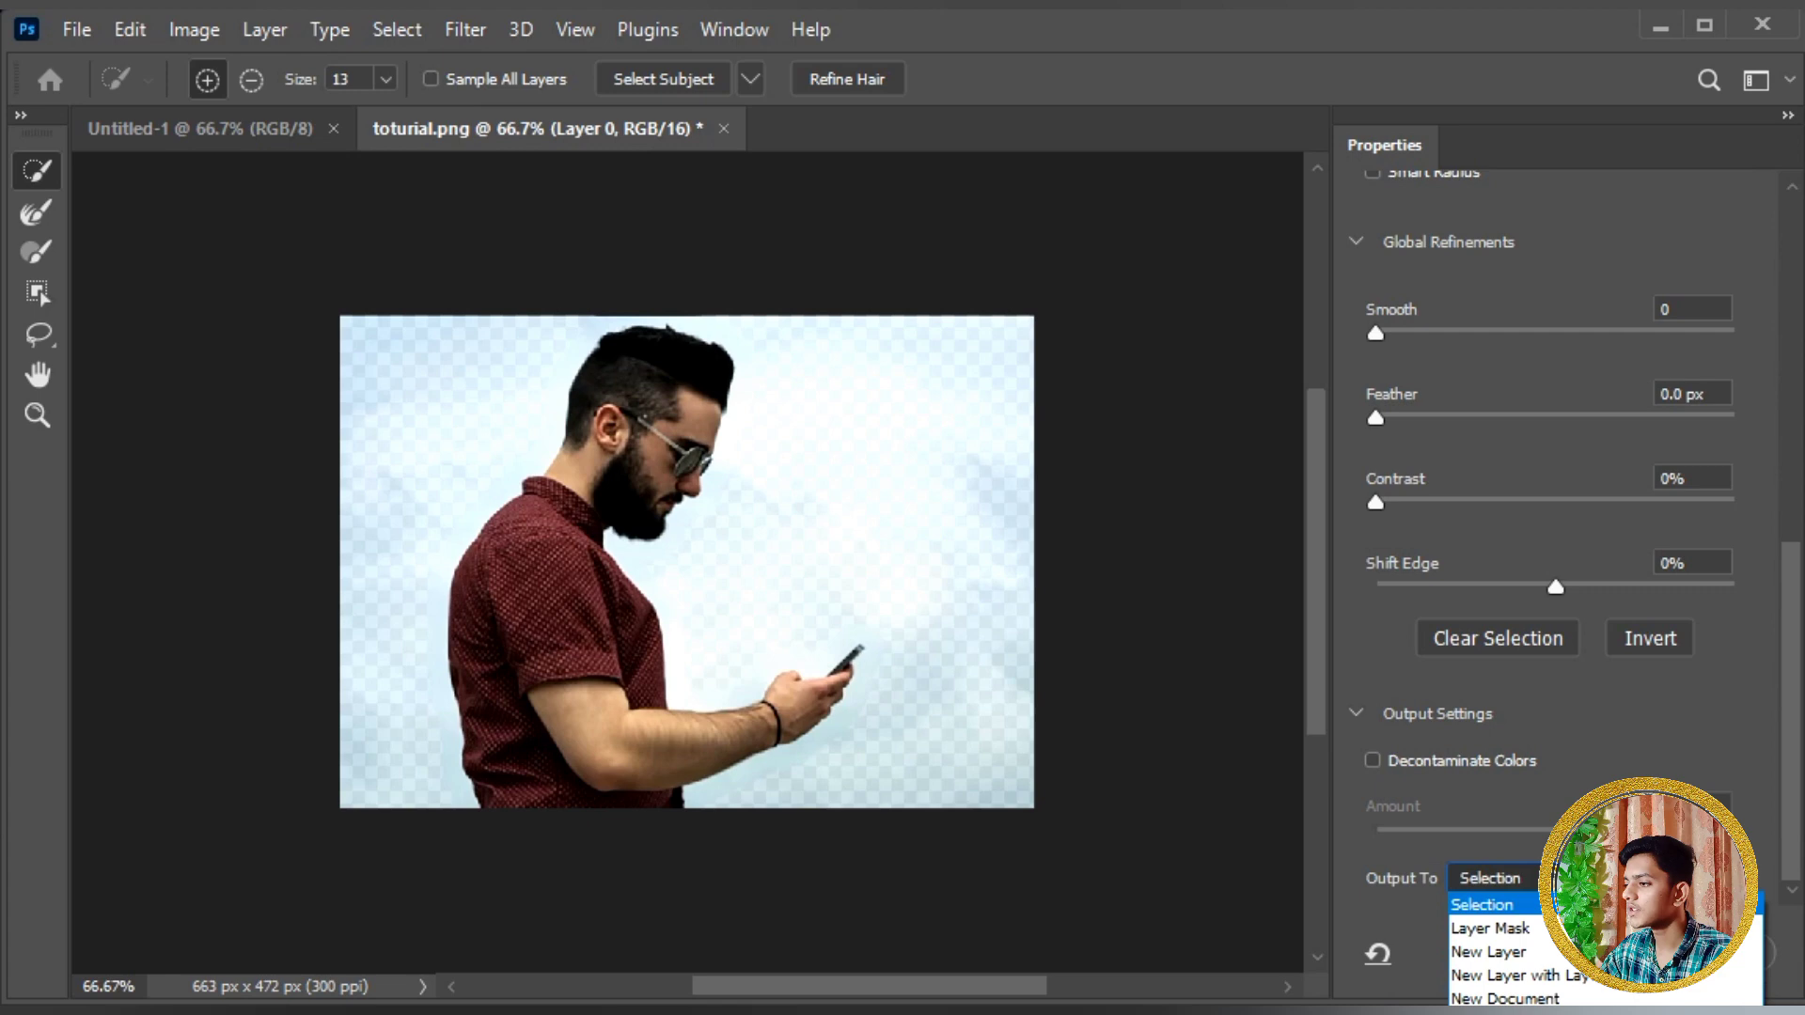
left_click(1557, 952)
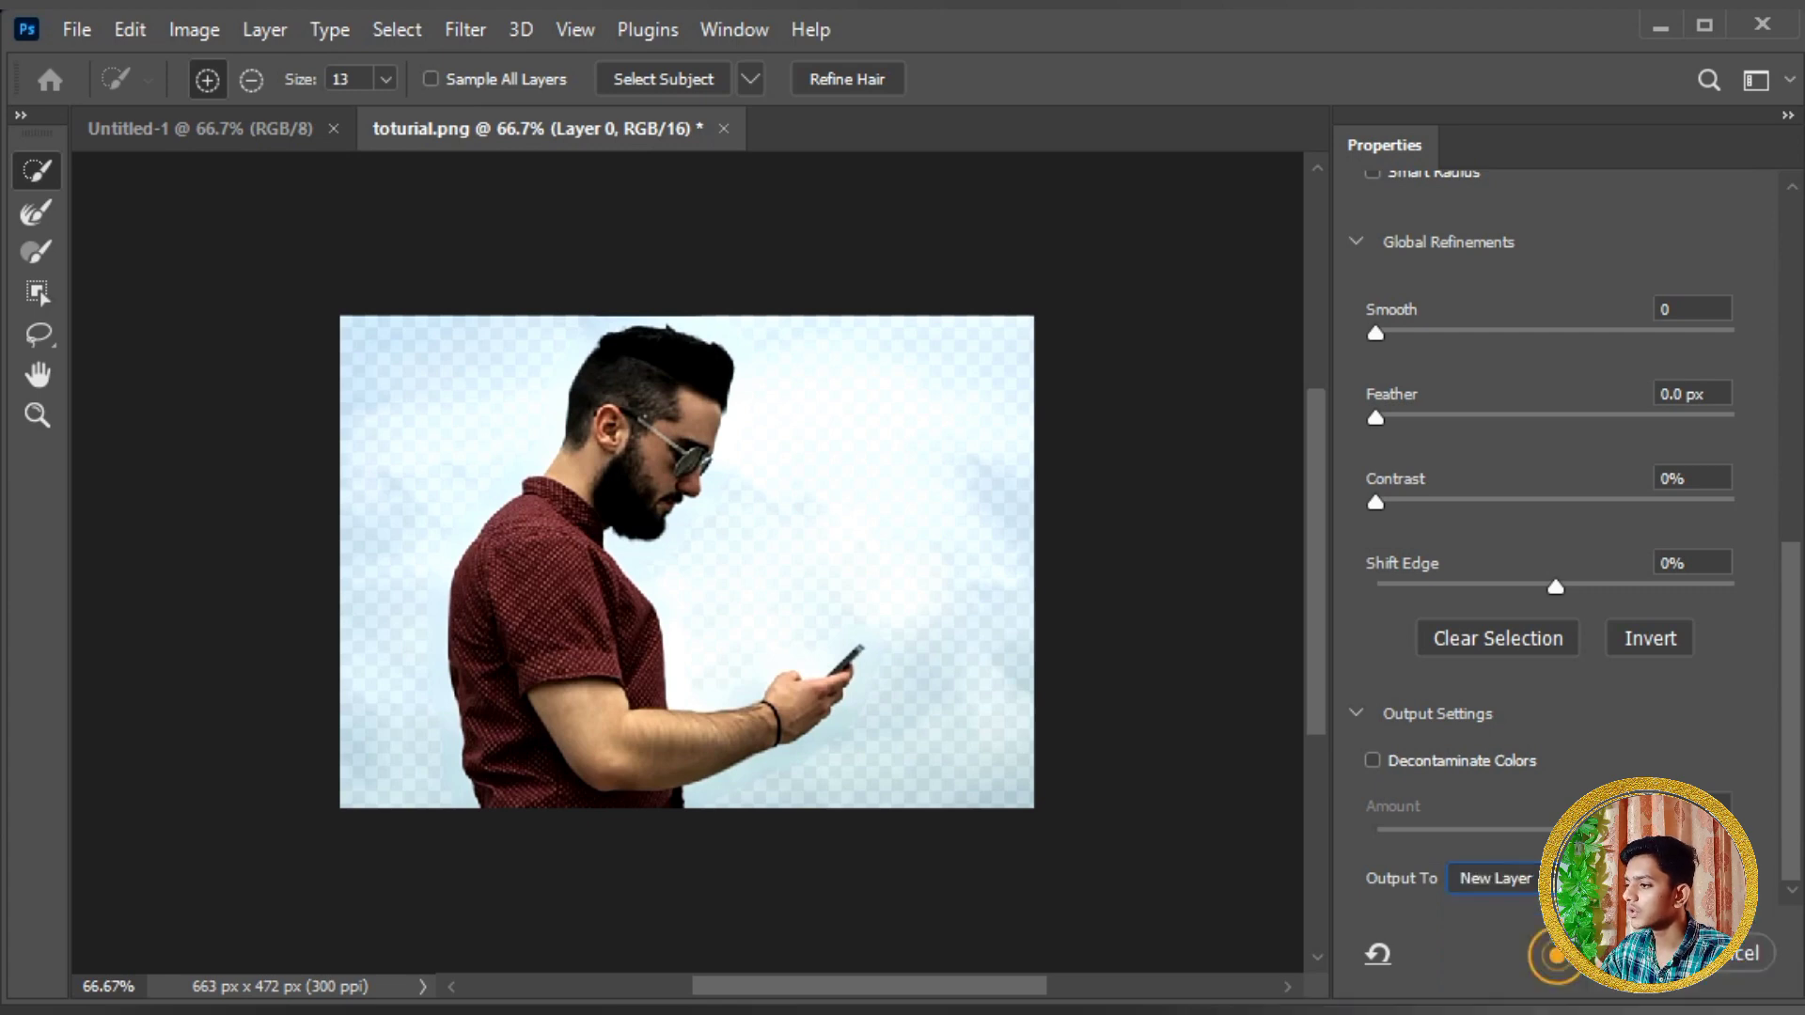
left_click(1633, 953)
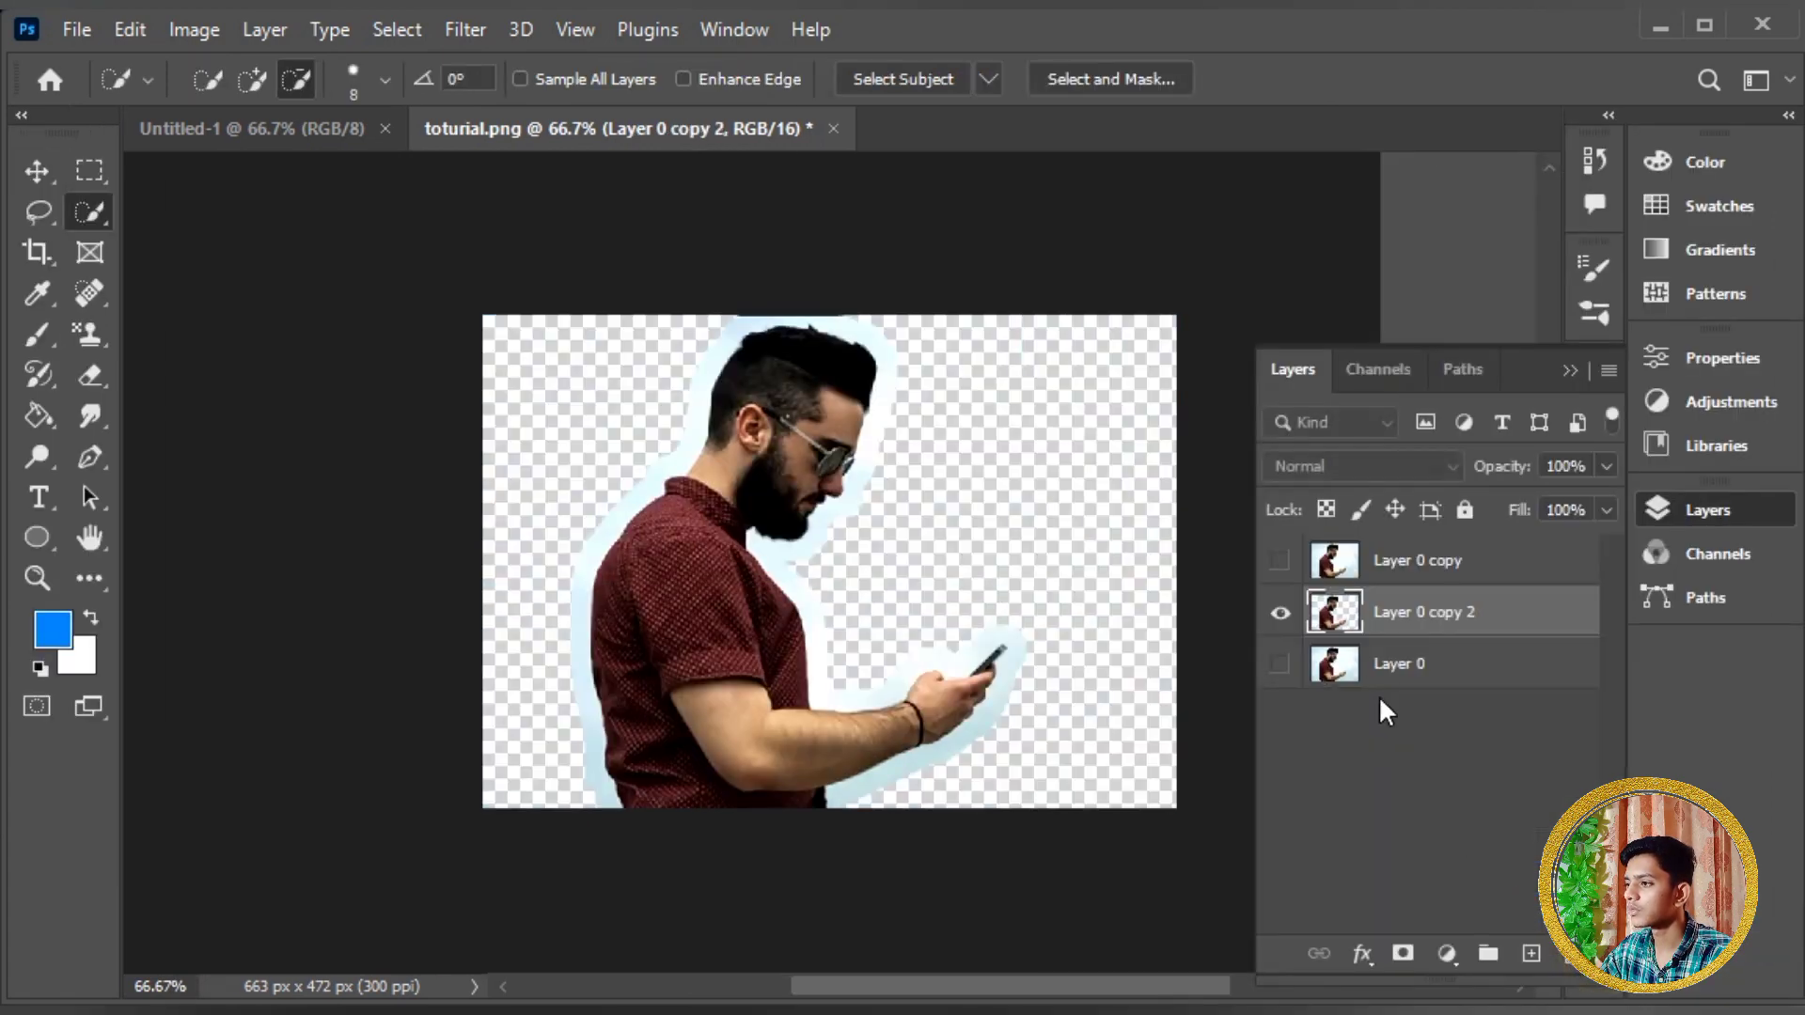
Check the cut-out on Layer 0 copy 2, then delete the full duplicate Layer 0 copy.
left_click(1282, 623)
left_click(1283, 622)
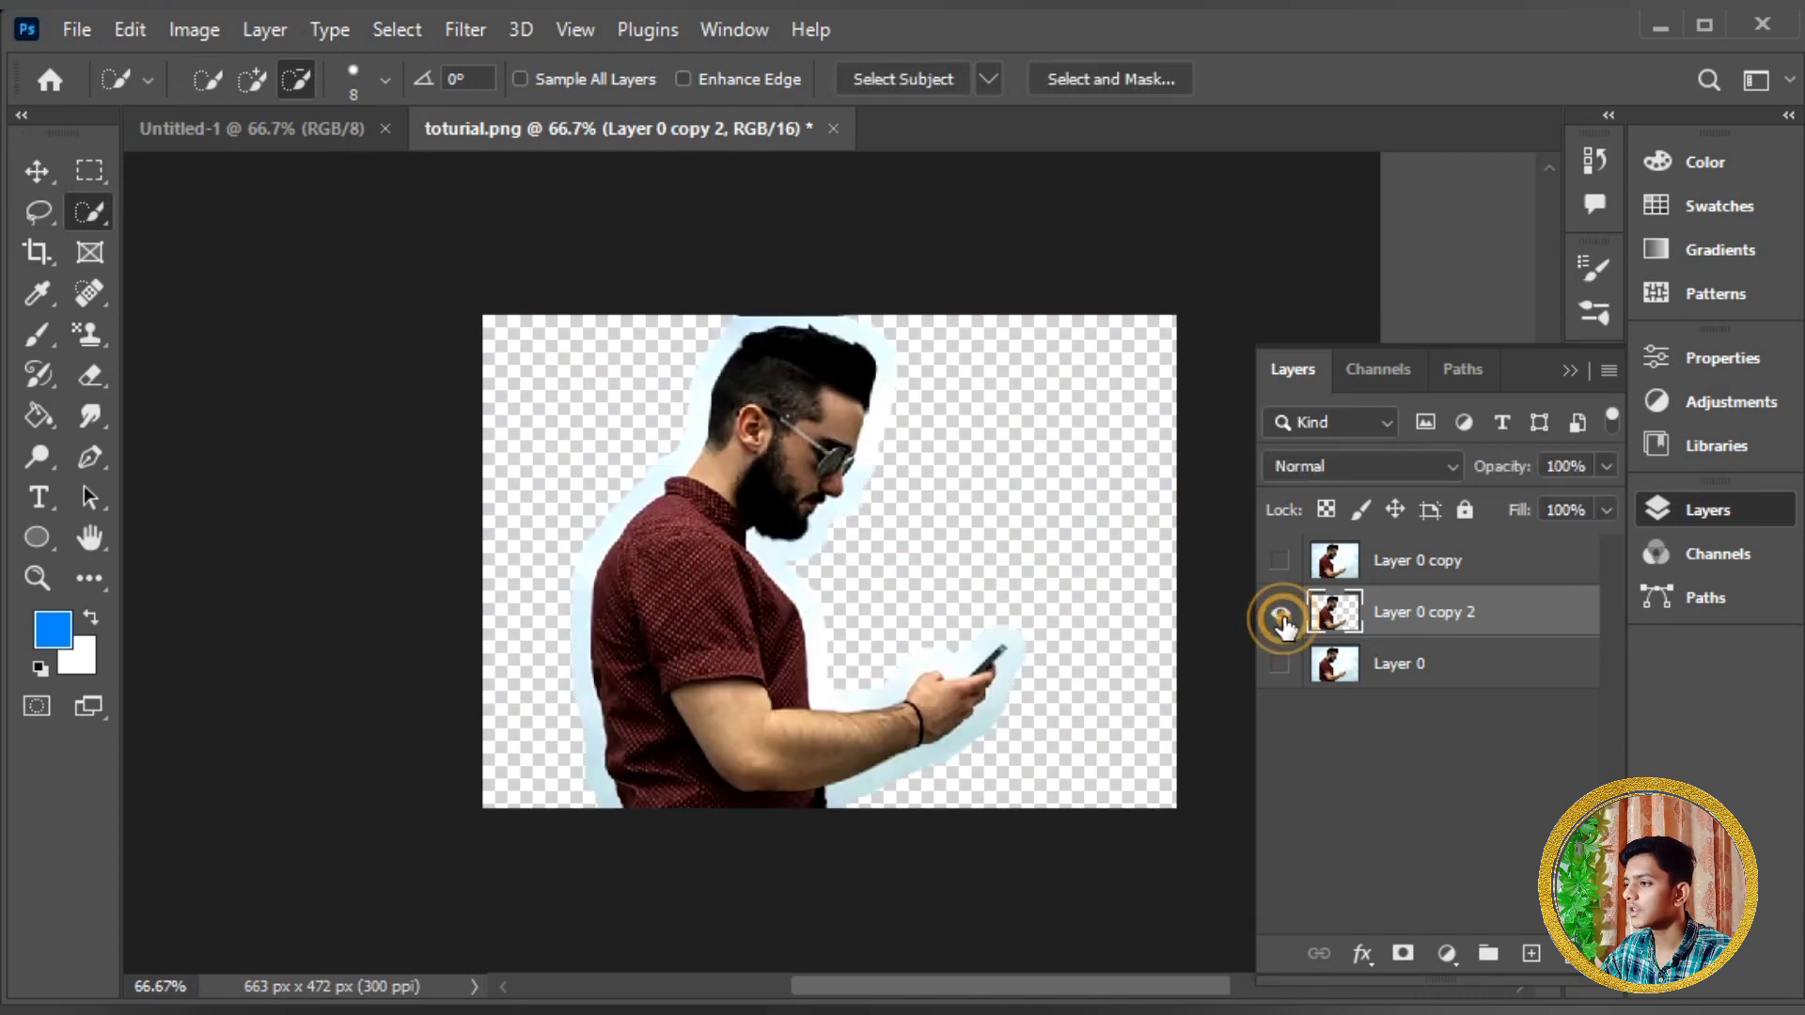
left_click(1282, 562)
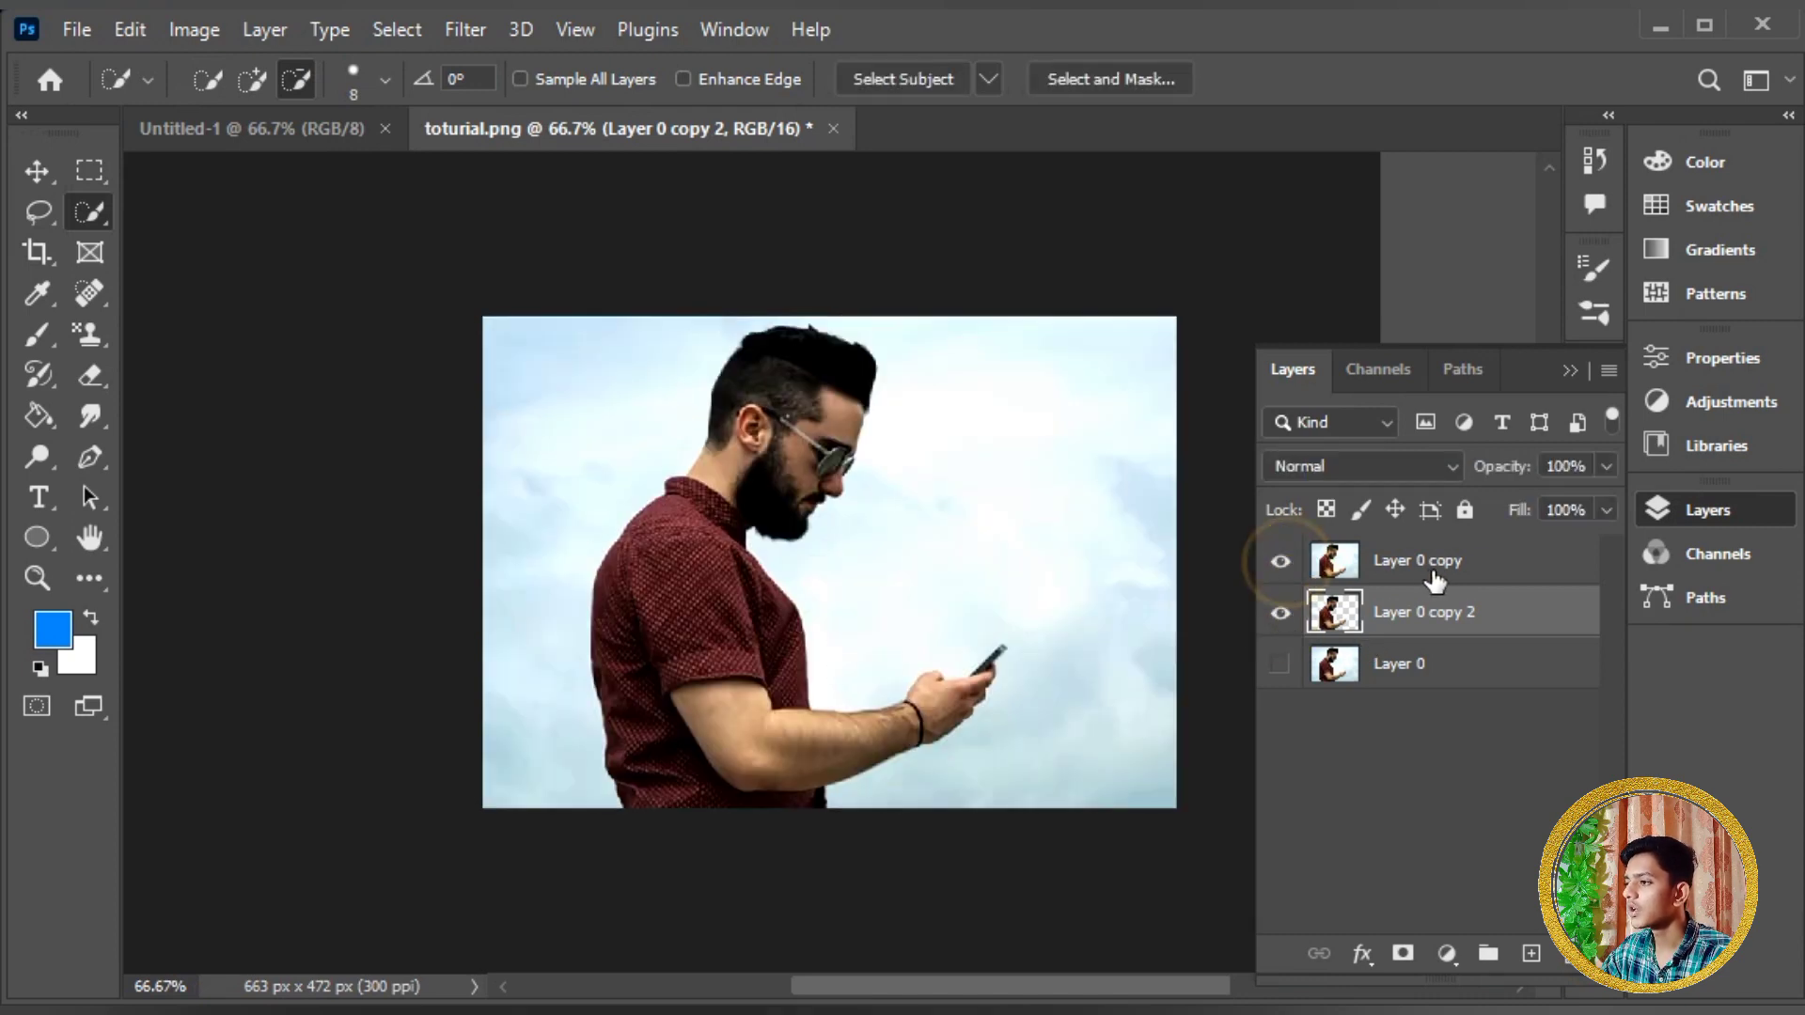
left_click_drag(1536, 753, 1574, 953)
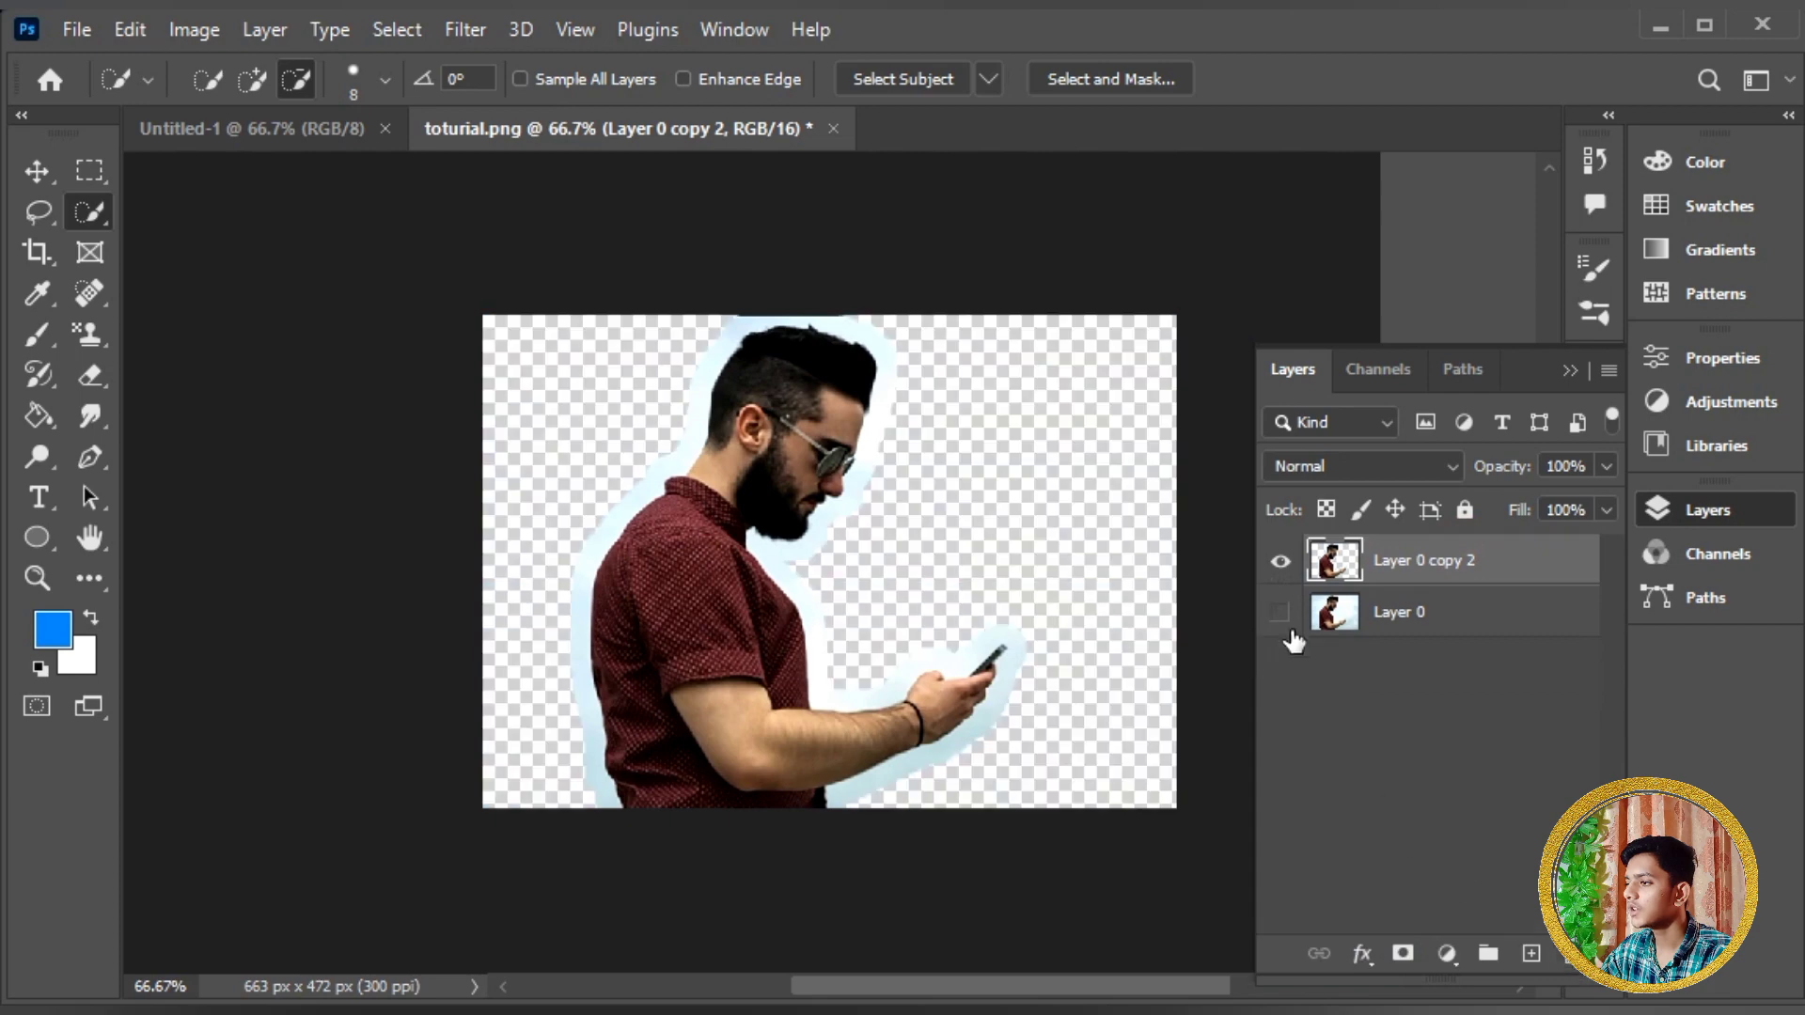
Make Layer 0 visible beneath the cut-out and select it as the active layer.
left_click(1290, 608)
left_click(1288, 611)
left_click(1390, 612)
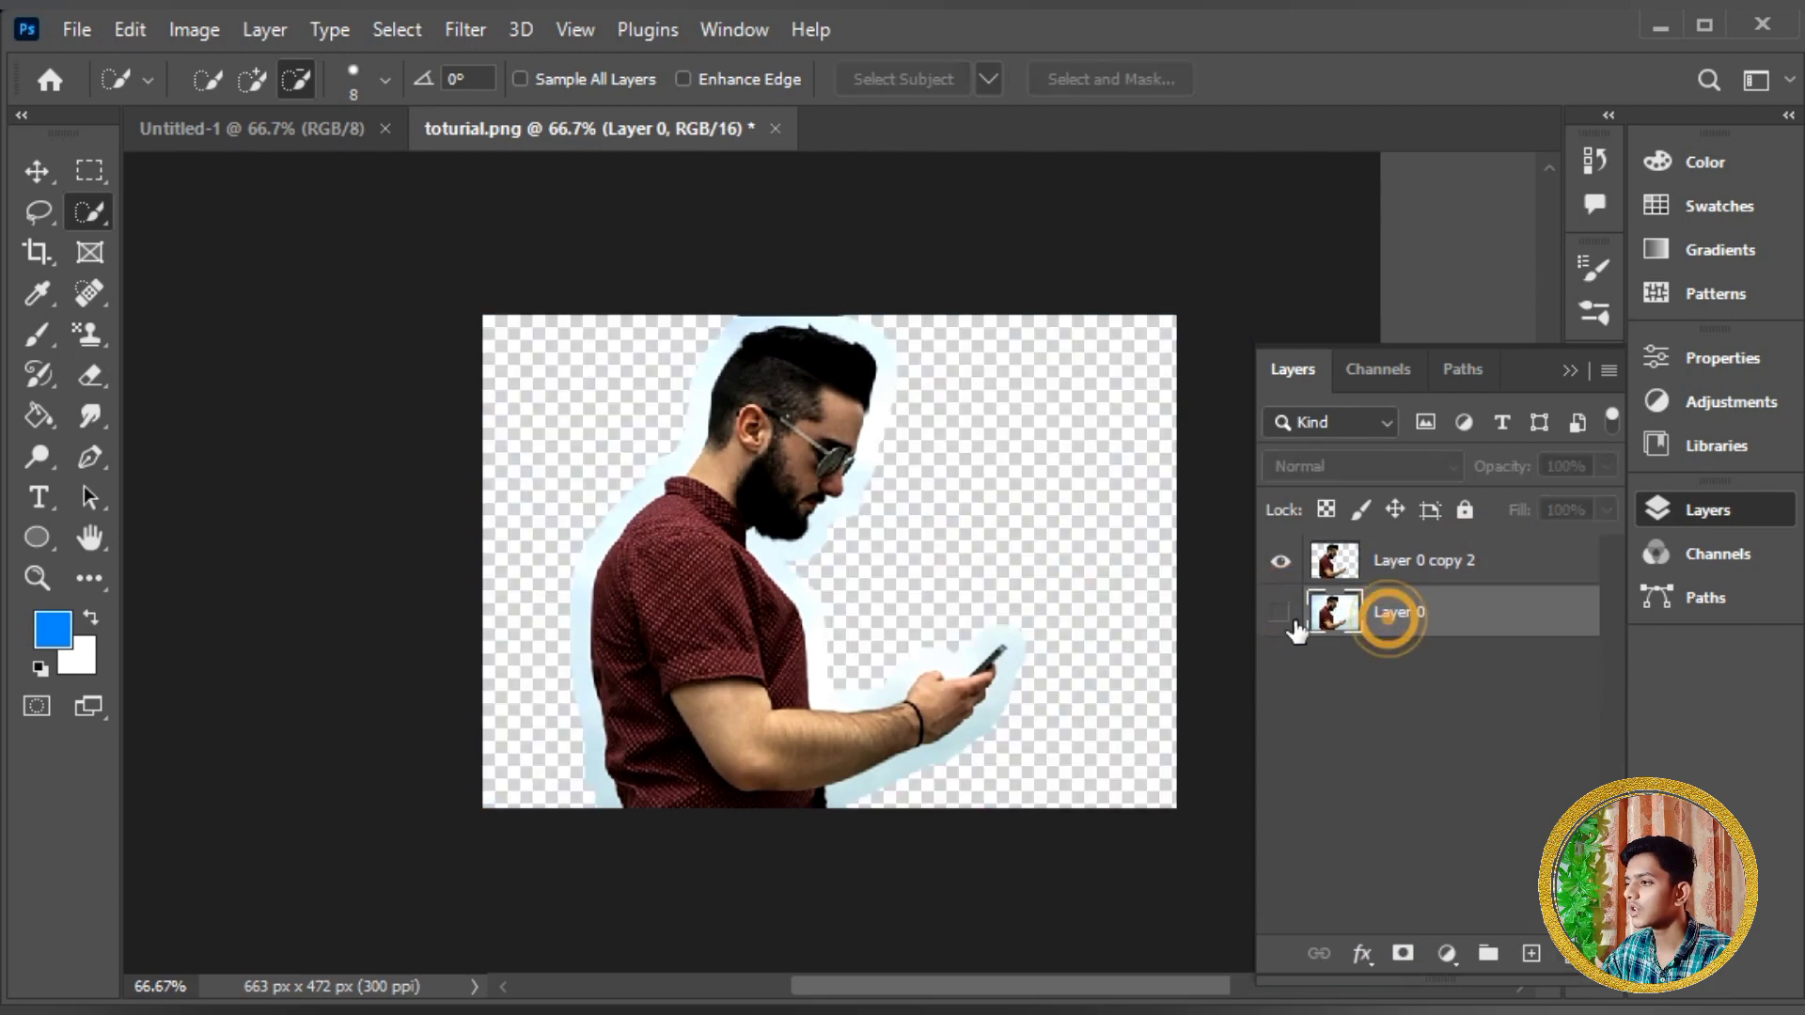
left_click(1278, 610)
left_click(1281, 611)
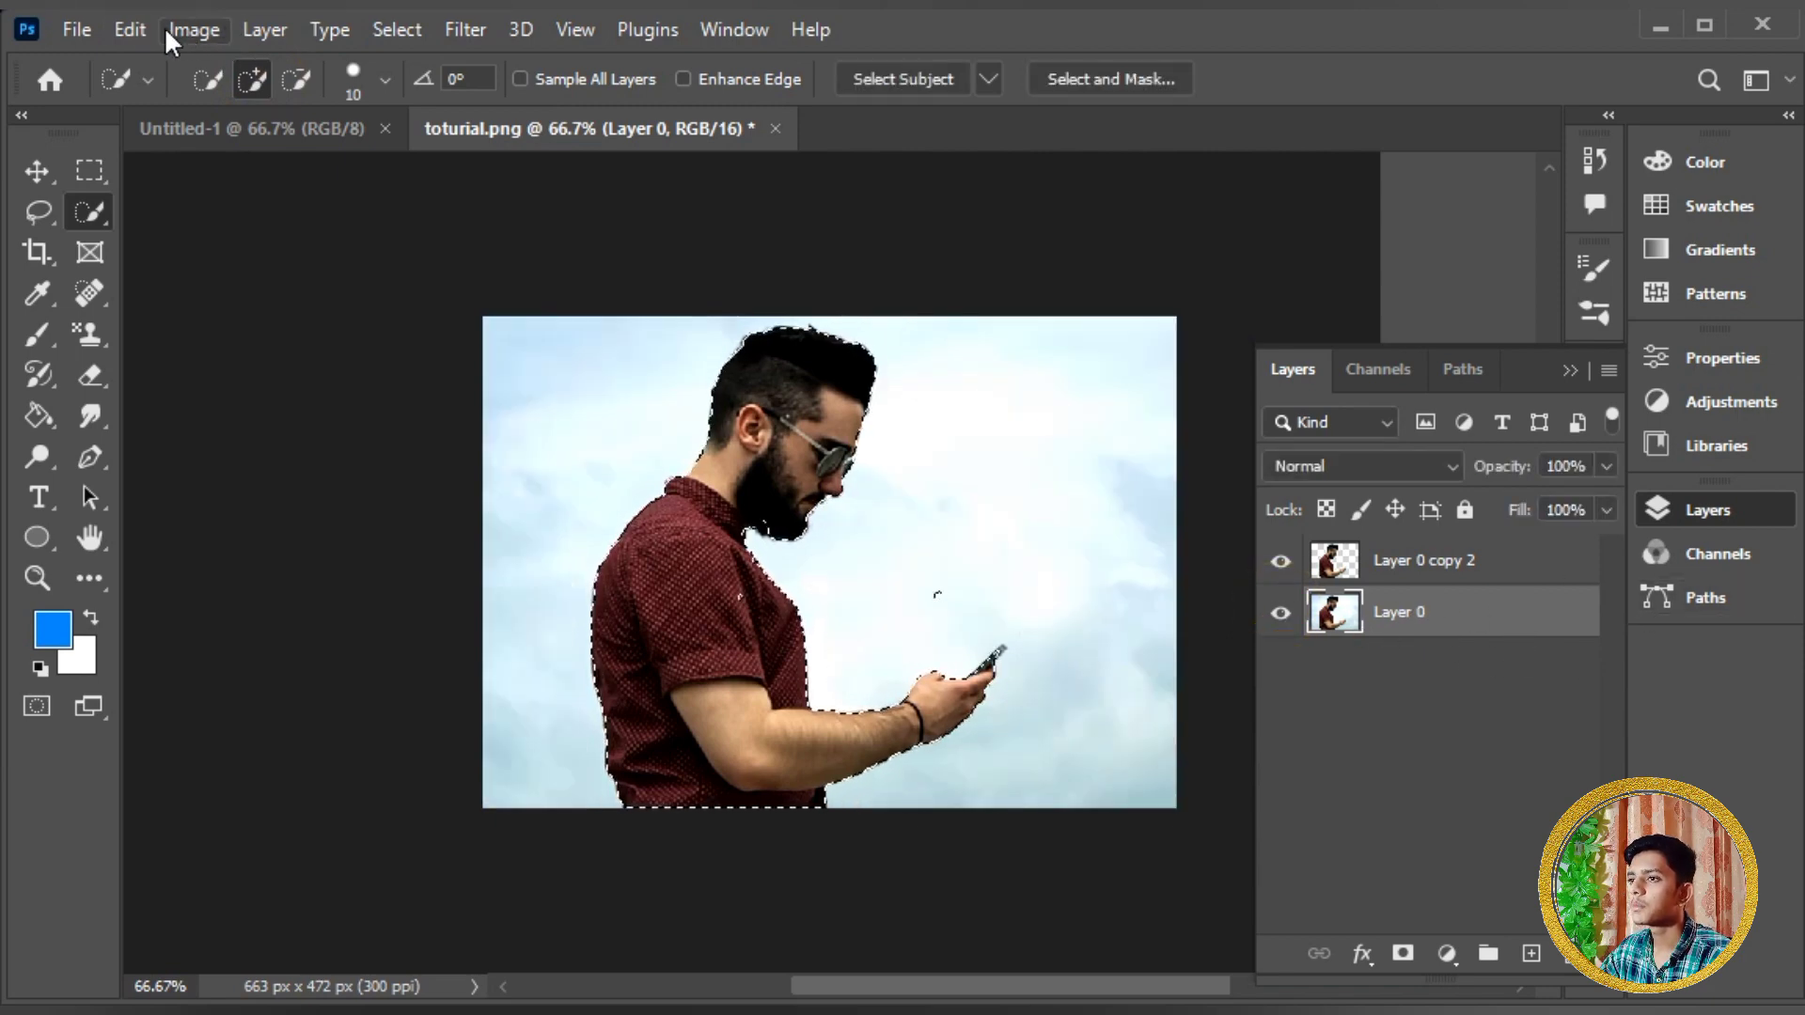
Fill the tight selection of the man on Layer 0 with Content-Aware contents in Normal mode at 100% opacity.
left_click(130, 32)
left_click(208, 485)
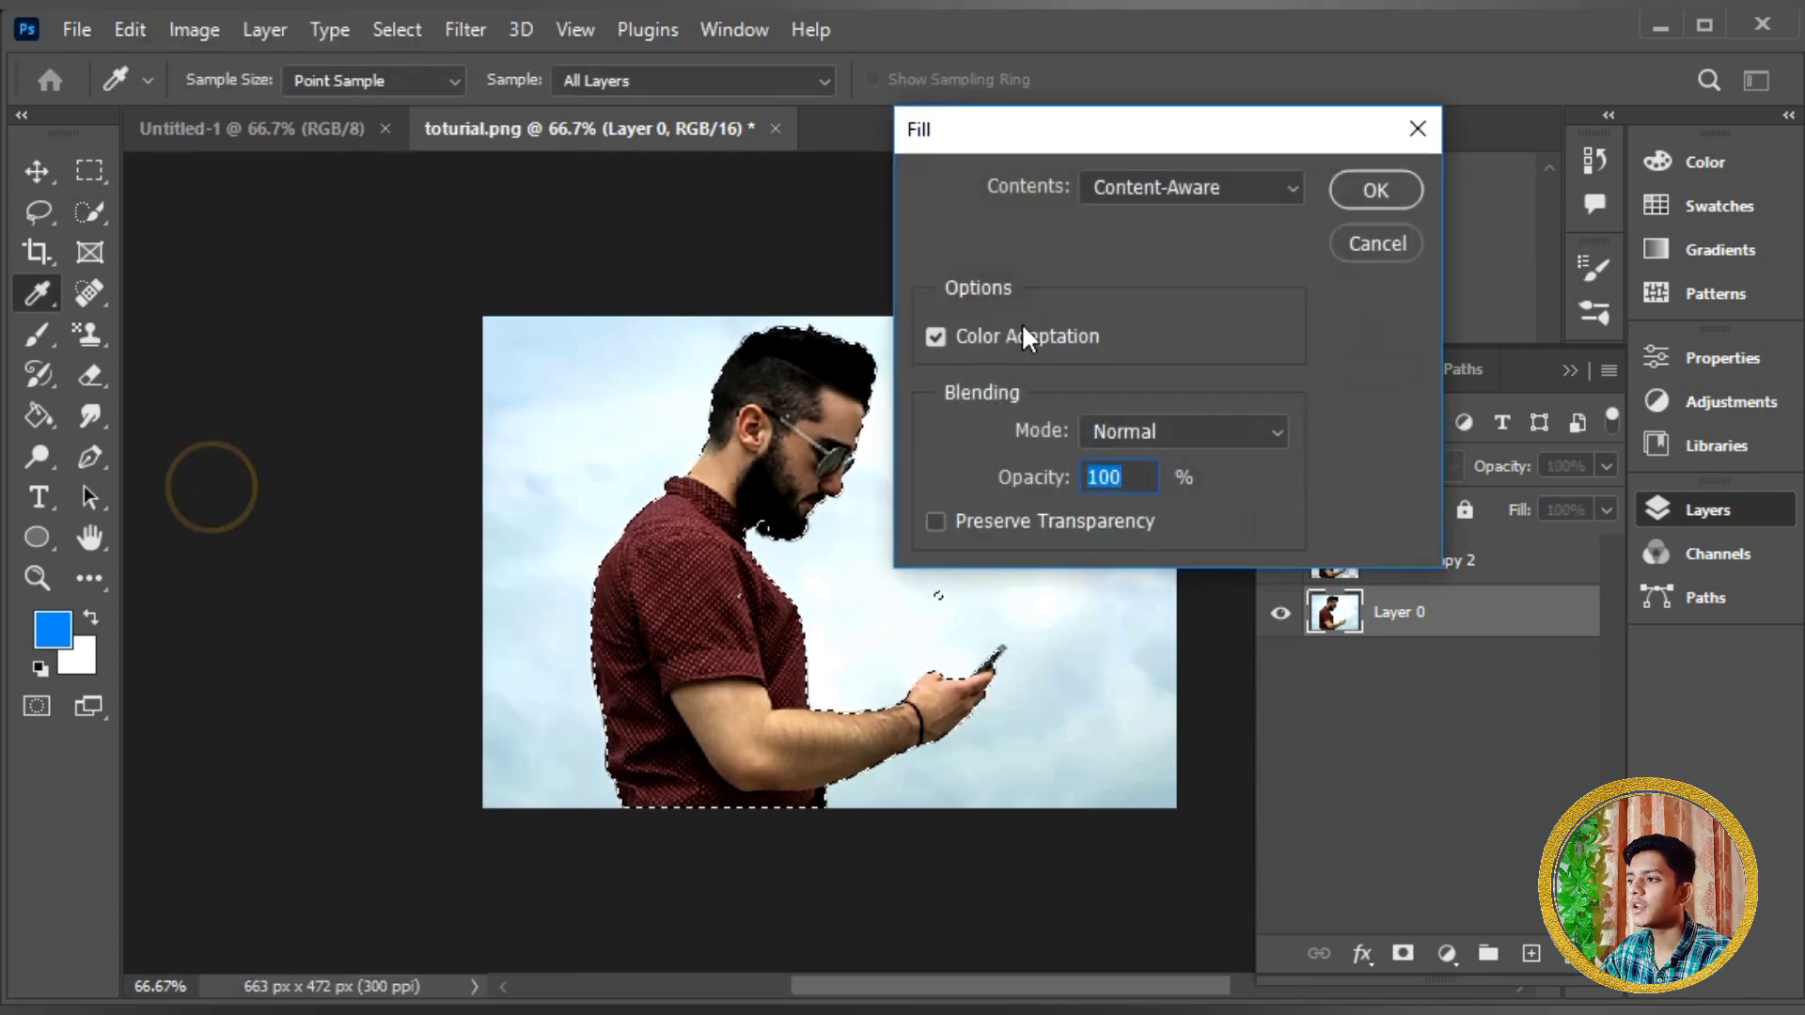
left_click(1375, 190)
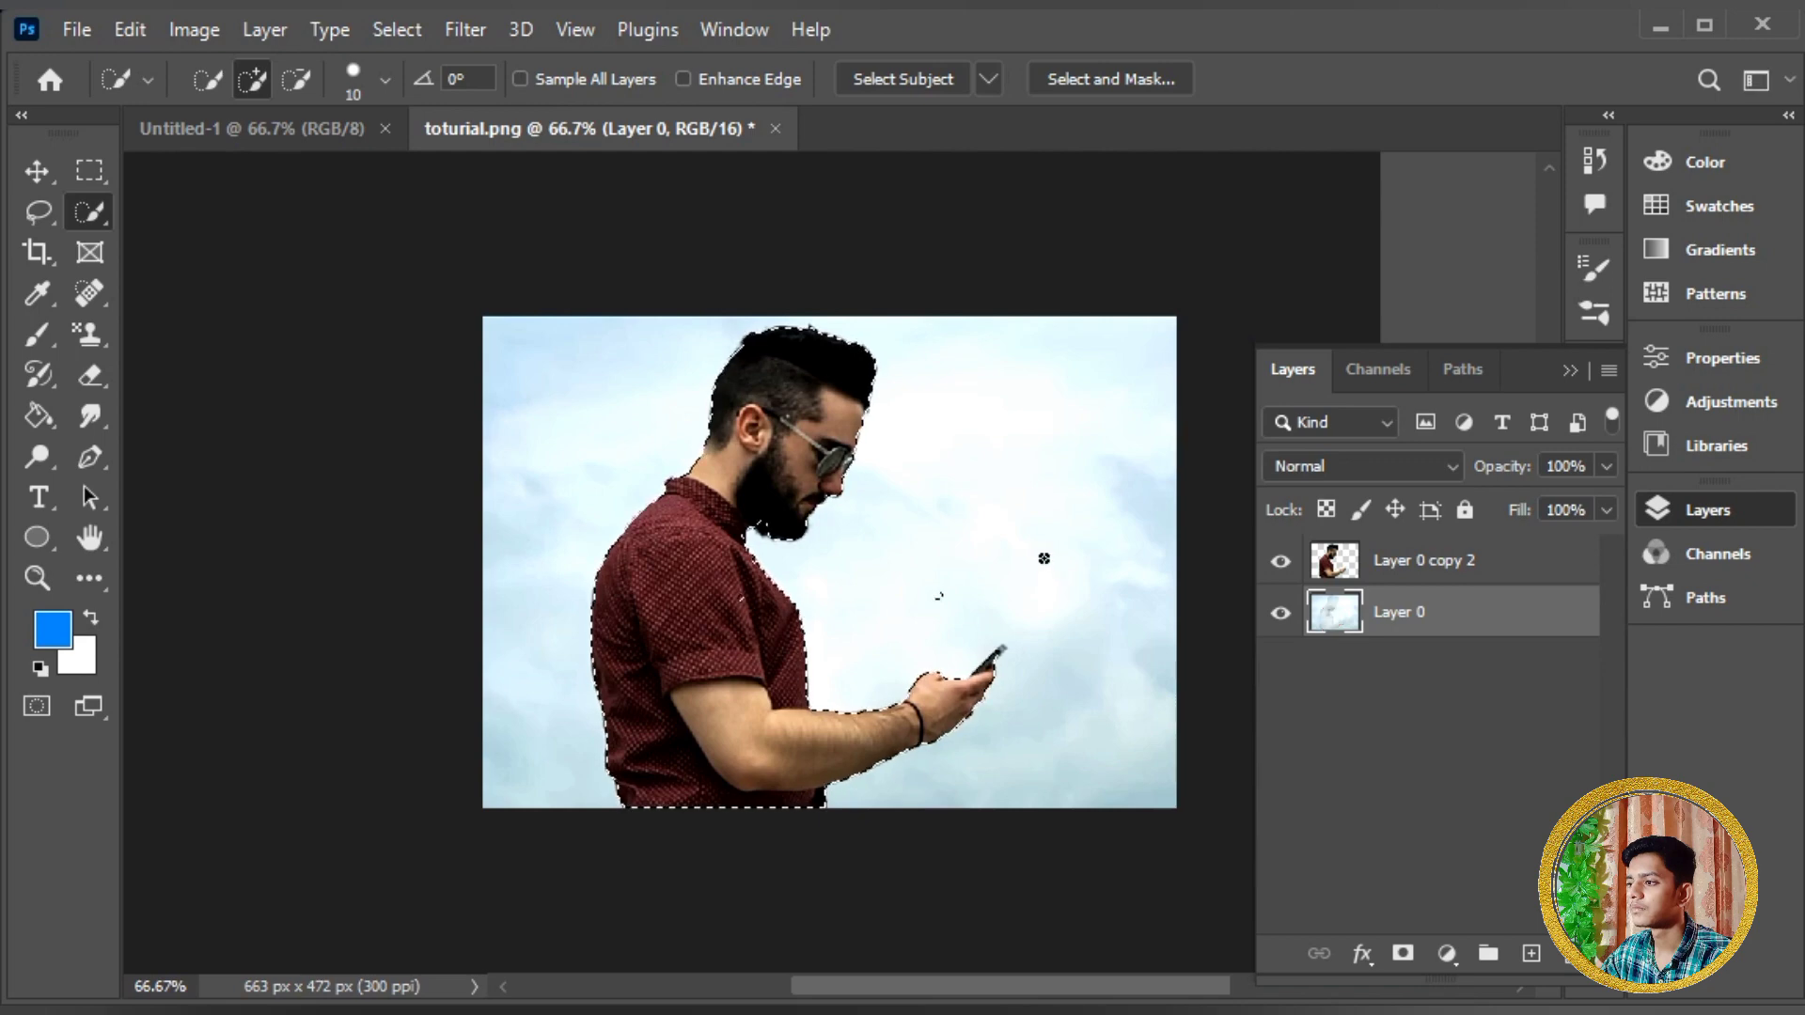
Hide Layer 0 copy 2 and clear the selection to inspect the filled background.
left_click(1281, 562)
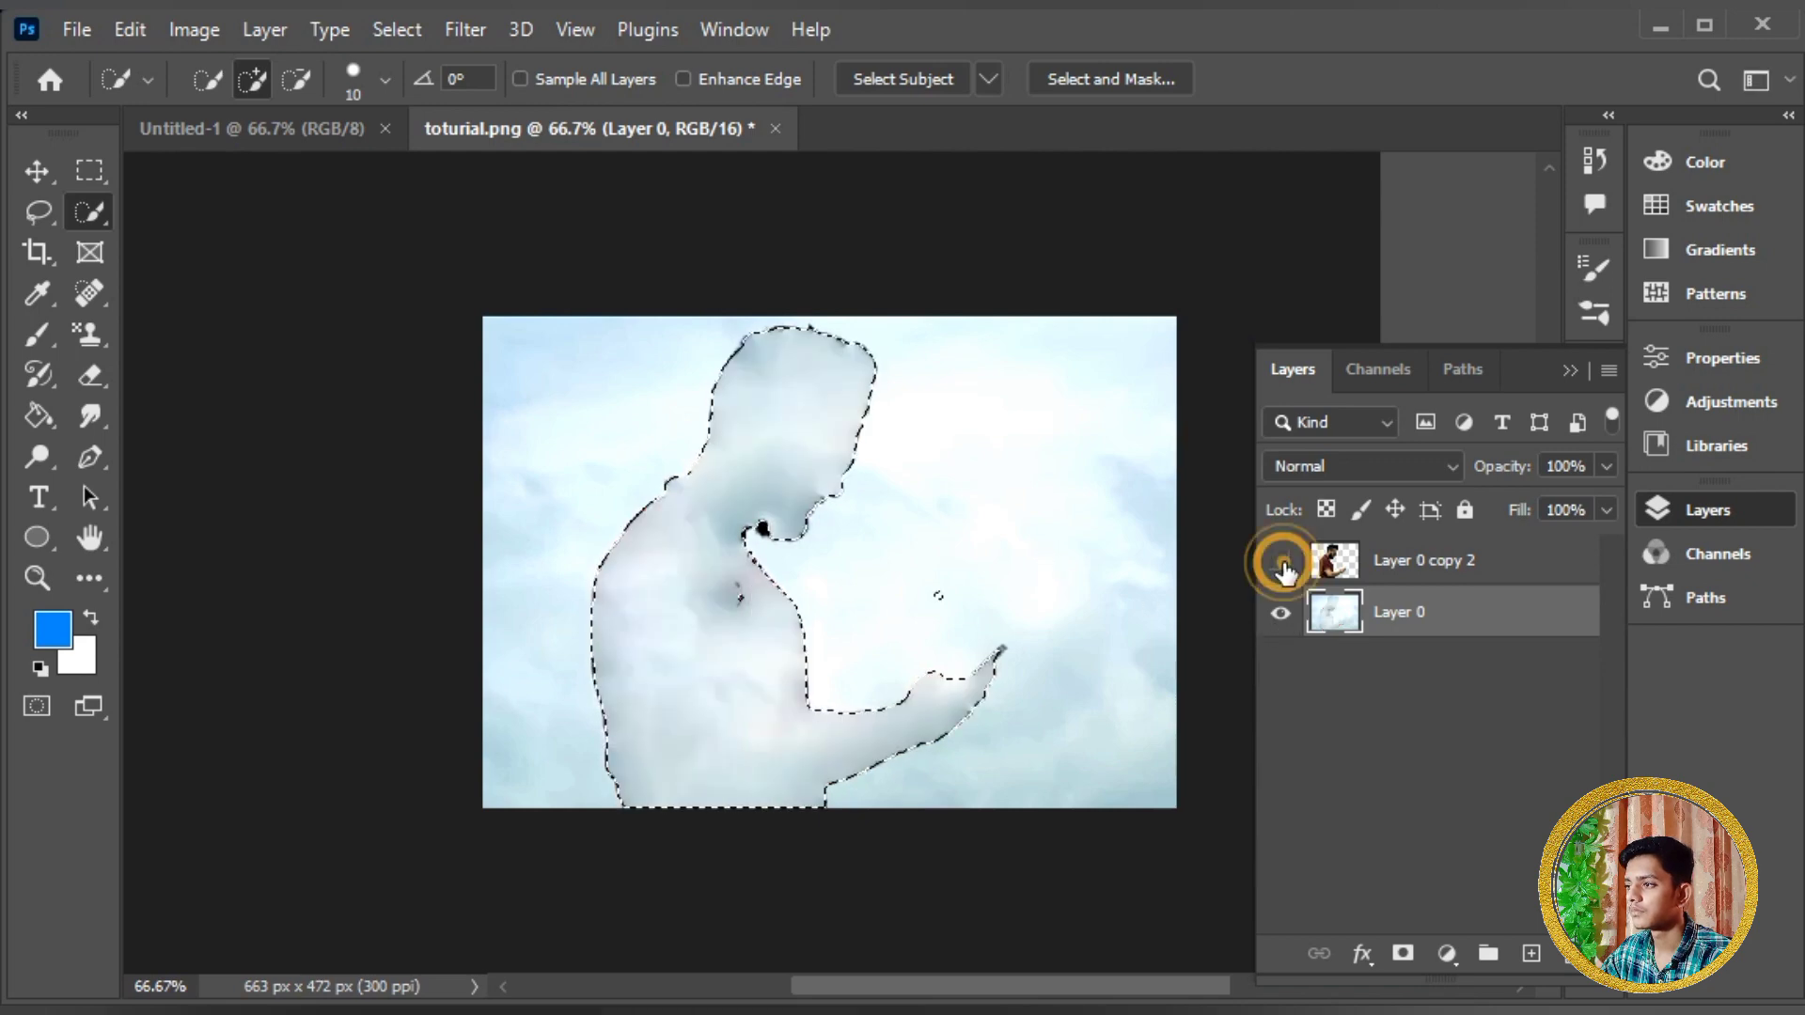
left_click(45, 166)
left_click(1097, 433)
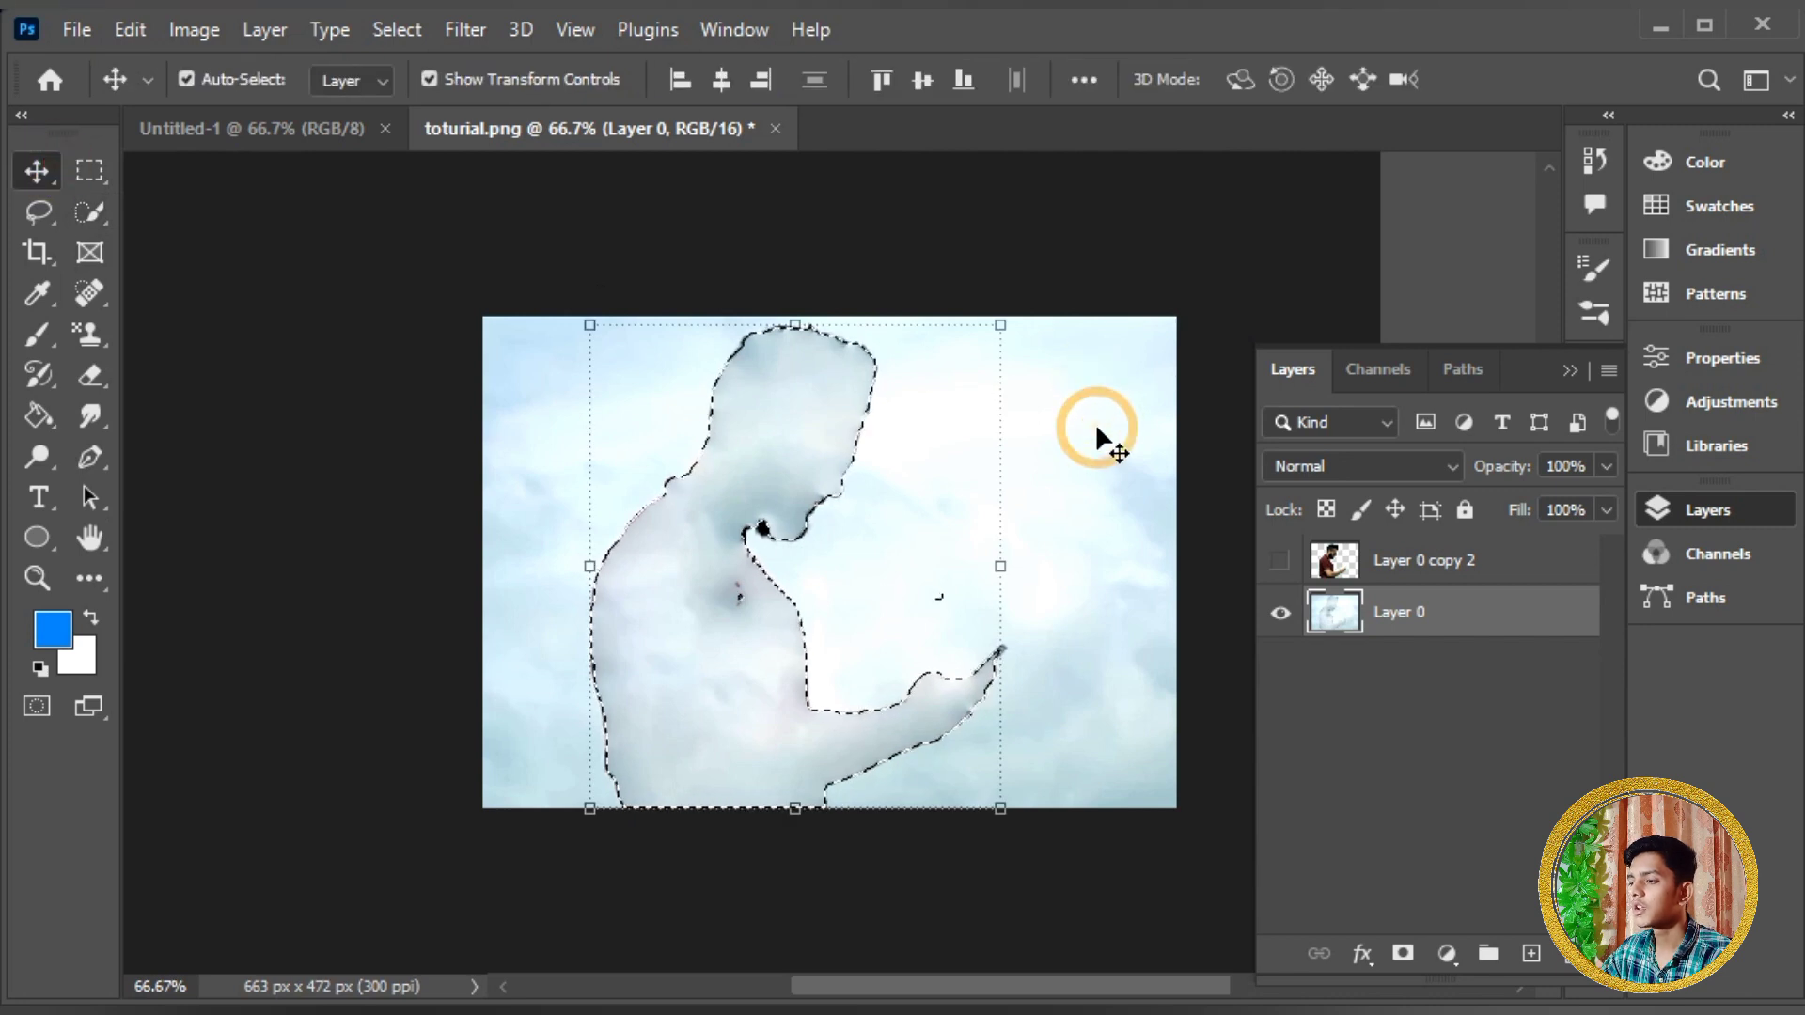
key("ctrl+d")
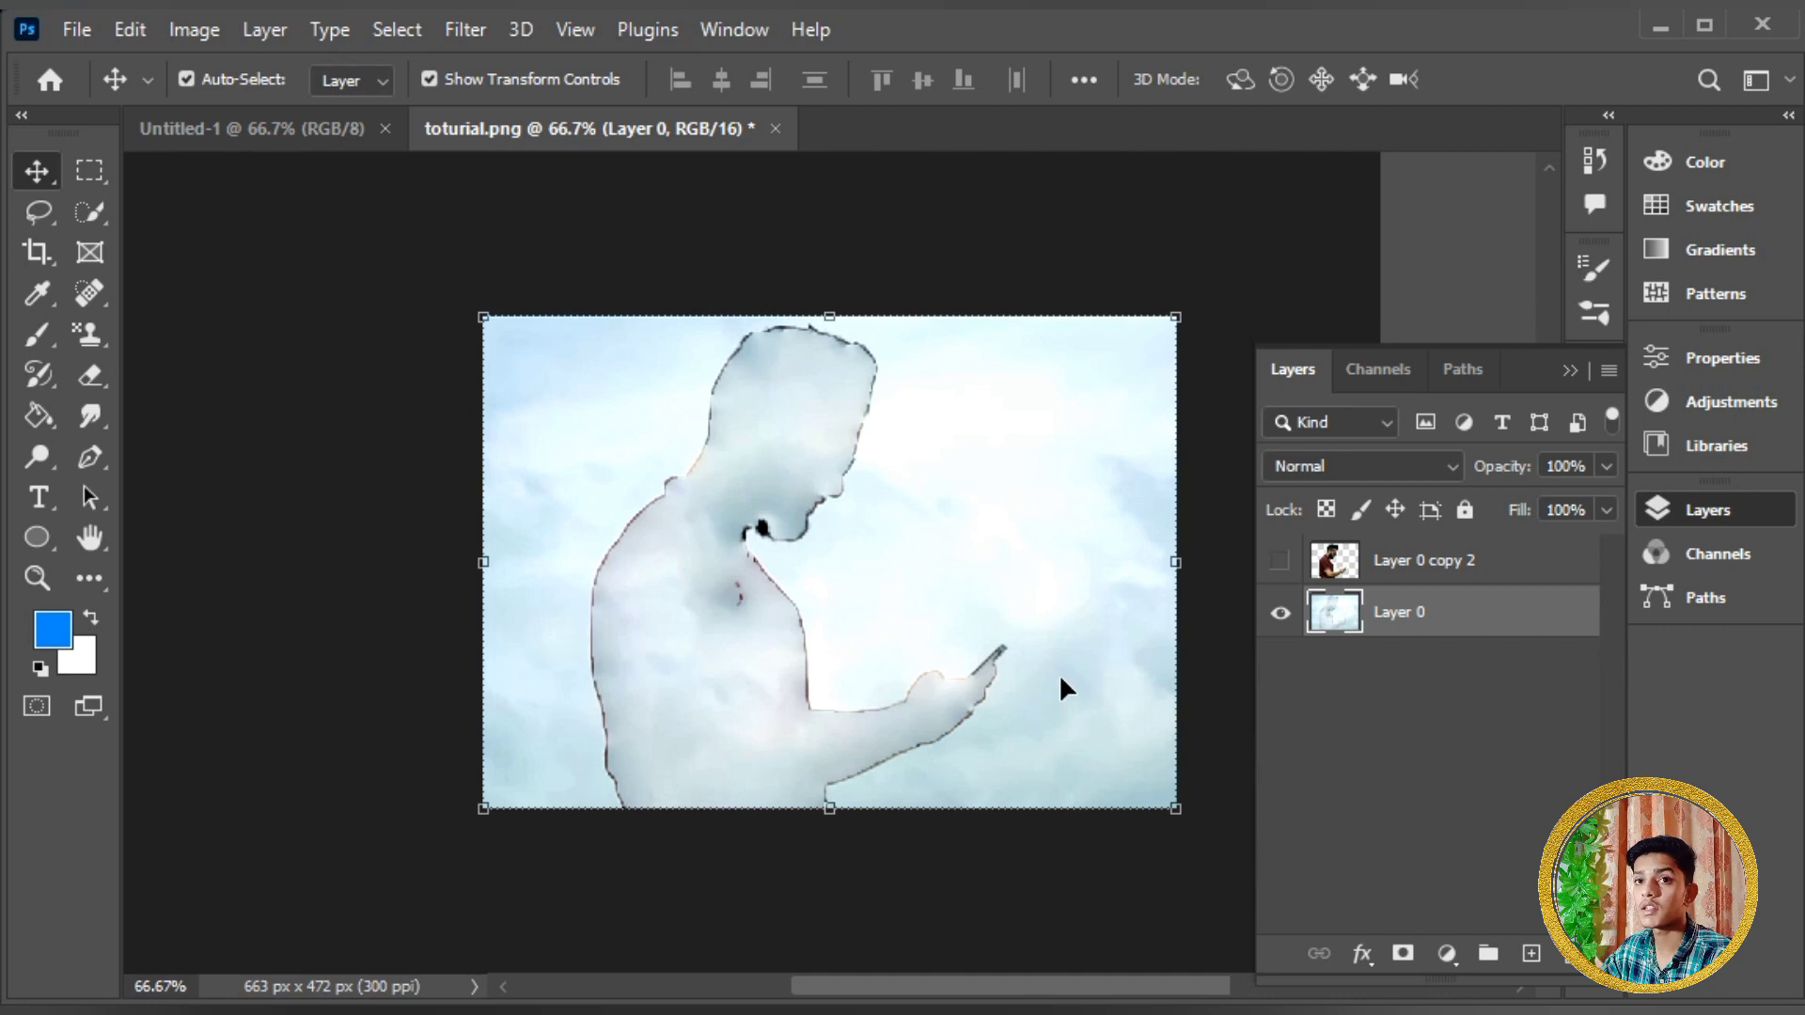
Undo the deselection, the hiding of Layer 0 copy 2 and the Content-Aware fill.
key("ctrl+z")
key("ctrl+z")
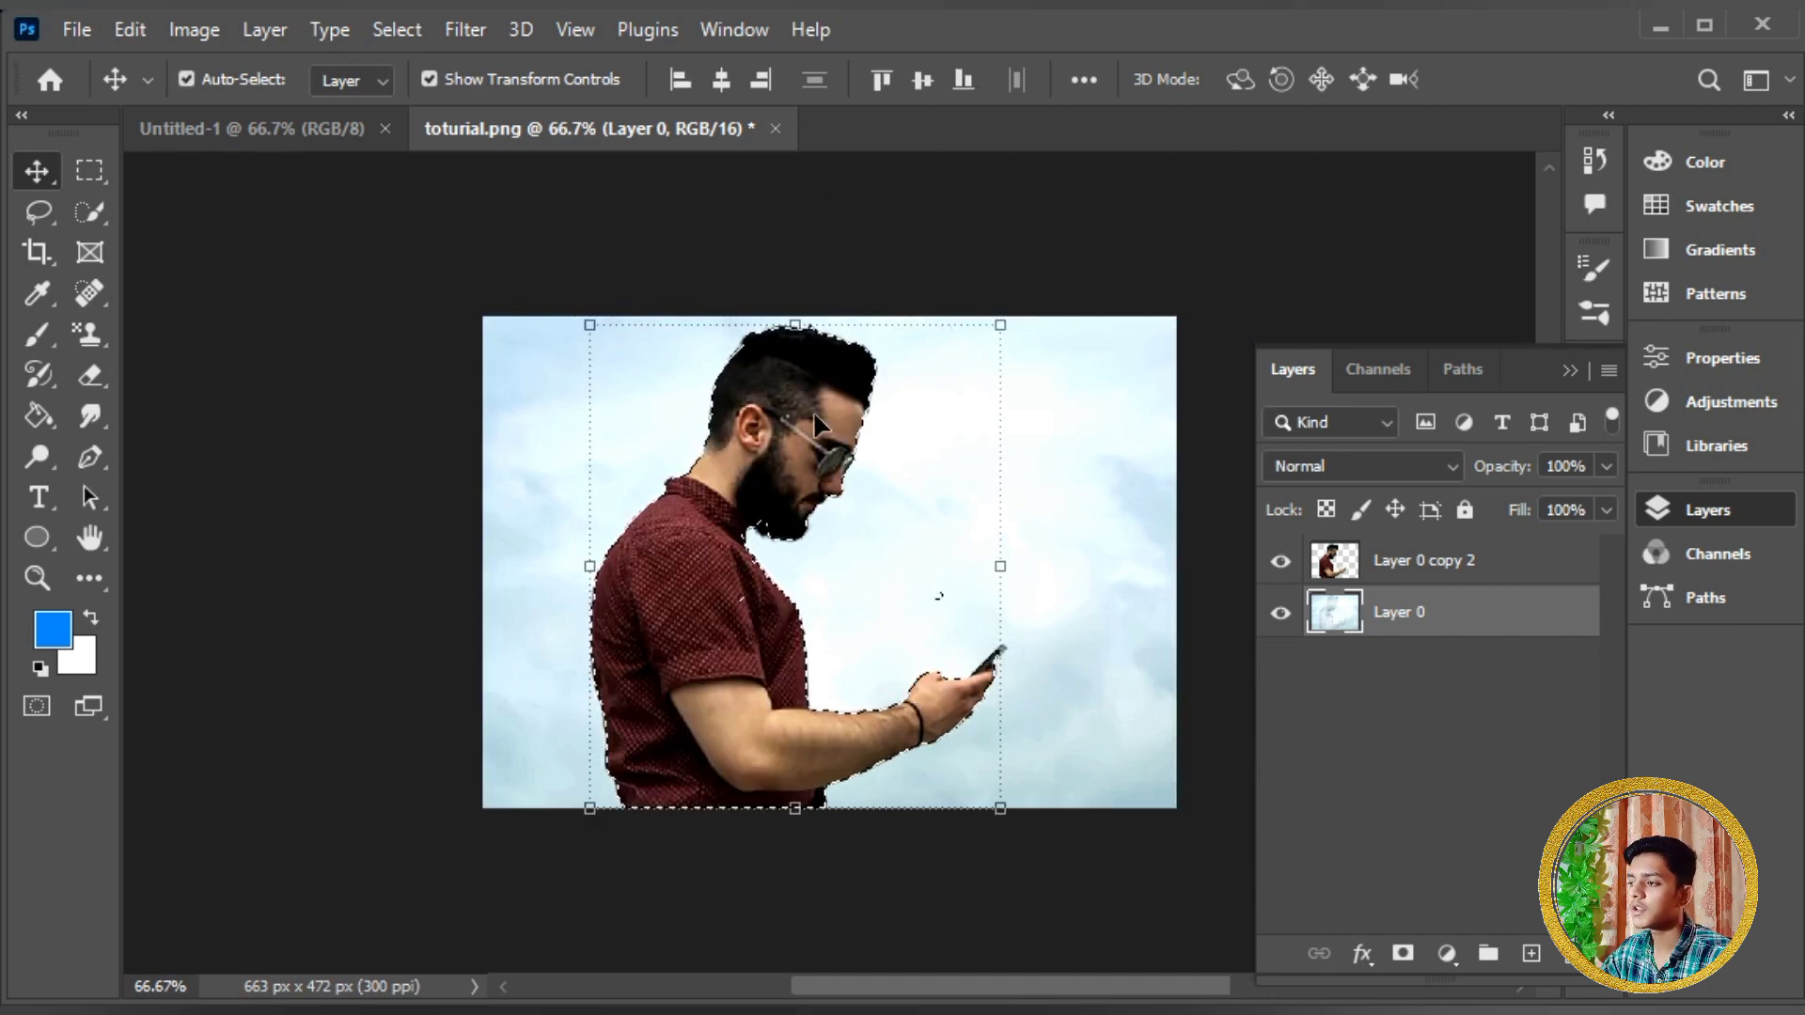
key("ctrl+z")
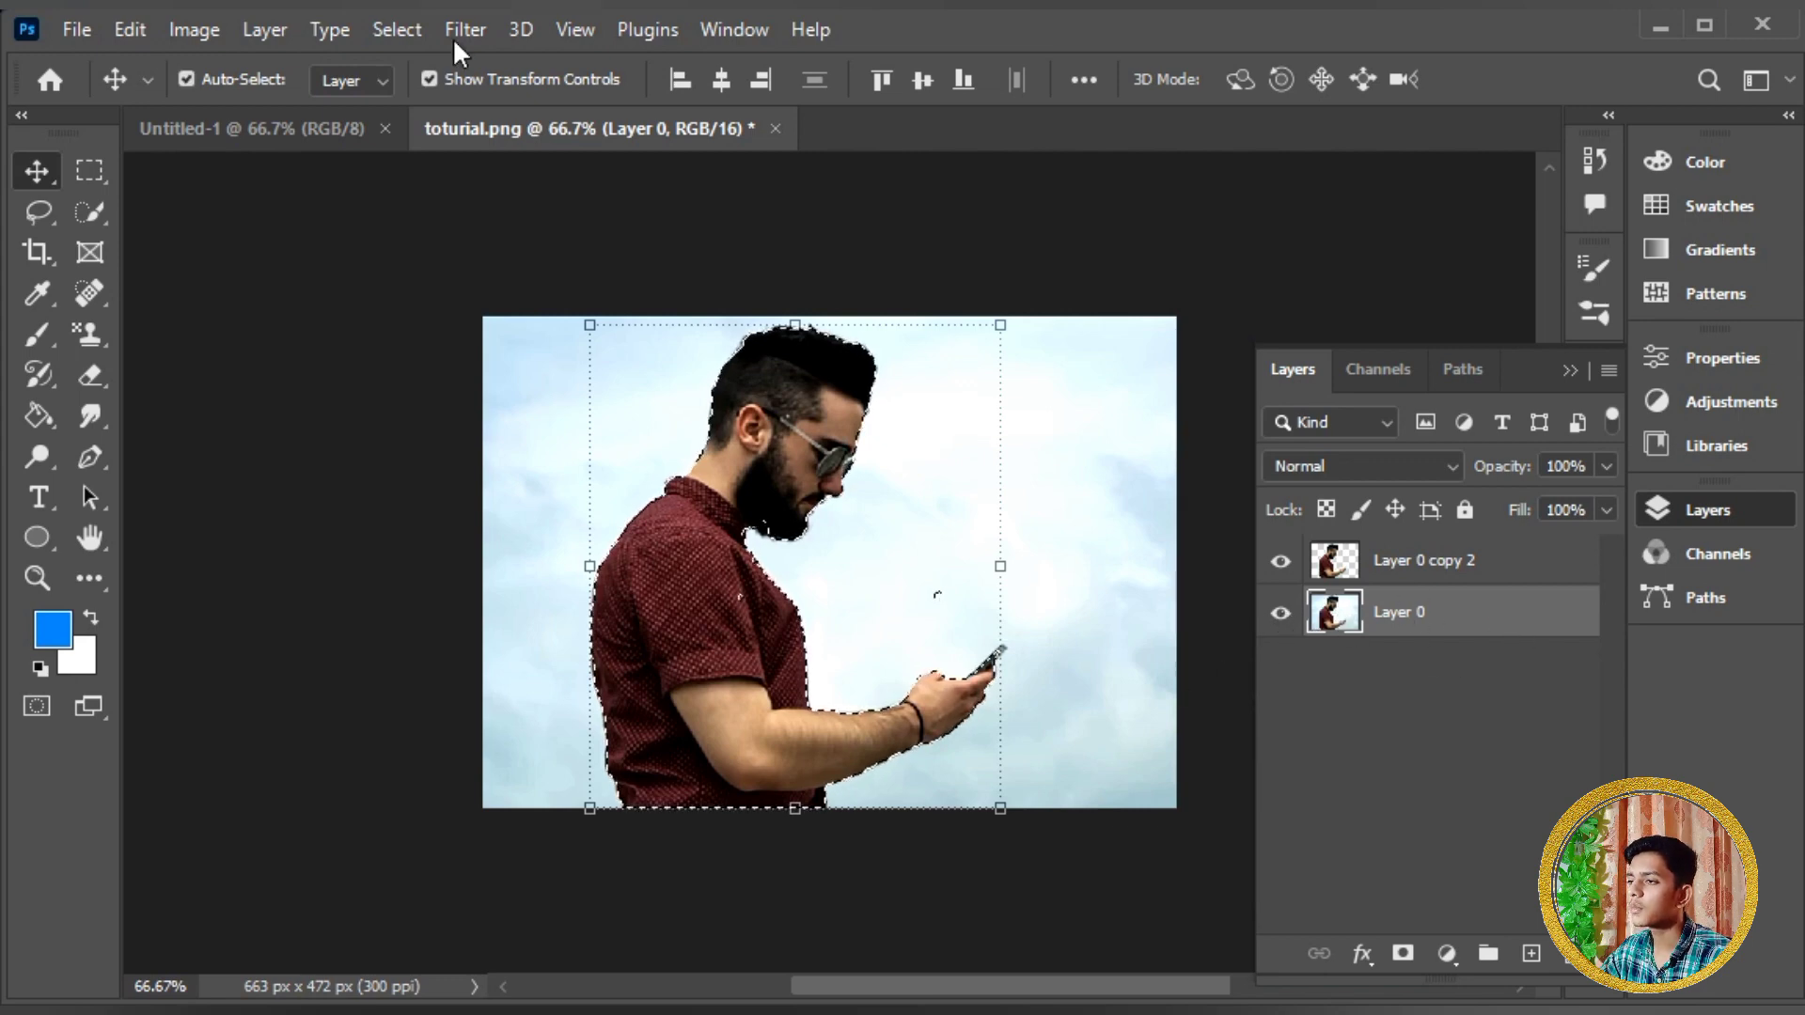
Expand the selection around the man by 10 pixels.
left_click(201, 38)
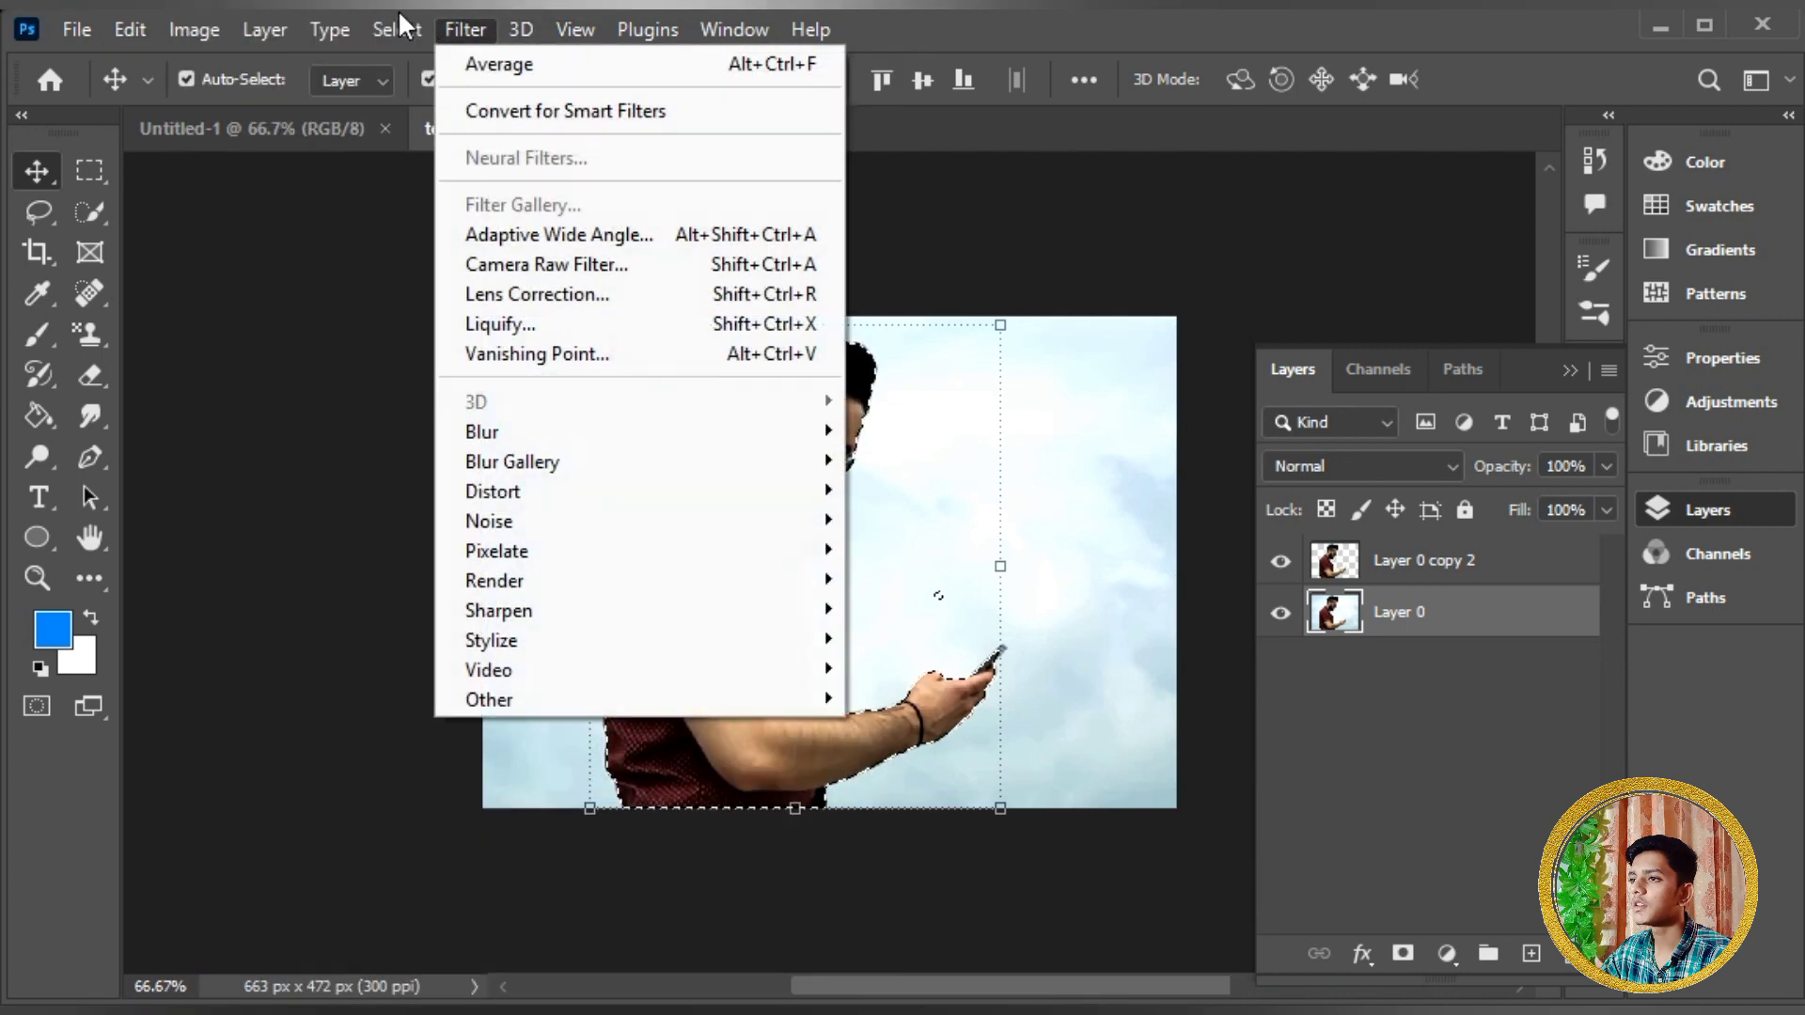
mouse_move(397, 36)
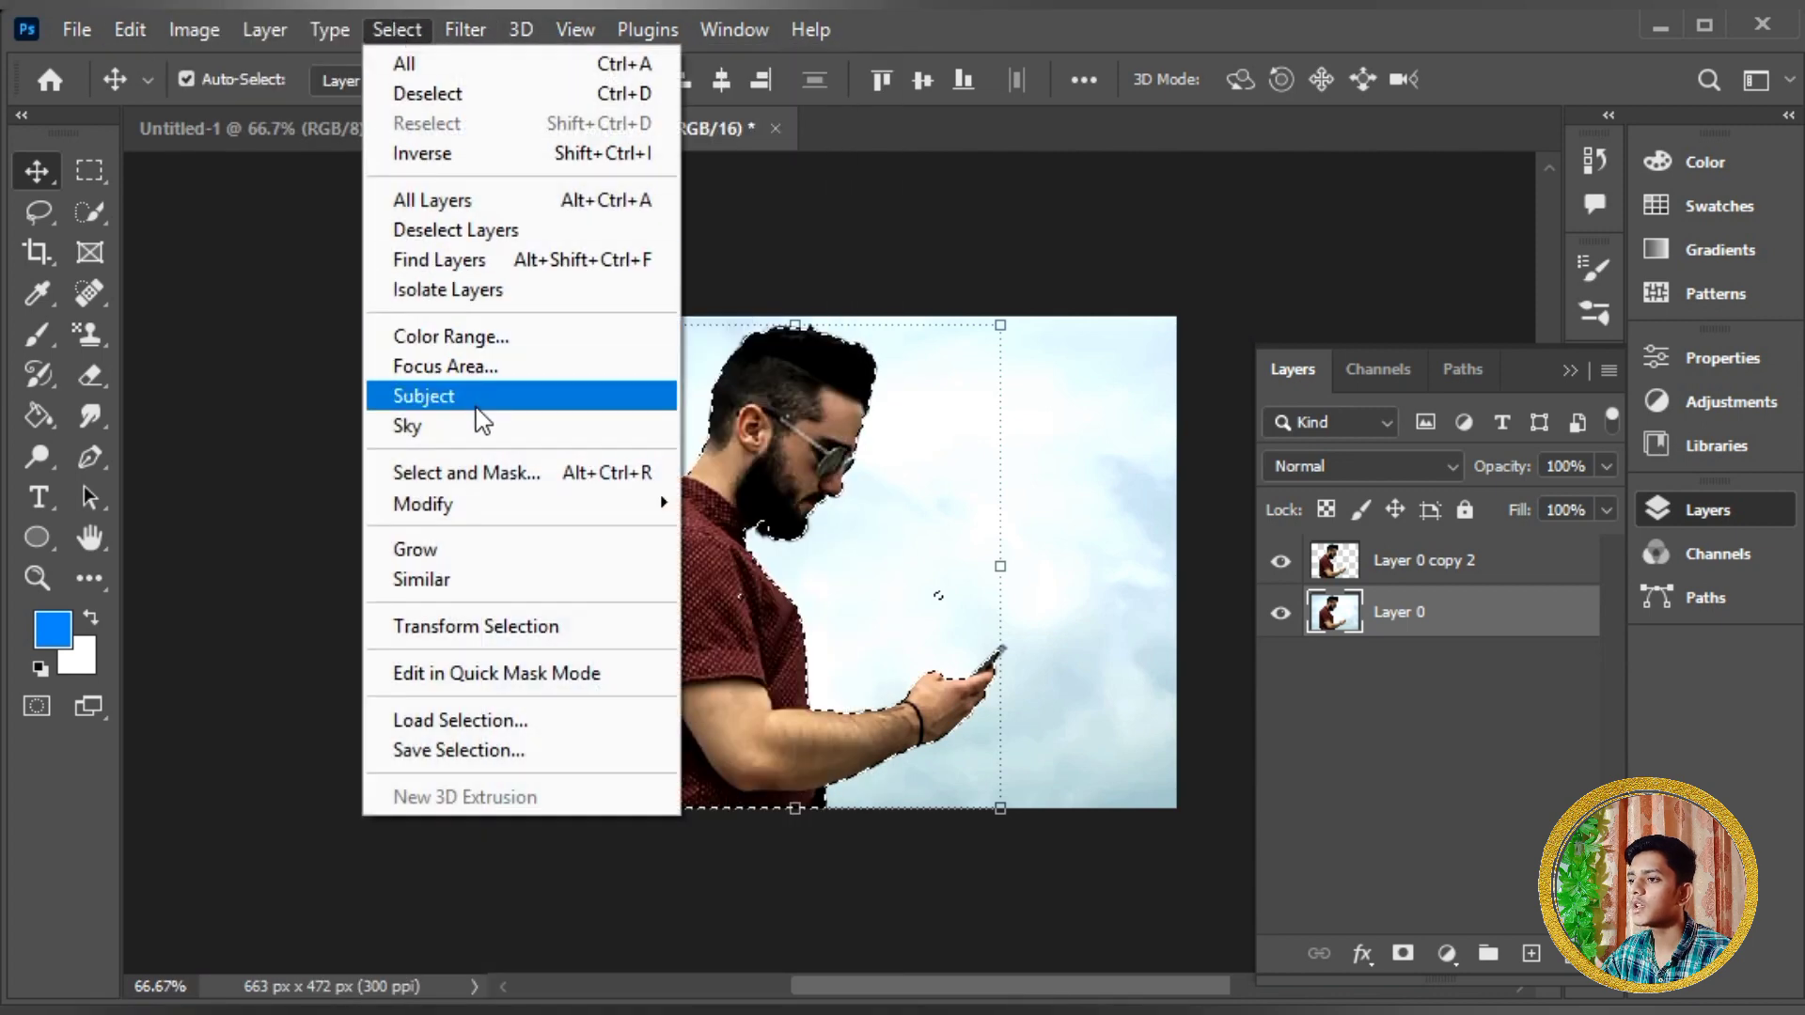
mouse_move(596, 504)
left_click(772, 564)
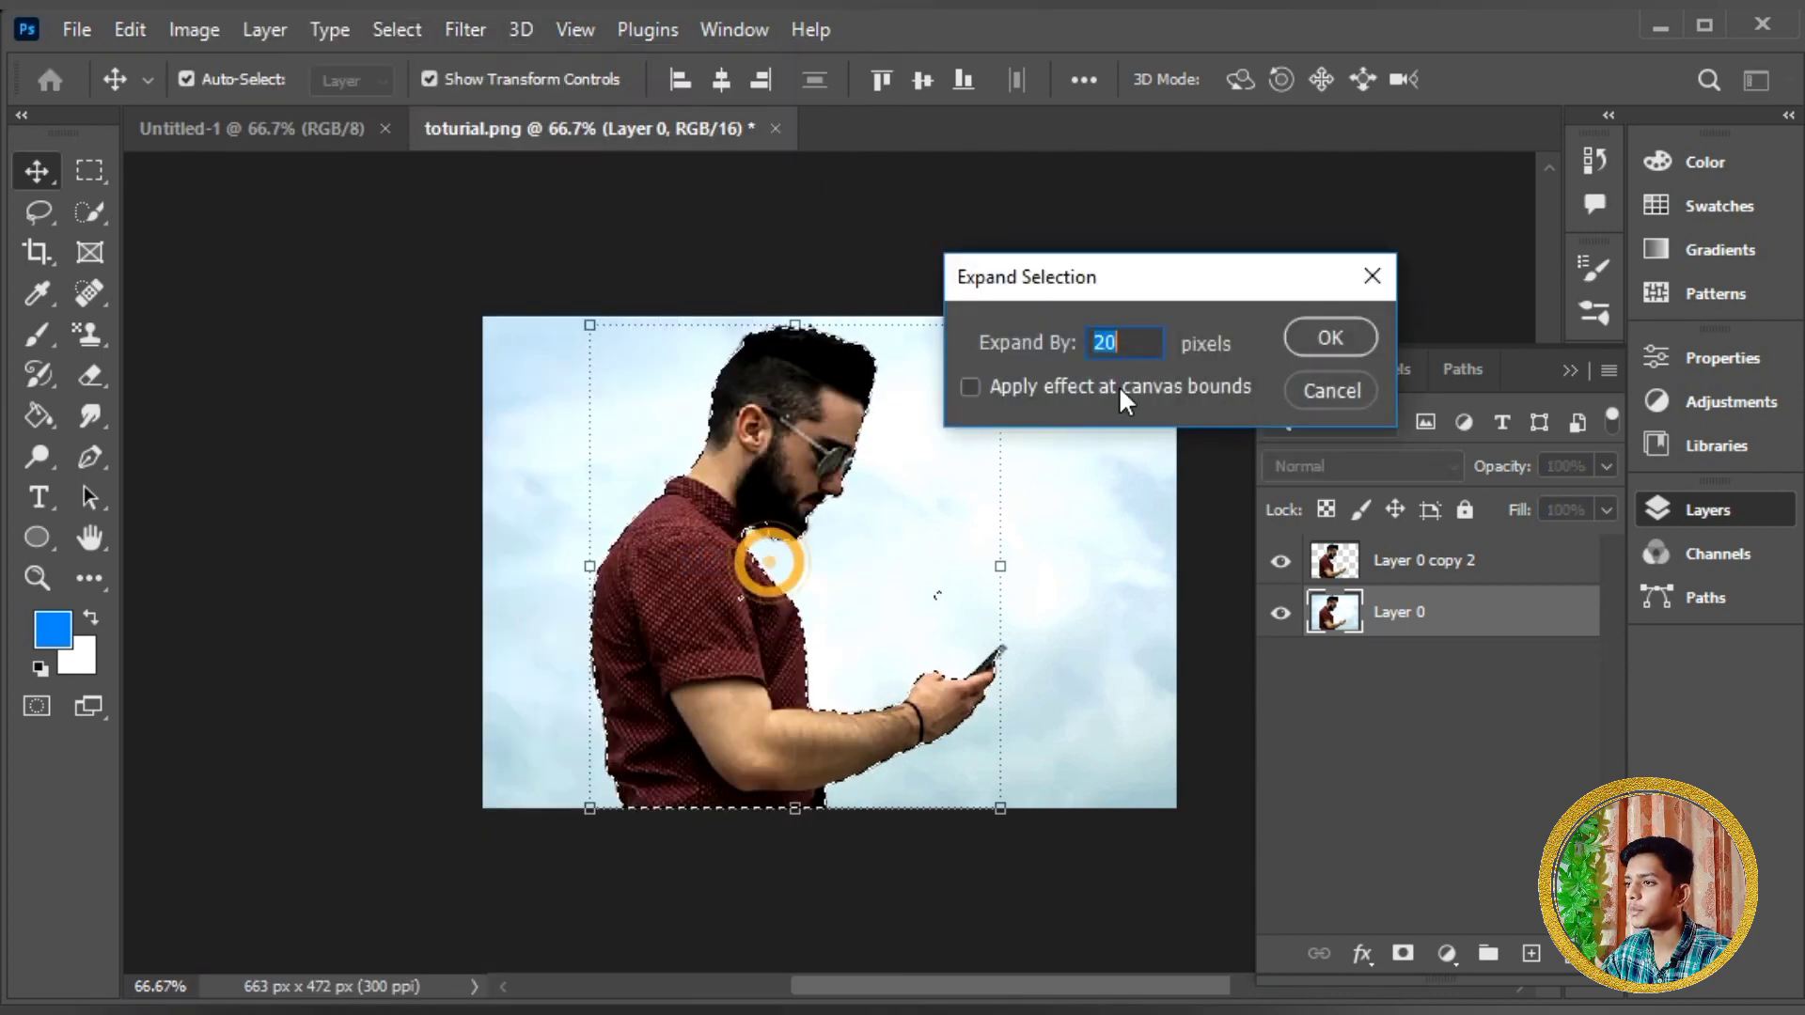
key("BackSpace")
type("10")
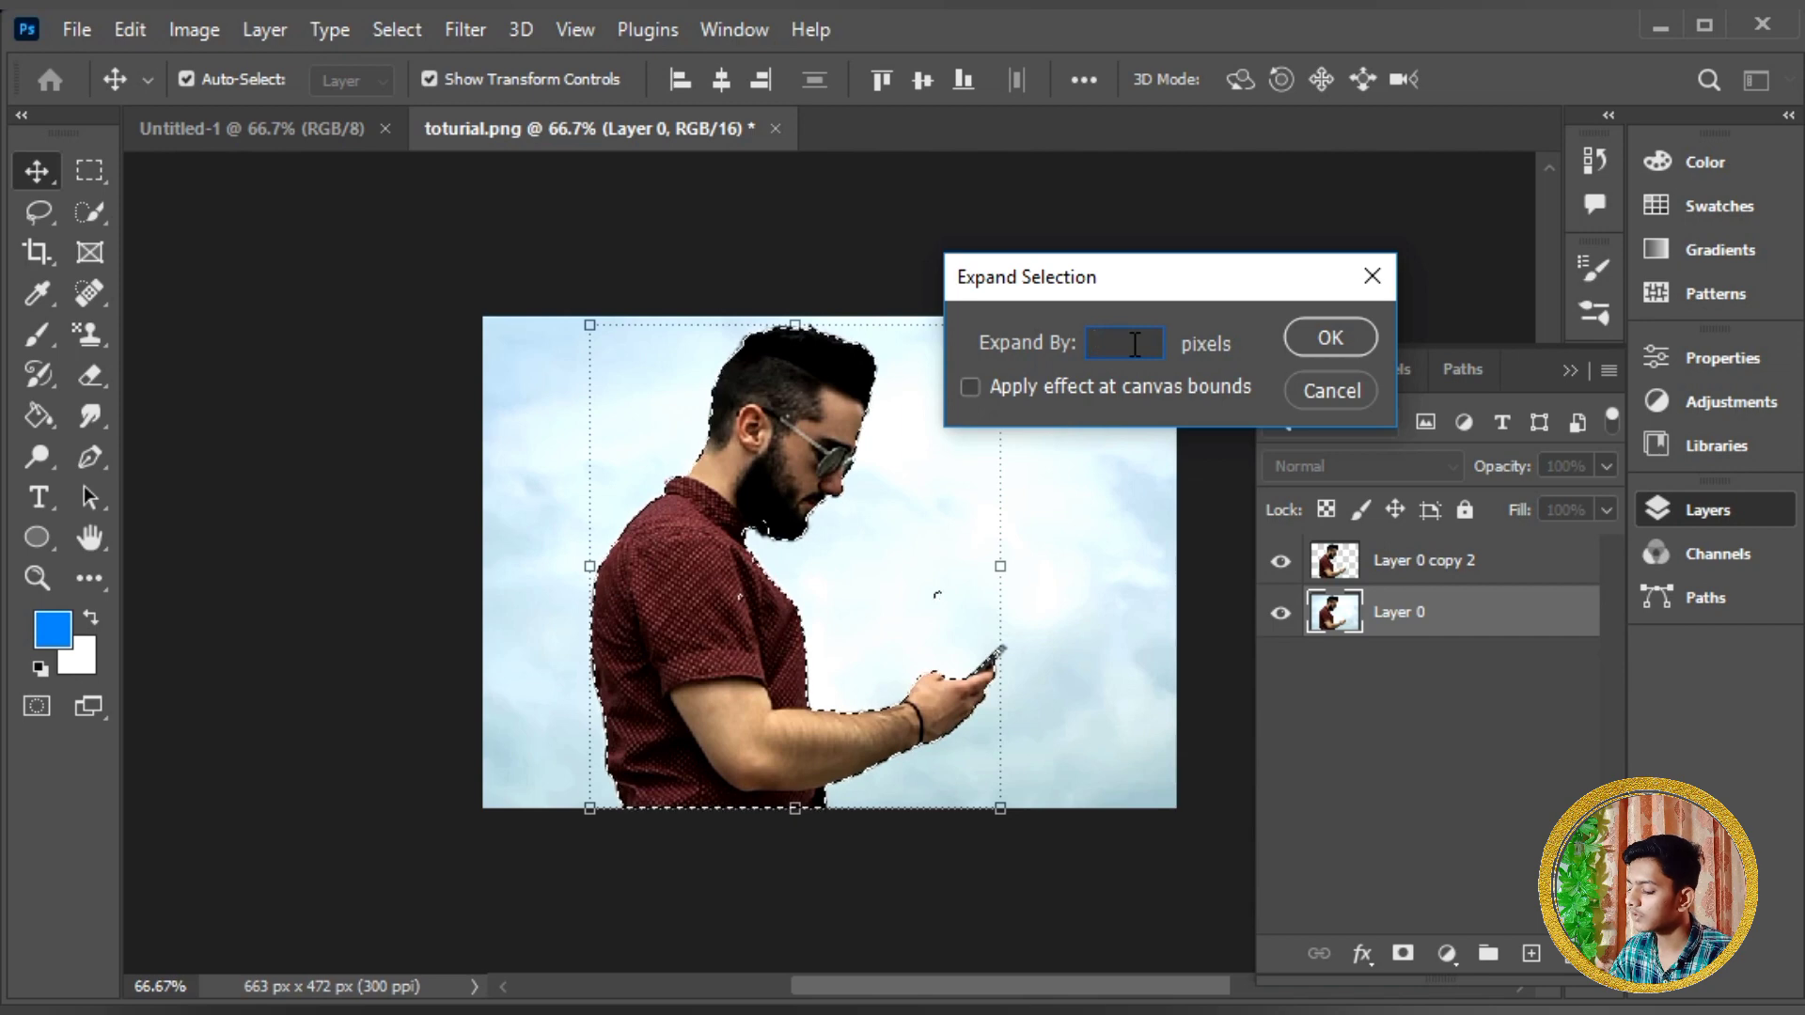
left_click(1328, 337)
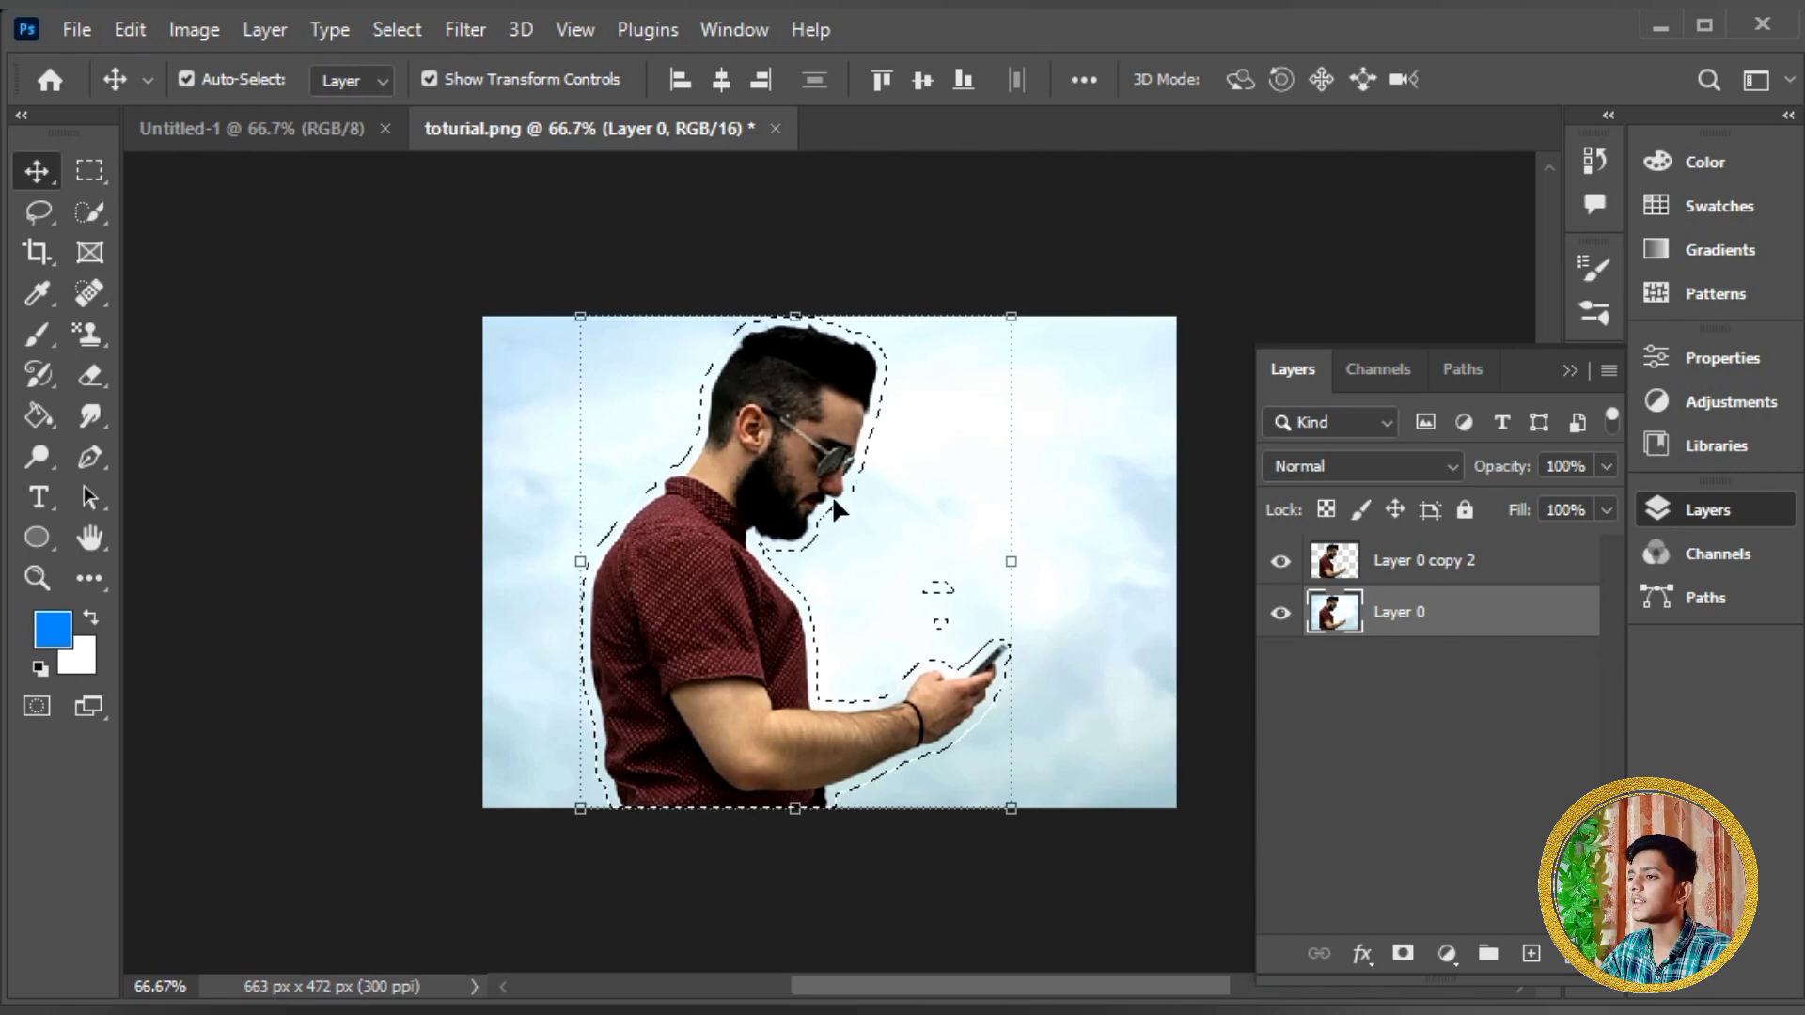
Fill the expanded selection on Layer 0 with Content-Aware contents, keeping color adaptation on, Normal mode and 100% opacity.
left_click(214, 29)
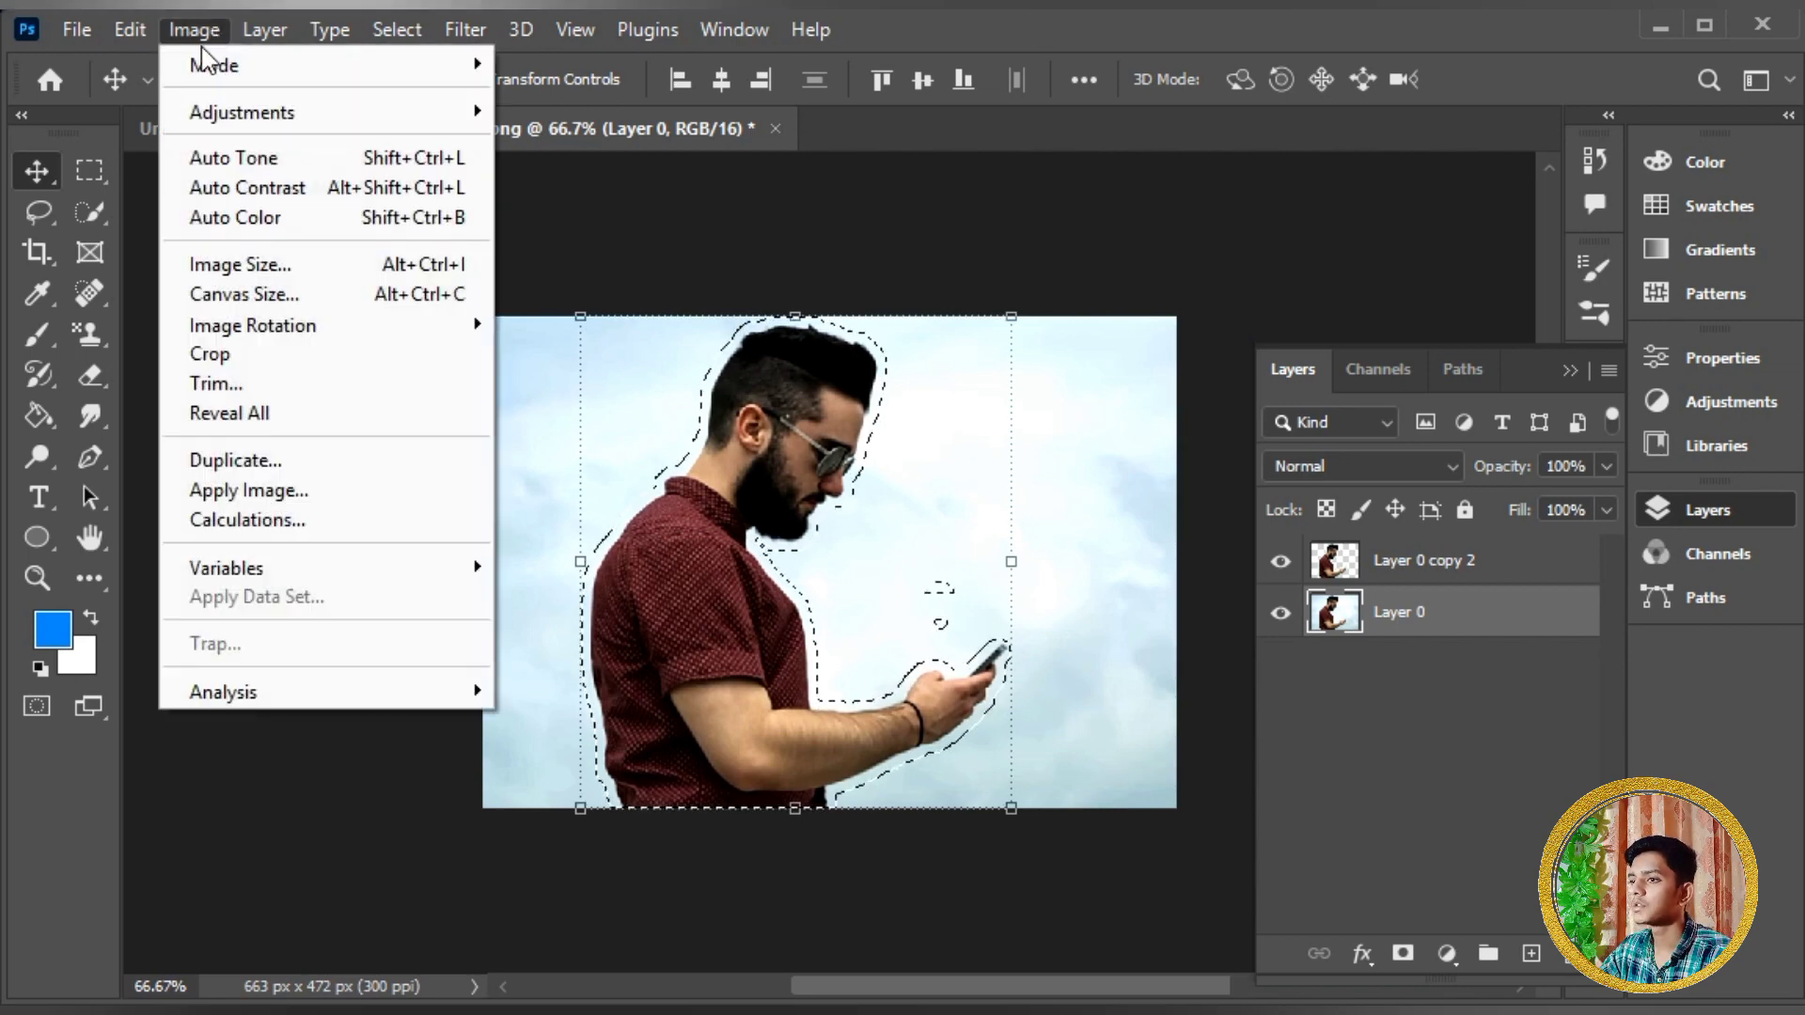
mouse_move(130, 29)
left_click(279, 495)
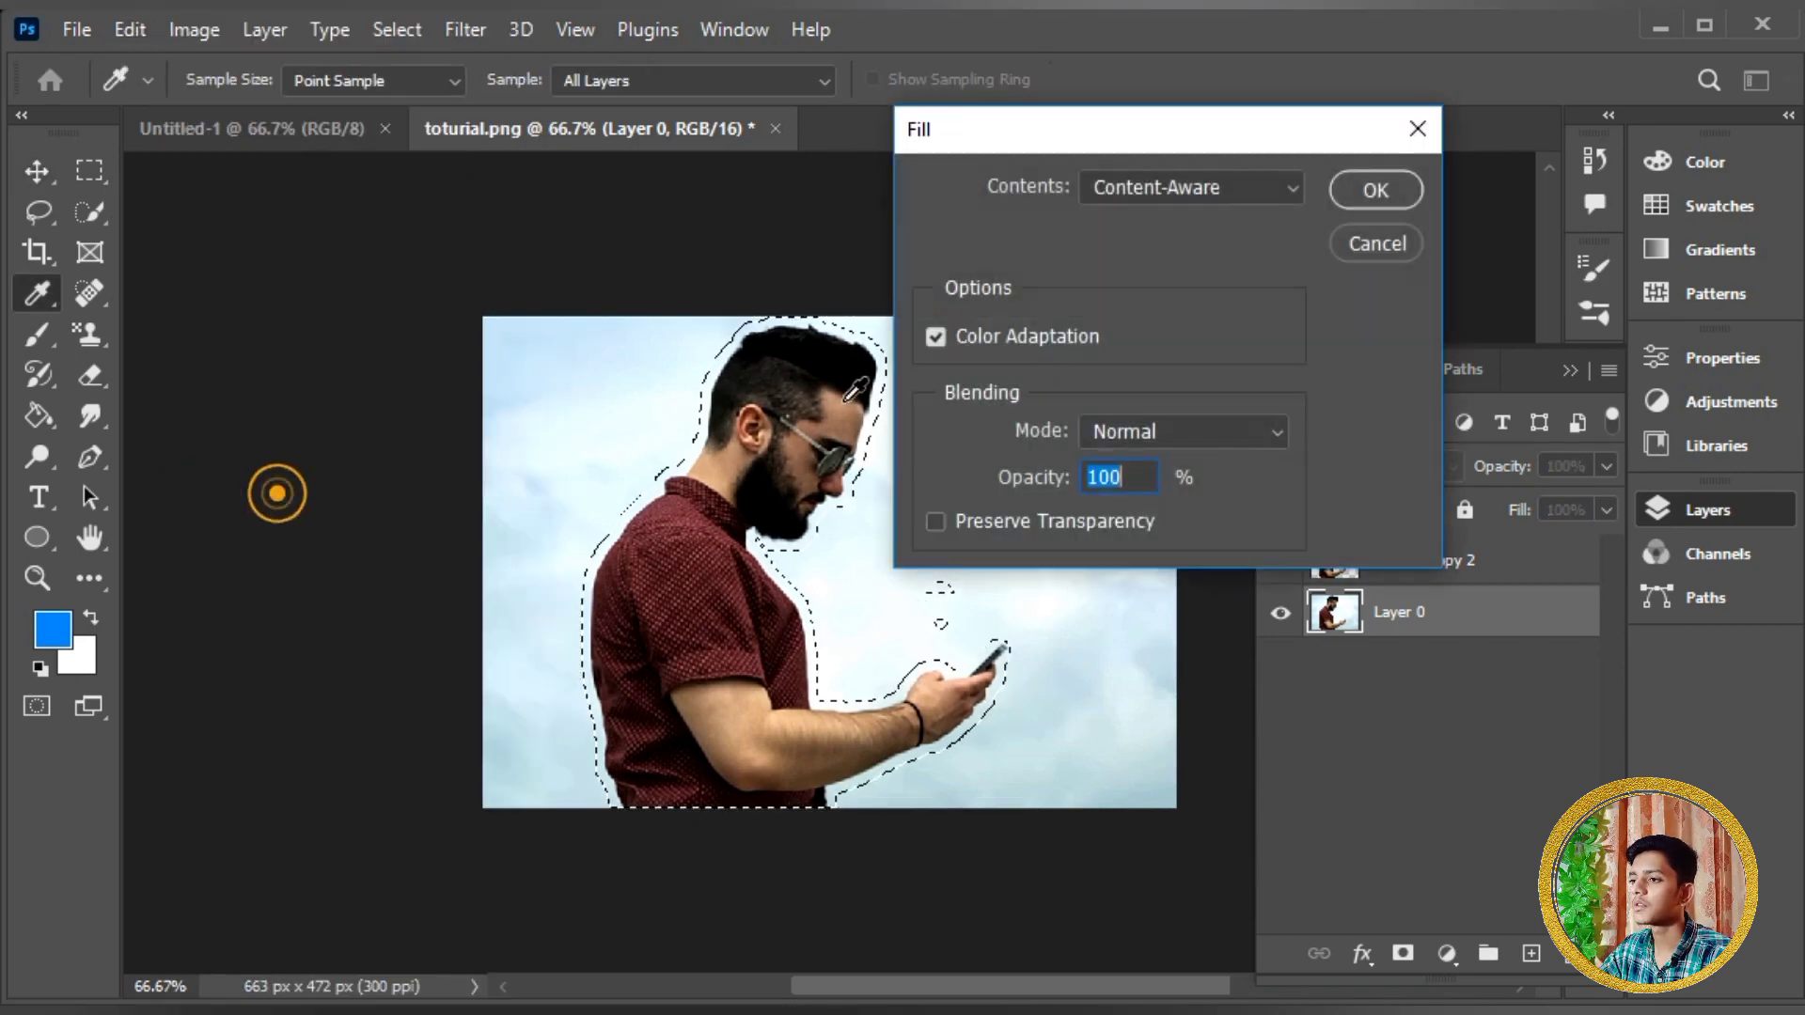
left_click(1387, 177)
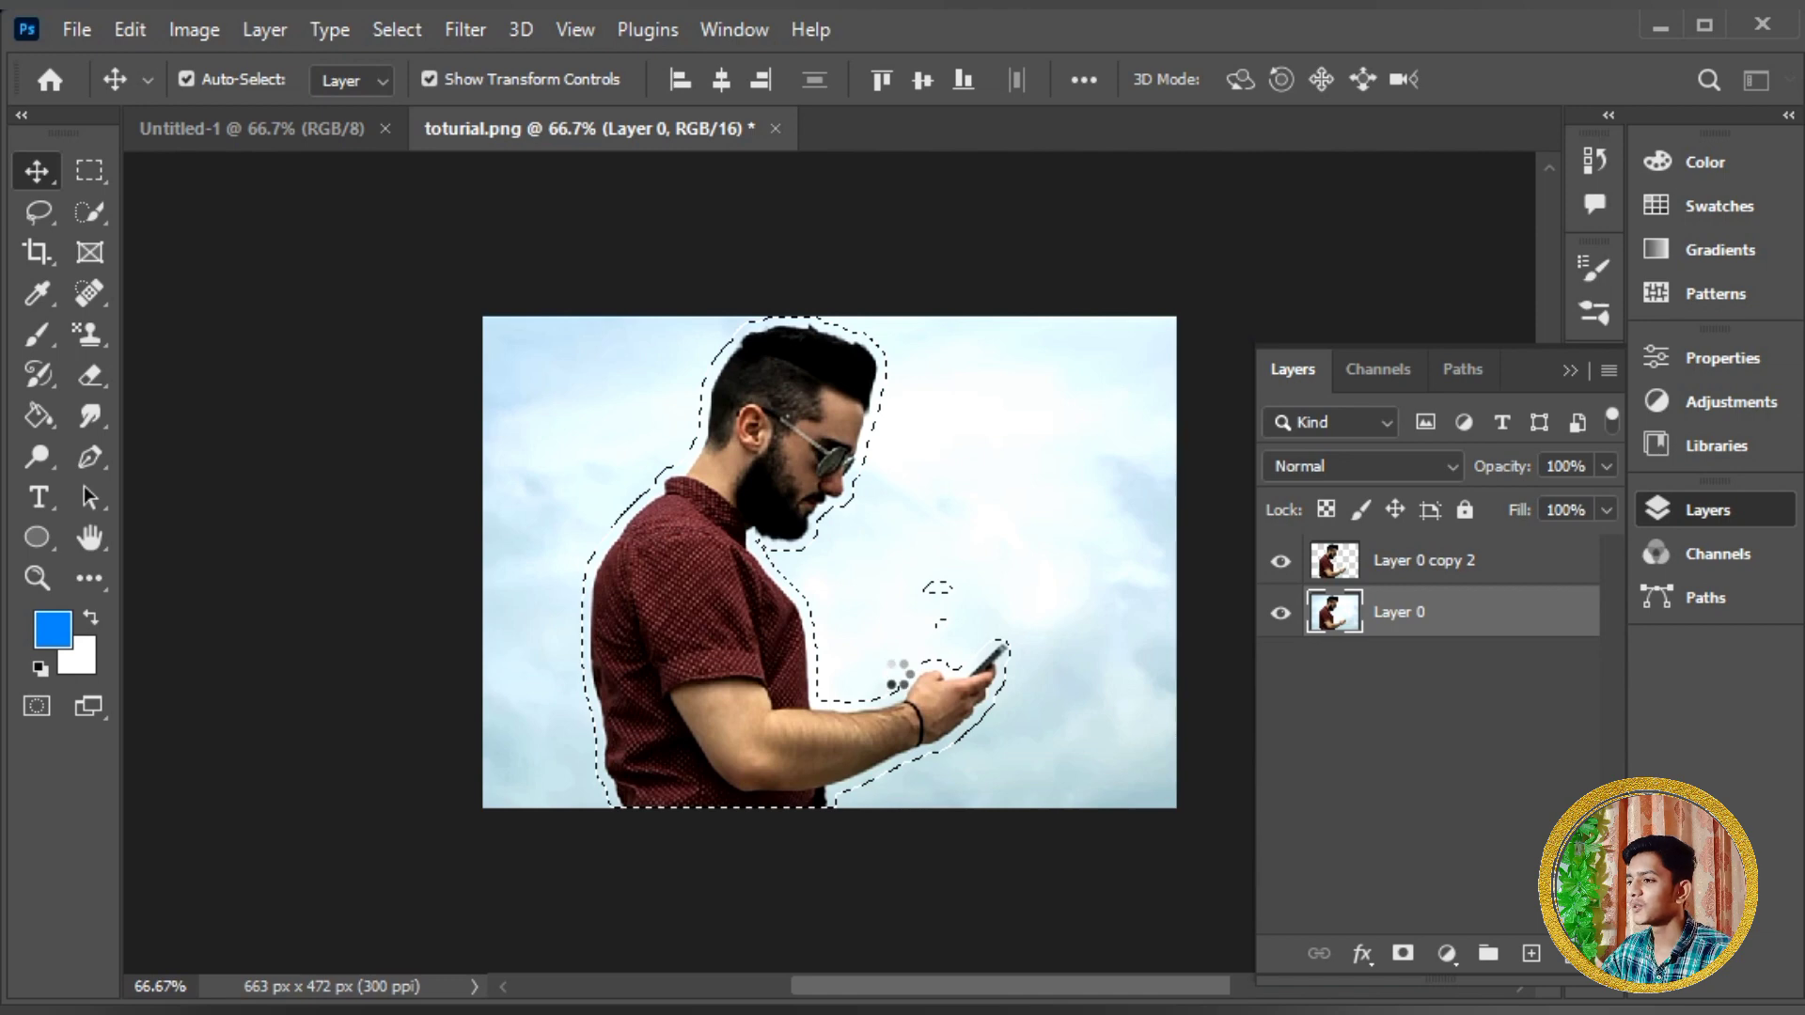
Hide Layer 0 copy 2 to reveal the filled sky on Layer 0, and clear the selection.
left_click(1280, 615)
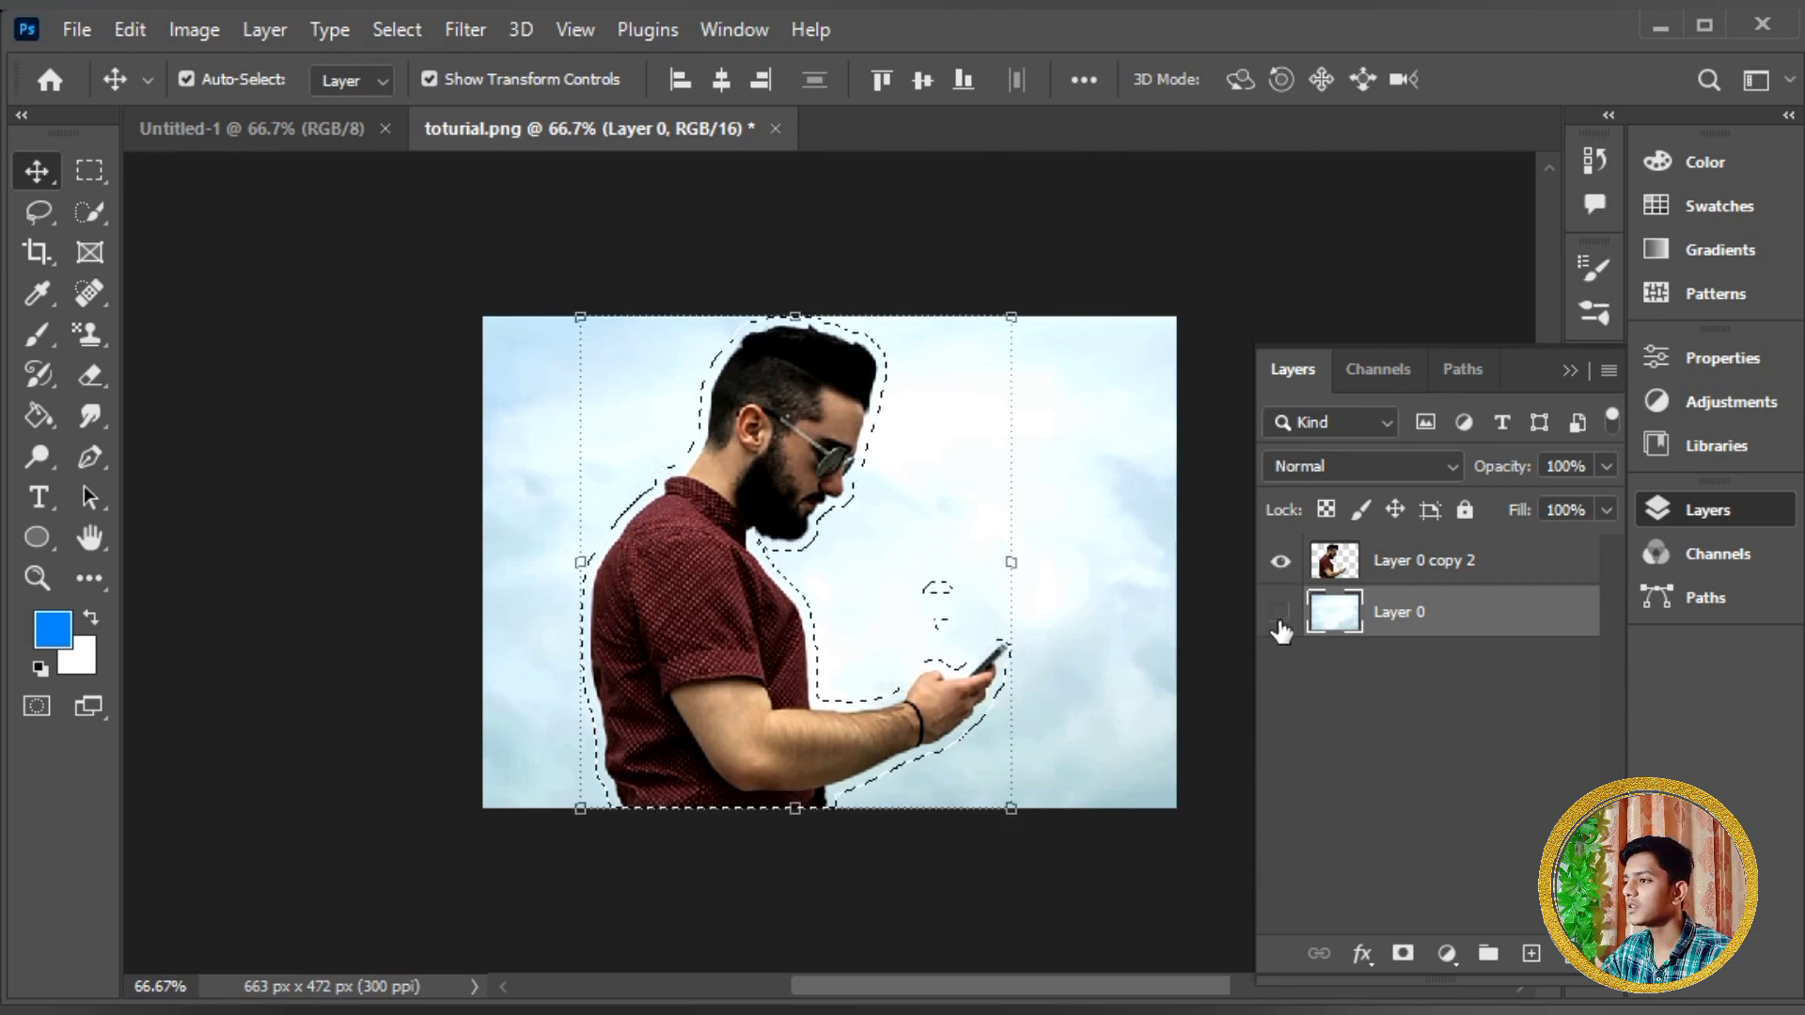
left_click(1280, 613)
left_click(1279, 561)
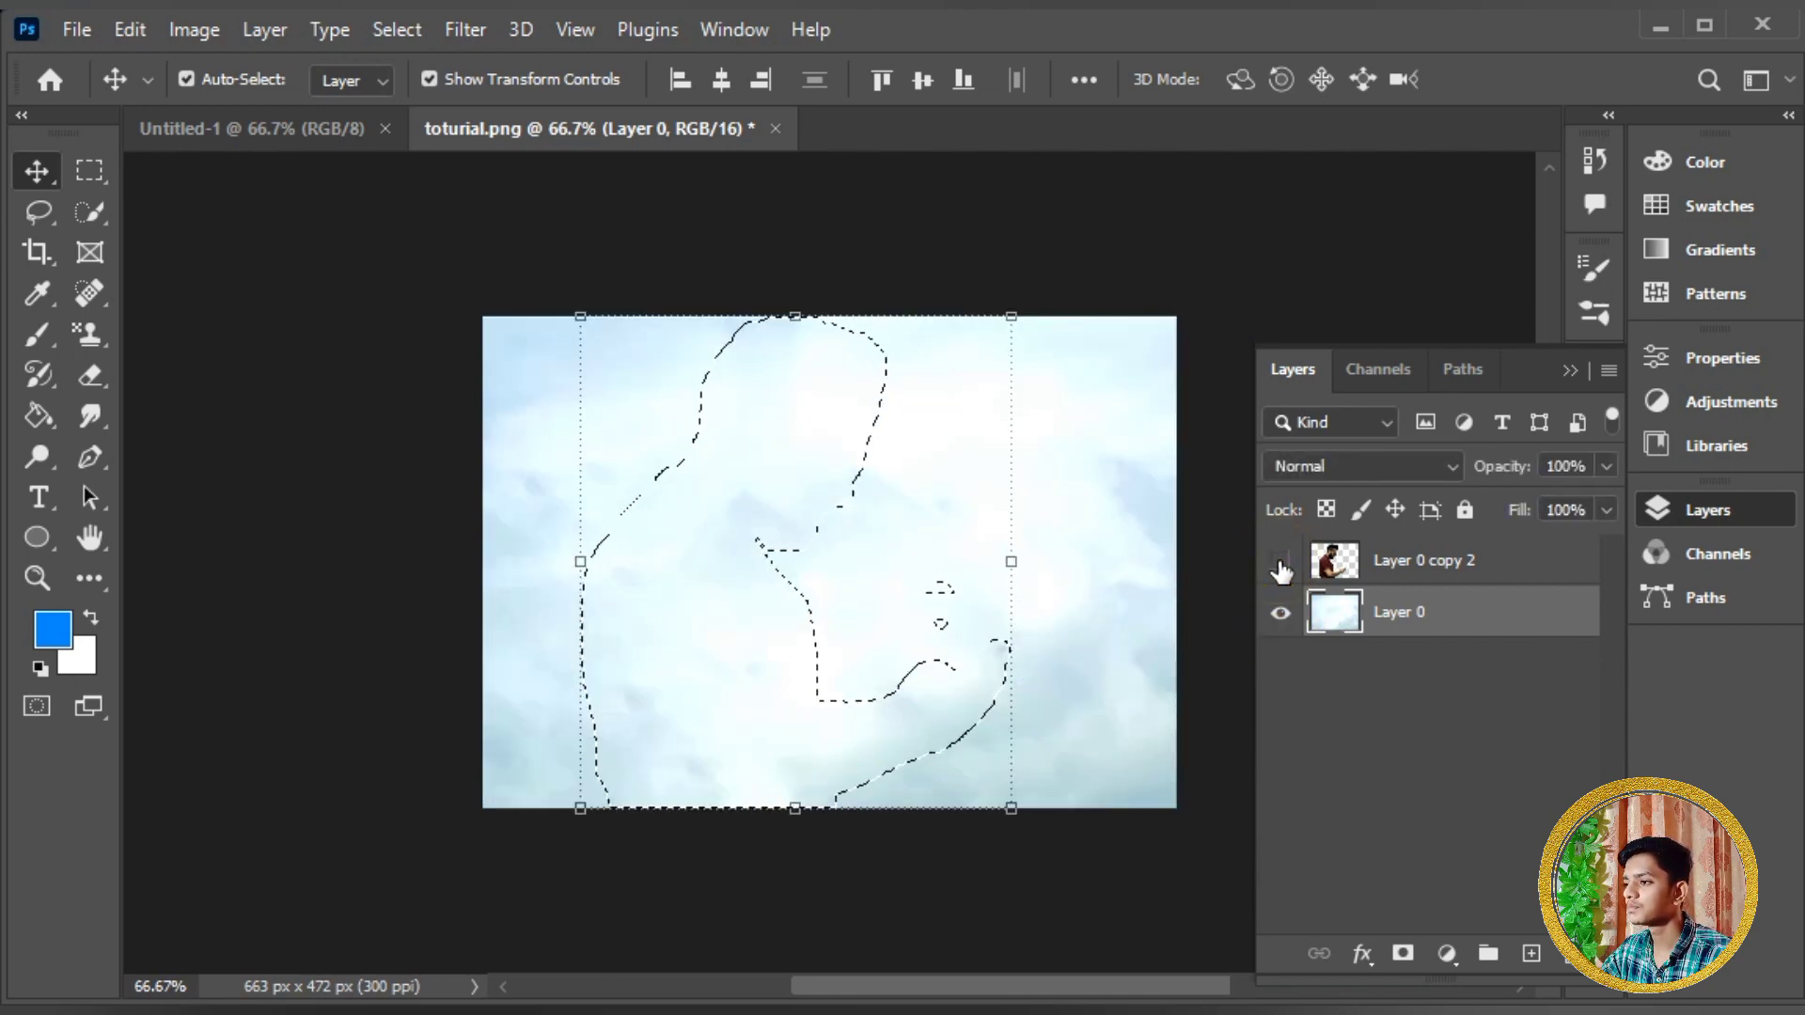
key("ctrl+d")
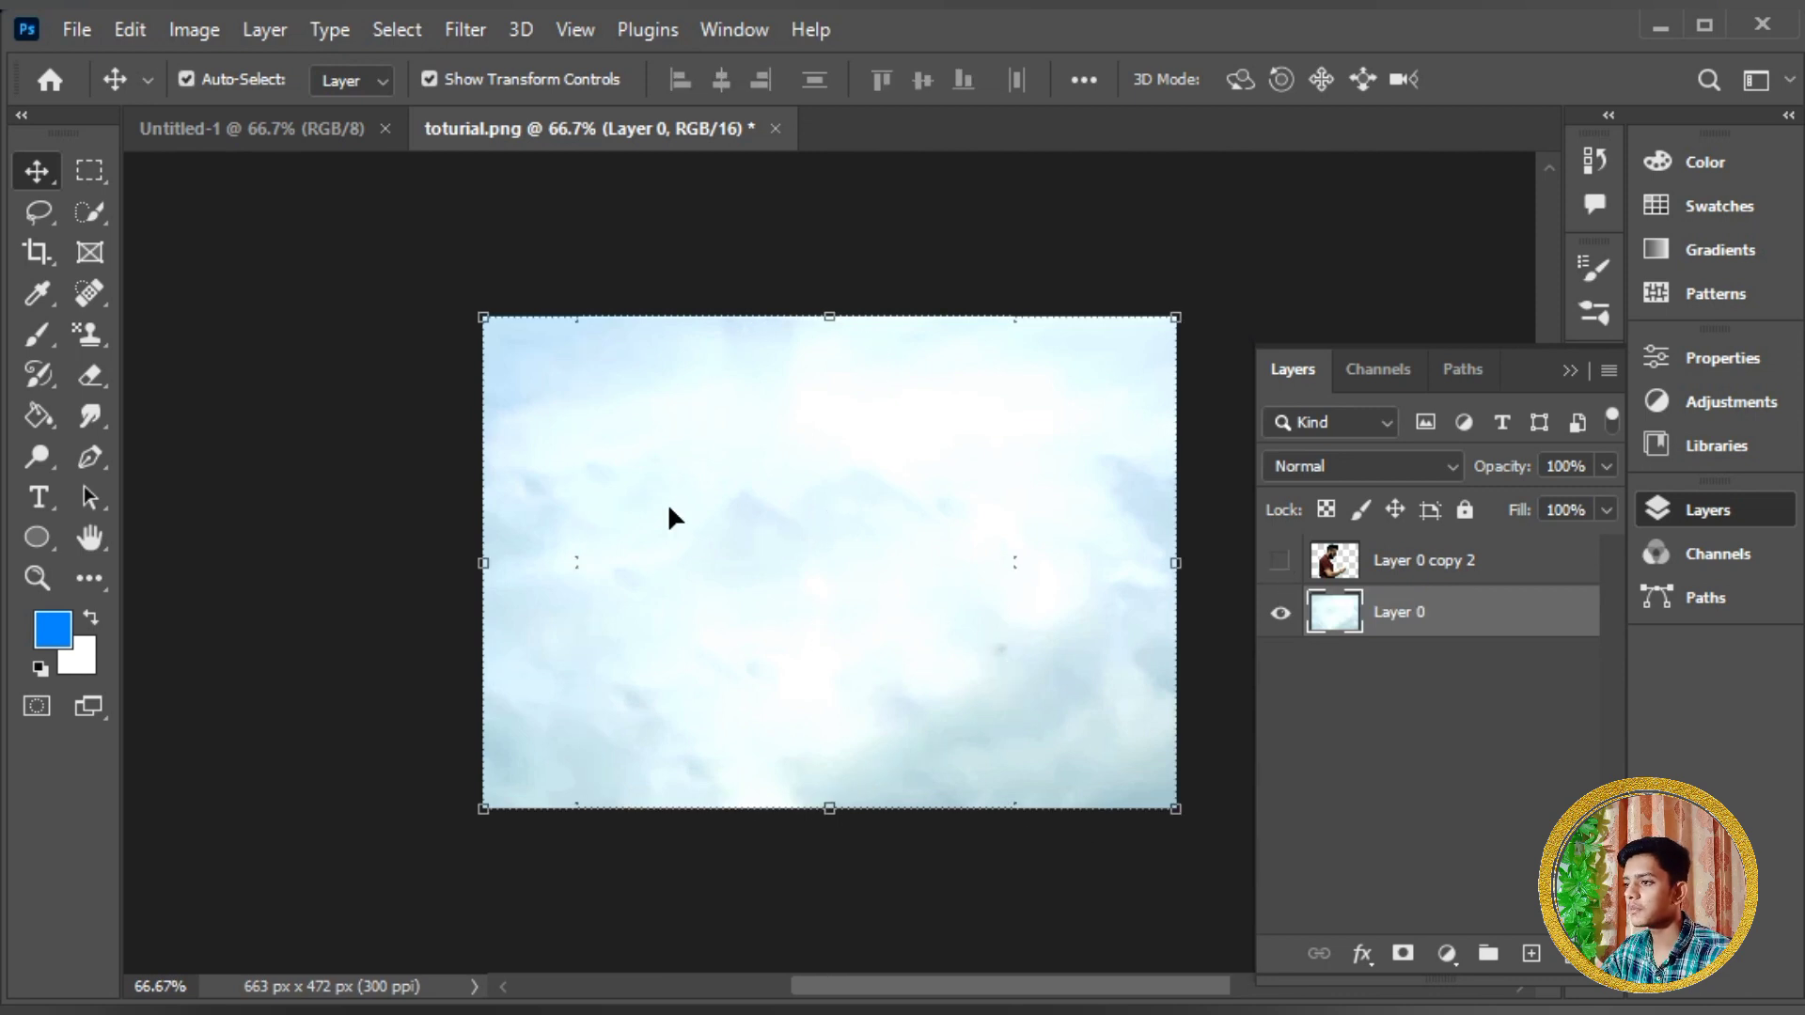
Make Layer 0 copy 2 visible again and start Puppet Warp on it.
left_click(1279, 562)
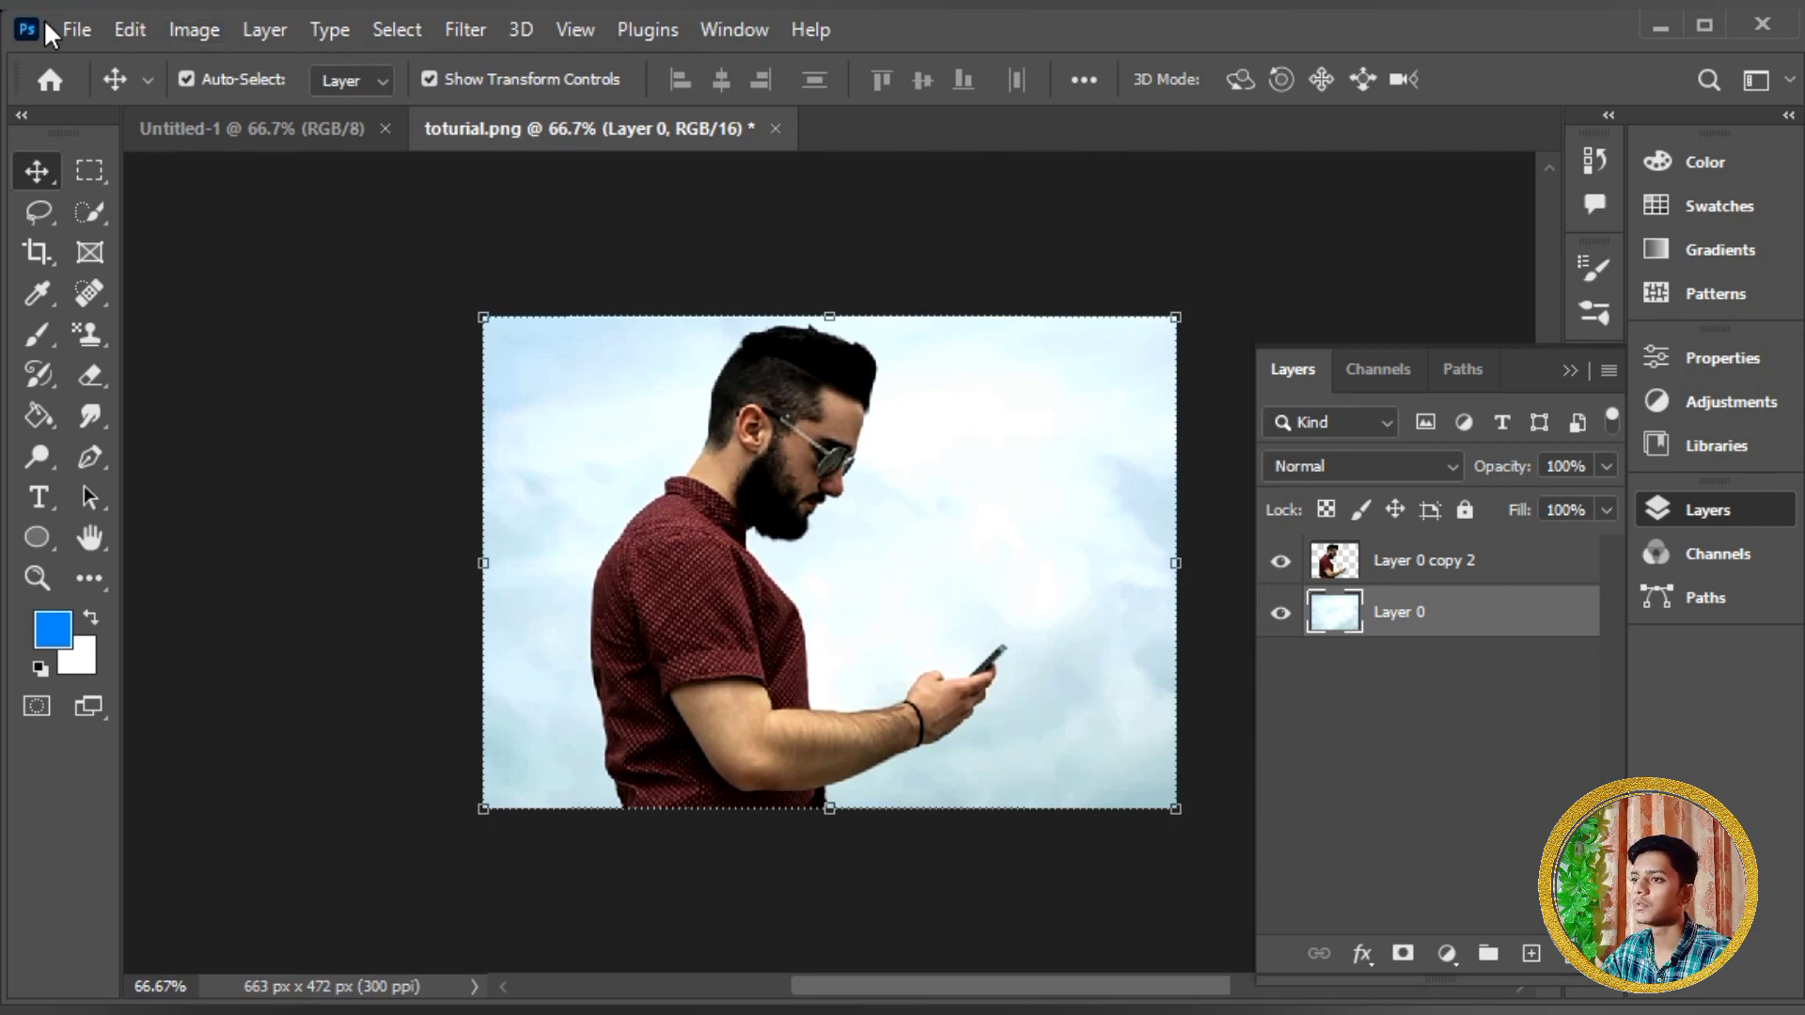
left_click(1389, 562)
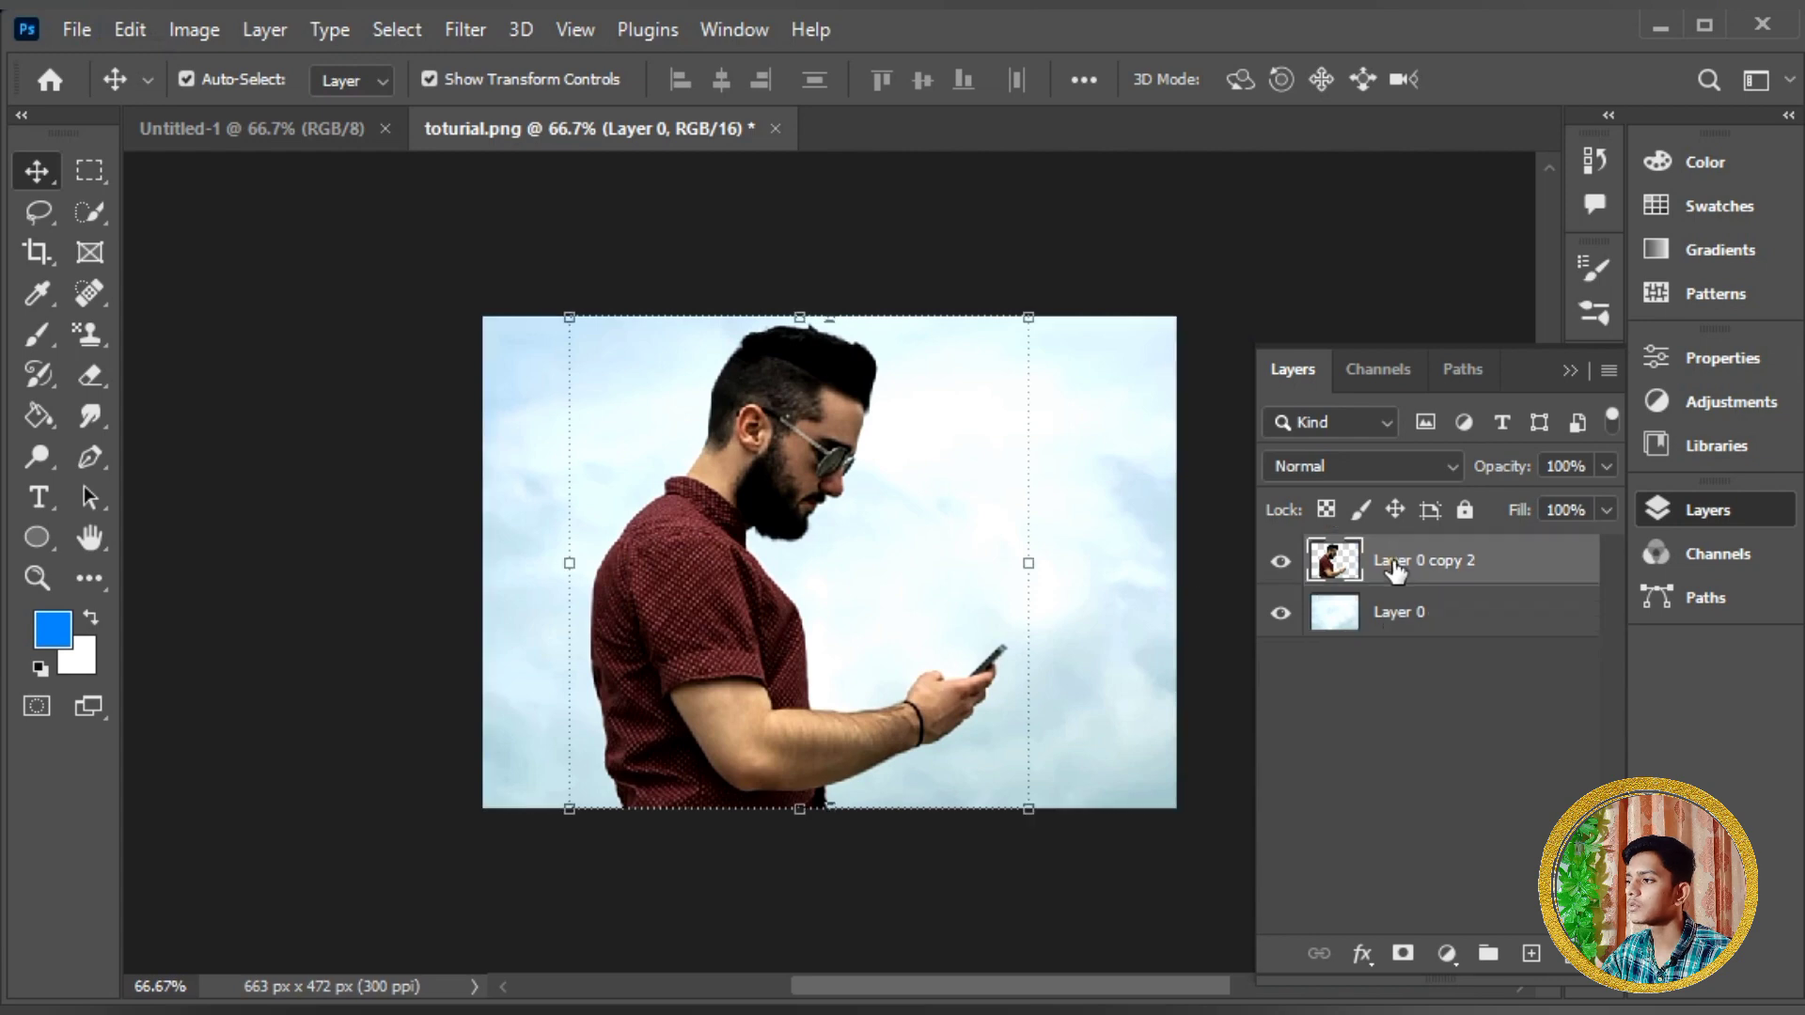
left_click(132, 30)
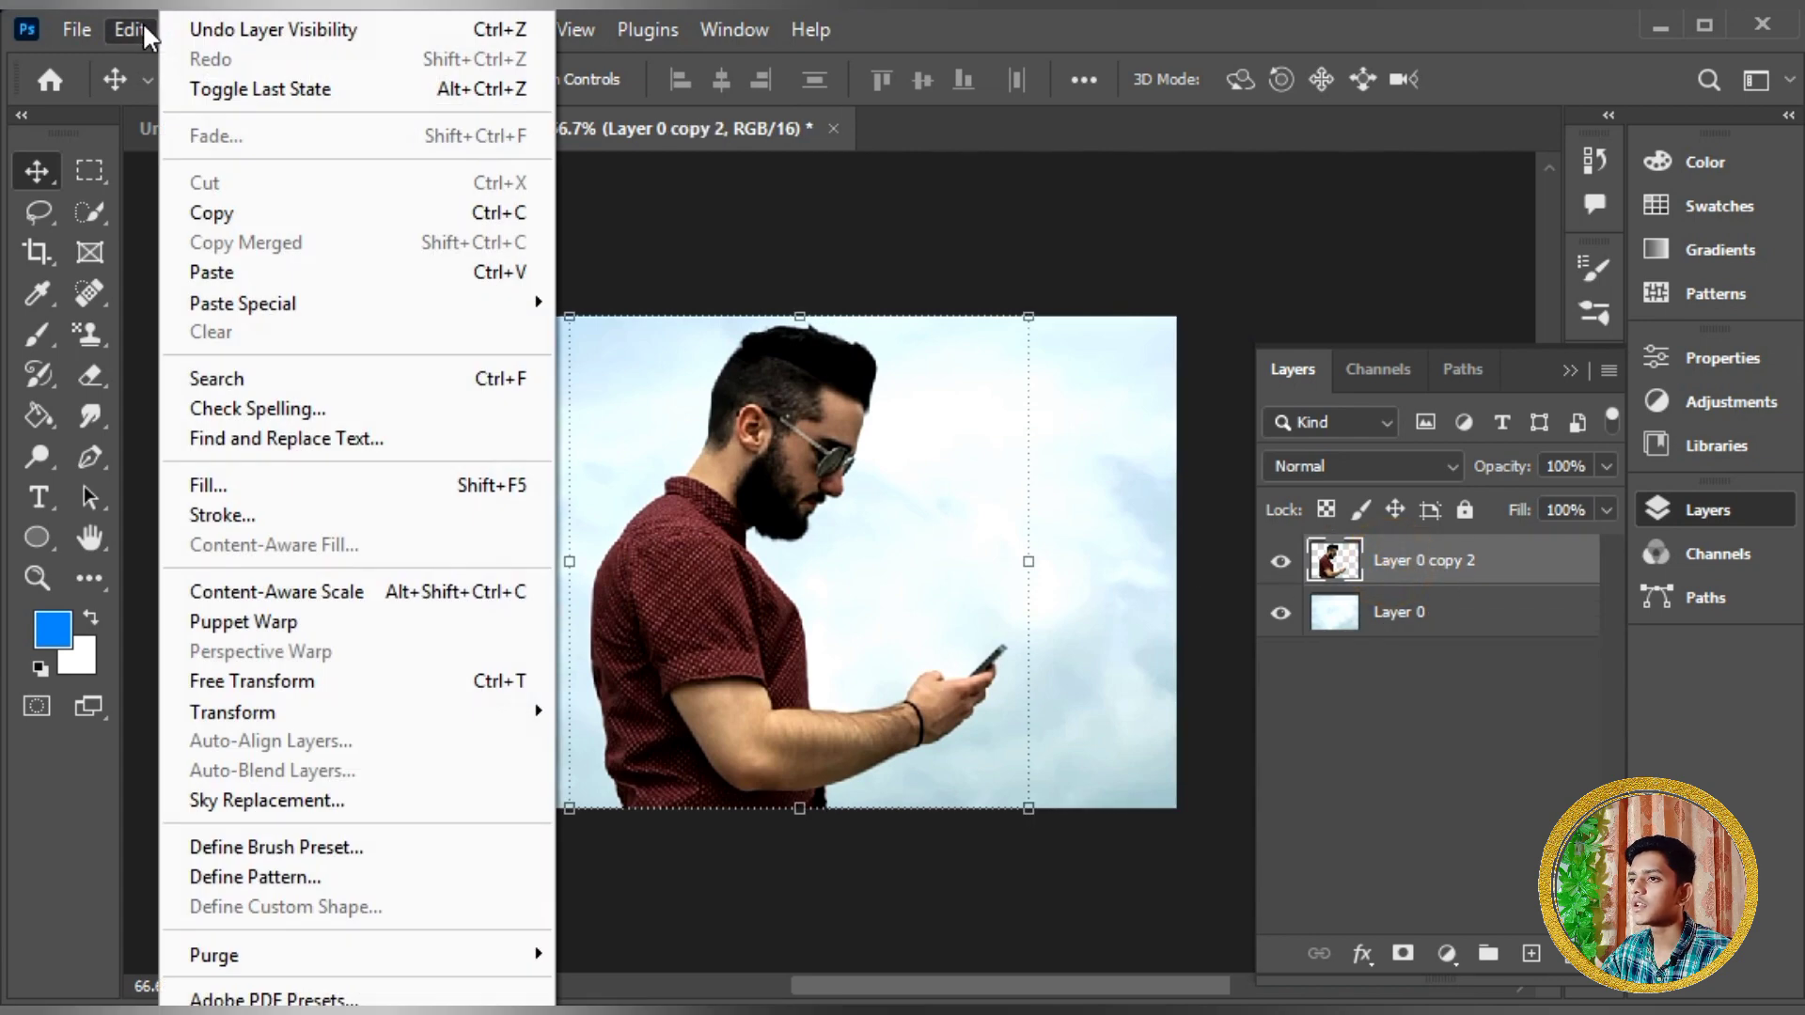
left_click(271, 621)
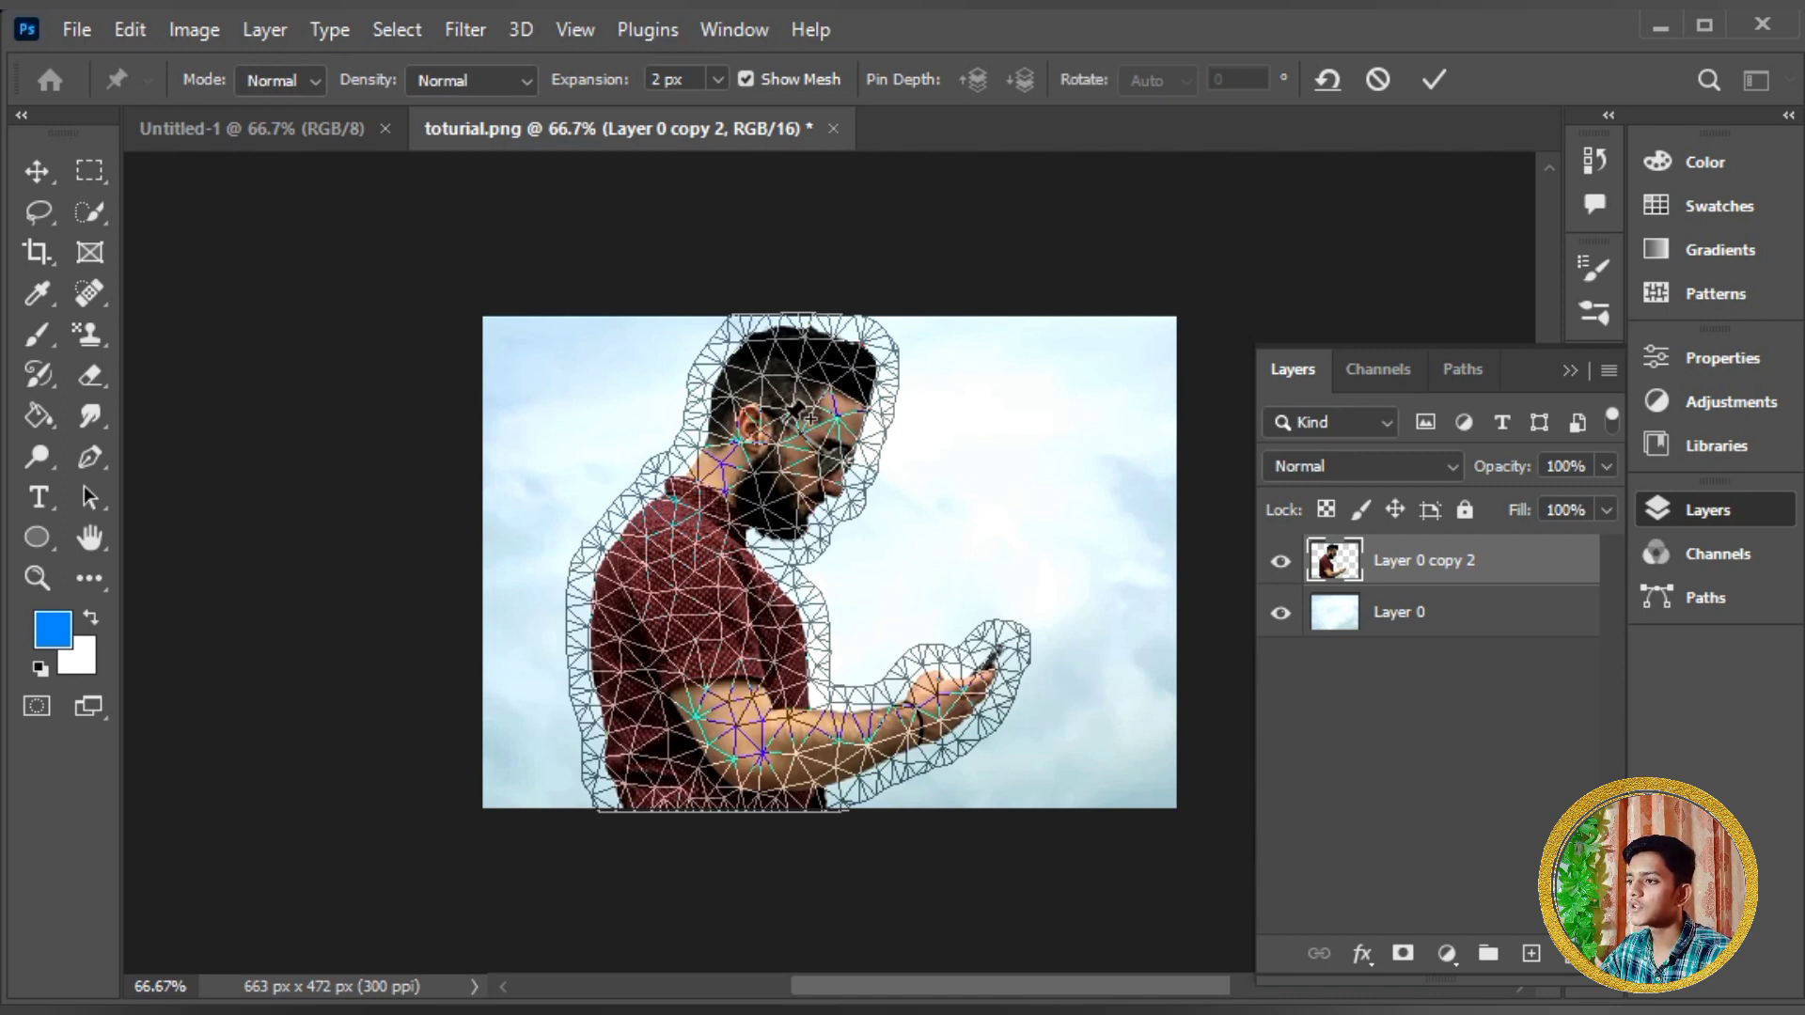
Place Puppet Warp pins on the man's head beside the ear and on his elbow.
left_click(788, 425)
scroll(787, 421, "up", 3)
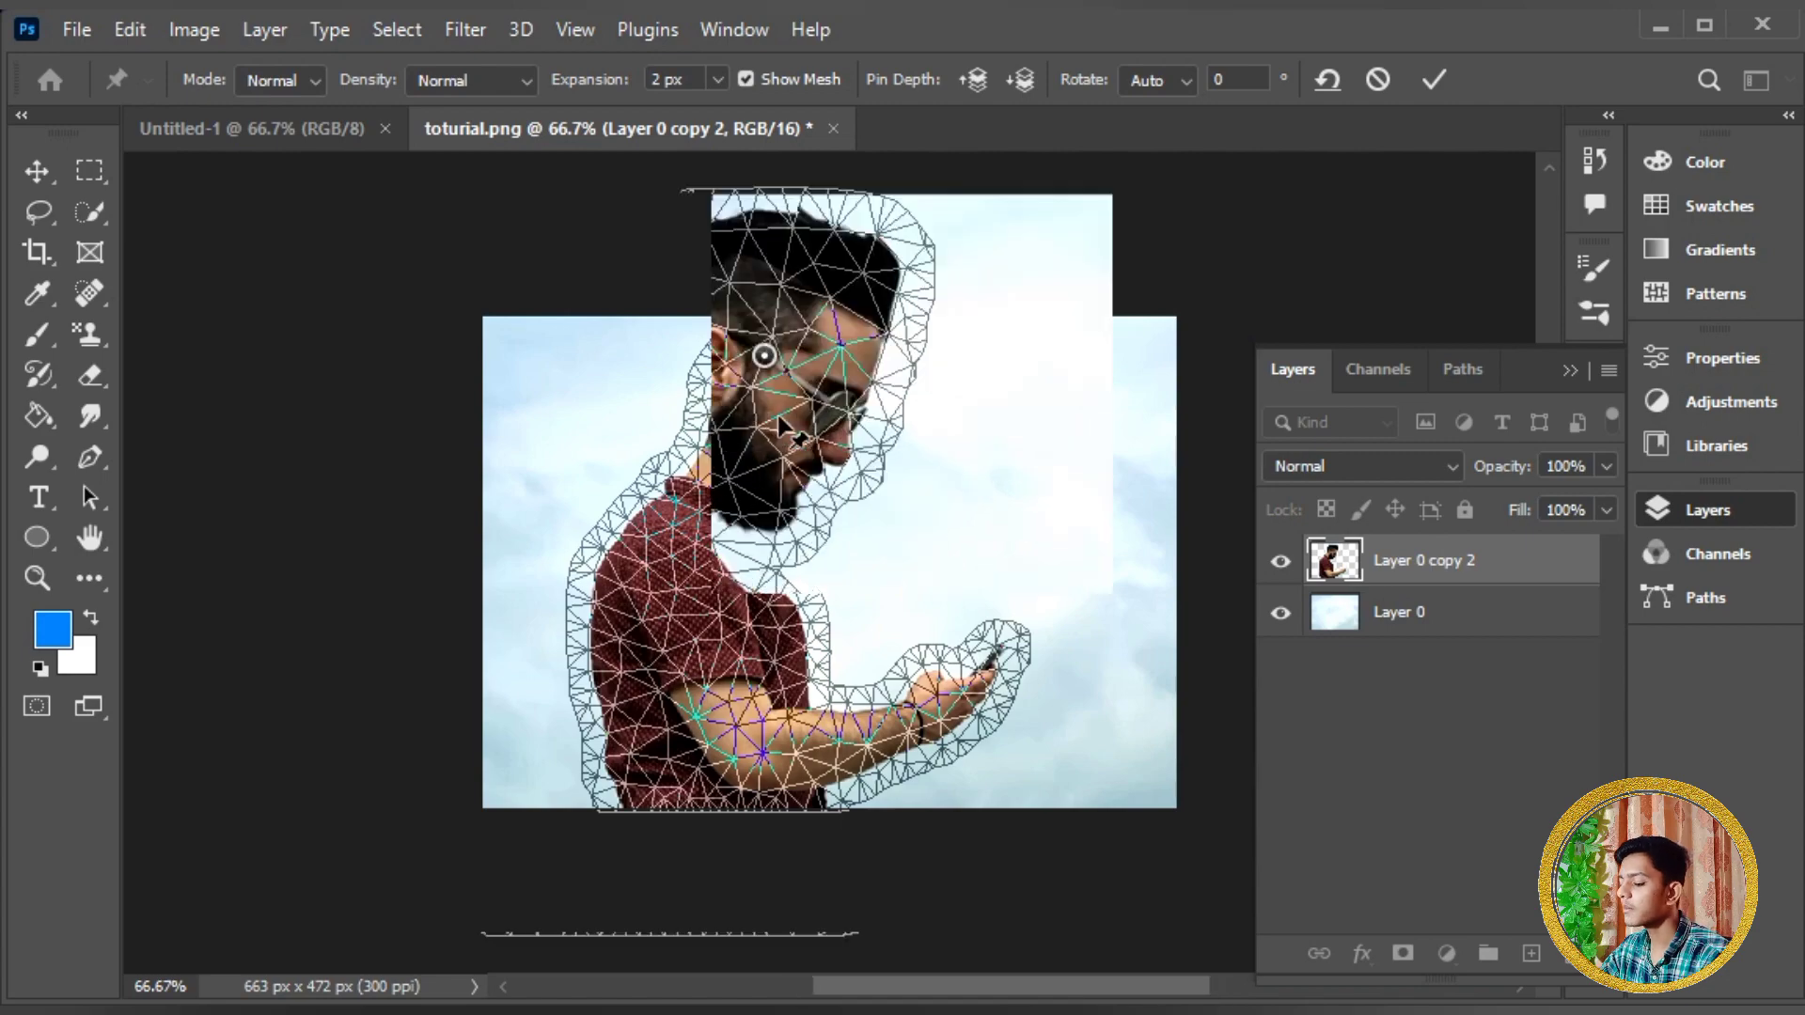
left_click_drag(653, 371, 863, 790)
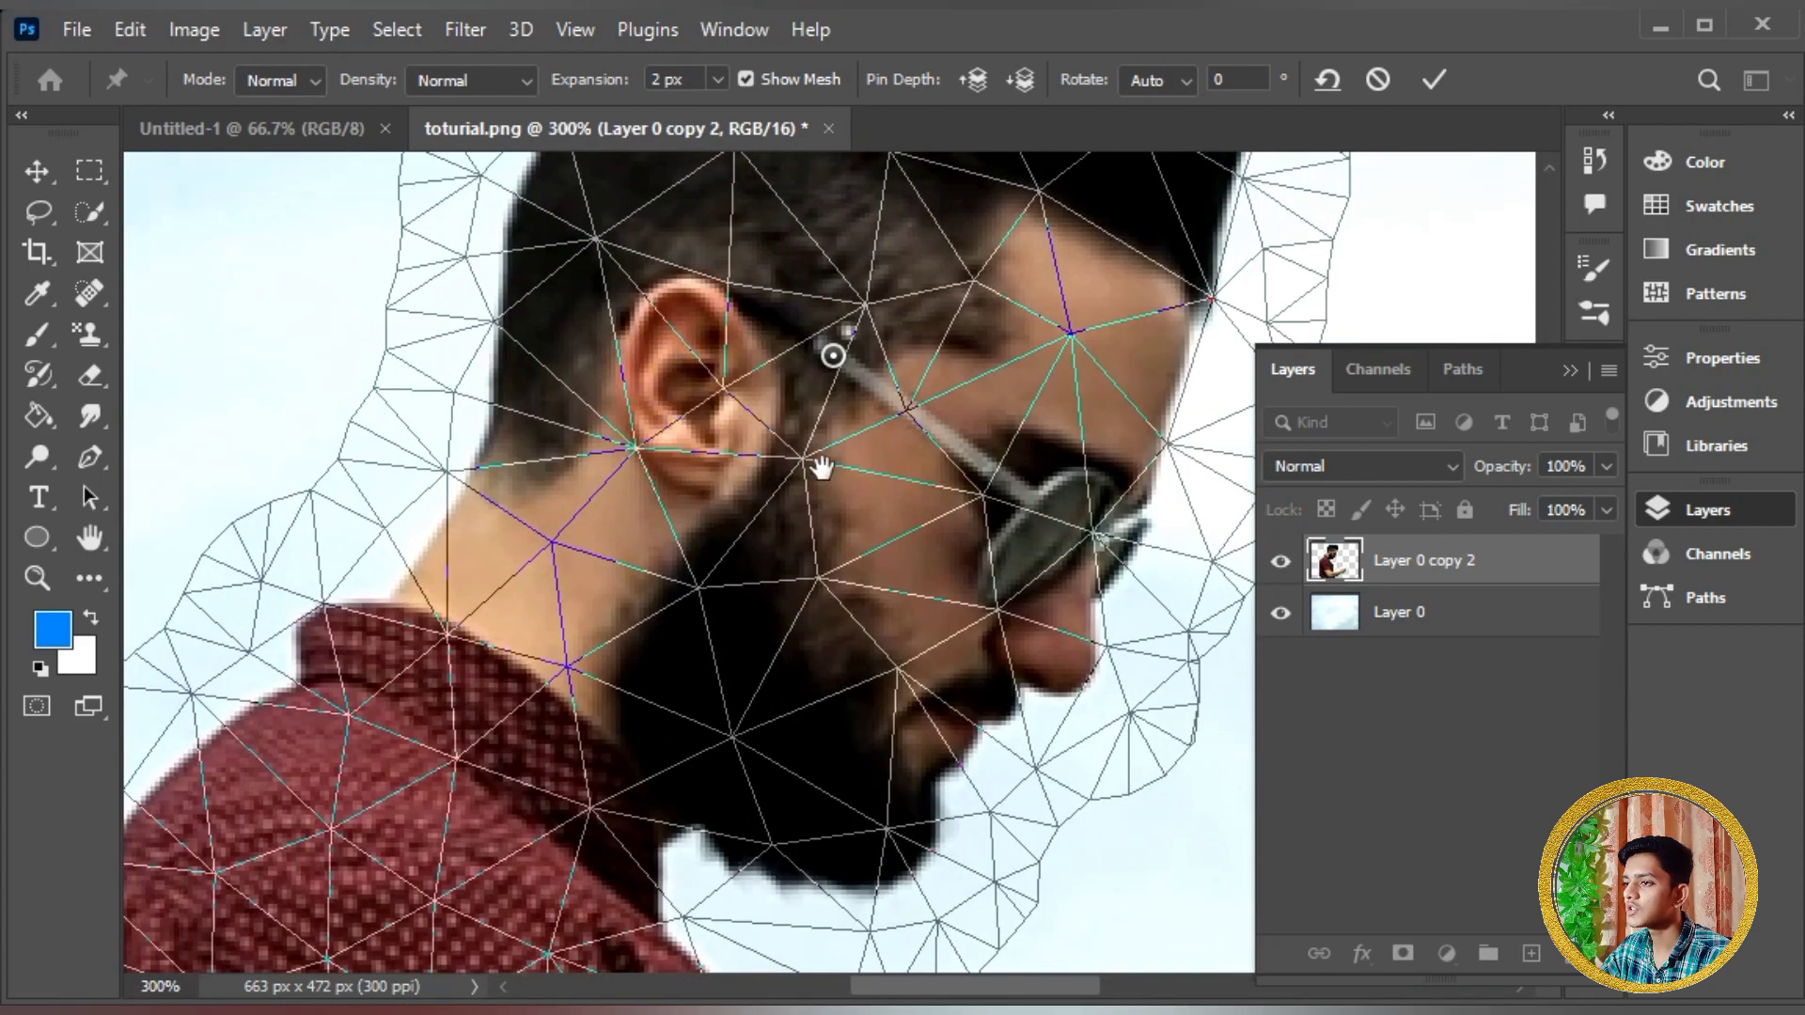
left_click_drag(821, 468, 847, 790)
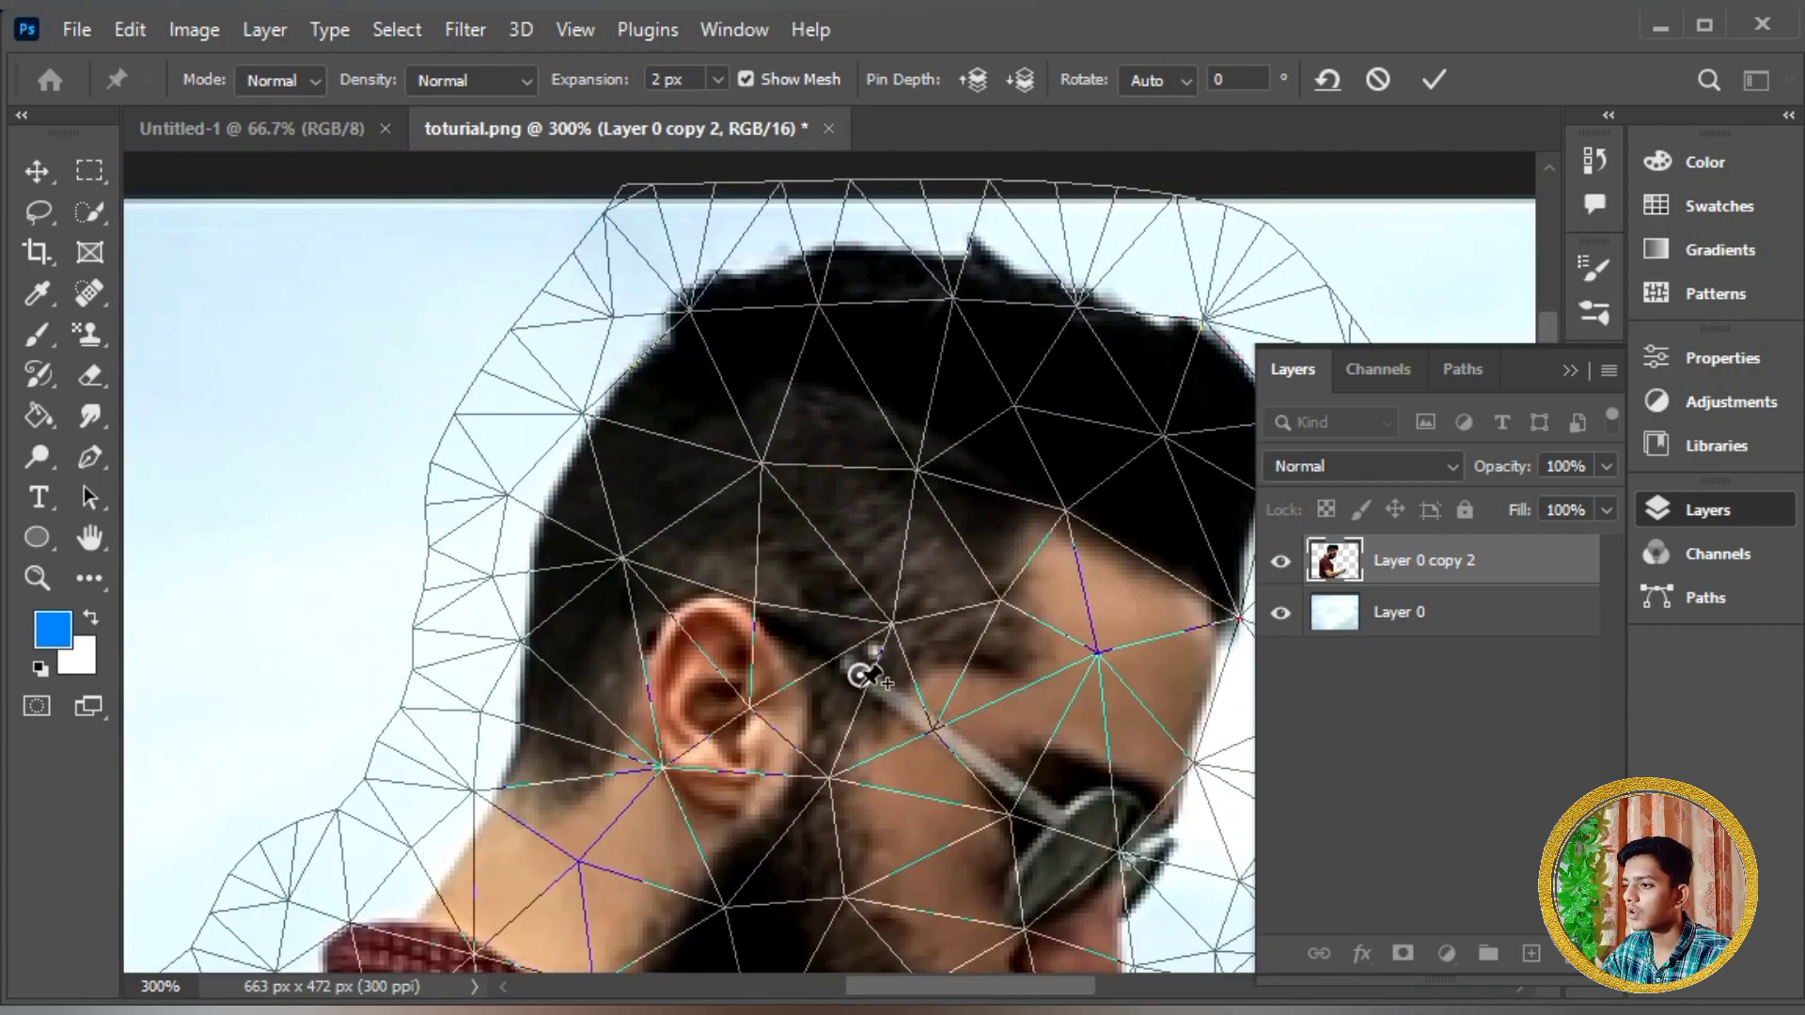
scroll(869, 675, "down", 5)
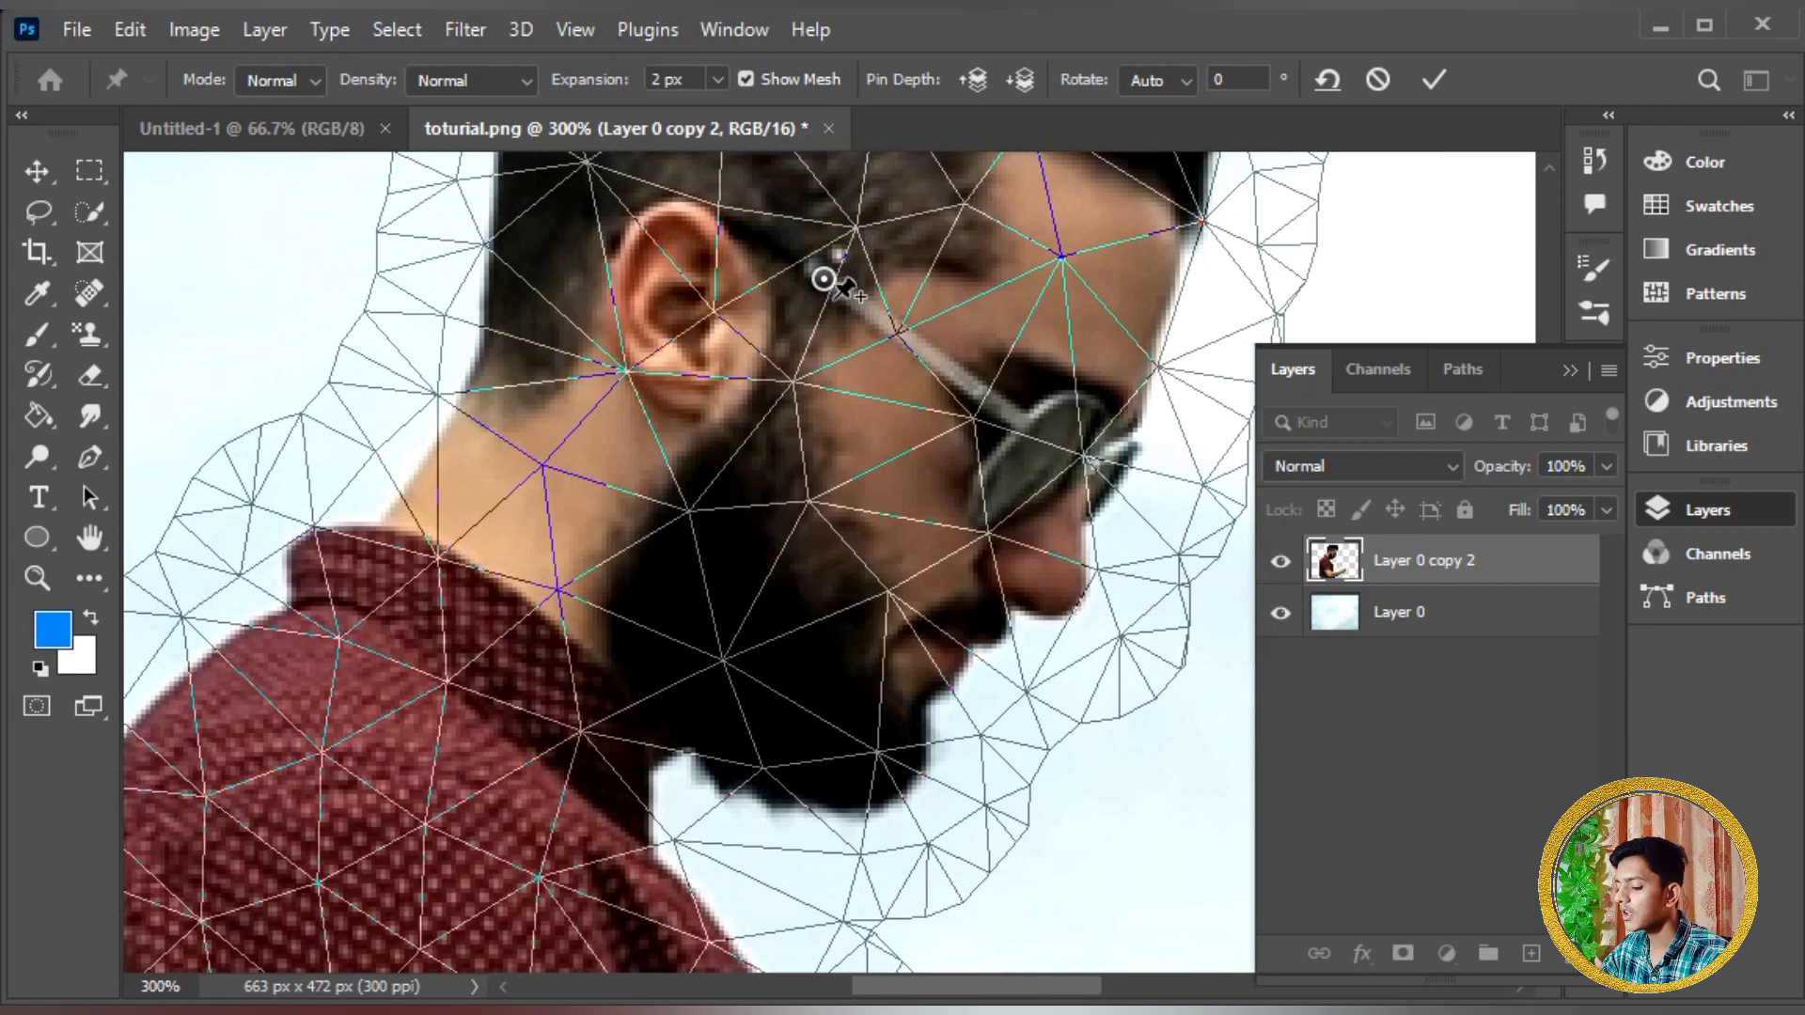
key("ctrl+minus")
key("ctrl+minus")
key("ctrl+minus")
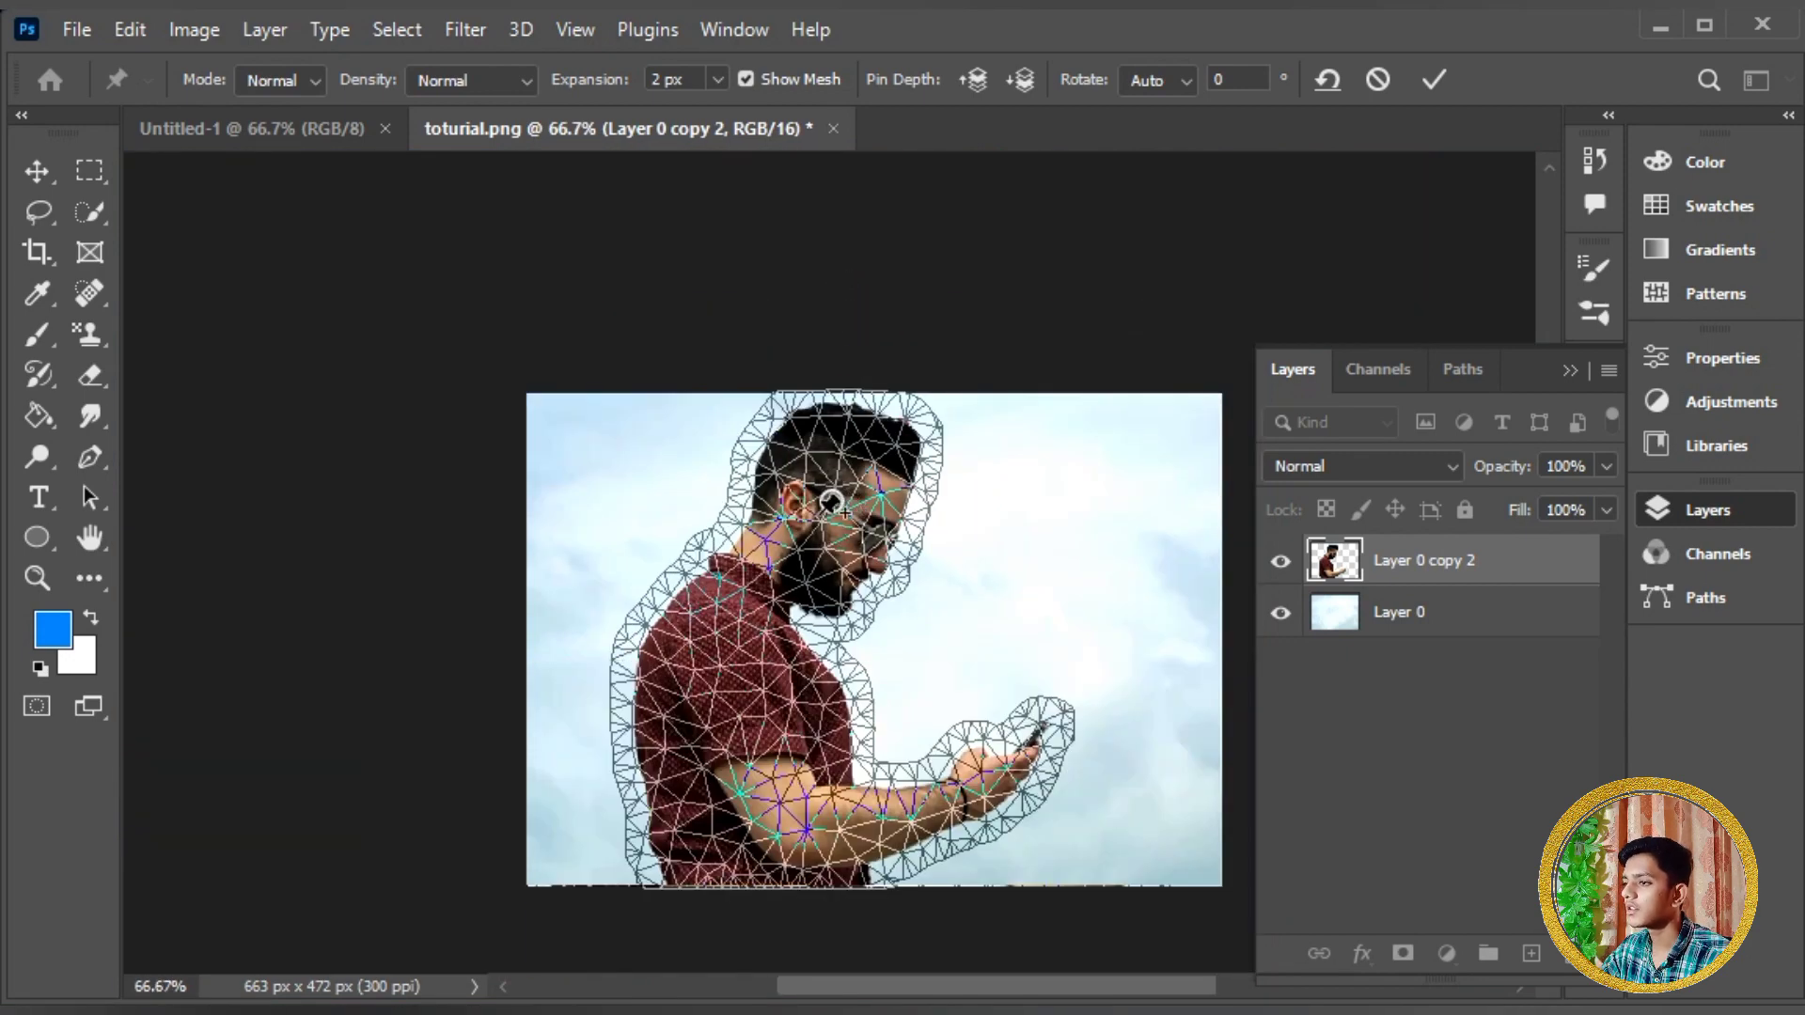
left_click(819, 851)
Try moving the head pin and the elbow pin, undoing each move.
left_click_drag(831, 501, 823, 632)
left_click_drag(984, 609, 974, 485)
key("ctrl+z")
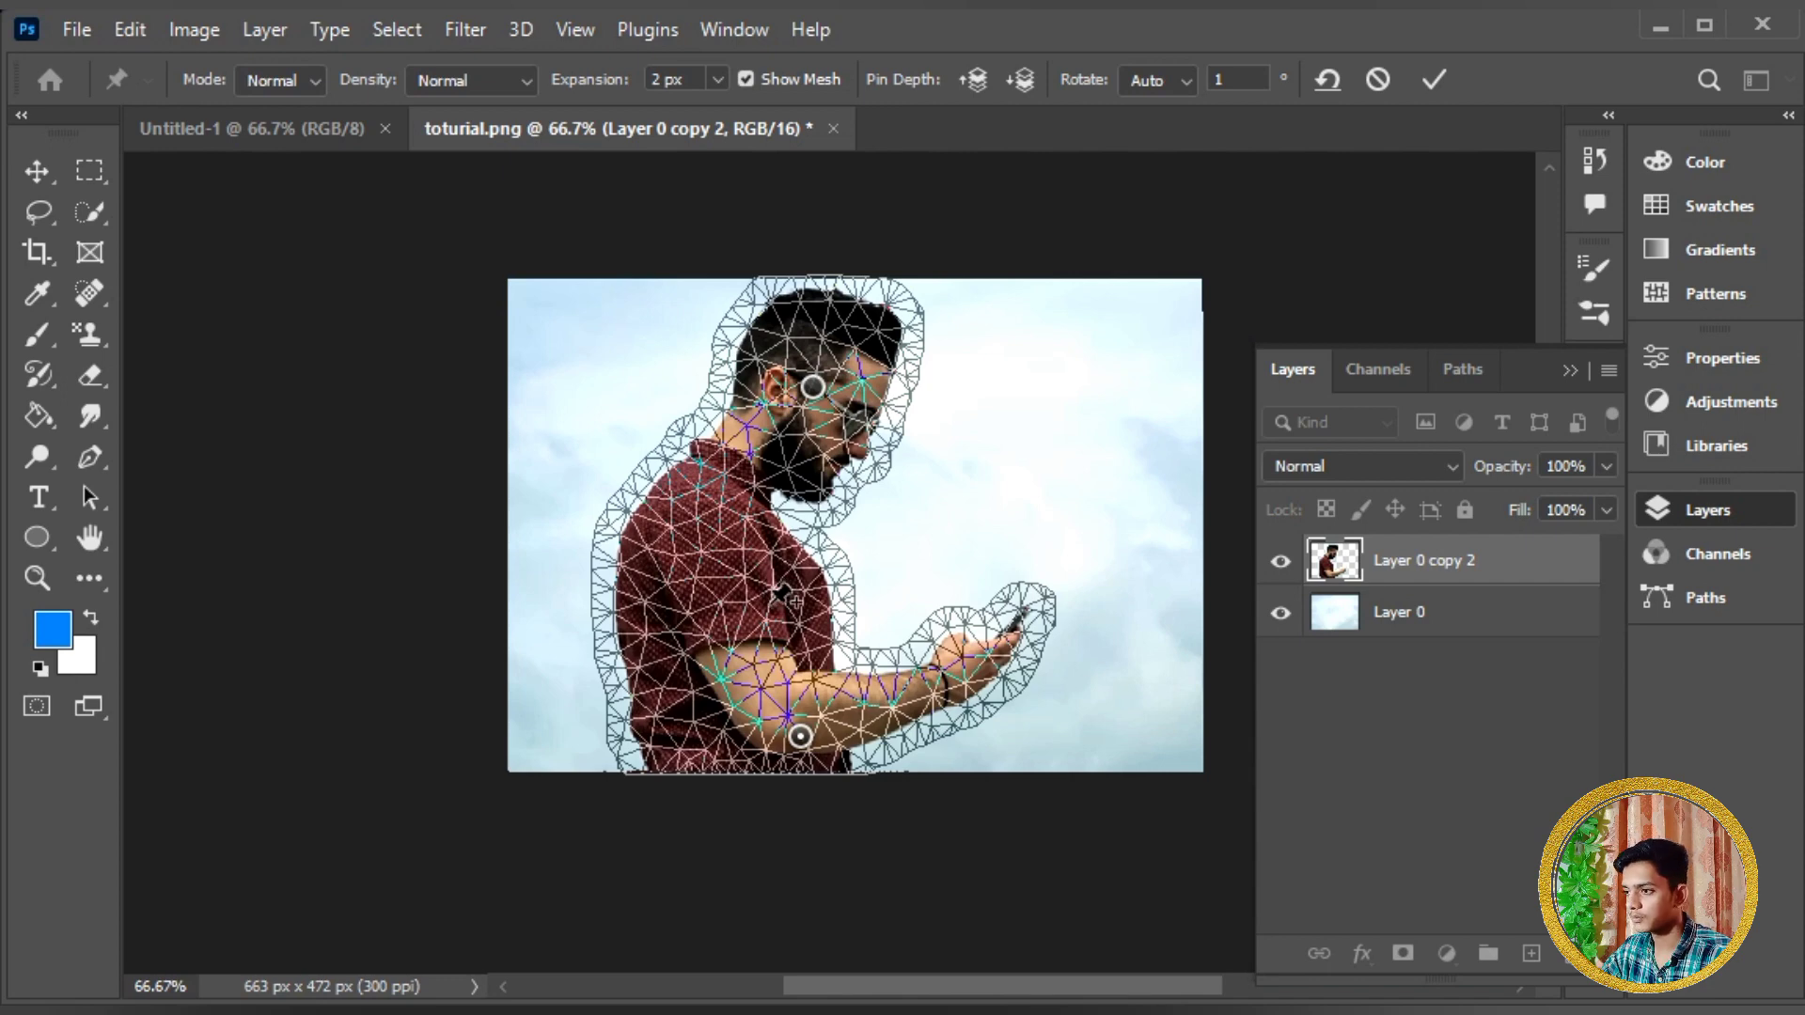
left_click_drag(801, 737, 831, 727)
key("ctrl+z")
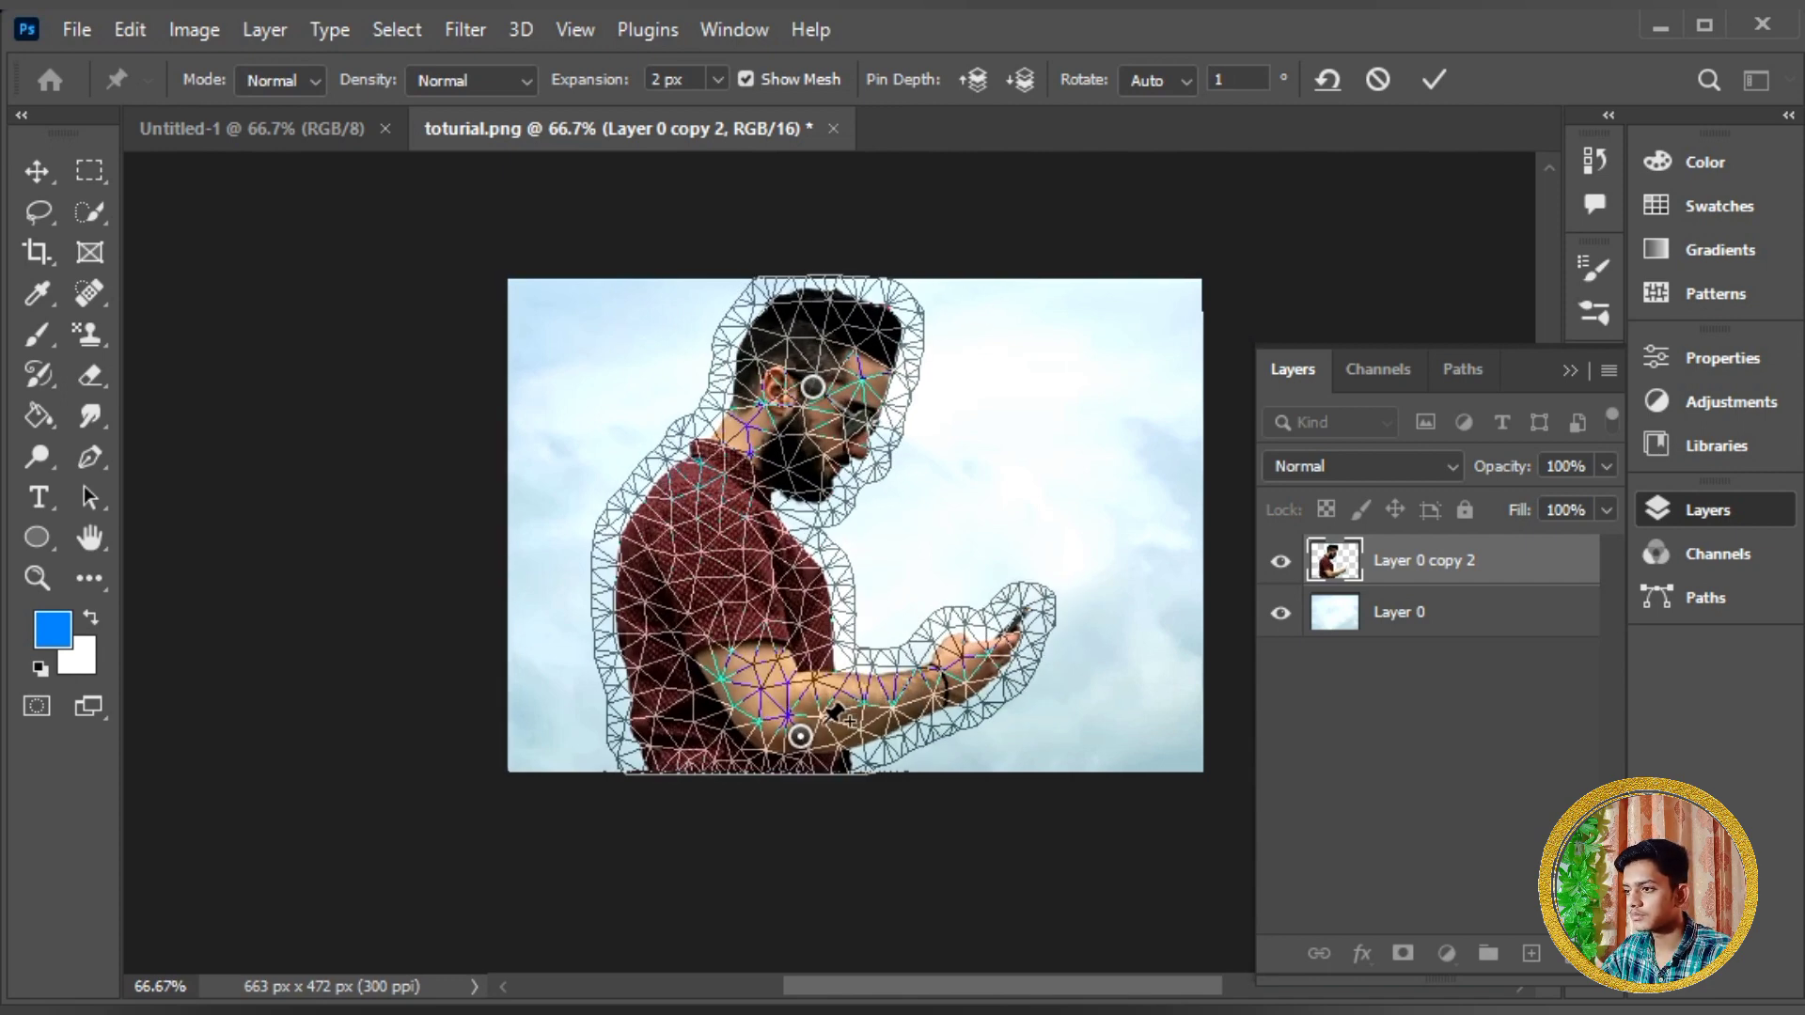
Pin the man's hand, pull his head pin backward to tilt the head up, and shift the hand pin slightly.
left_click(981, 671)
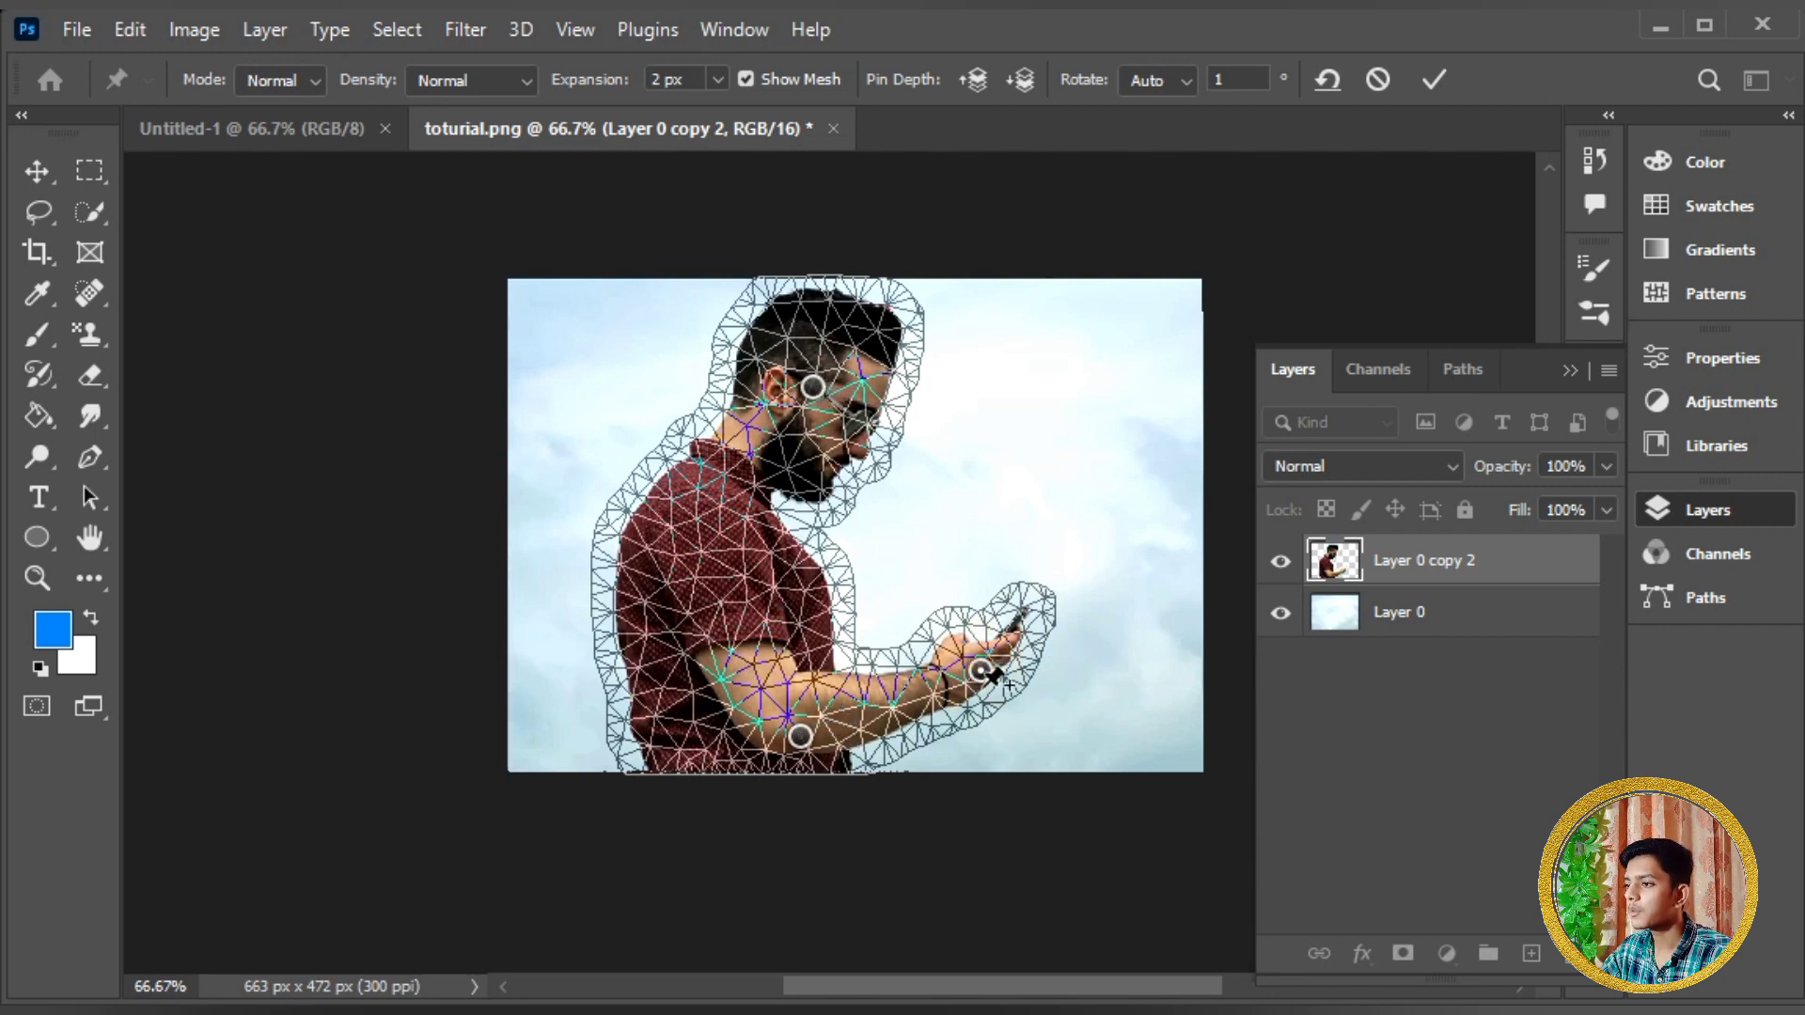
left_click(814, 389)
mouse_move(810, 395)
left_mouse_down()
mouse_move(820, 434)
mouse_move(806, 418)
mouse_move(827, 409)
mouse_move(788, 383)
left_mouse_up()
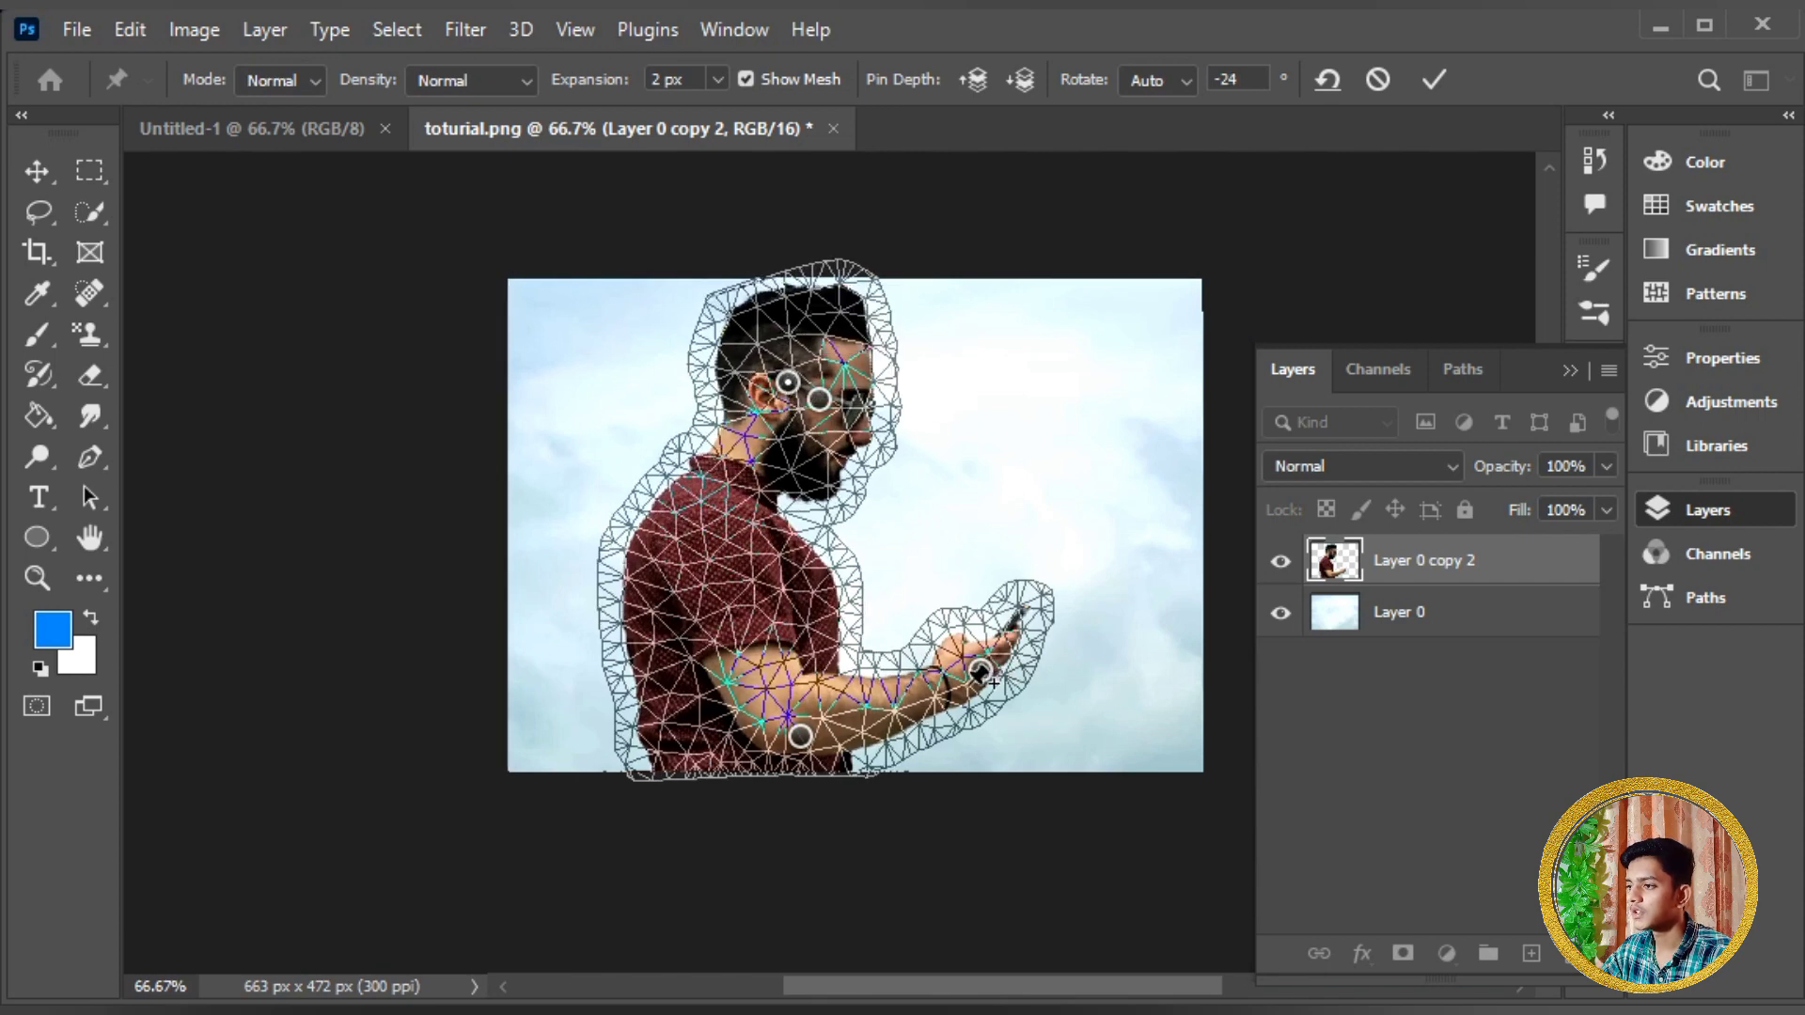
mouse_move(984, 674)
left_mouse_down()
mouse_move(978, 630)
mouse_move(977, 675)
left_mouse_up()
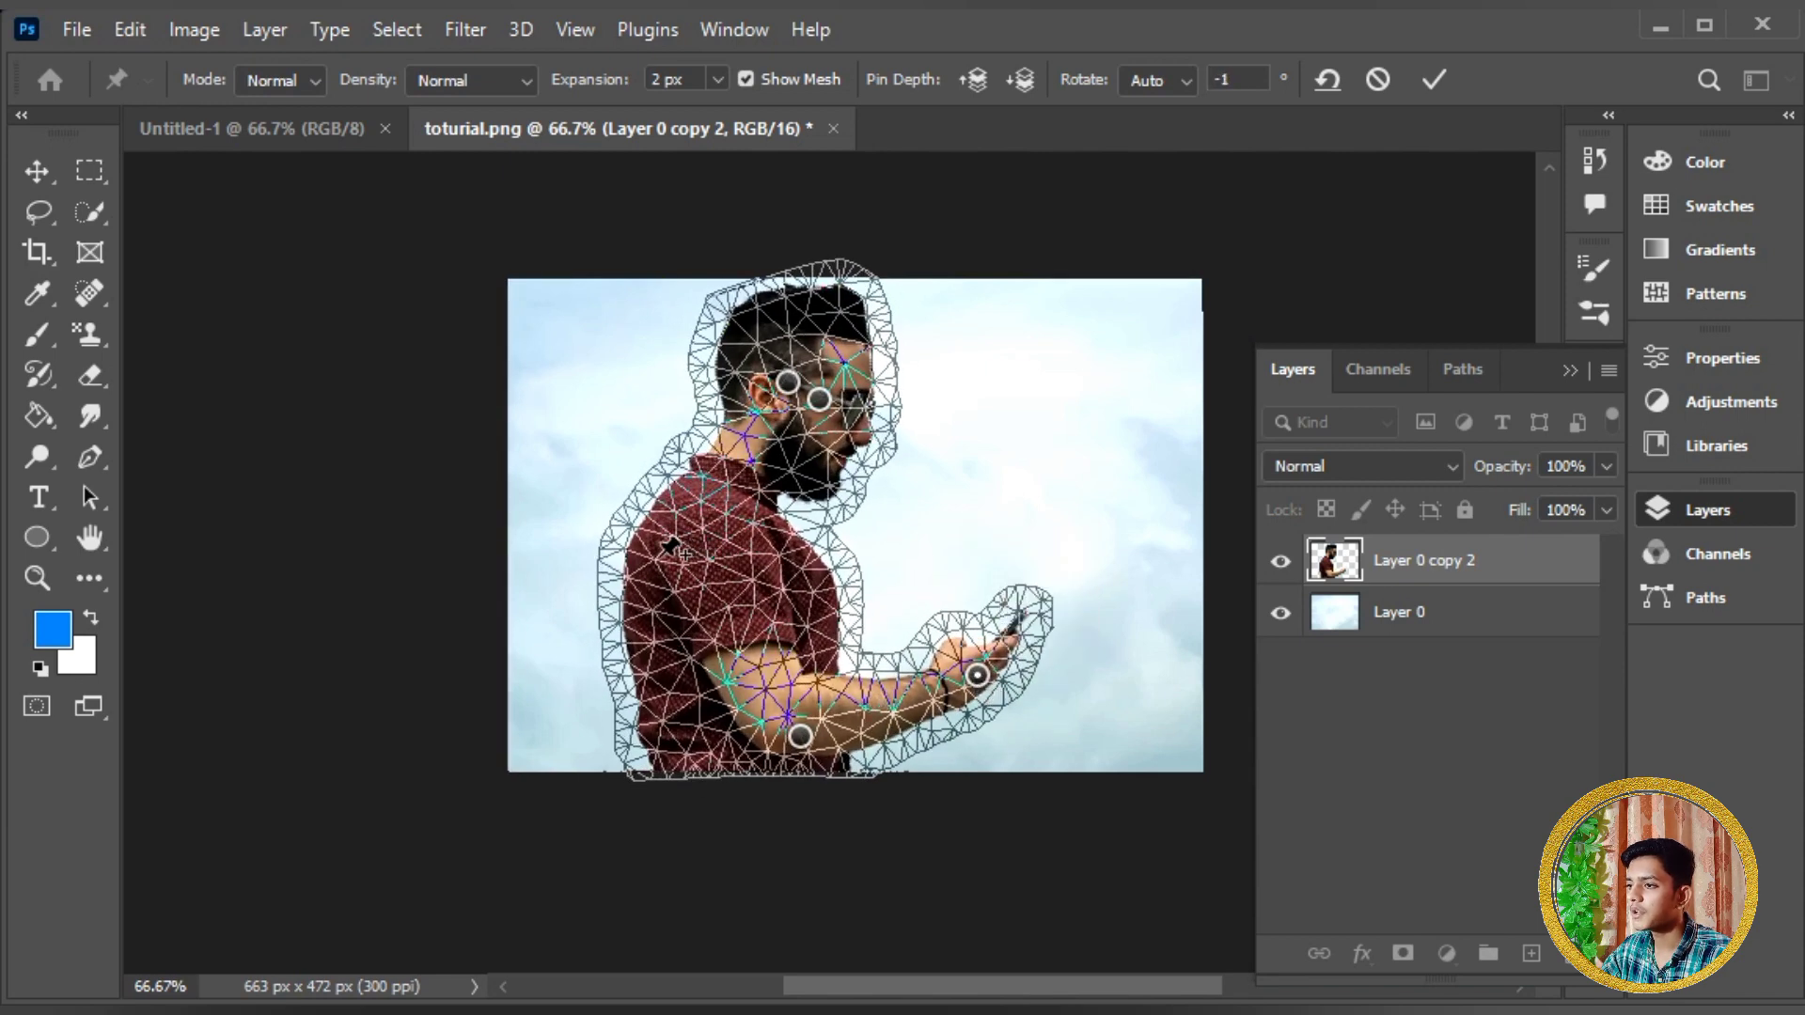
Pin the man's upper back, shift that pin slightly forward, and commit the Puppet Warp.
left_click(662, 561)
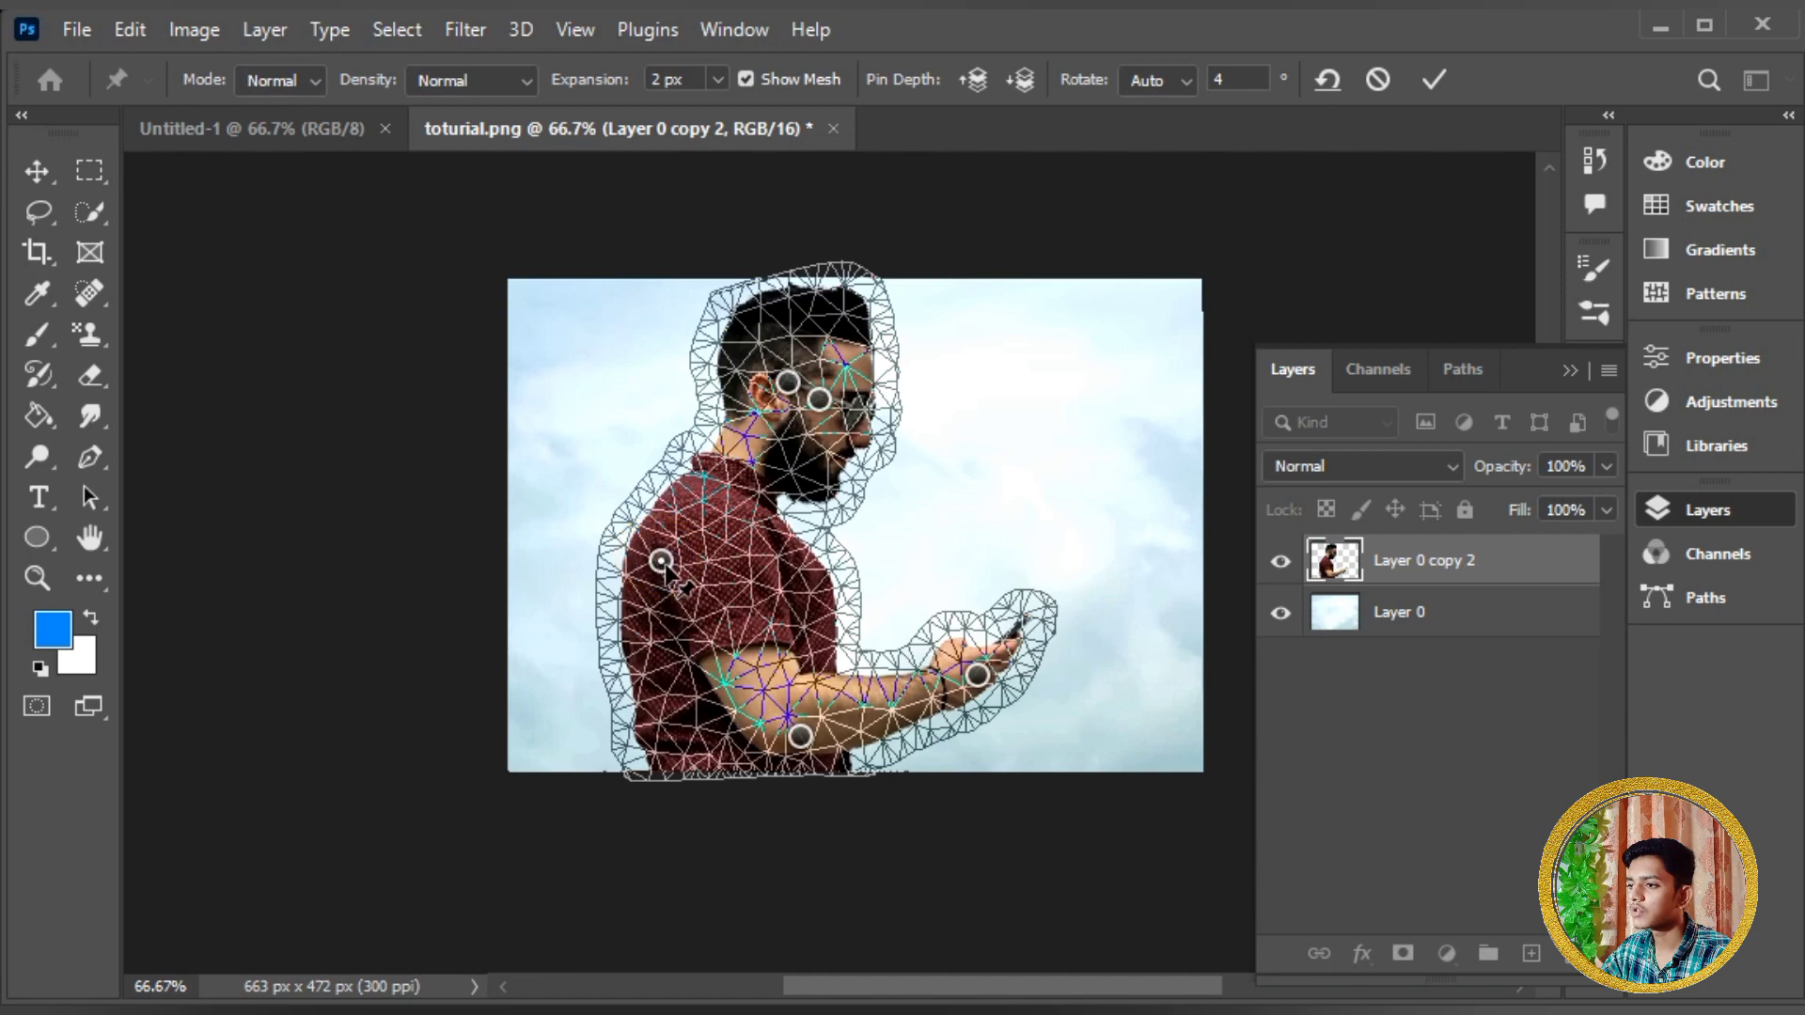
left_click_drag(664, 561, 686, 563)
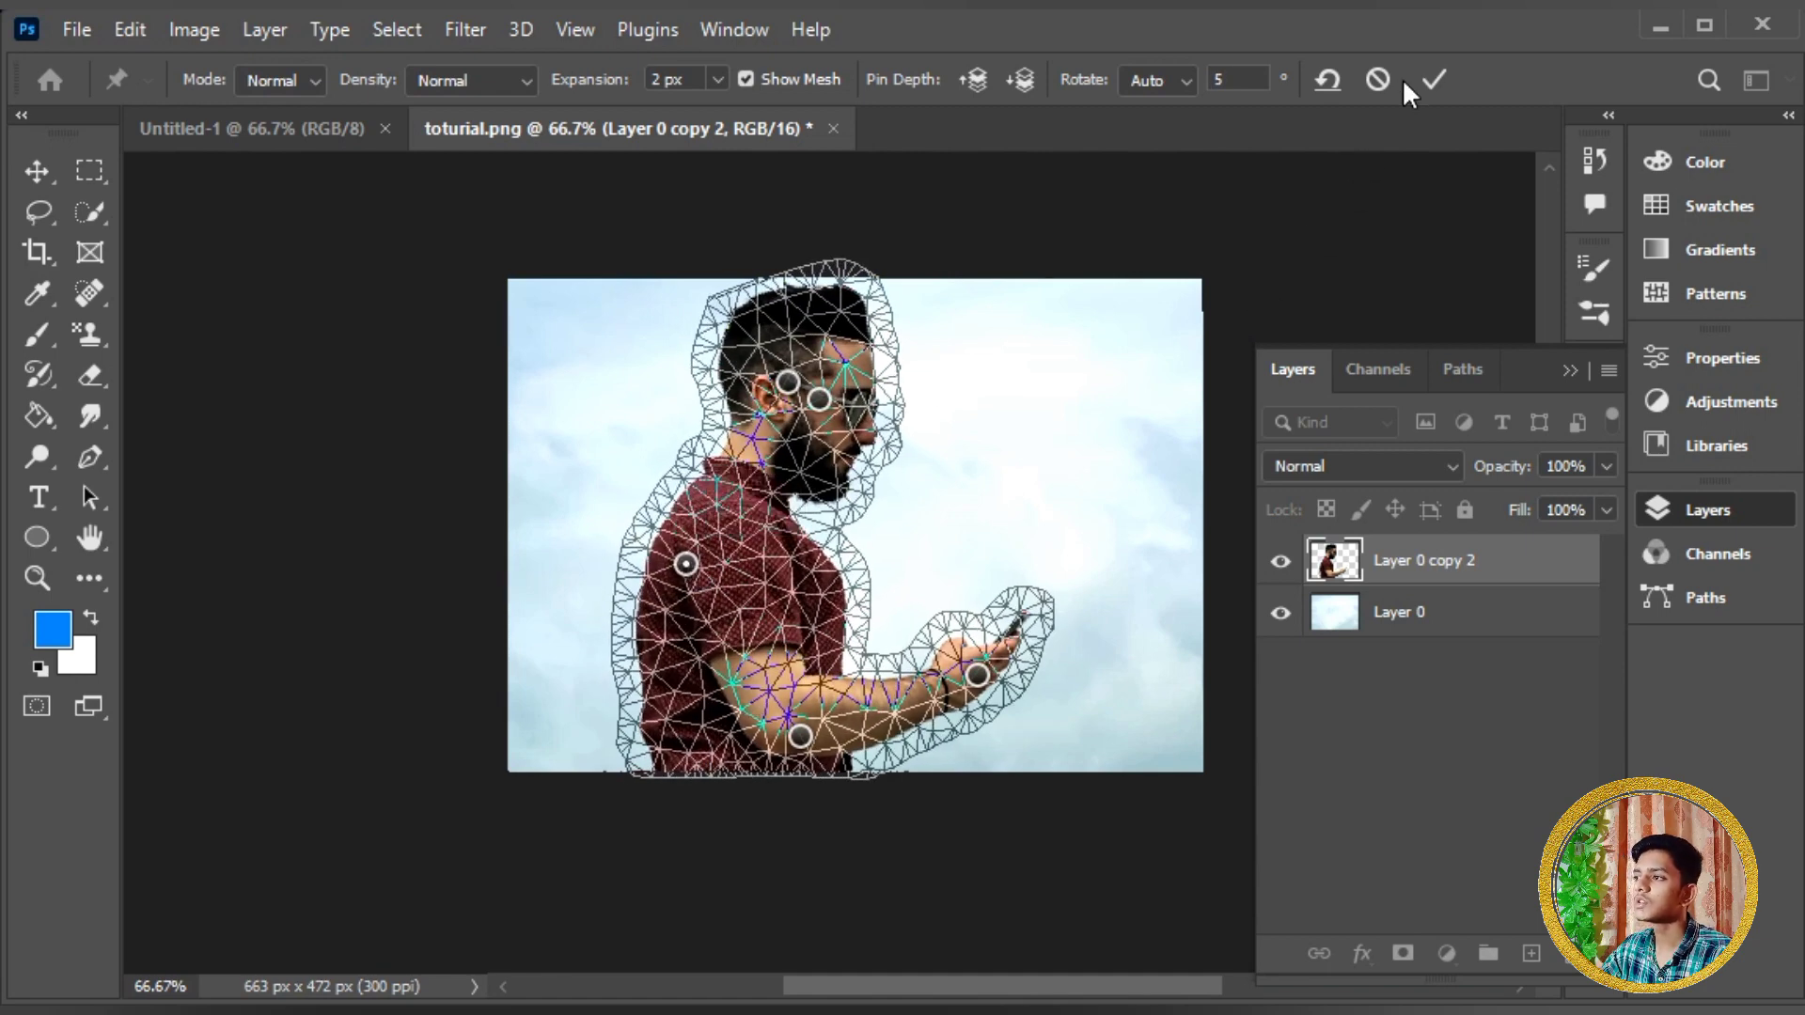
left_click(1565, 372)
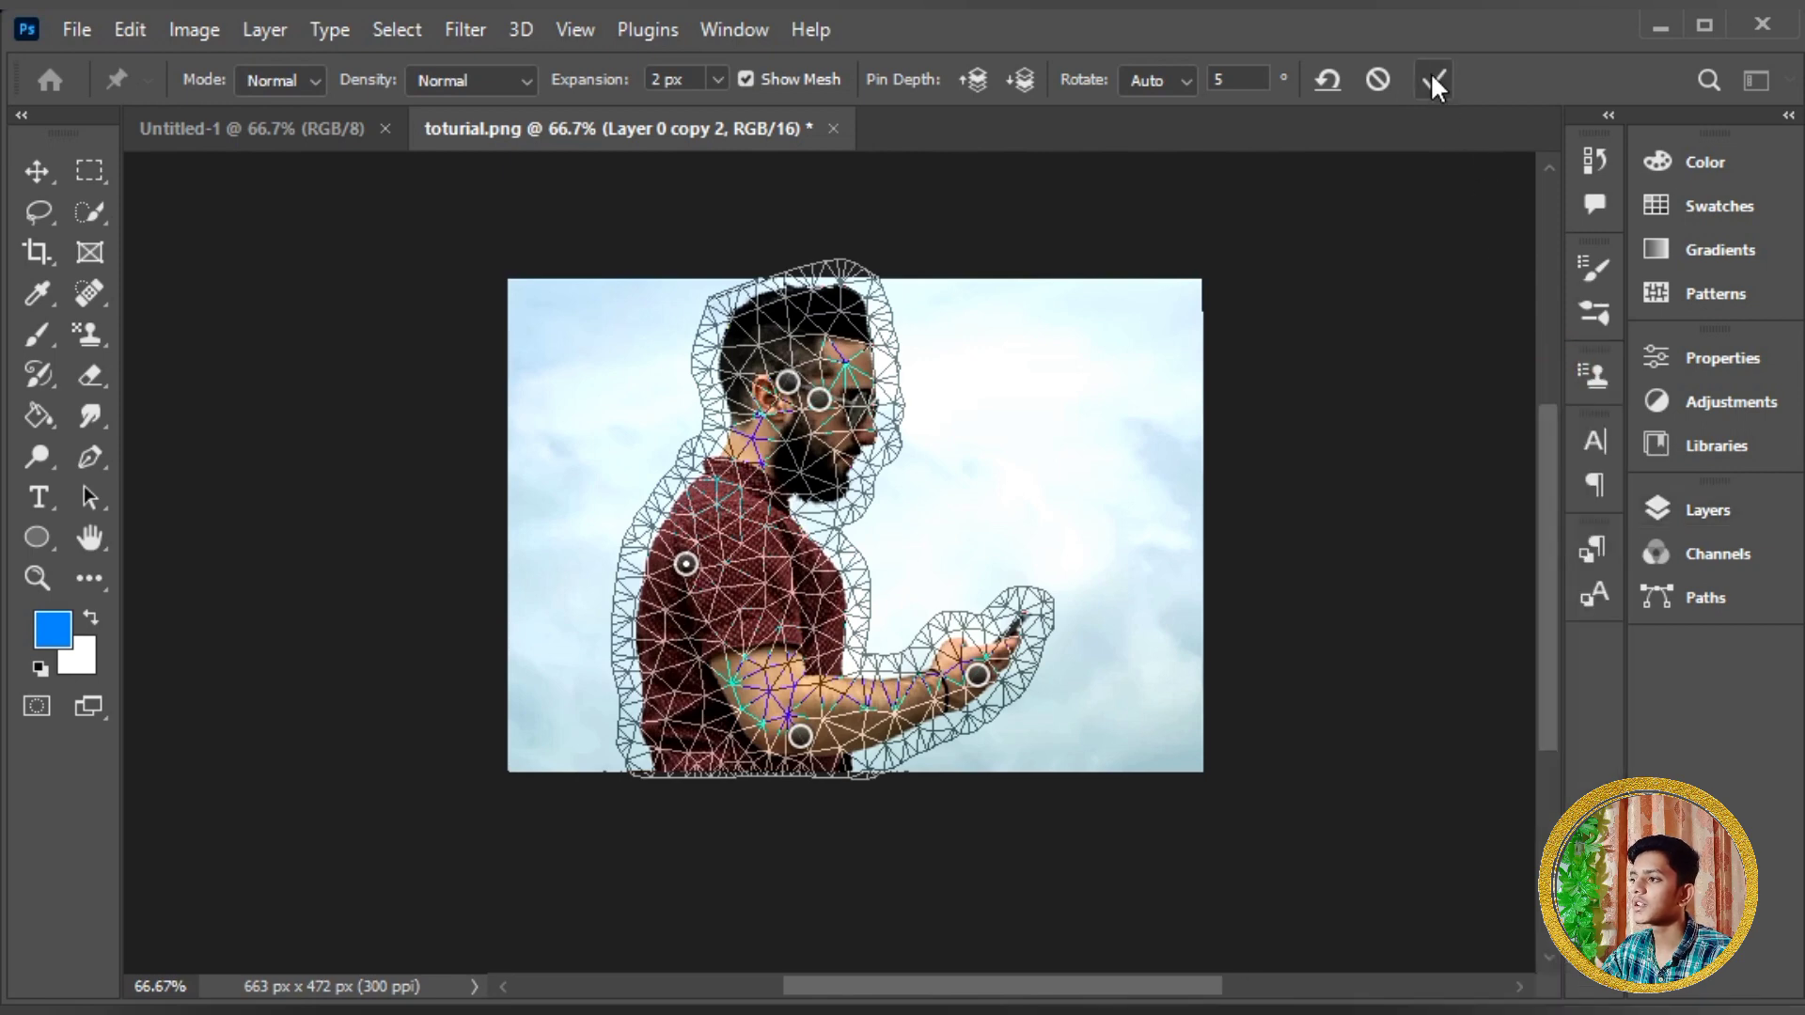
left_click(1432, 79)
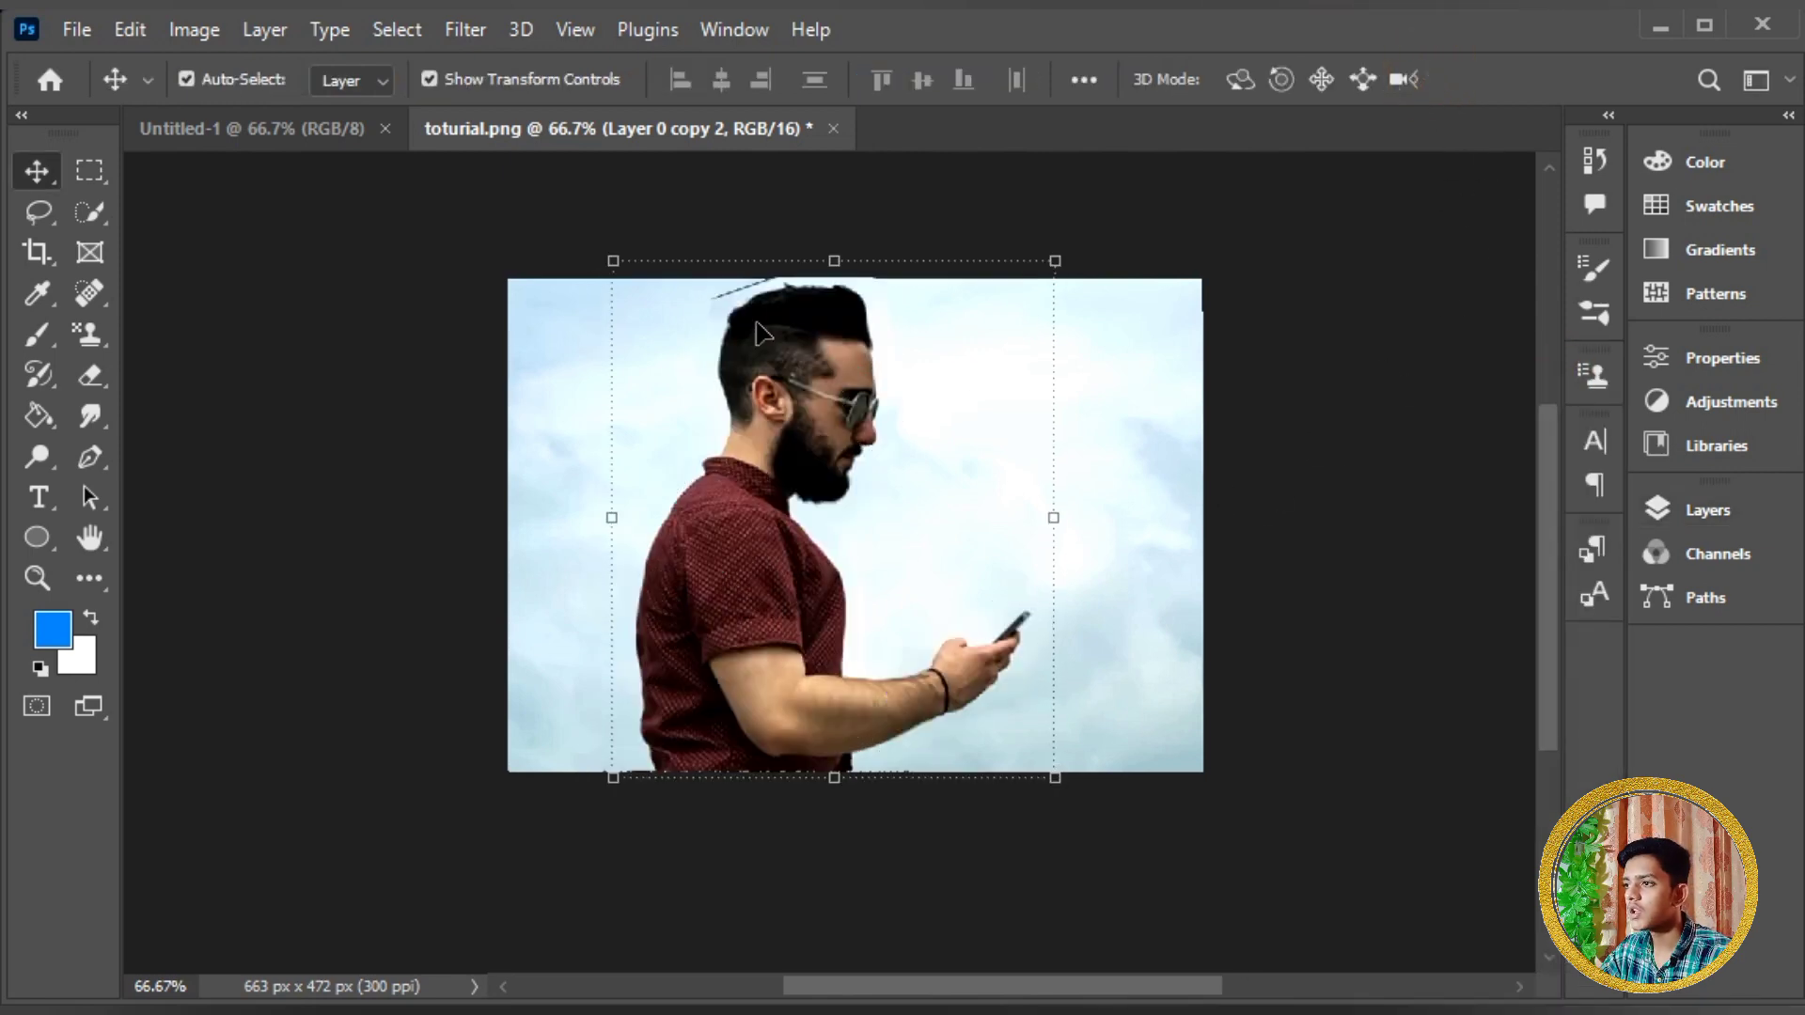
mouse_move(900, 523)
left_mouse_down()
mouse_move(891, 492)
mouse_move(893, 552)
left_mouse_up()
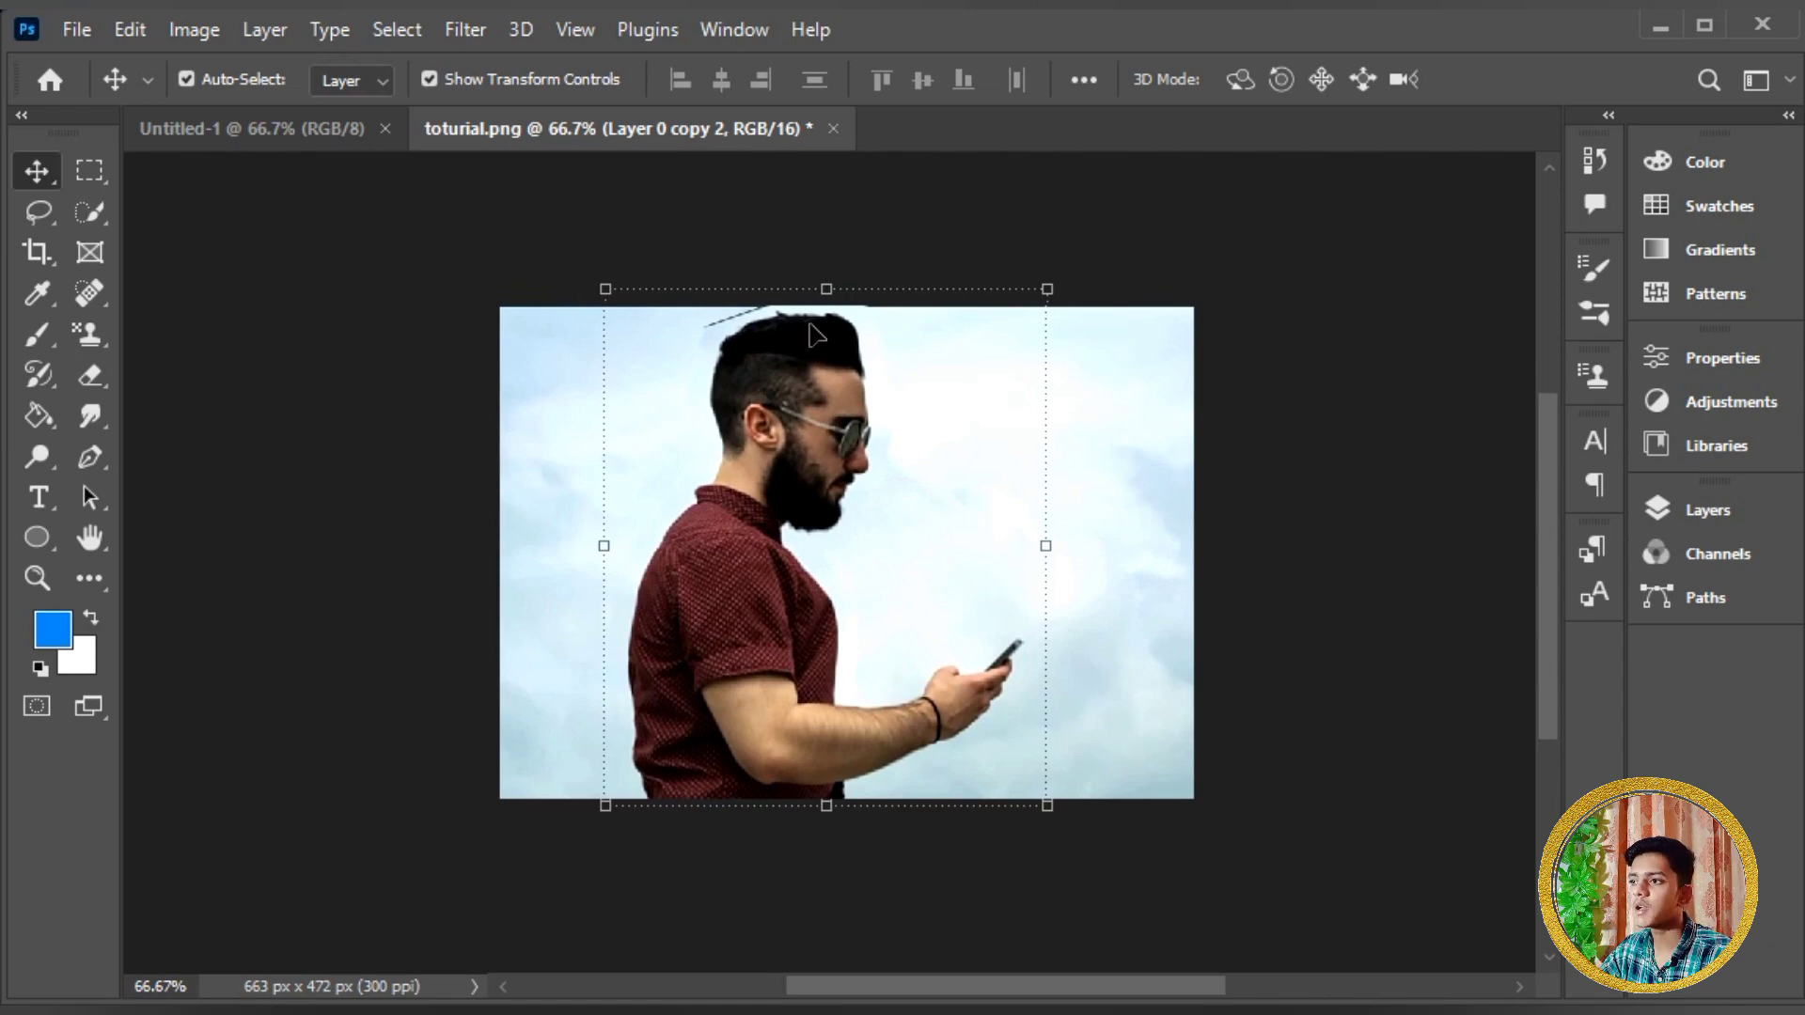
key("ctrl+plus")
key("ctrl+plus")
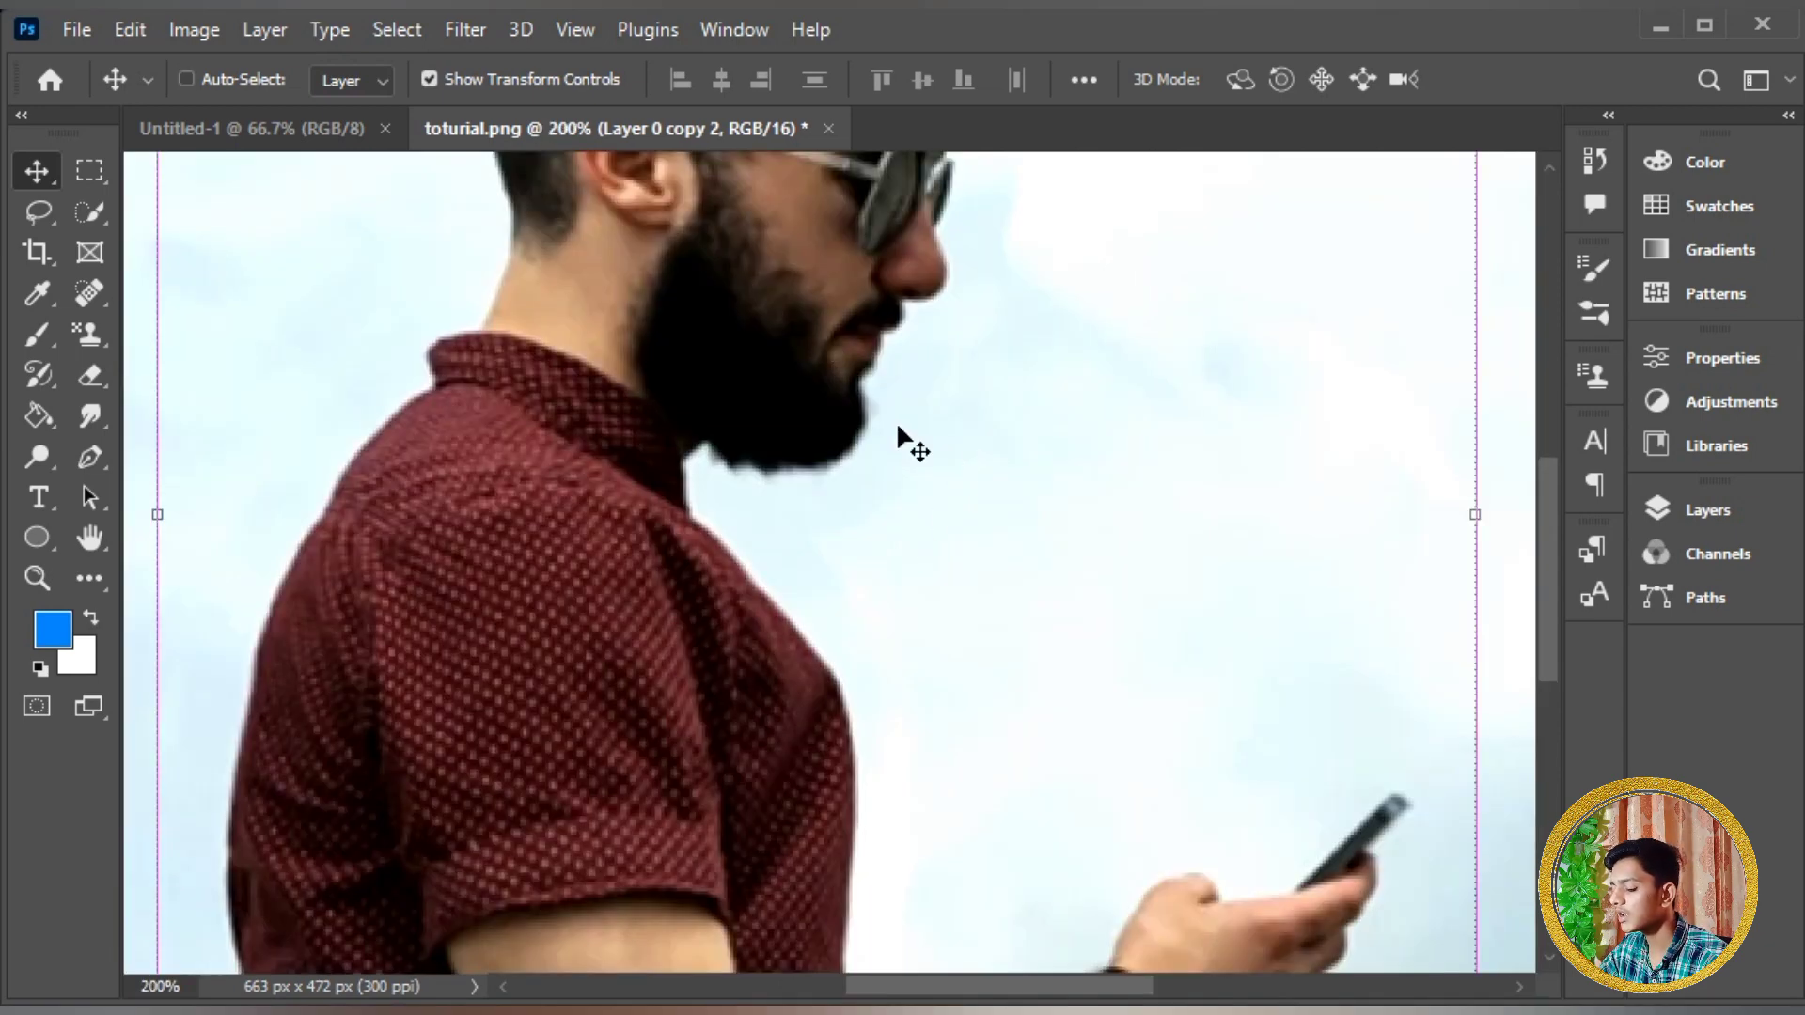
key("ctrl+minus")
key("ctrl+minus")
left_click_drag(894, 330, 890, 351)
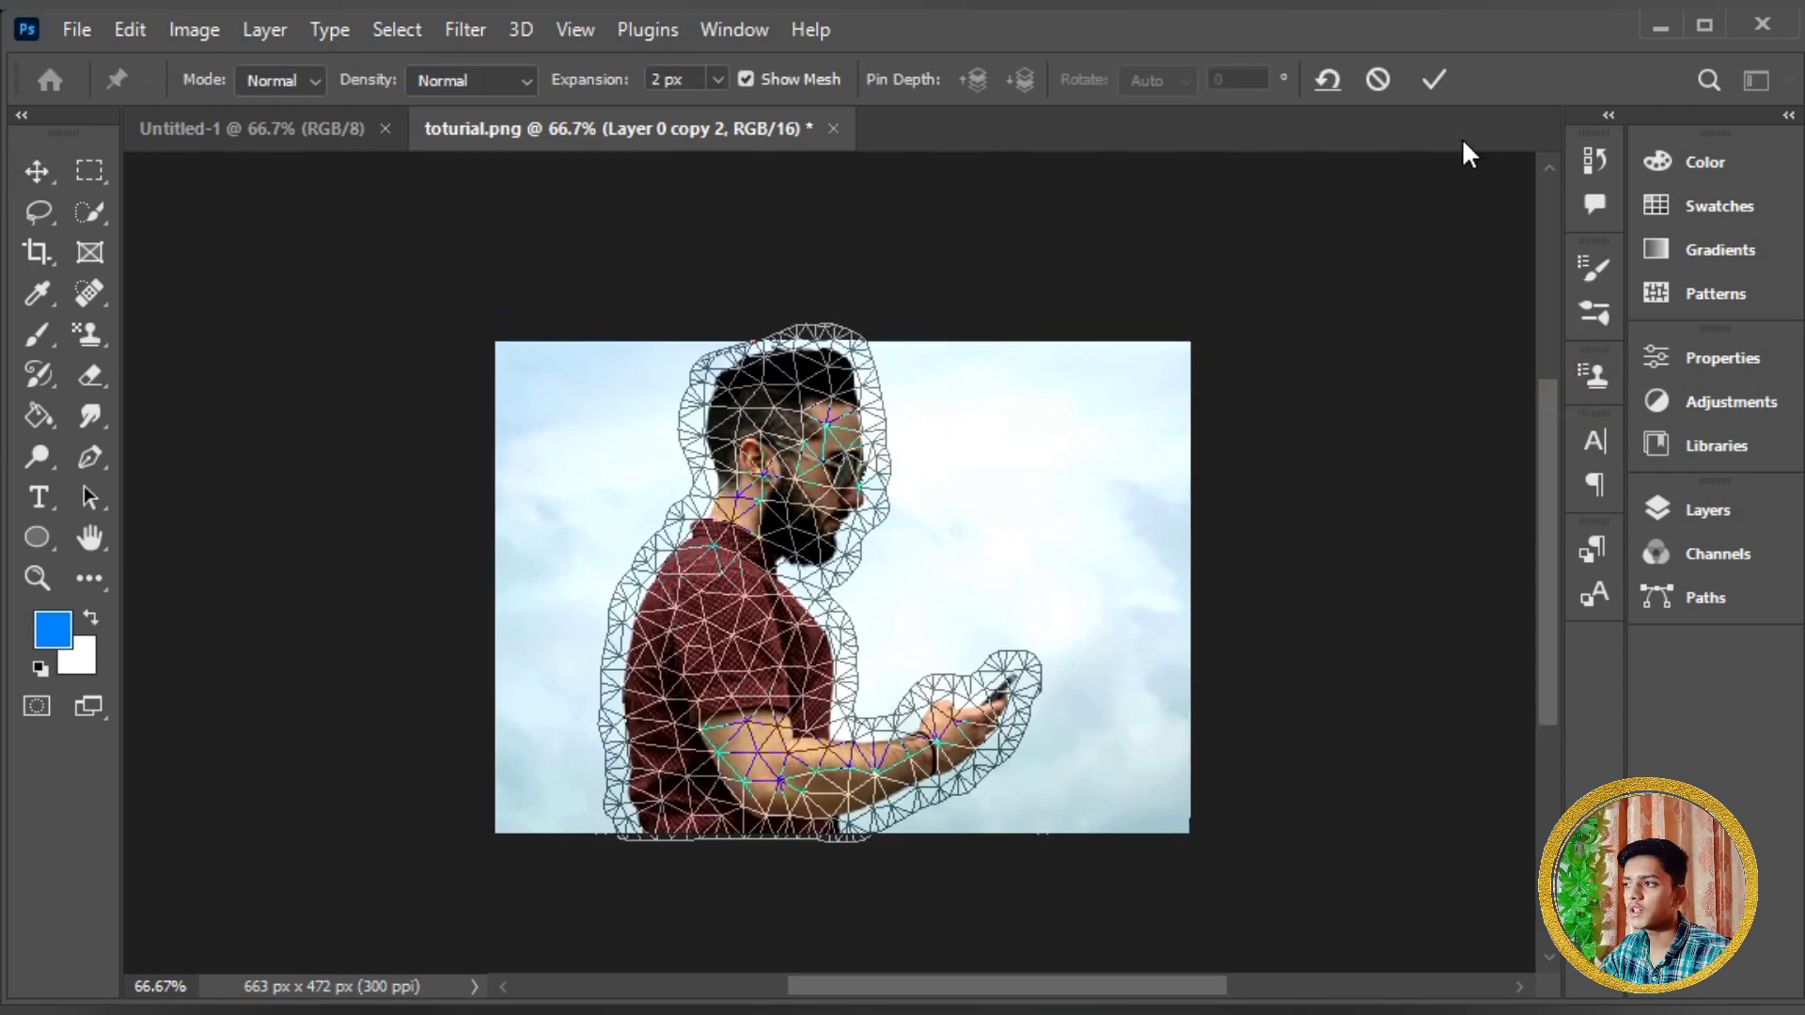
left_click(1431, 75)
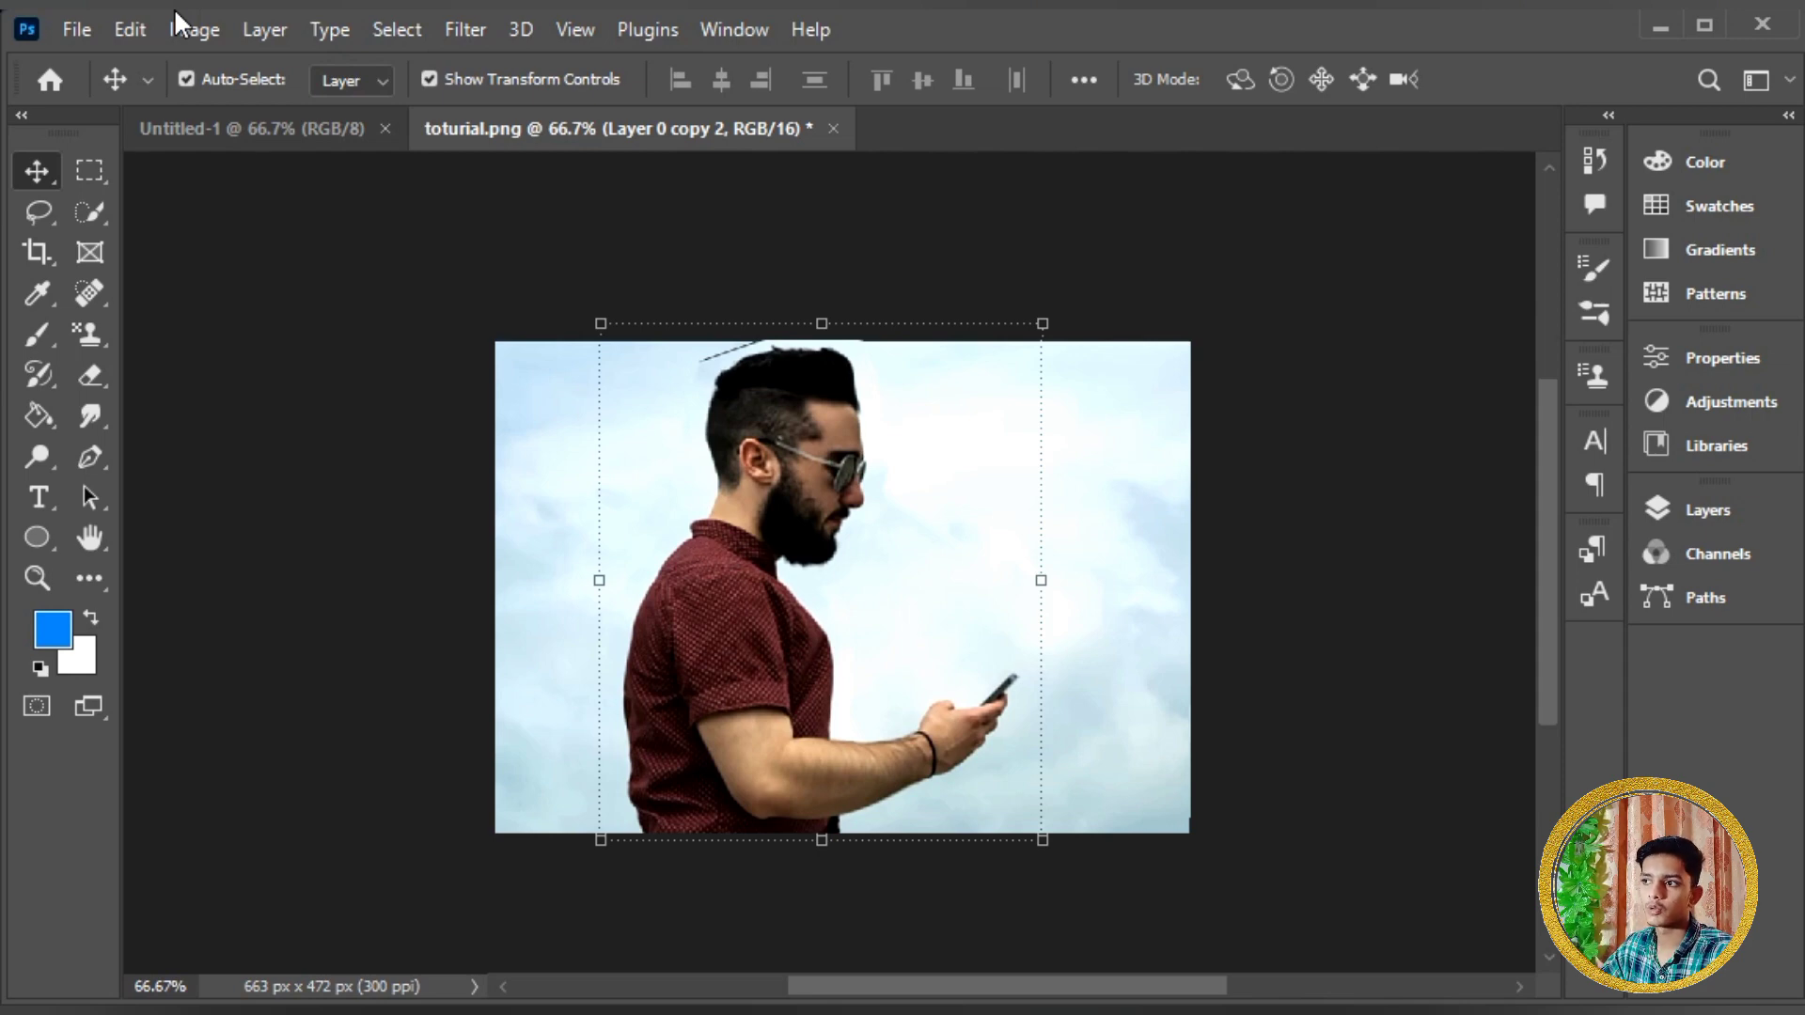
Switch to the Untitled-1 document and draw a thin blue rectangle about 1253 × 44 px across the upper part of the canvas.
left_click(231, 125)
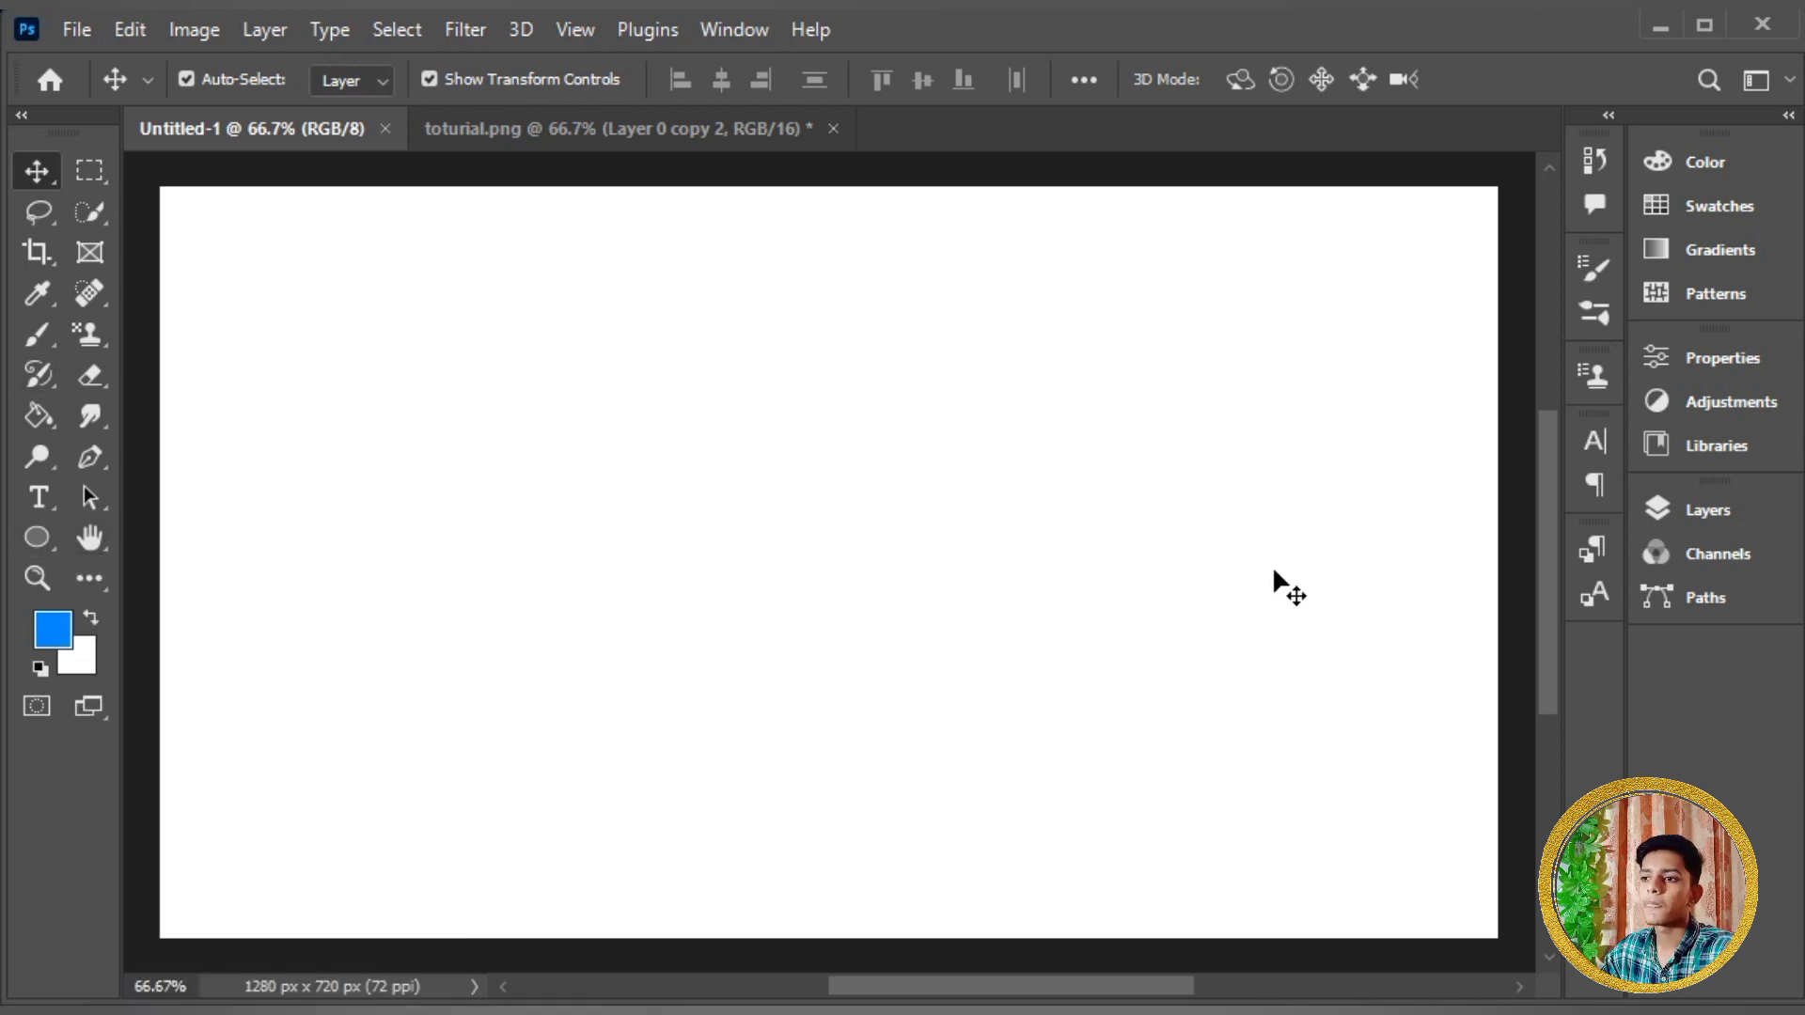
left_click(37, 537)
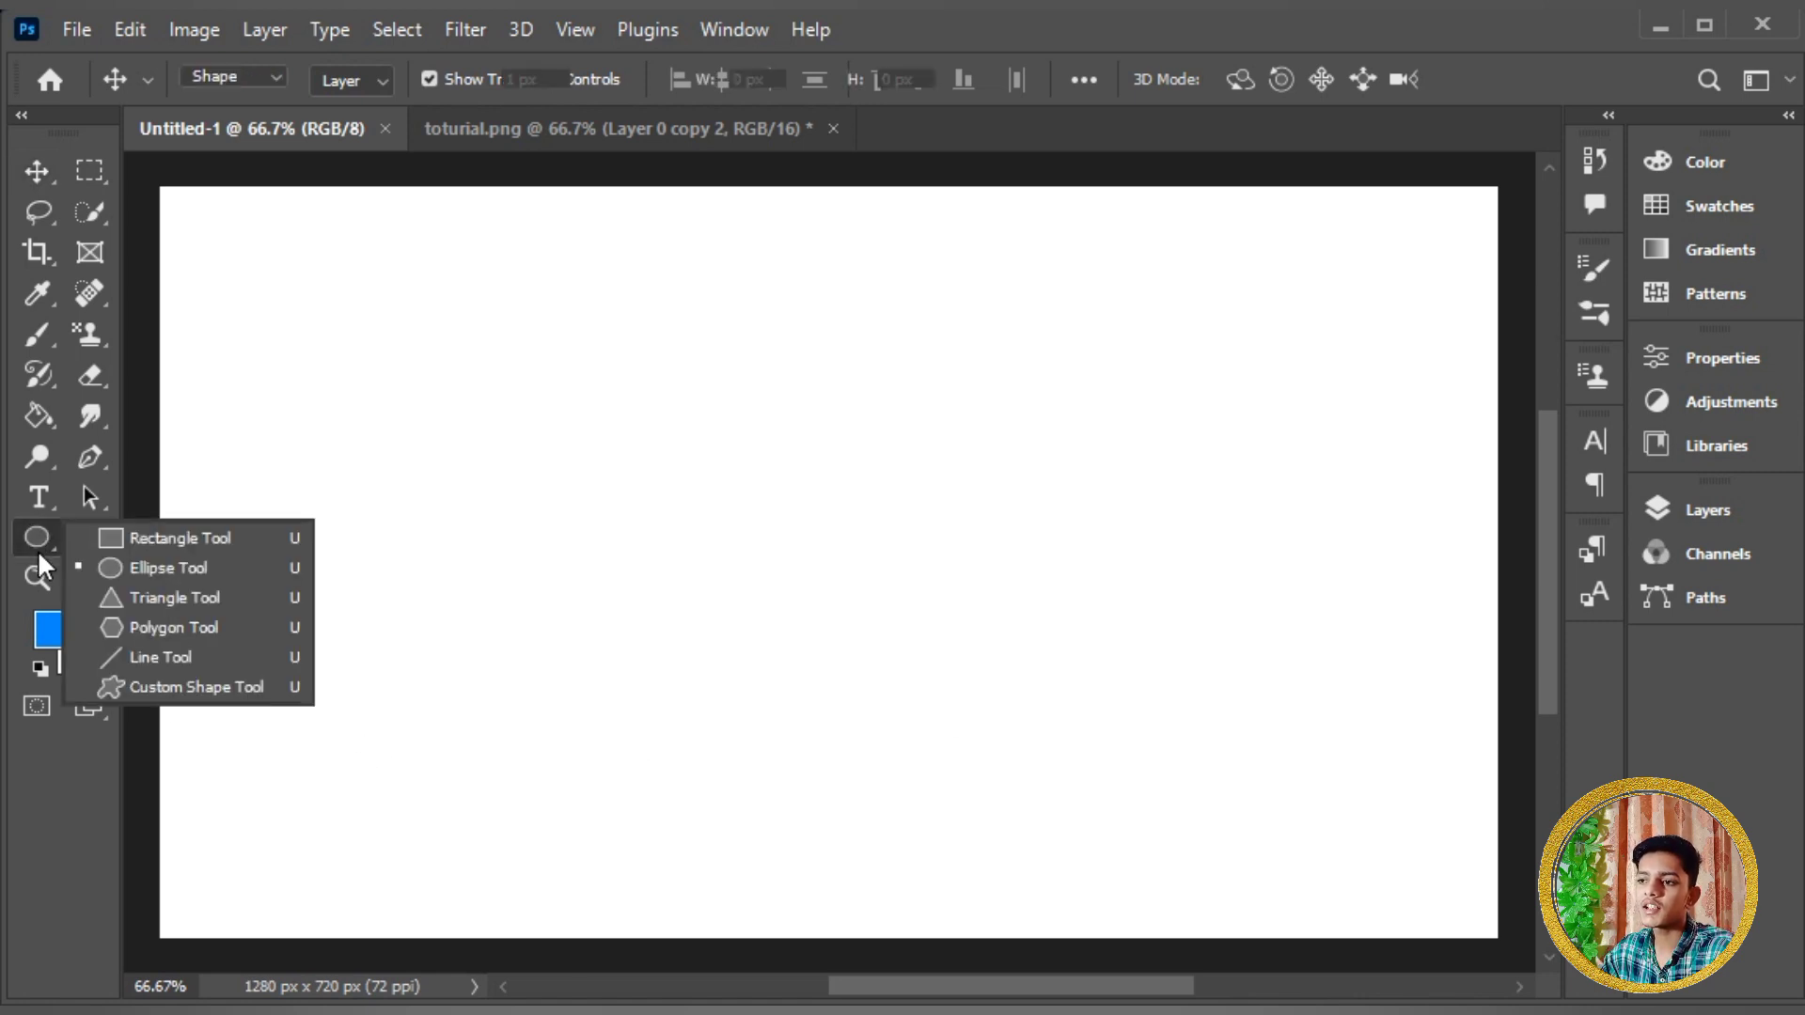
left_click(233, 537)
left_click_drag(296, 331, 1418, 369)
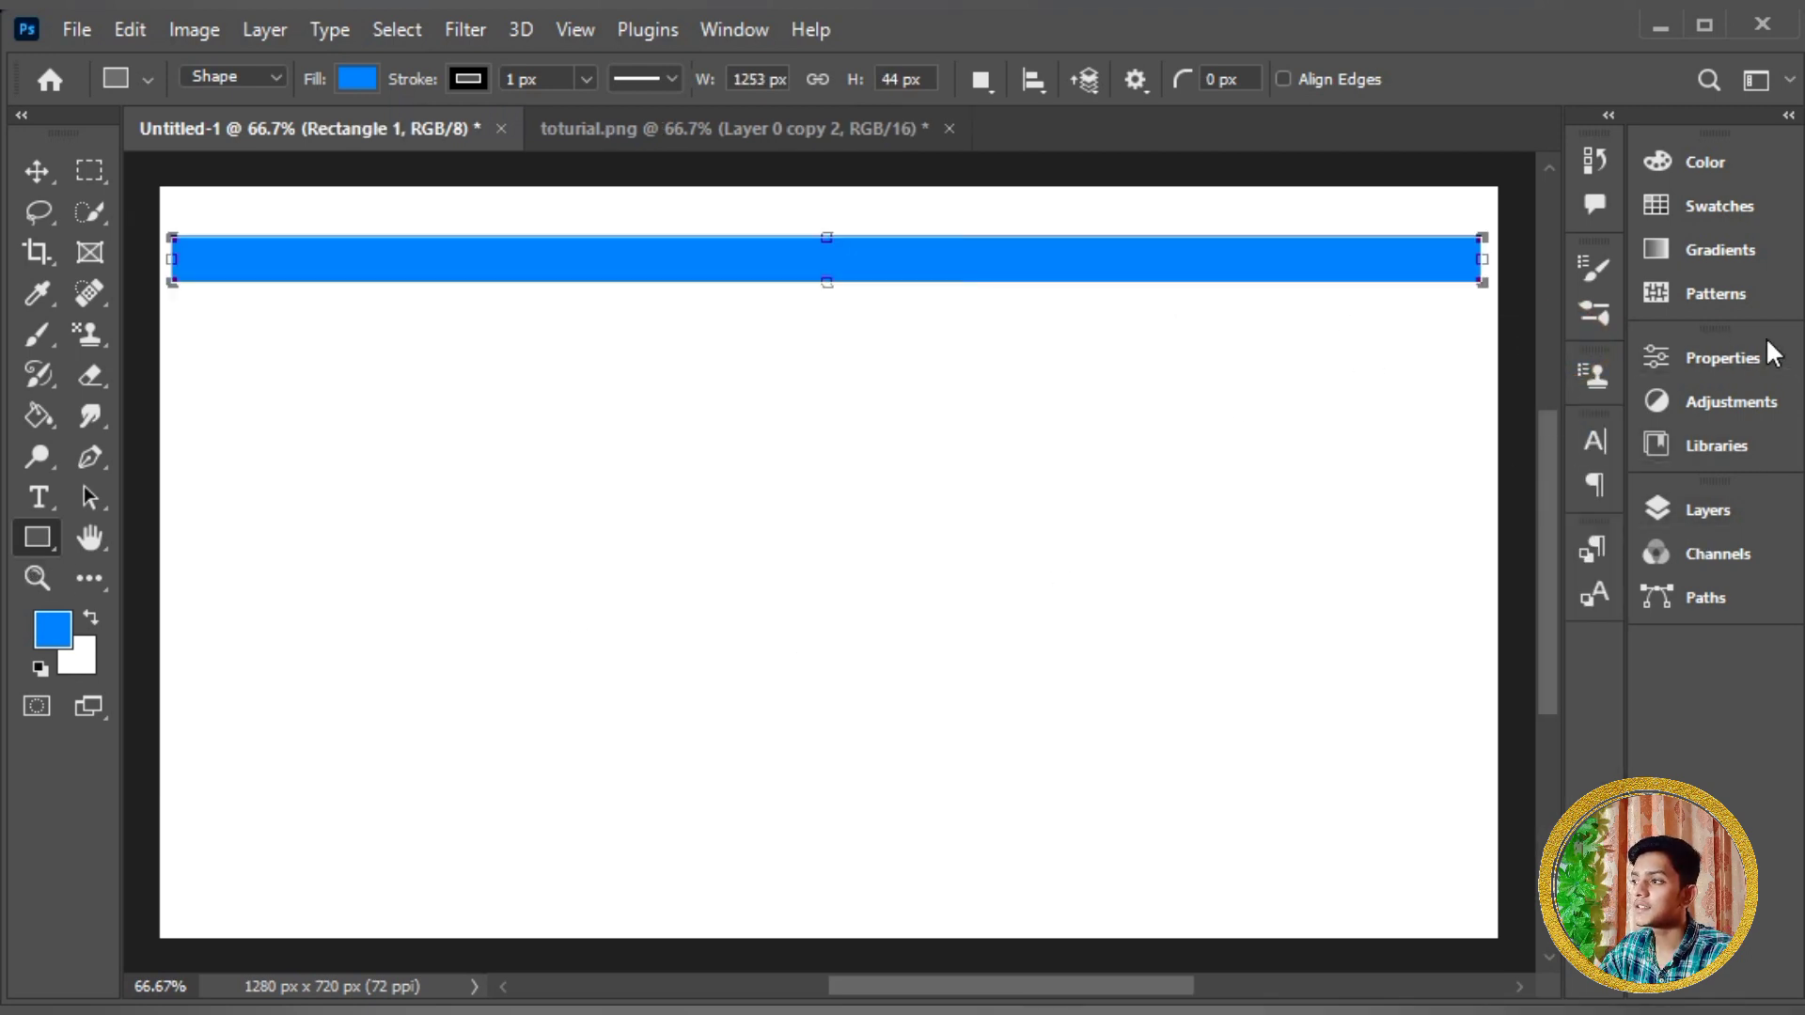
Convert the Rectangle 1 layer to a smart object.
left_click(1773, 507)
left_click(117, 31)
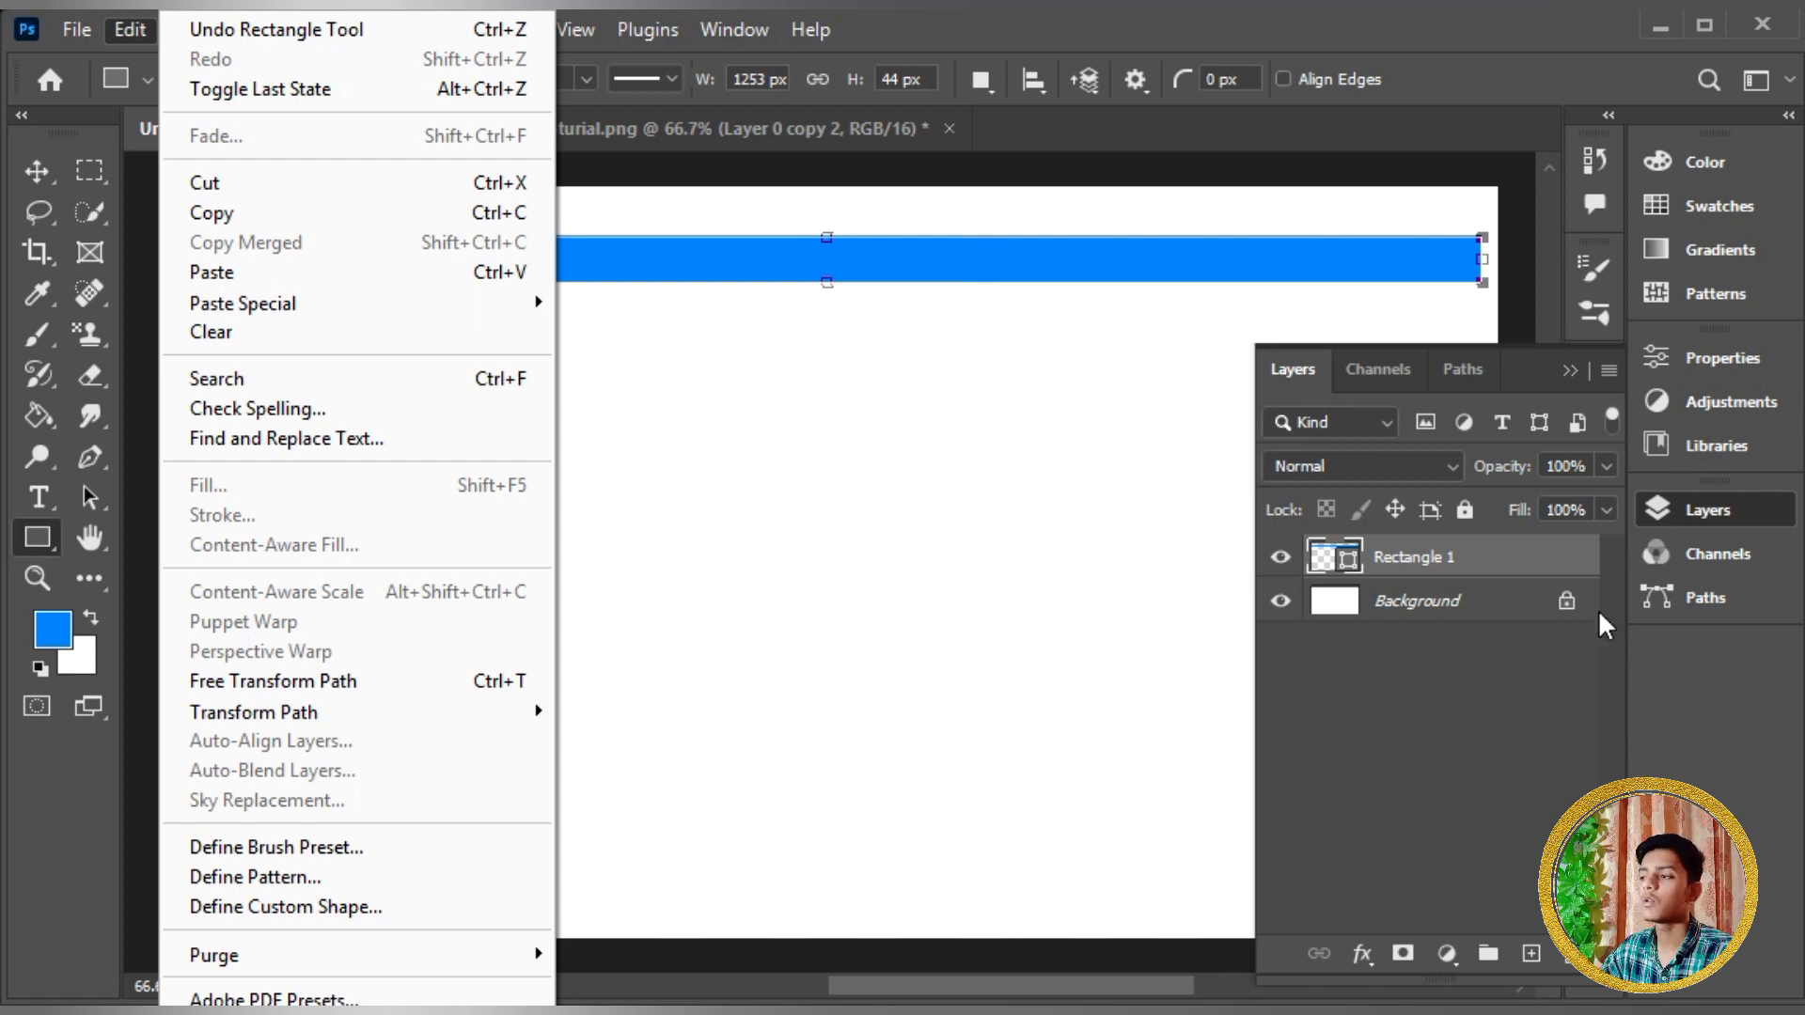
left_click(1534, 559)
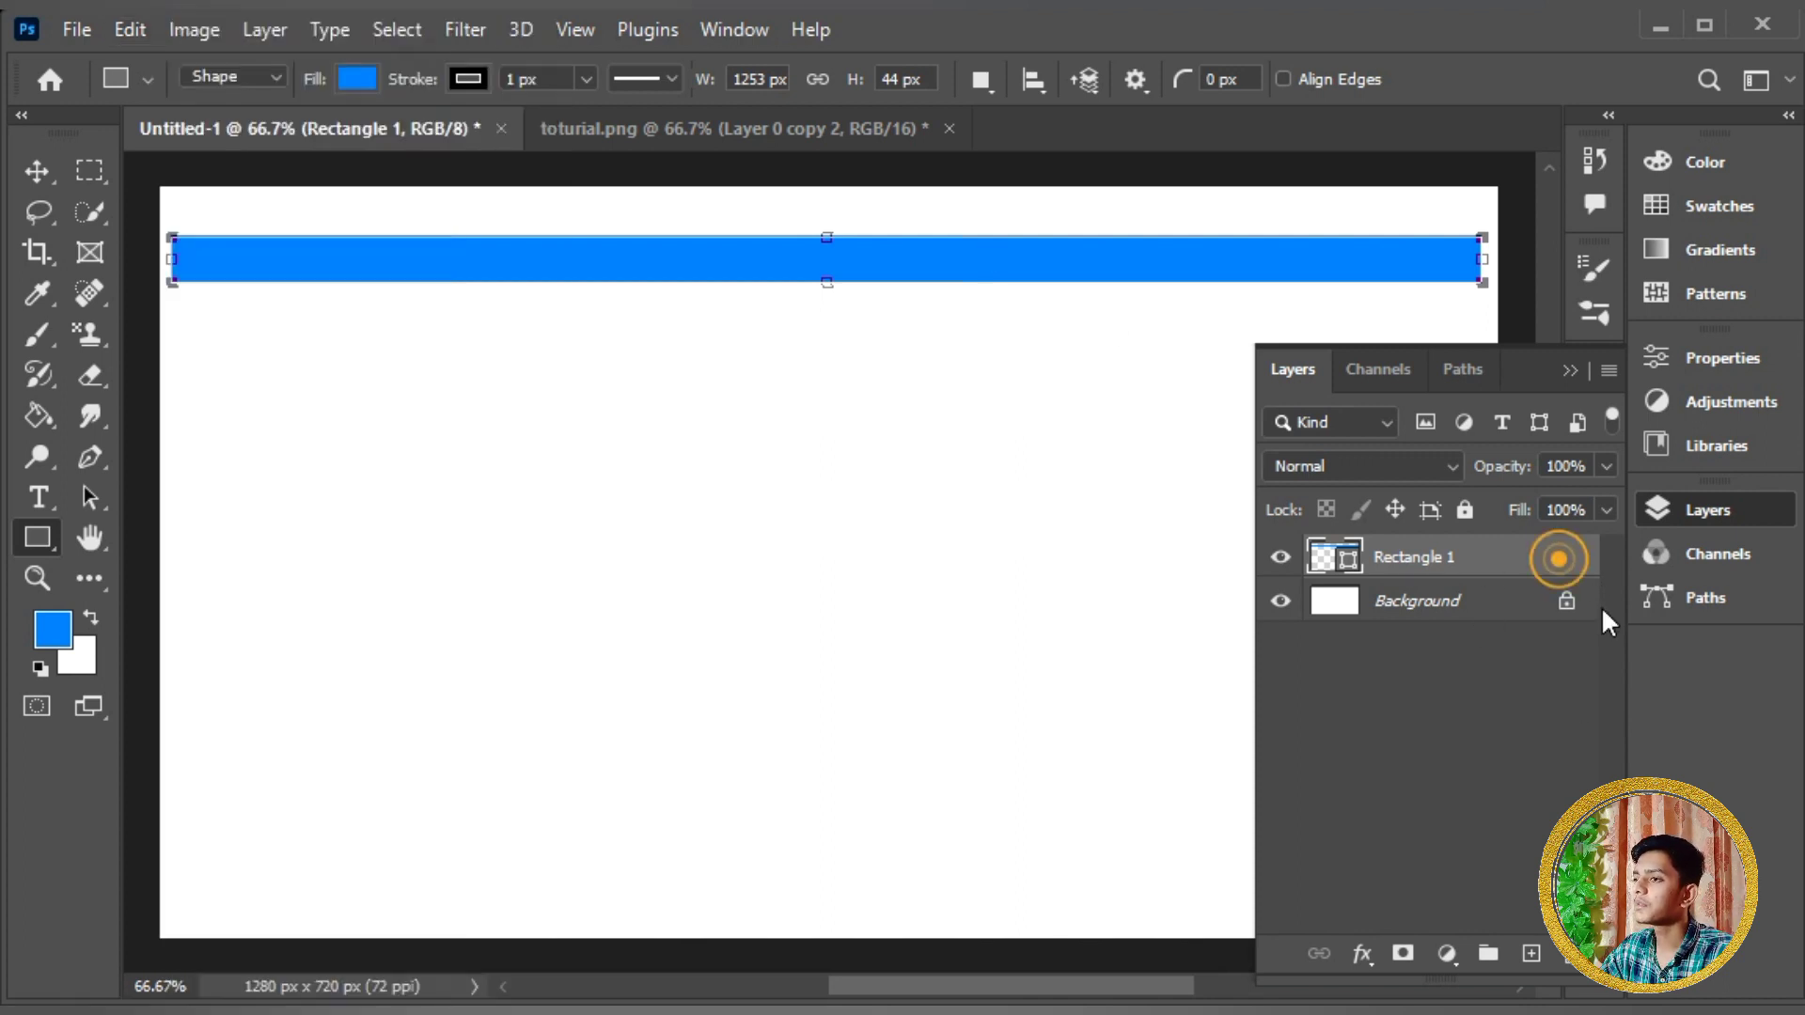
right_click(1543, 565)
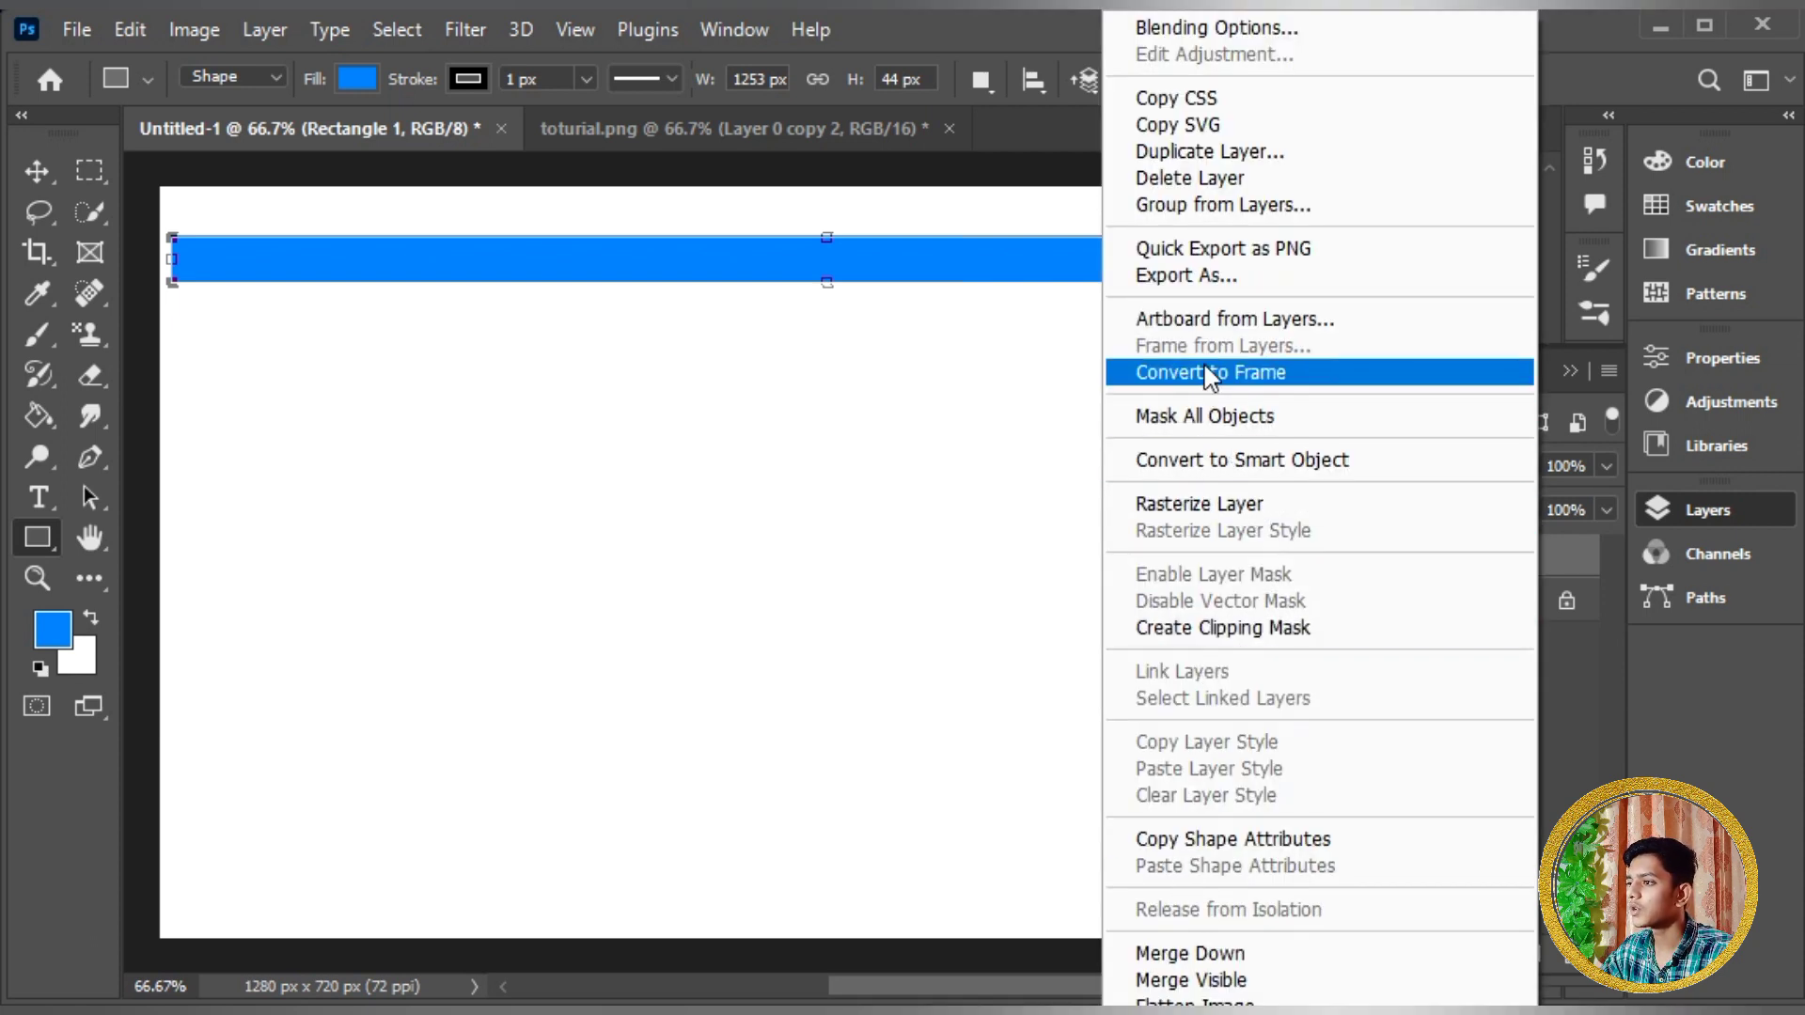
left_click(1245, 461)
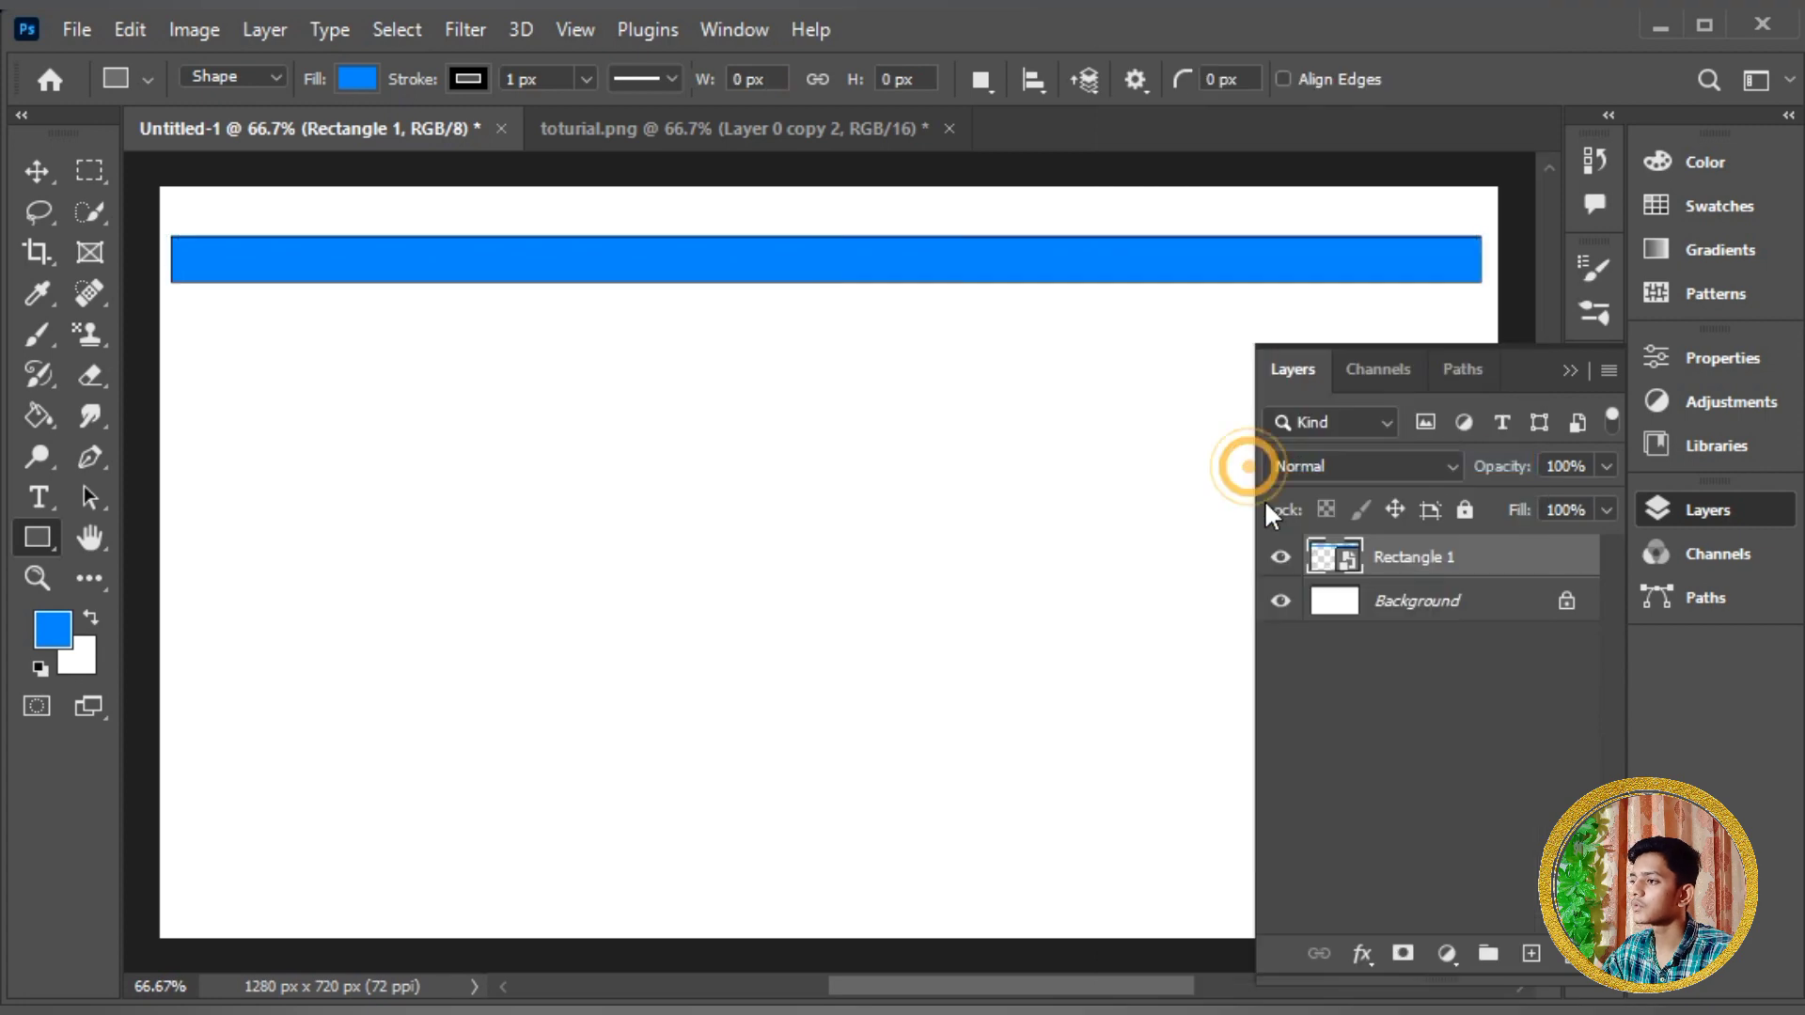
Start Puppet Warp on the blue rectangle and place six pins spaced along its length.
left_click(130, 29)
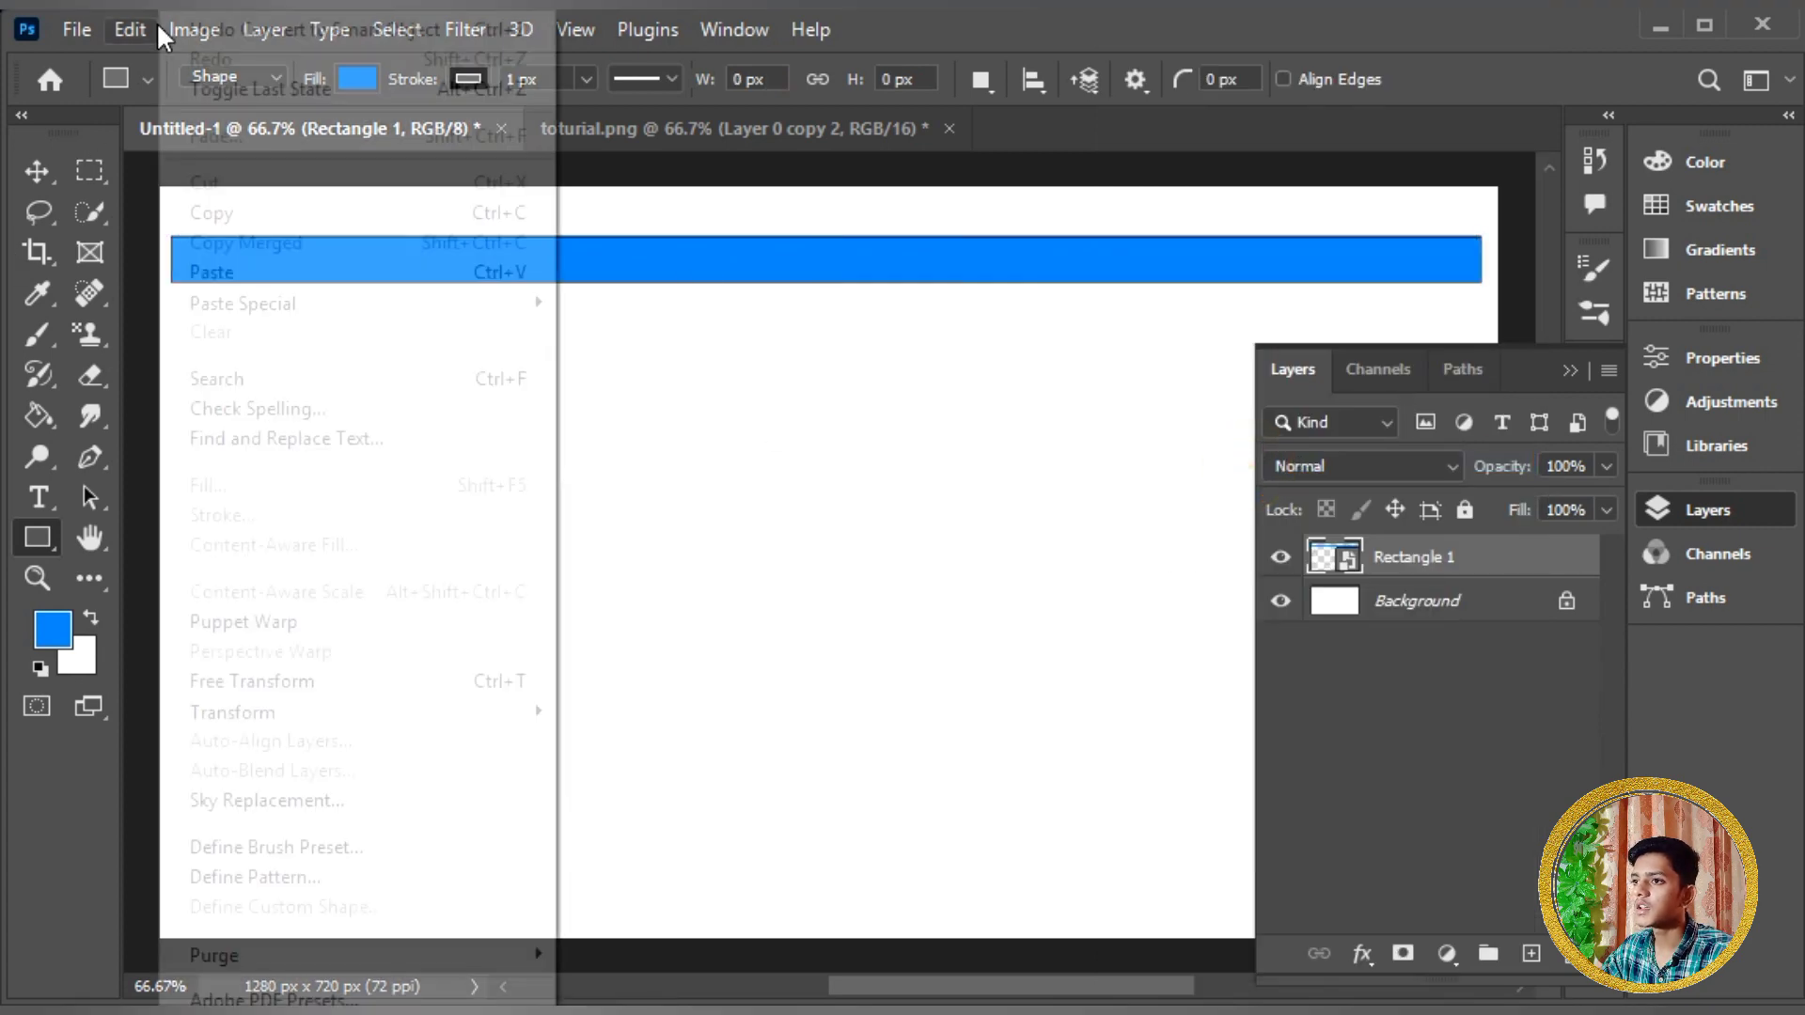
left_click(244, 628)
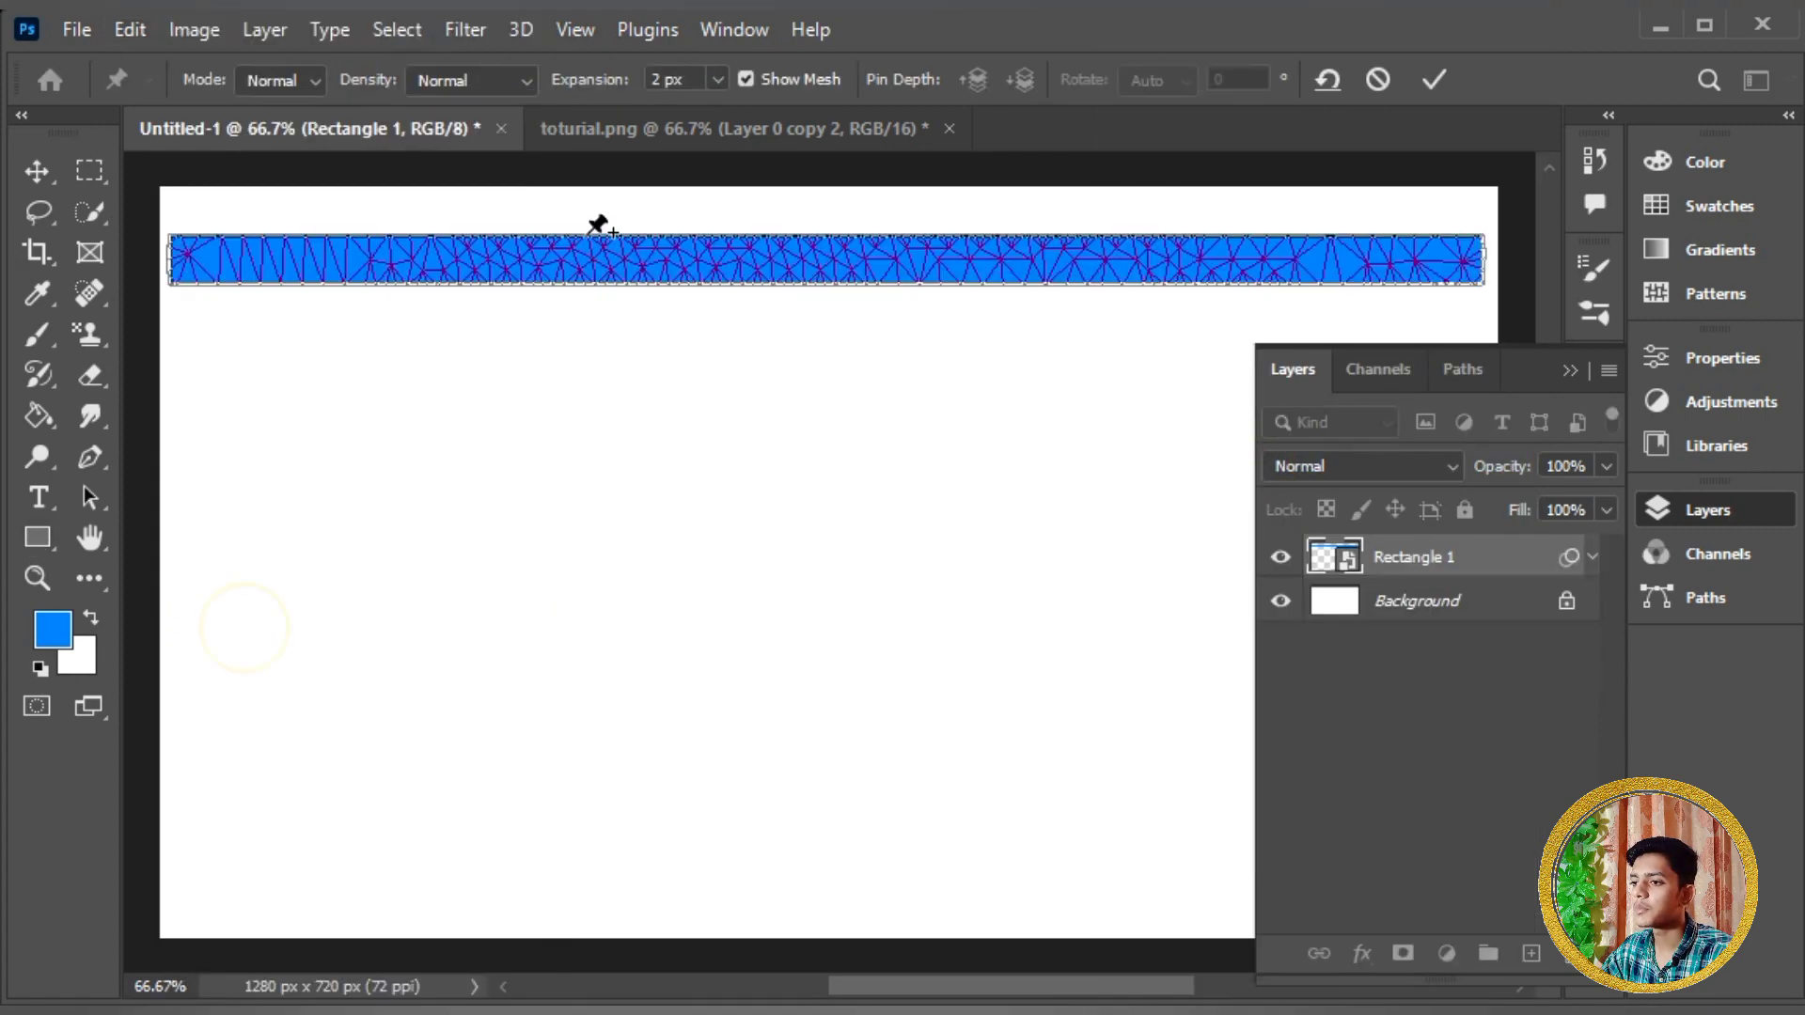
left_click(287, 271)
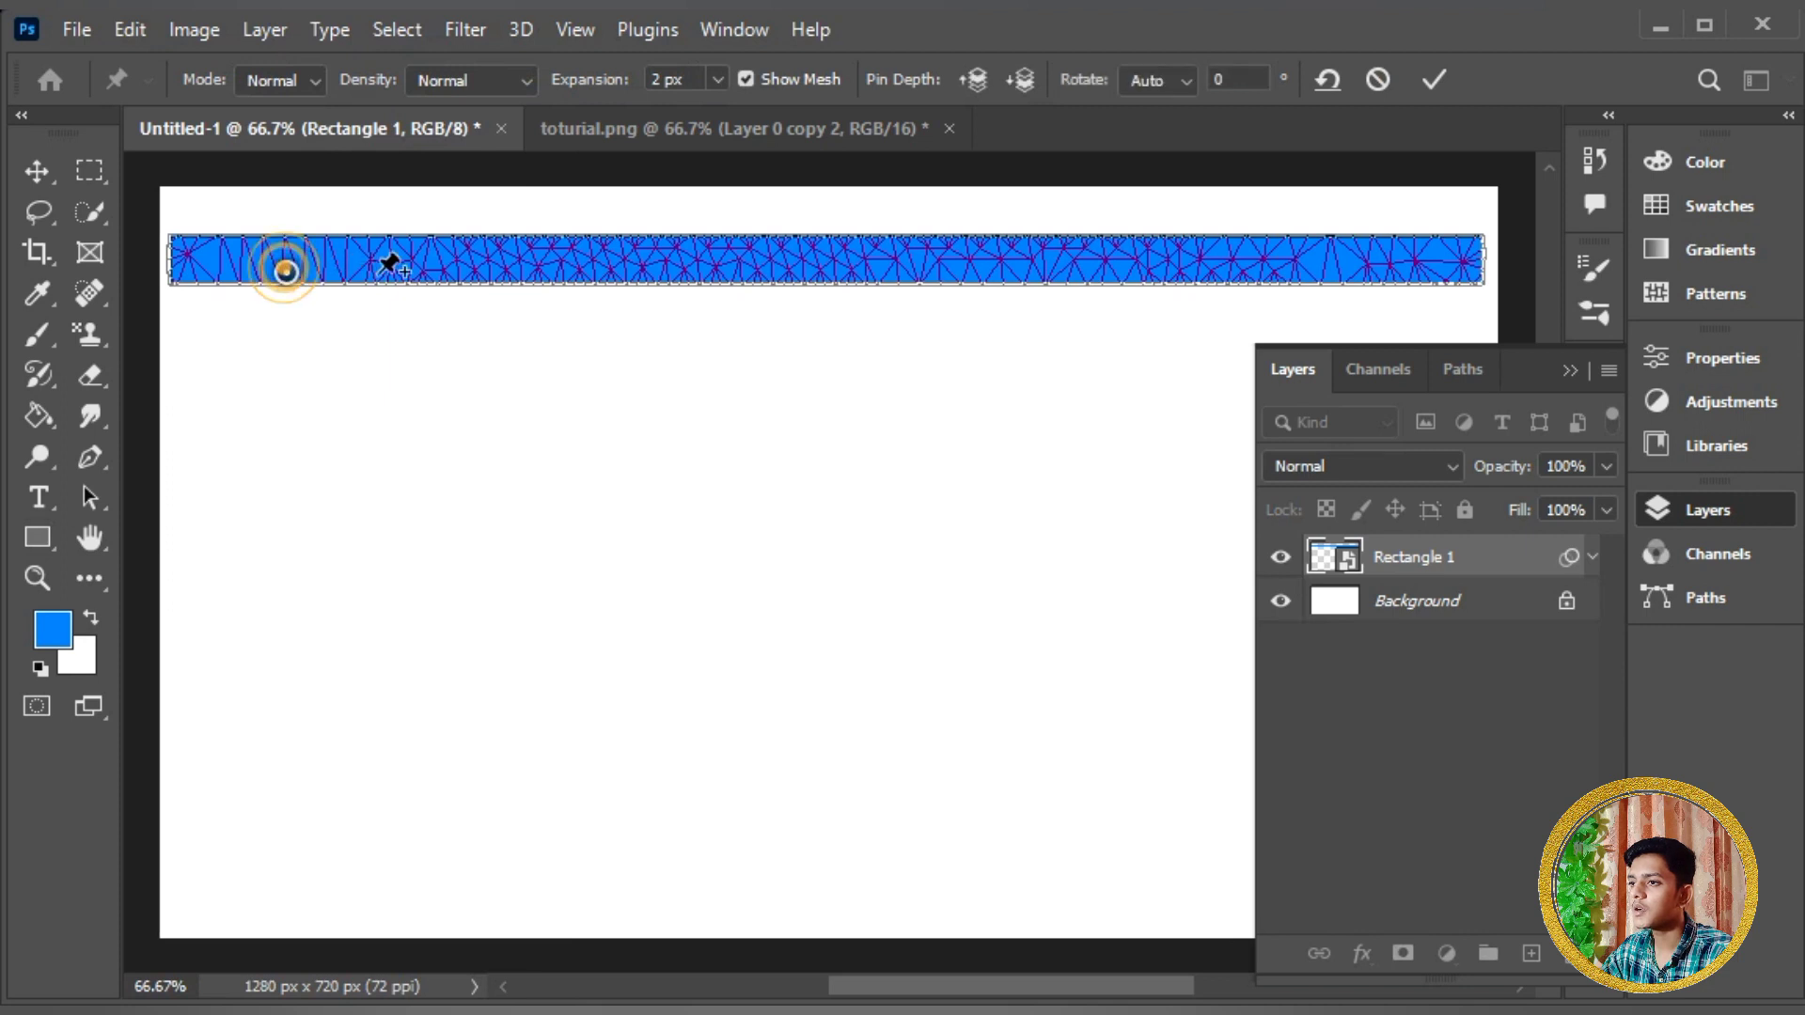
left_click(506, 255)
left_click(725, 264)
left_click(878, 270)
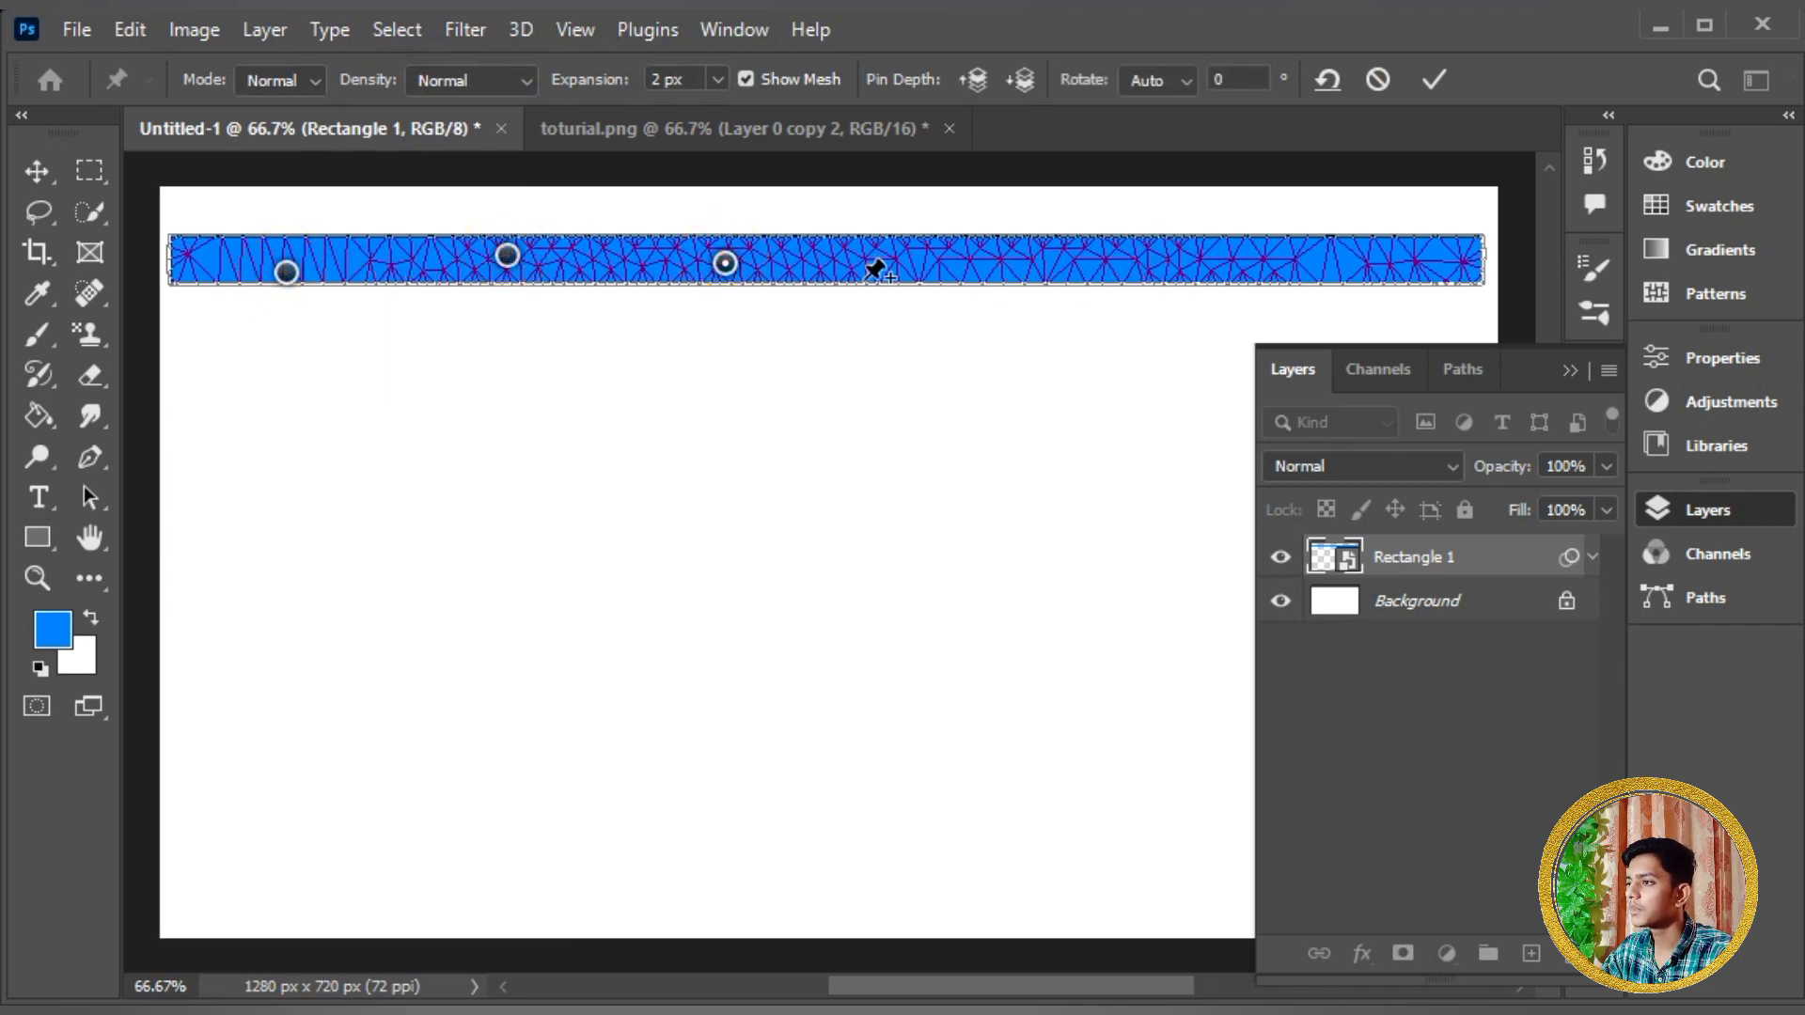
left_click(1370, 247)
left_click(1072, 267)
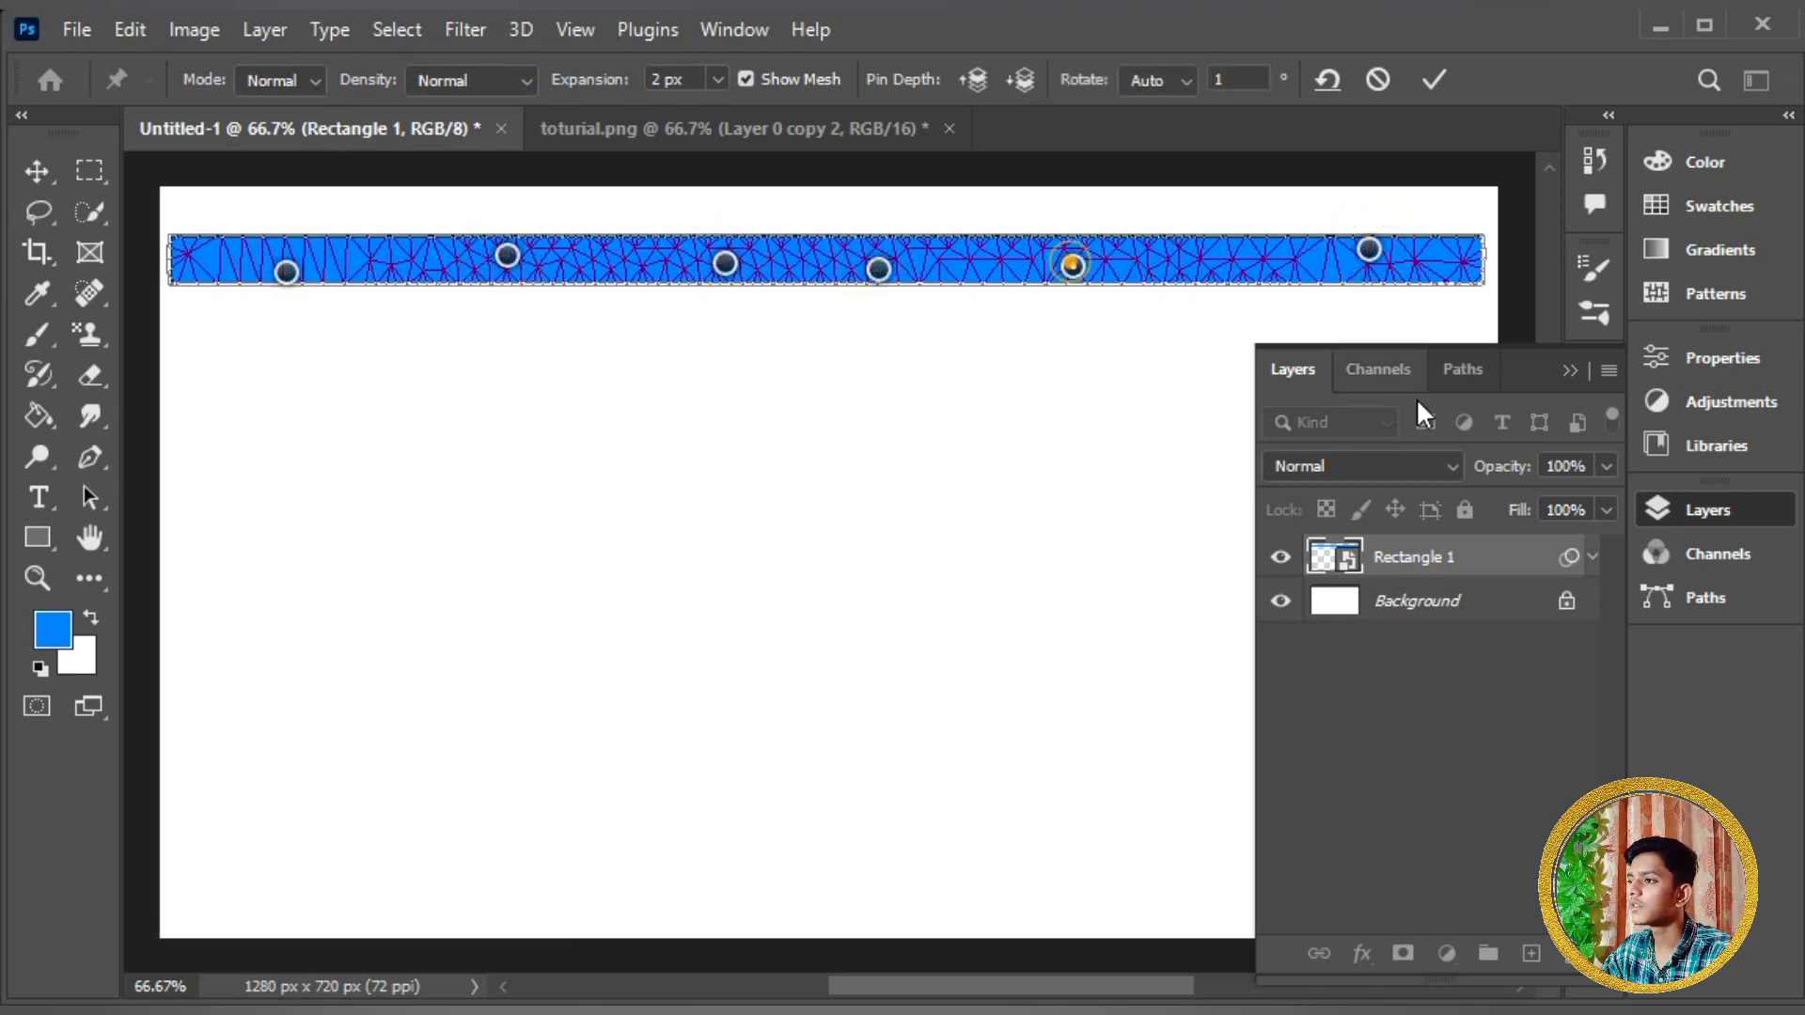
left_click(1569, 370)
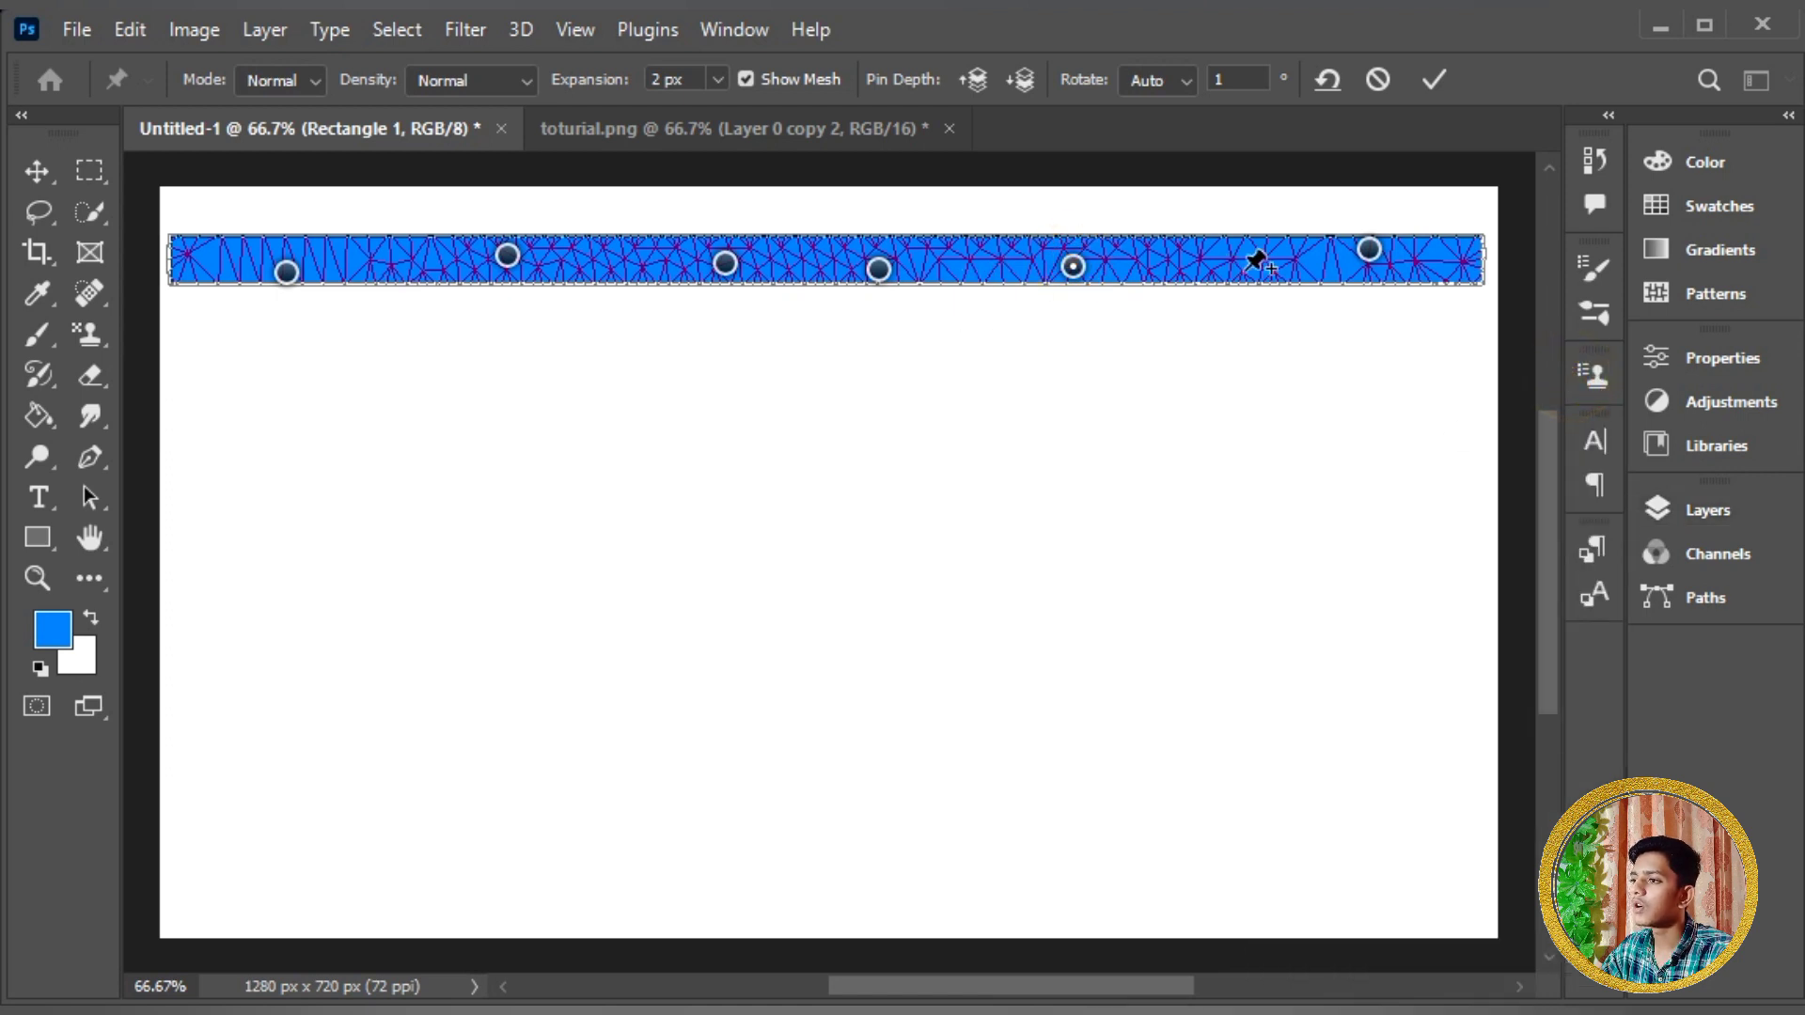
Bend the blue rectangle into a self-crossing looped band by folding both ends inward with the pins, and commit the Puppet Warp.
left_click_drag(1370, 248, 857, 287)
left_click_drag(863, 351, 866, 387)
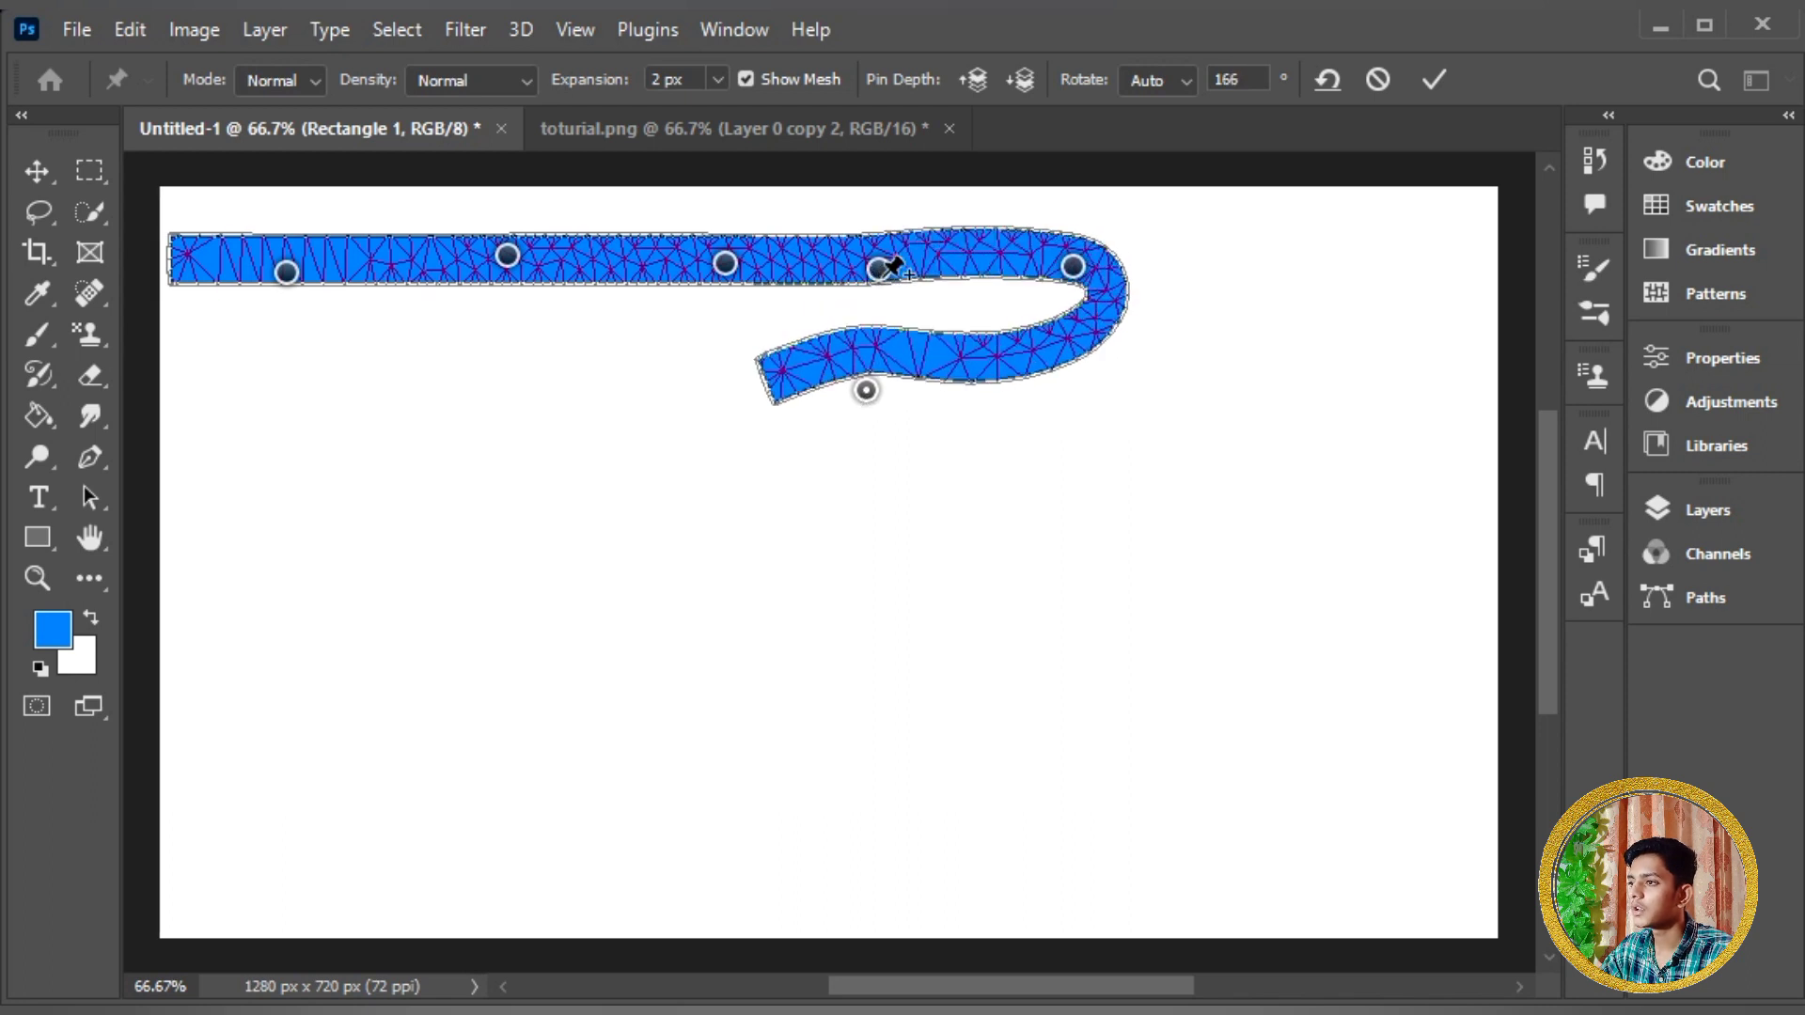
left_click_drag(877, 271, 1053, 422)
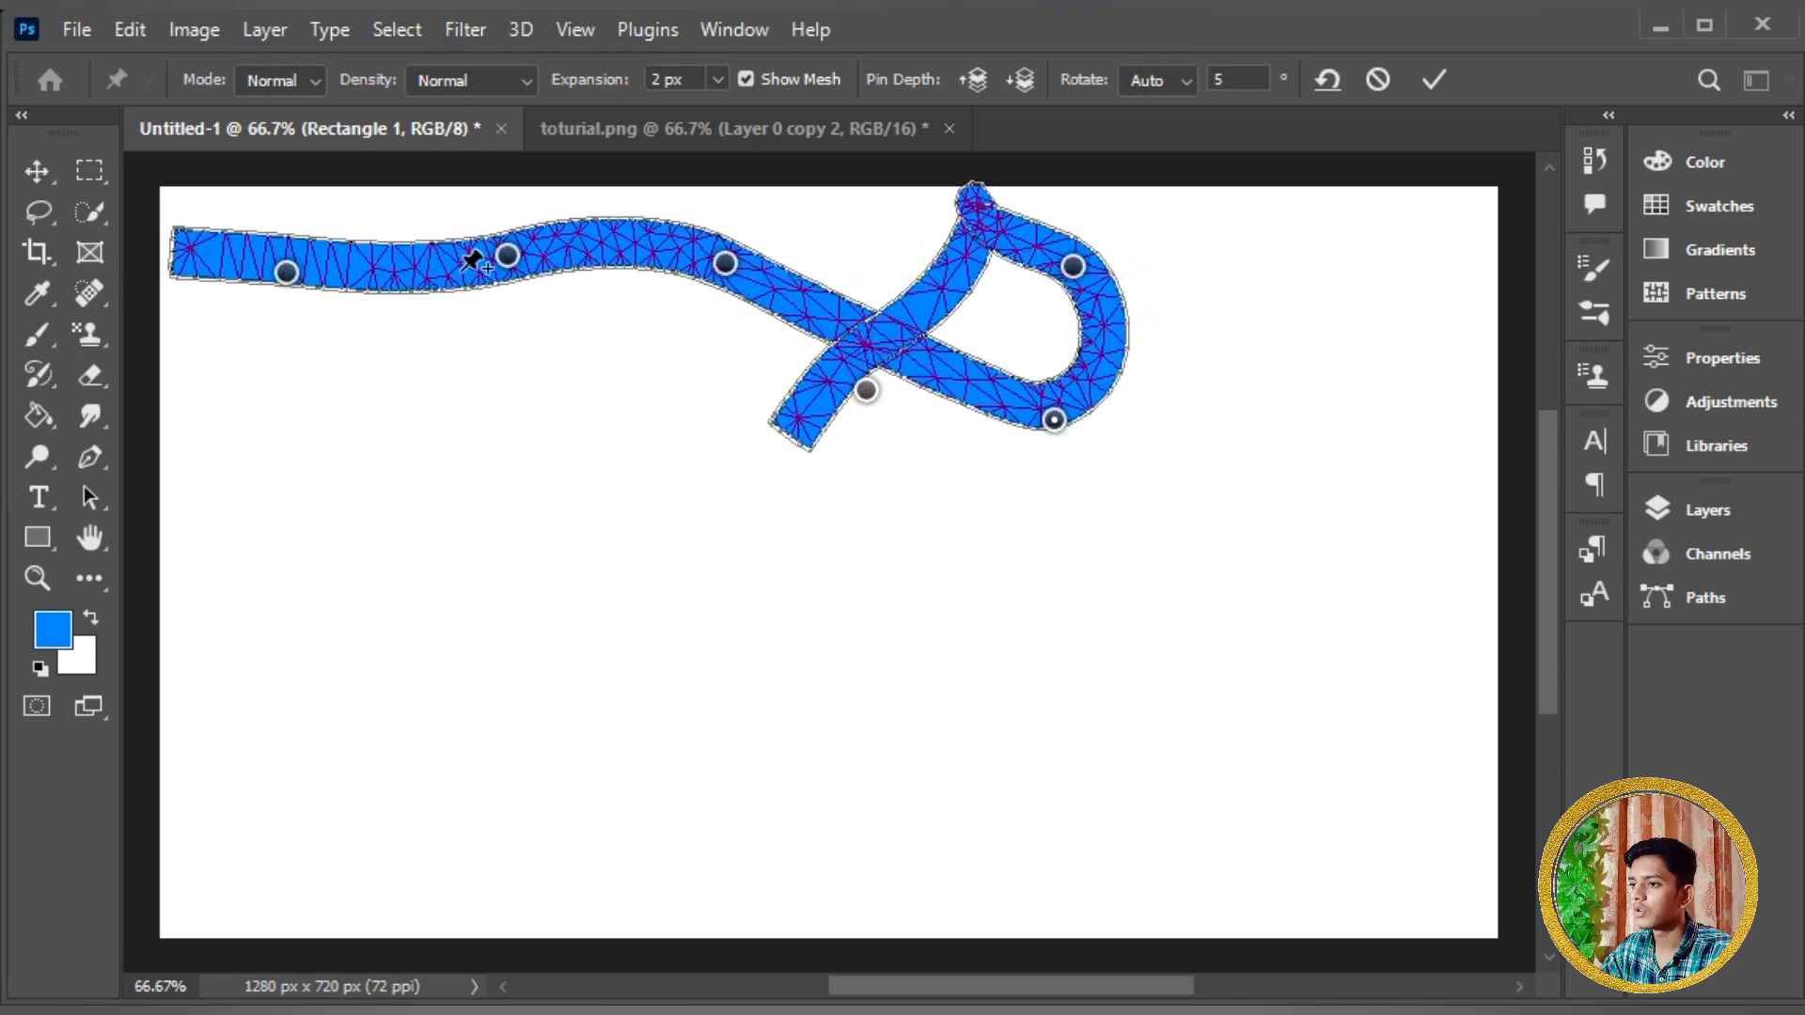
mouse_move(512, 263)
left_mouse_down()
mouse_move(584, 234)
mouse_move(878, 274)
mouse_move(1081, 235)
mouse_move(1233, 234)
mouse_move(991, 443)
mouse_move(847, 516)
mouse_move(889, 655)
mouse_move(677, 435)
mouse_move(523, 316)
left_mouse_up()
left_click_drag(290, 279, 1270, 365)
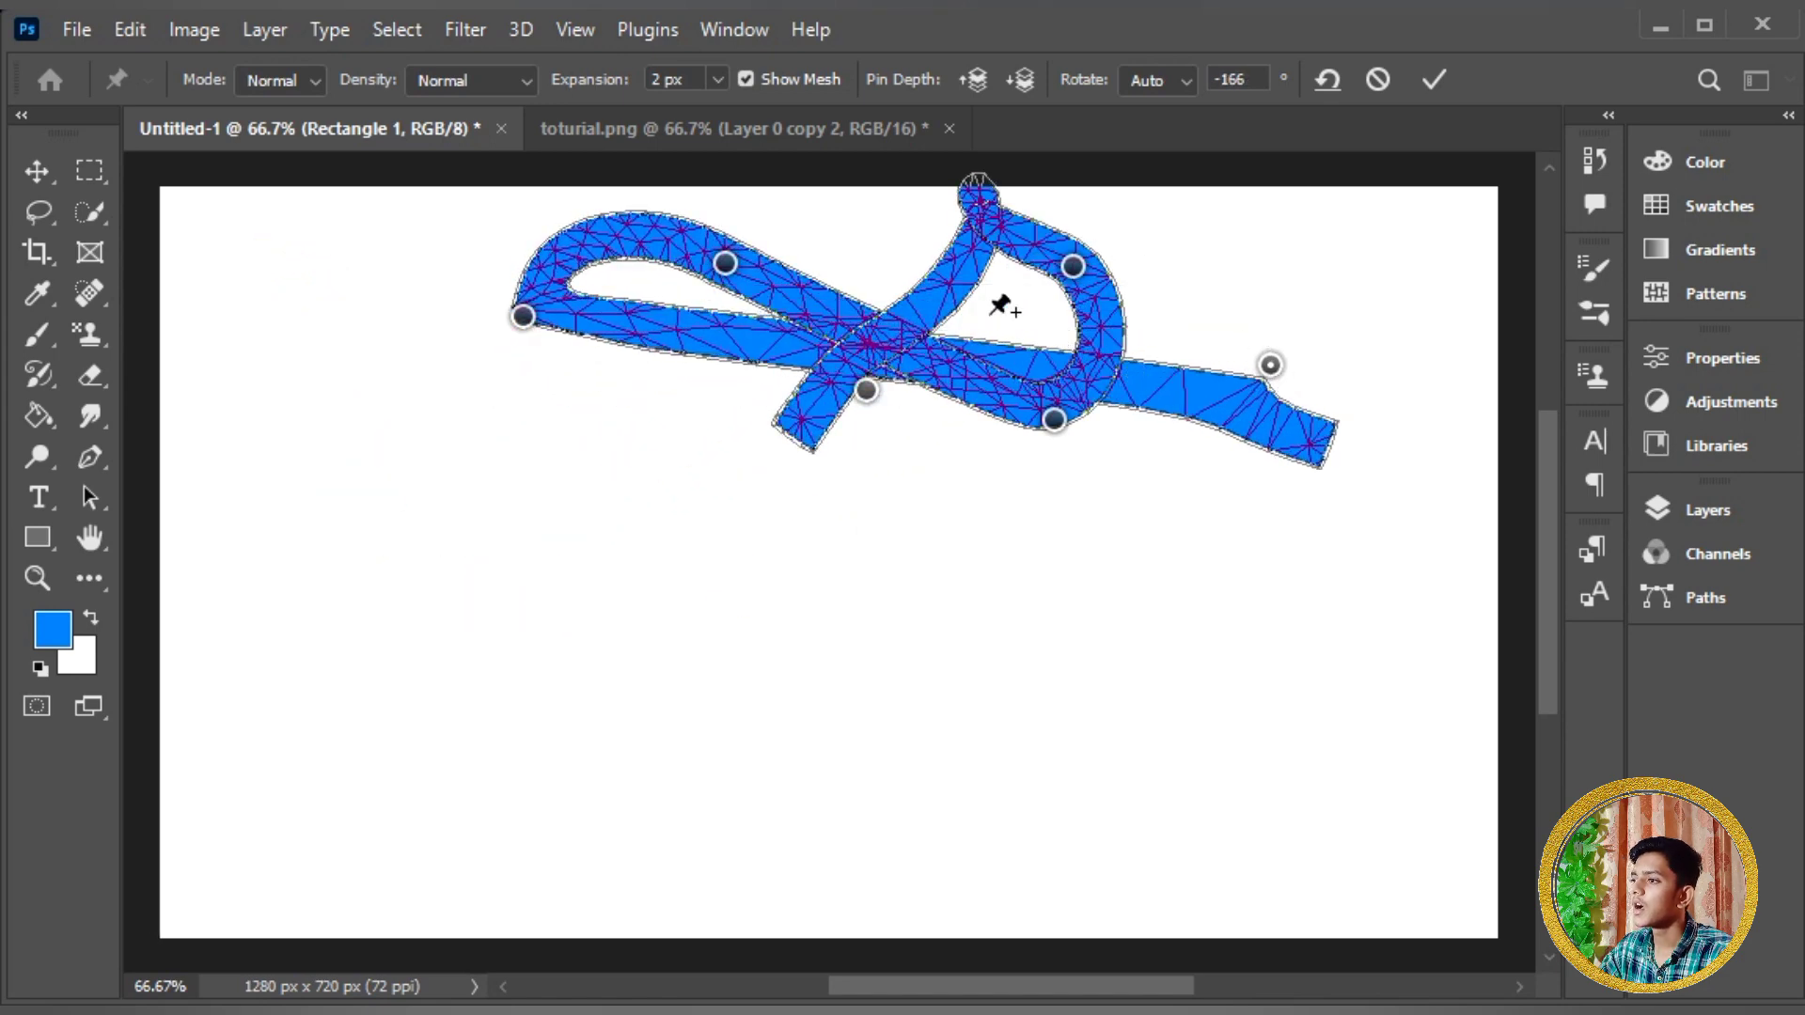
left_click(1432, 81)
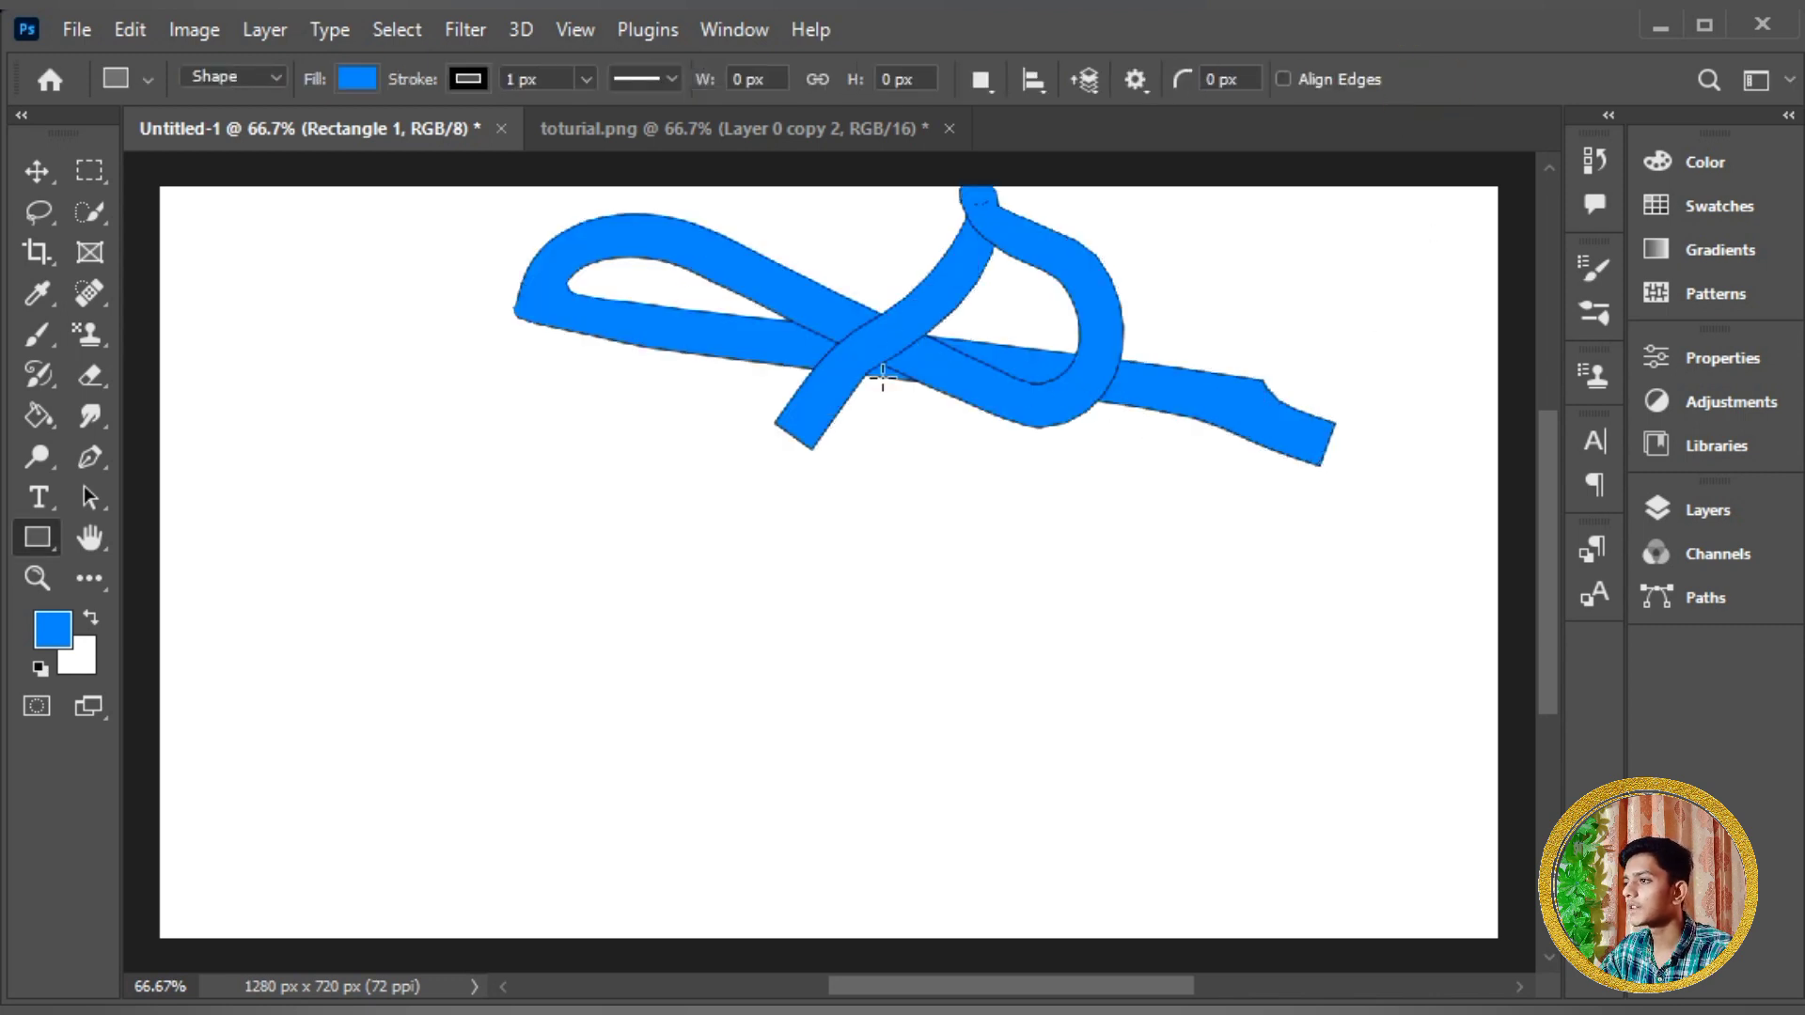
Reopen Rectangle 1's Puppet Warp smart filter, shift the loop's lower pin slightly up and right, send it backward in depth, and commit.
left_click(1704, 510)
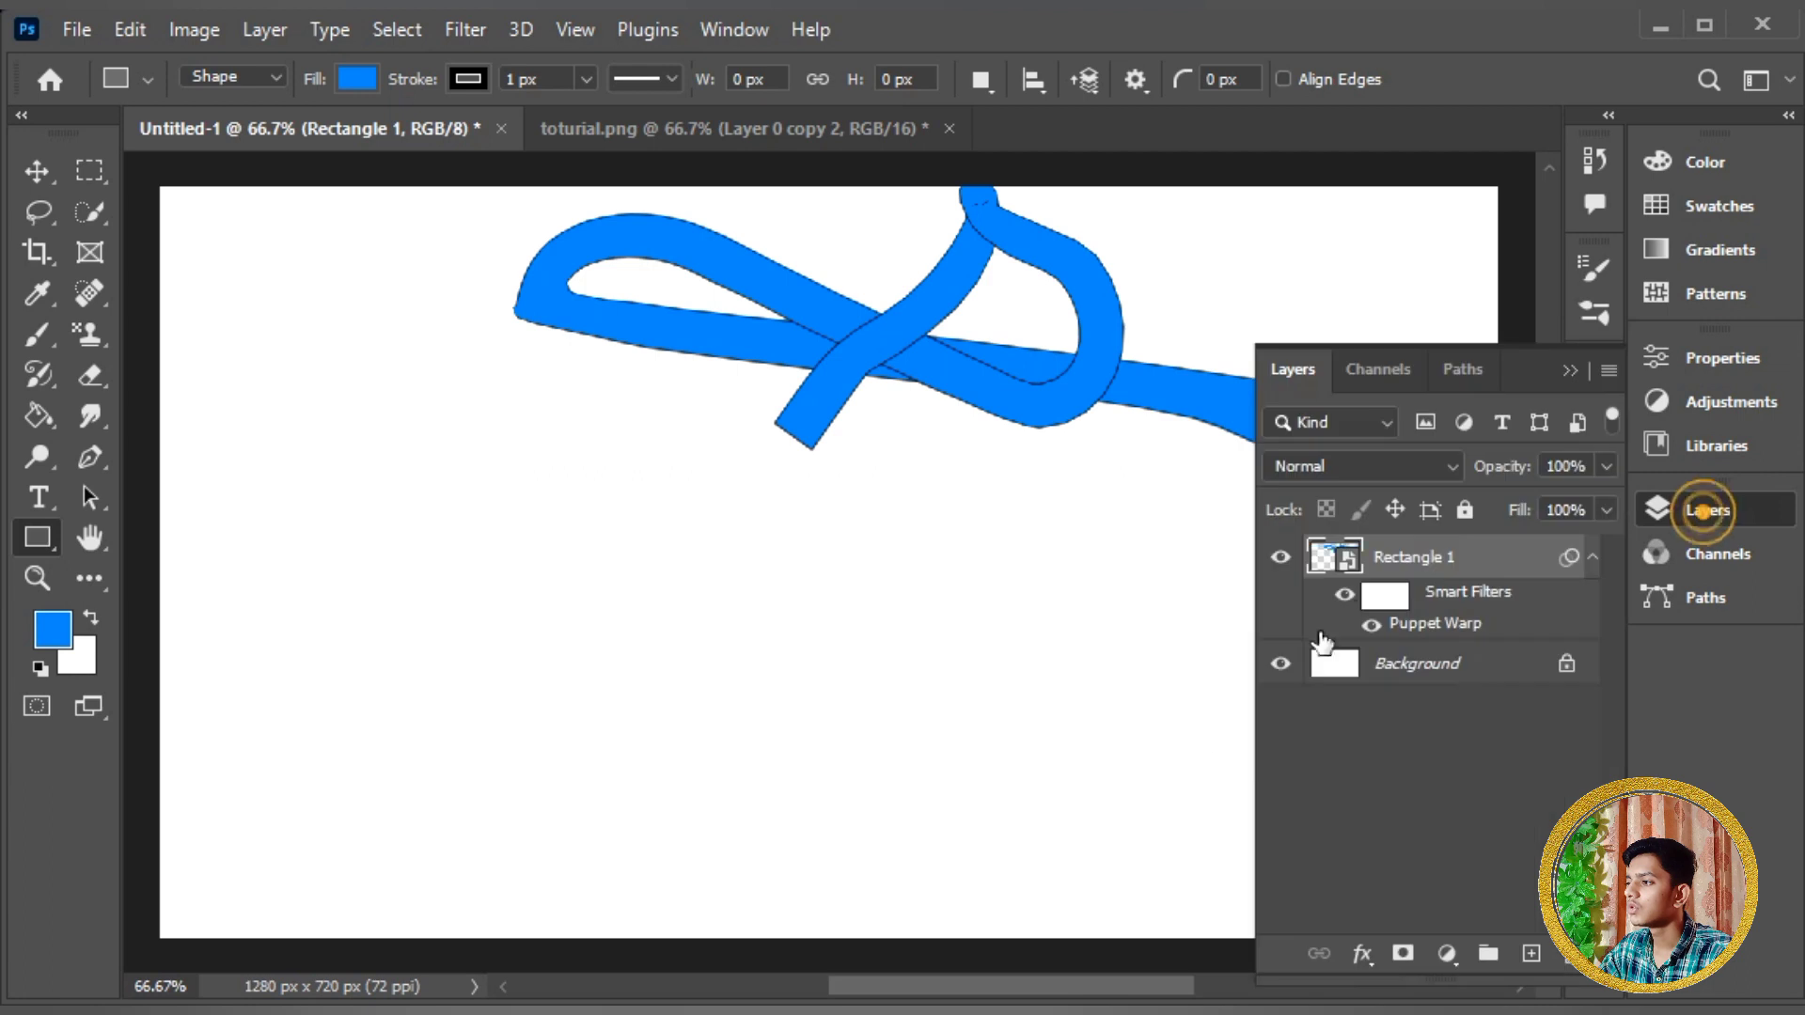
double_click(1491, 626)
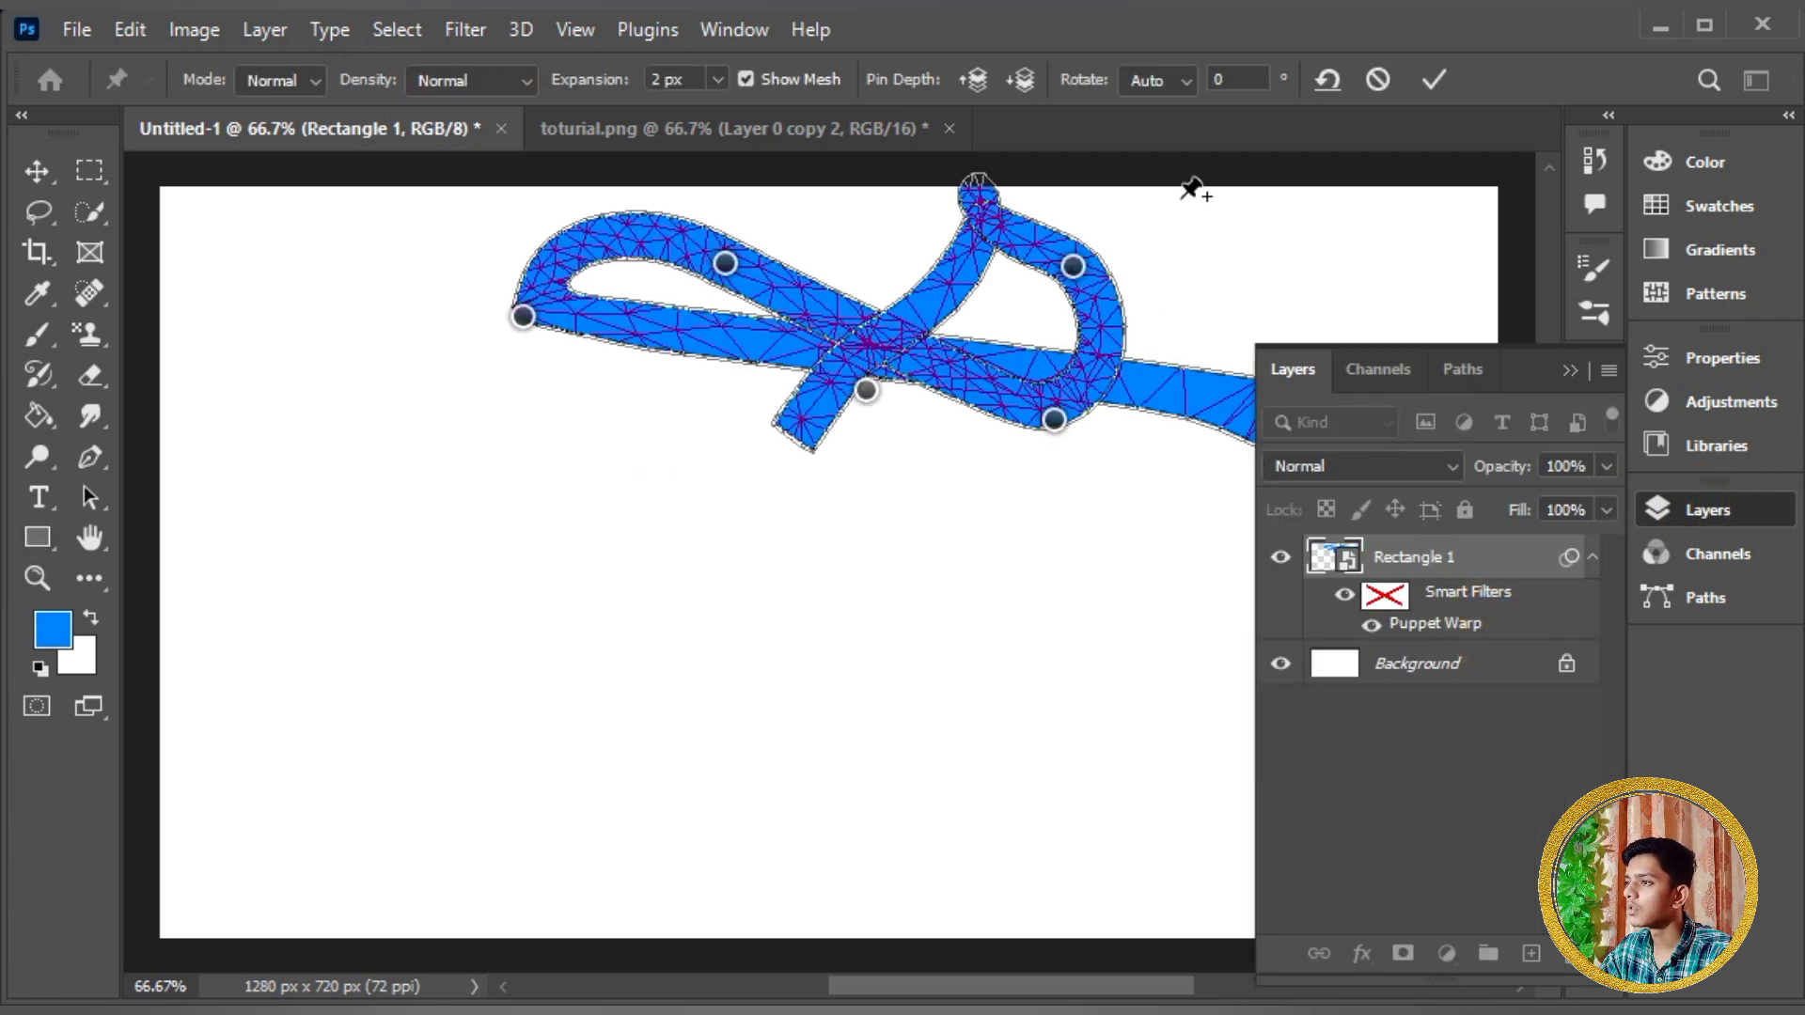
left_click_drag(1055, 419, 1102, 389)
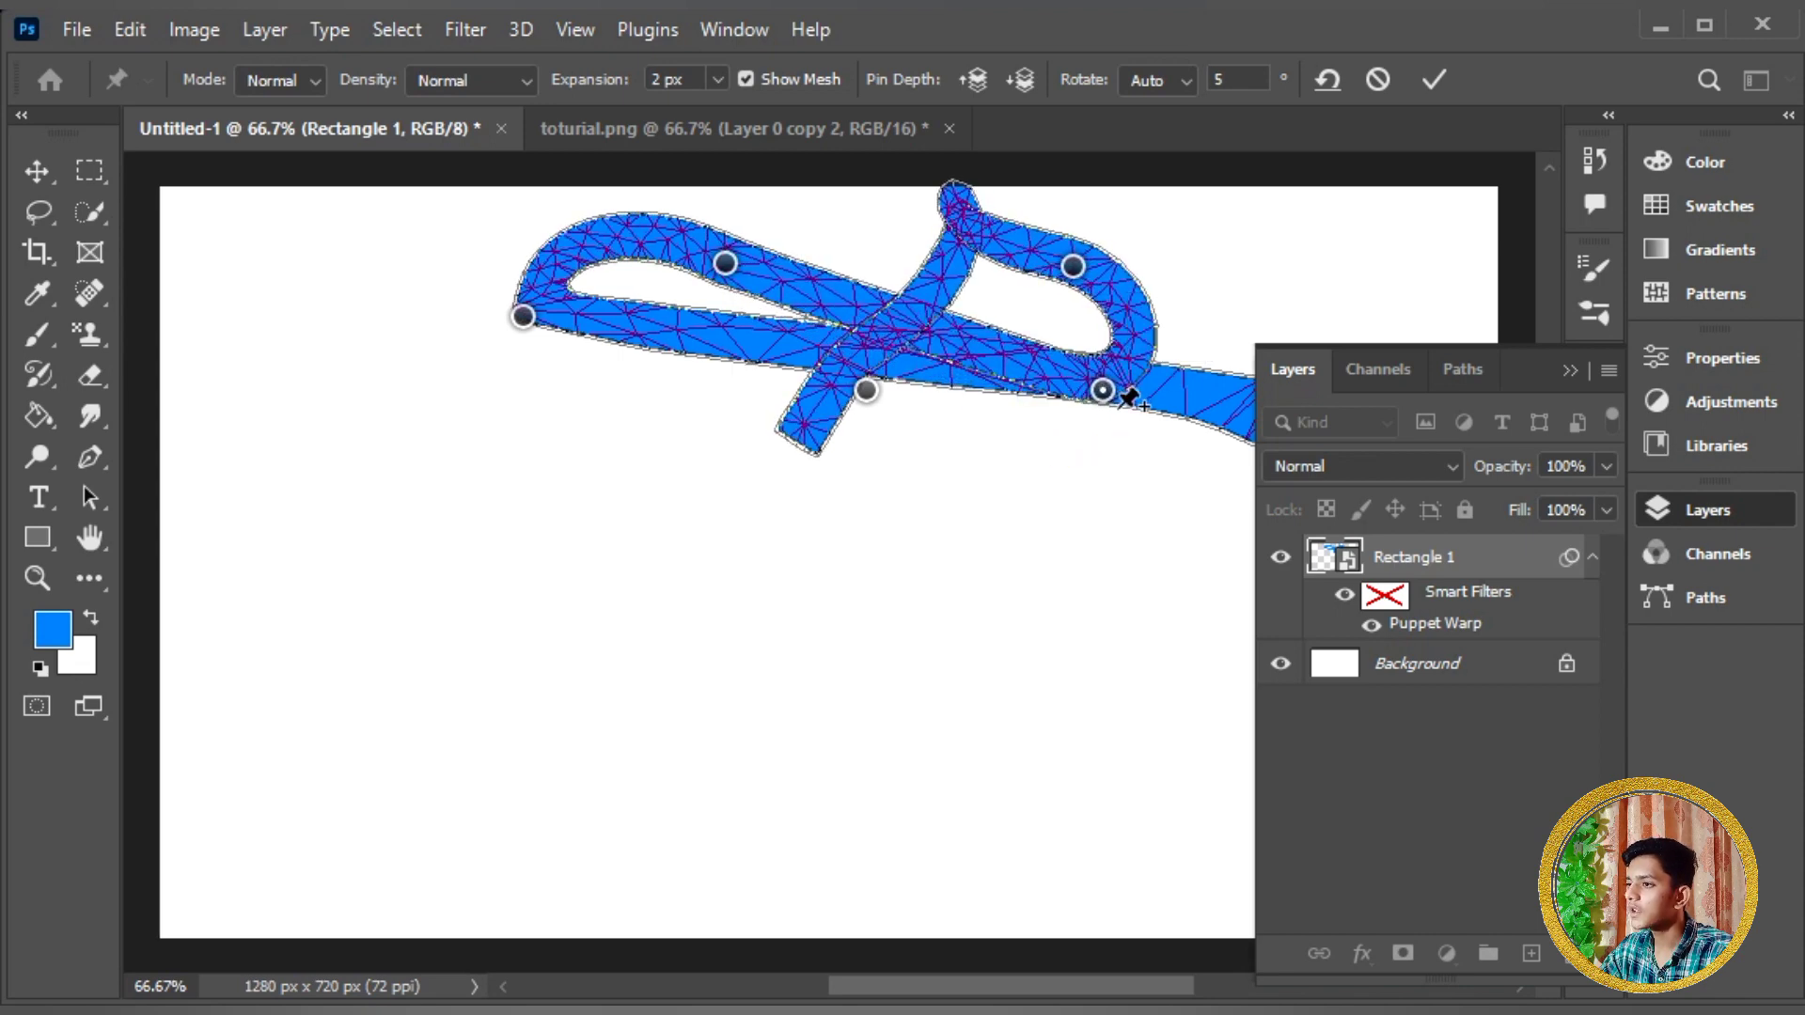
left_click(1021, 81)
left_click(1707, 509)
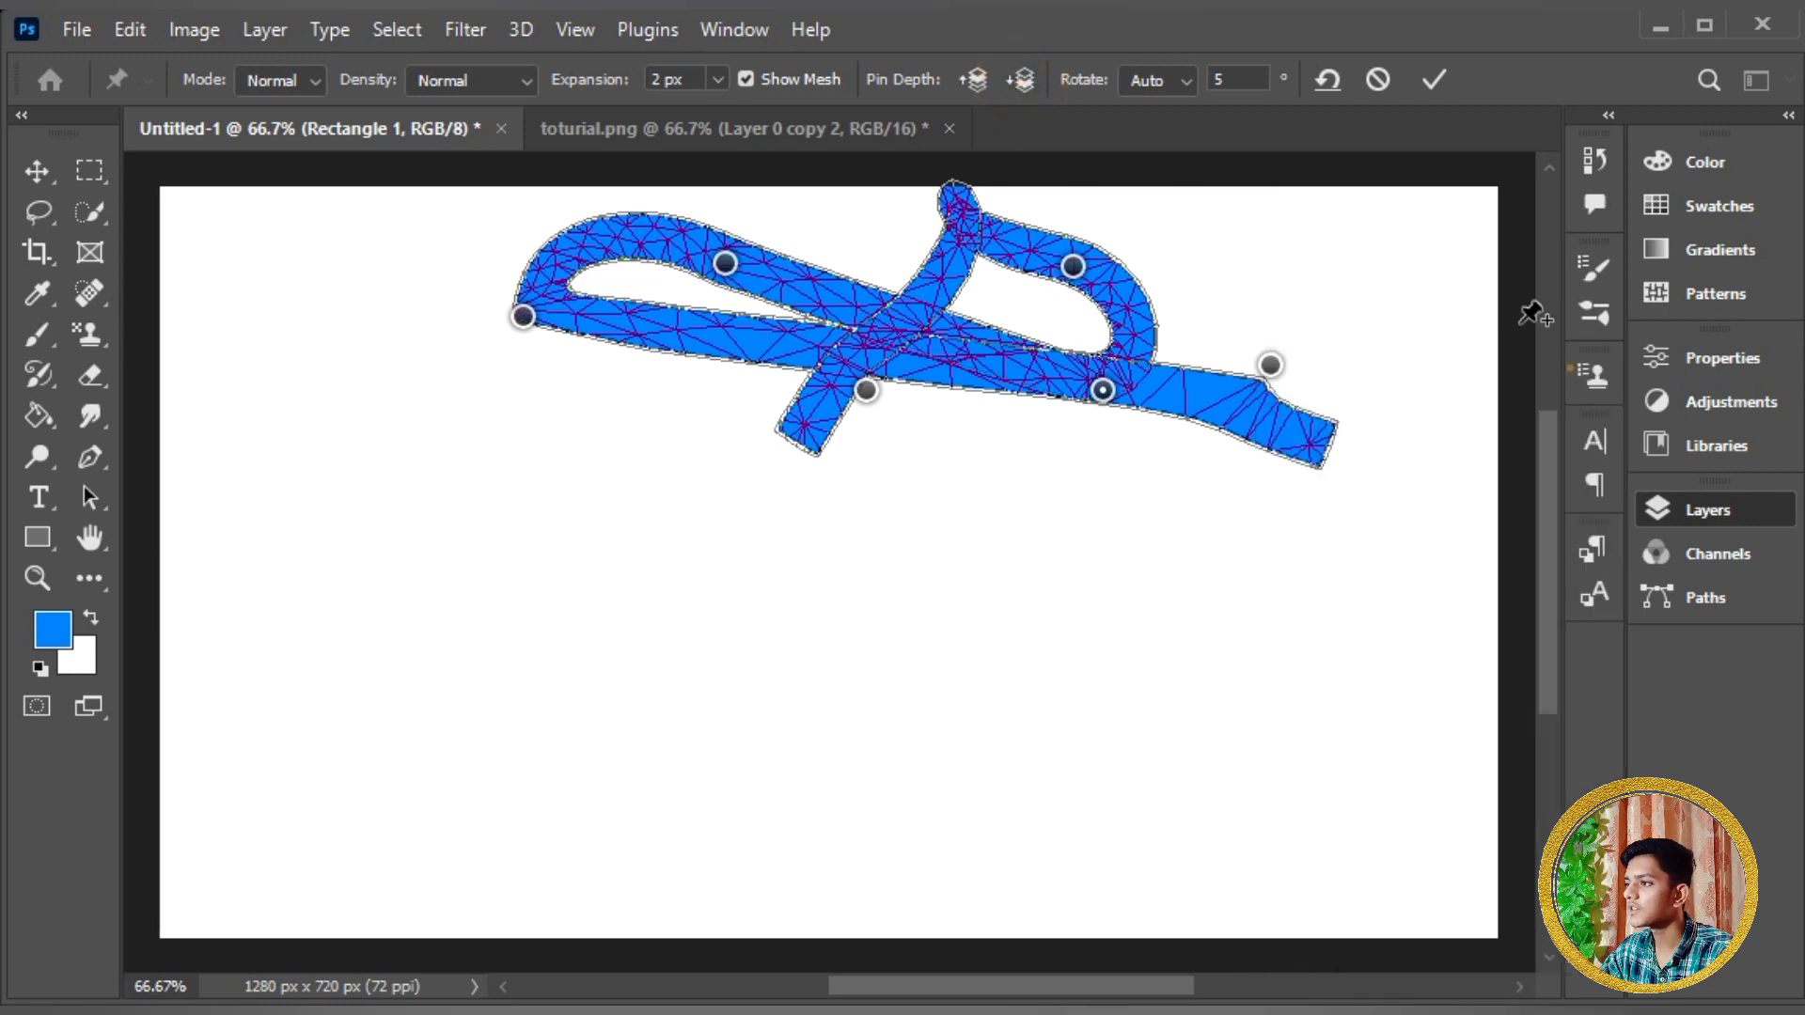
left_click(1434, 79)
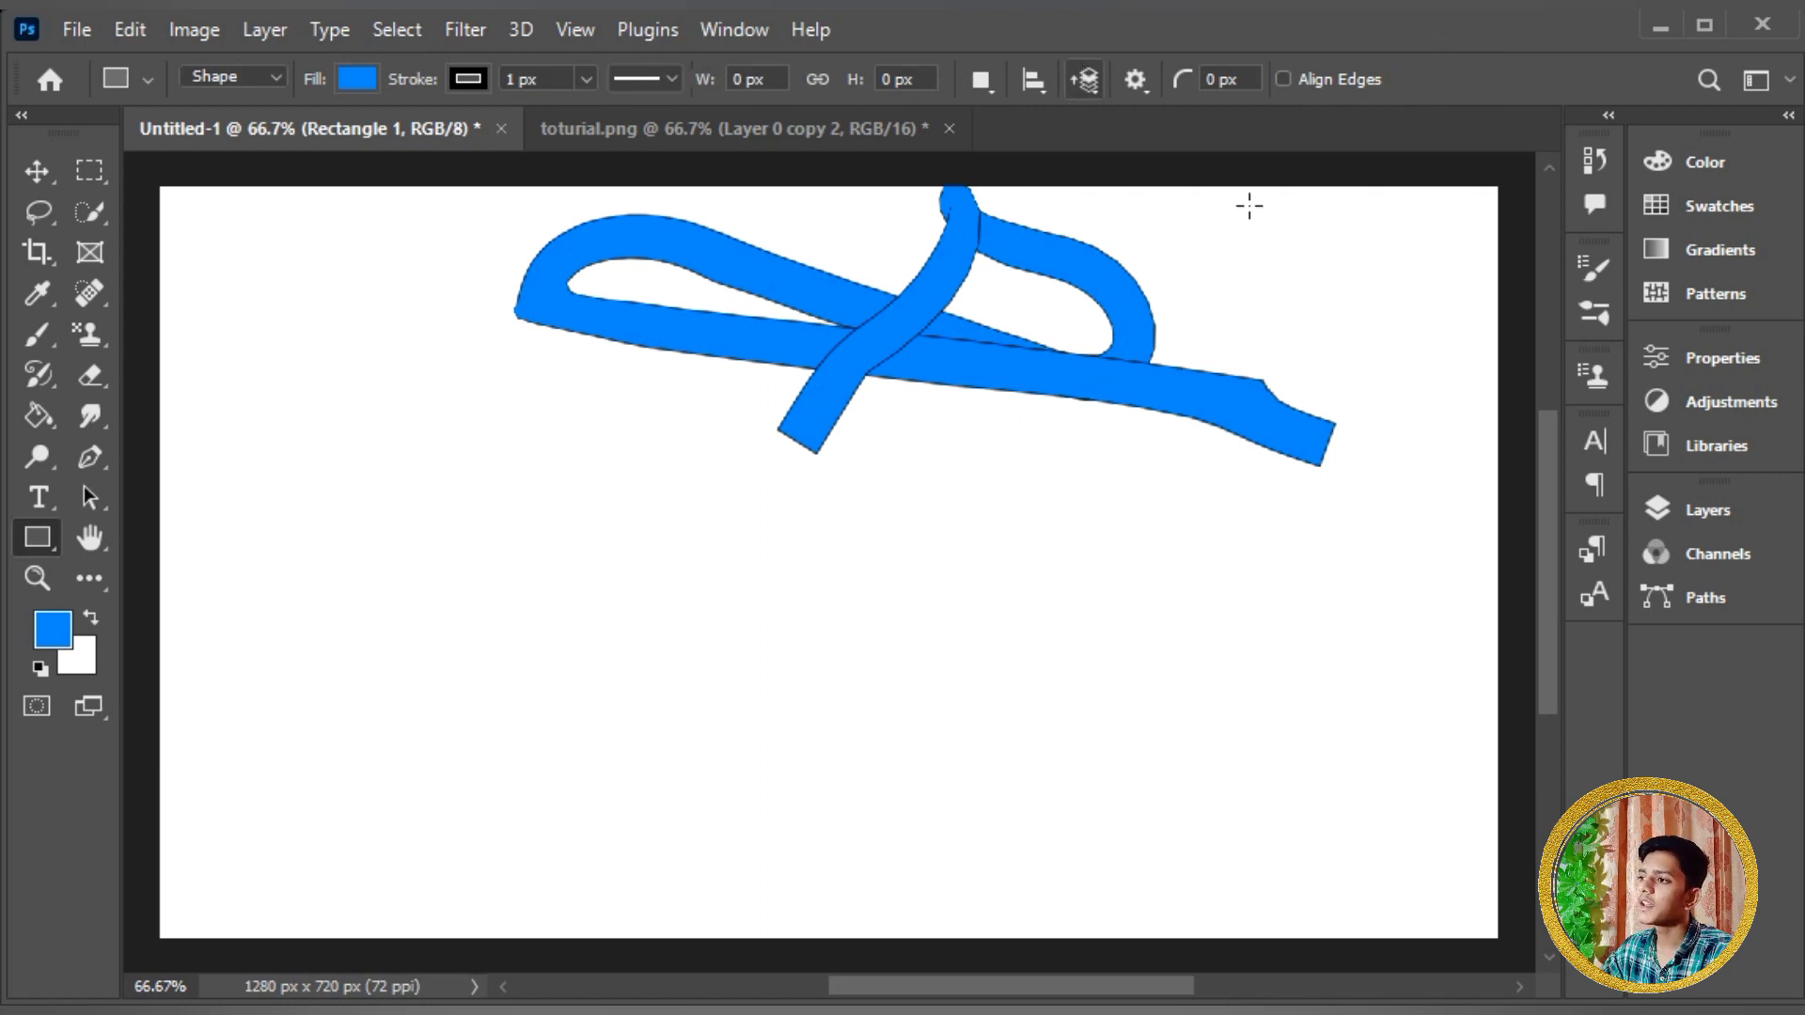
Reopen Rectangle 1's Puppet Warp smart filter, bring the loop's lower pin forward in depth over the crossing strip, and commit.
left_click(1730, 510)
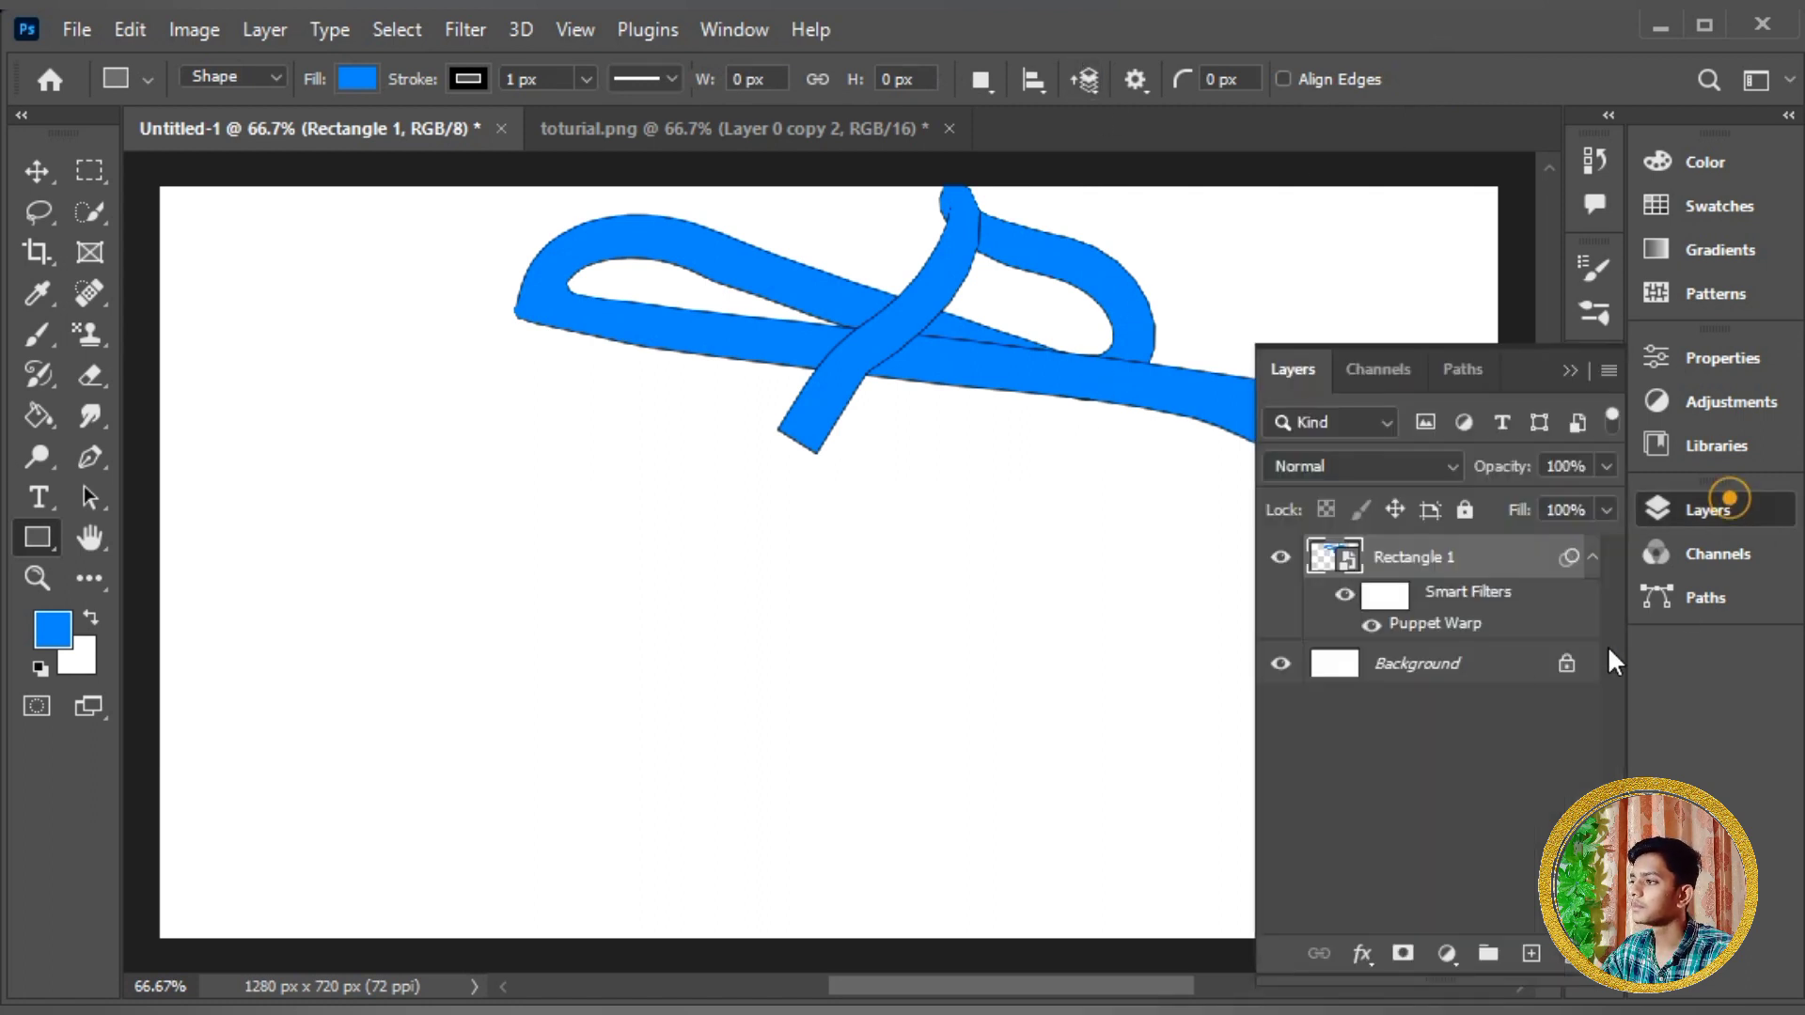
double_click(1429, 626)
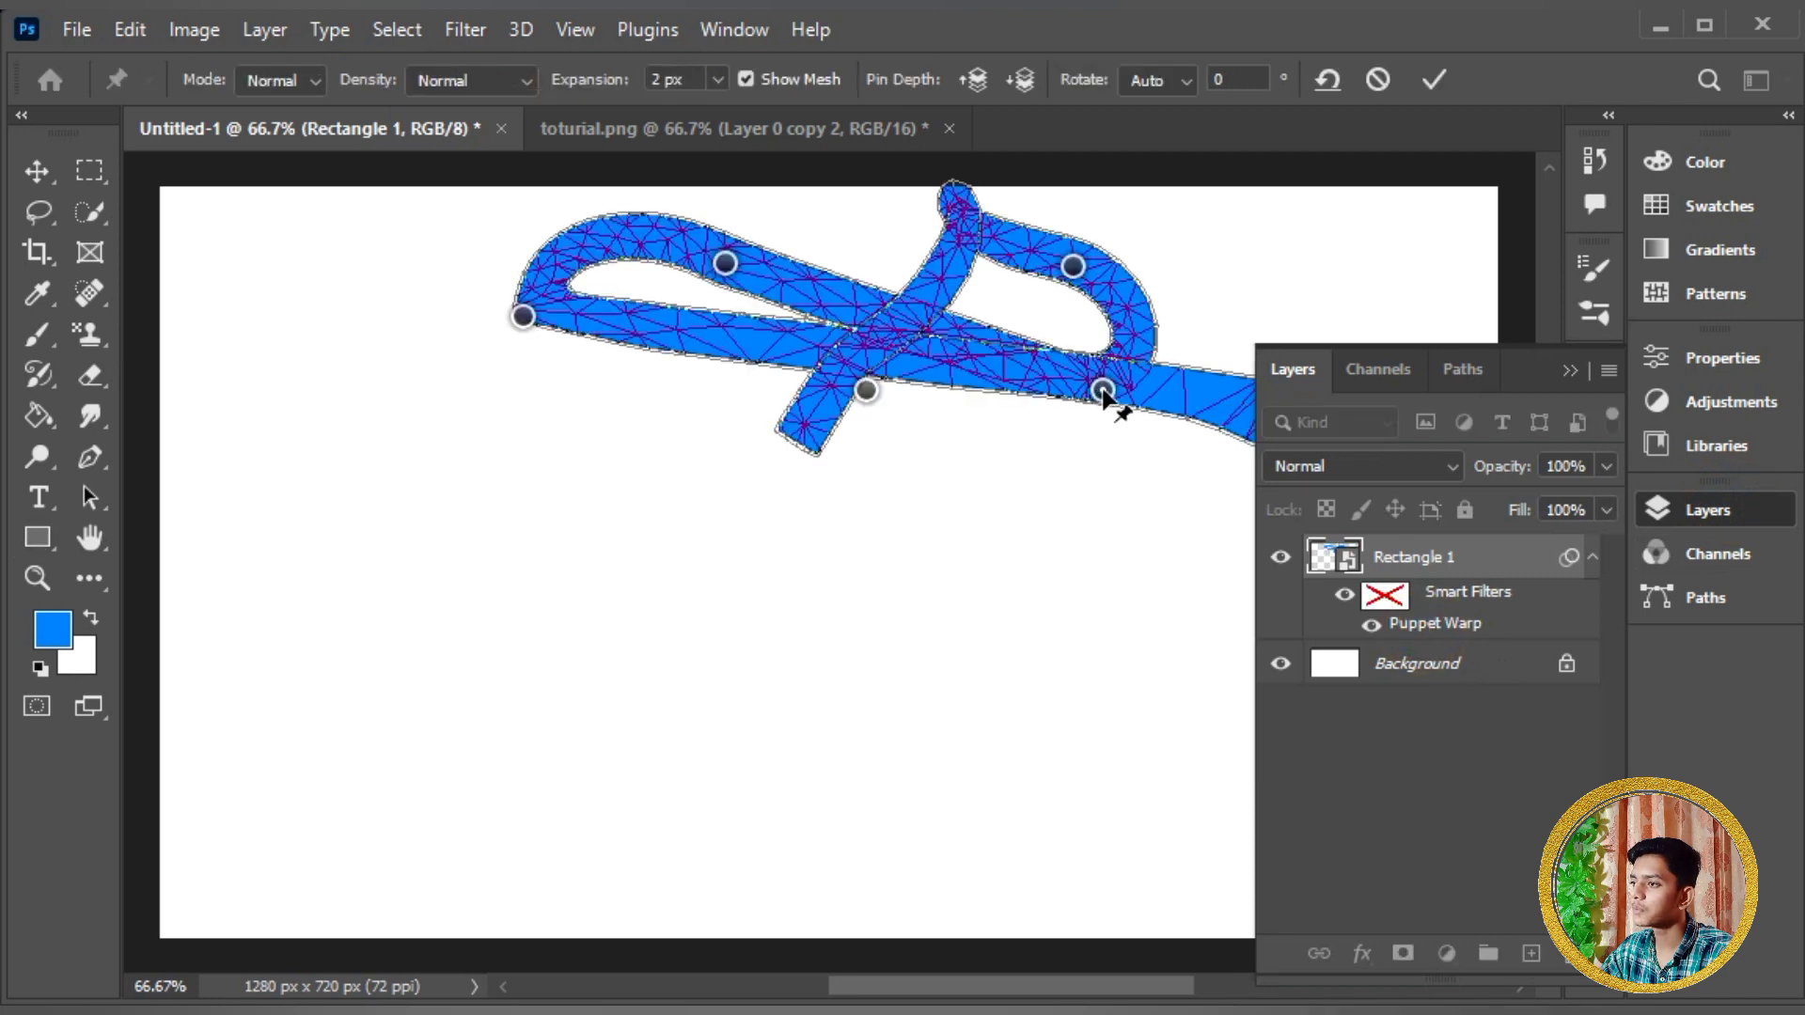
left_click(975, 66)
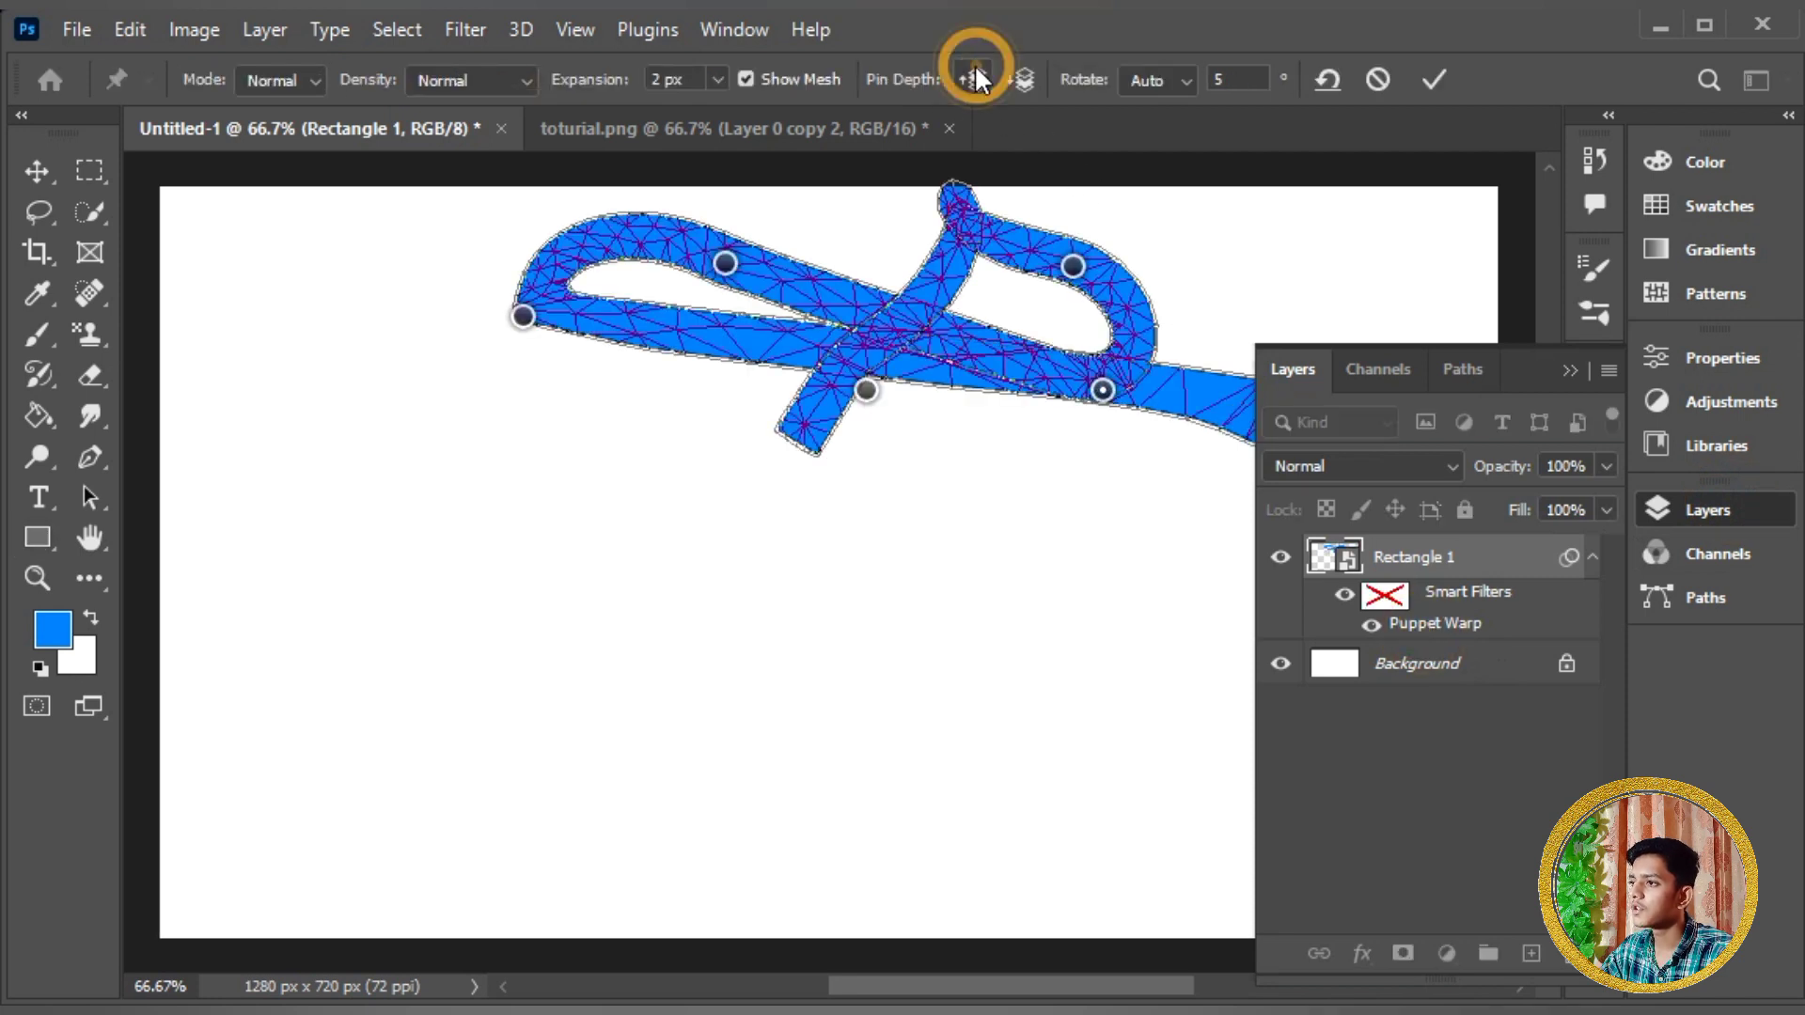
left_click(1566, 370)
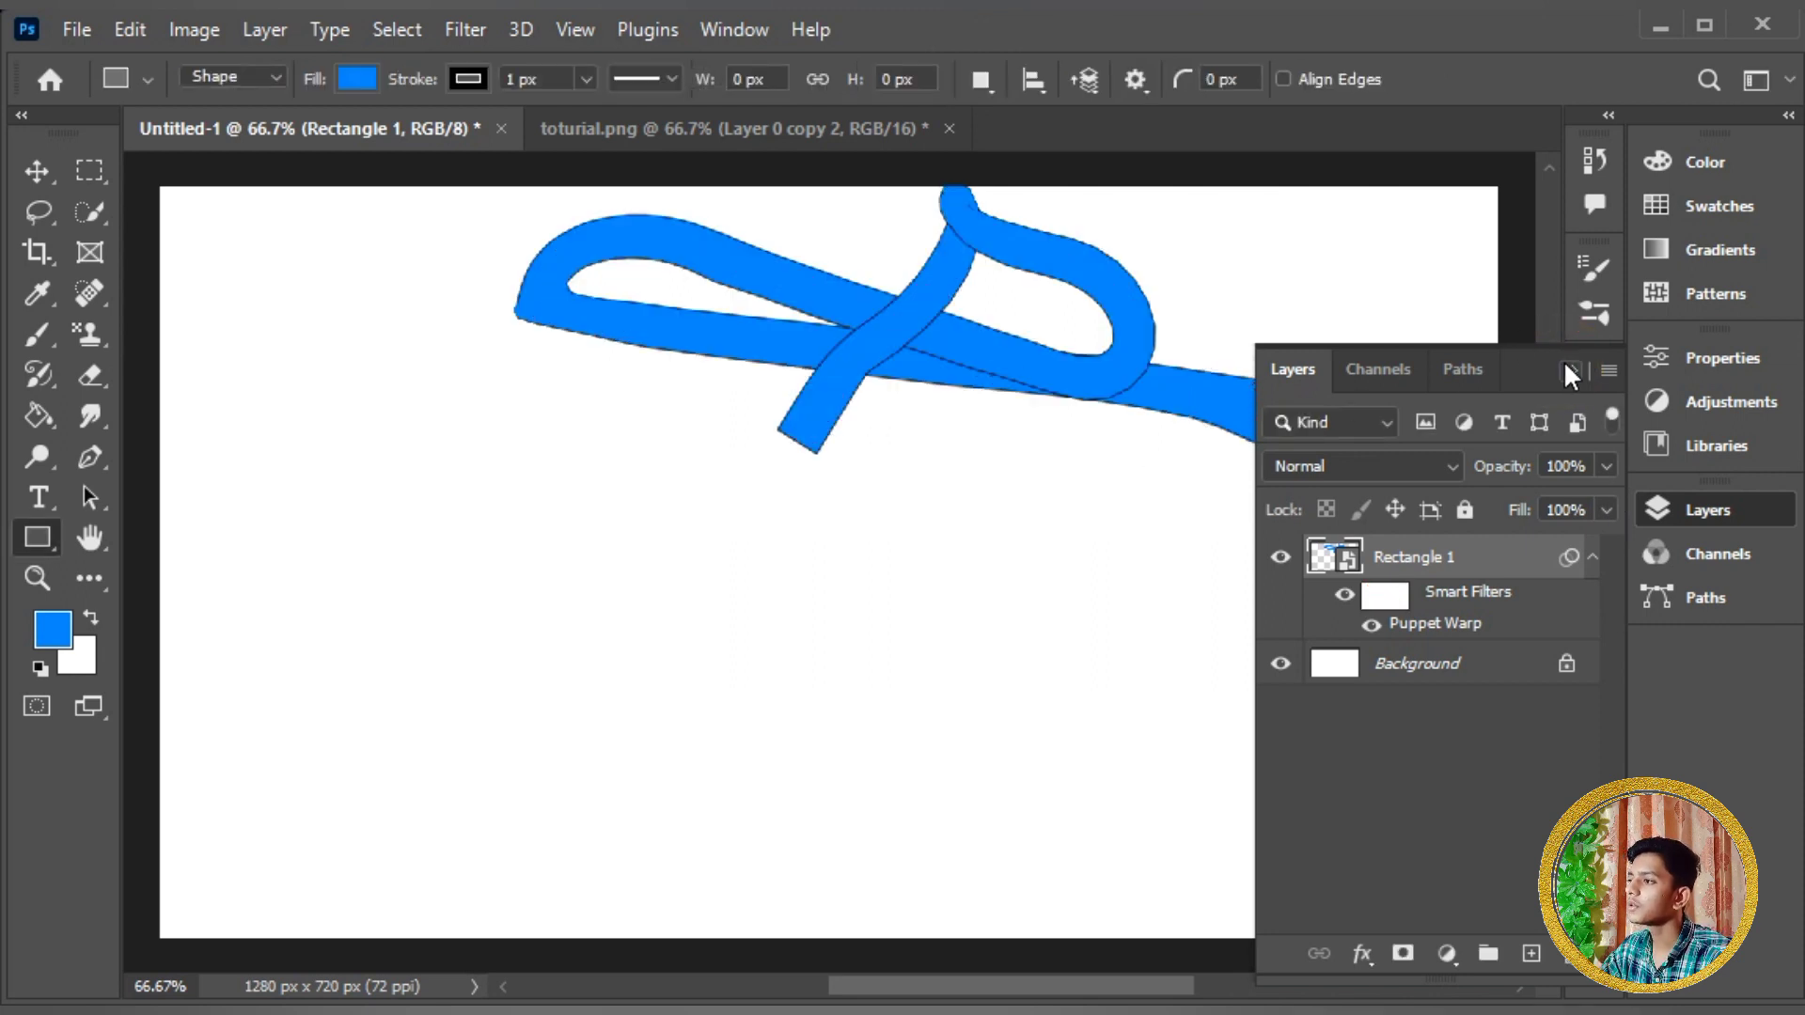
Switch to the toturial.png document to view the reposed man.
left_click(1566, 366)
left_click(793, 137)
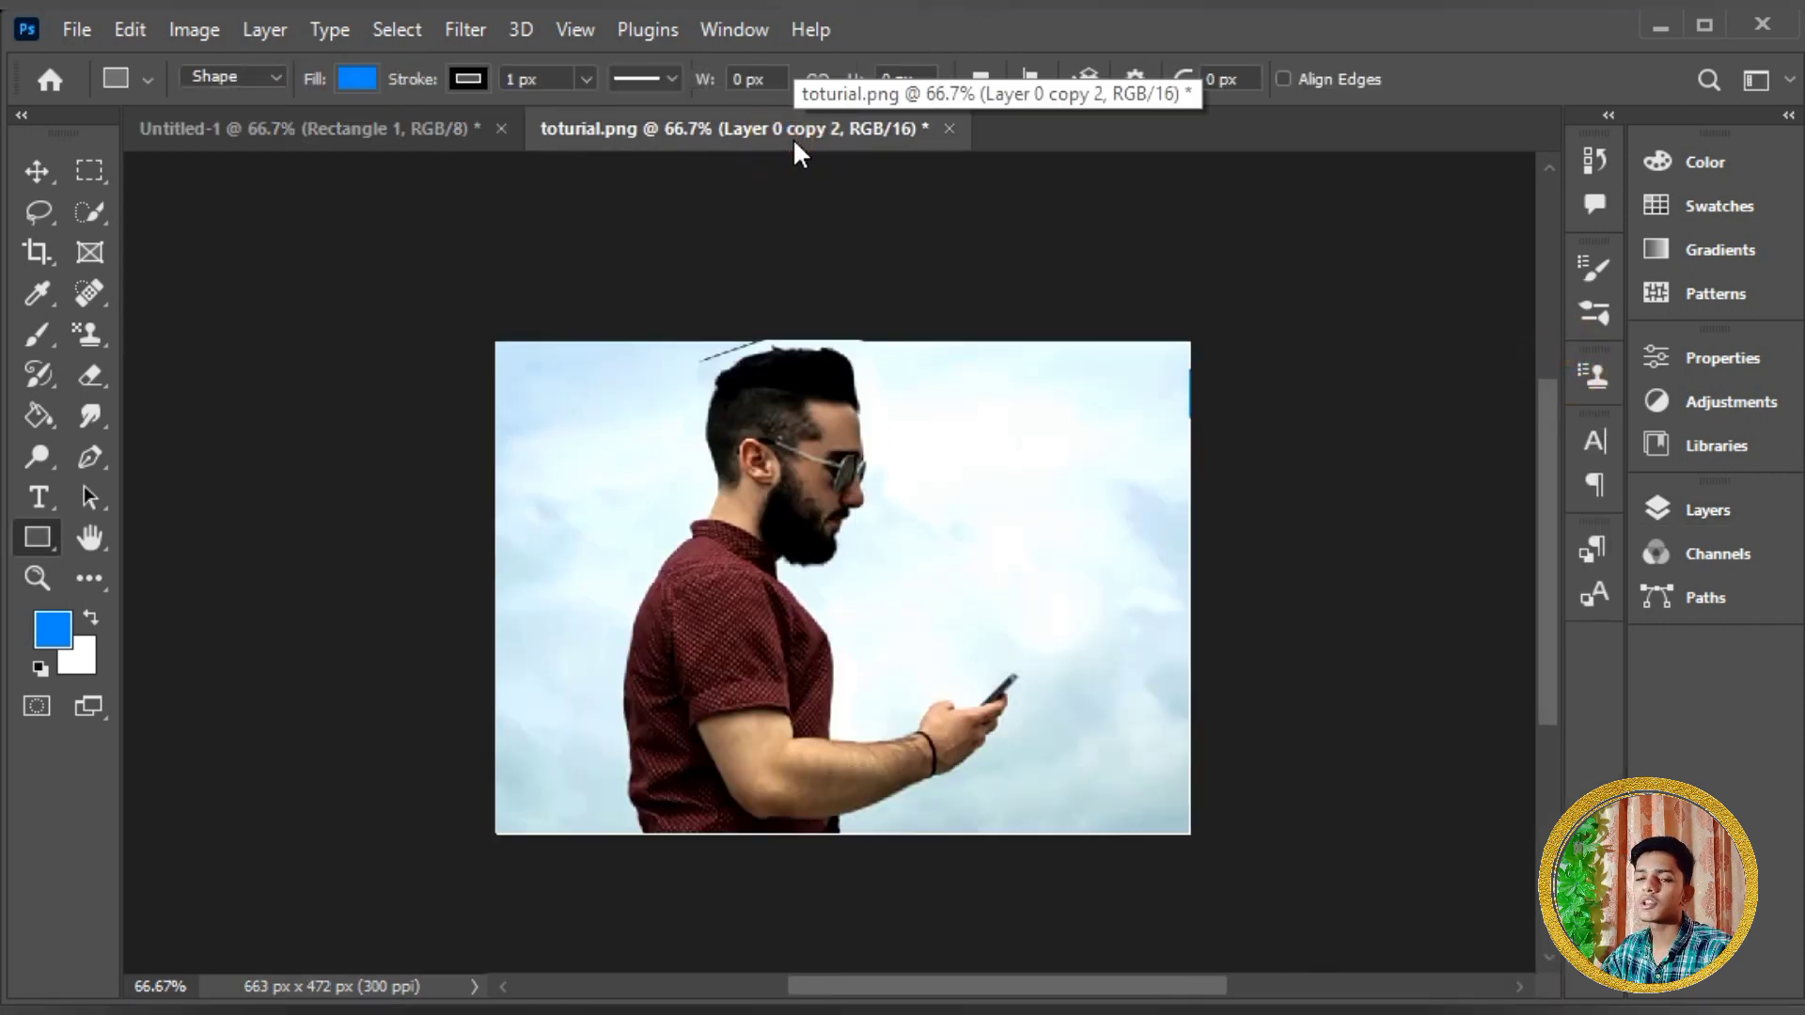